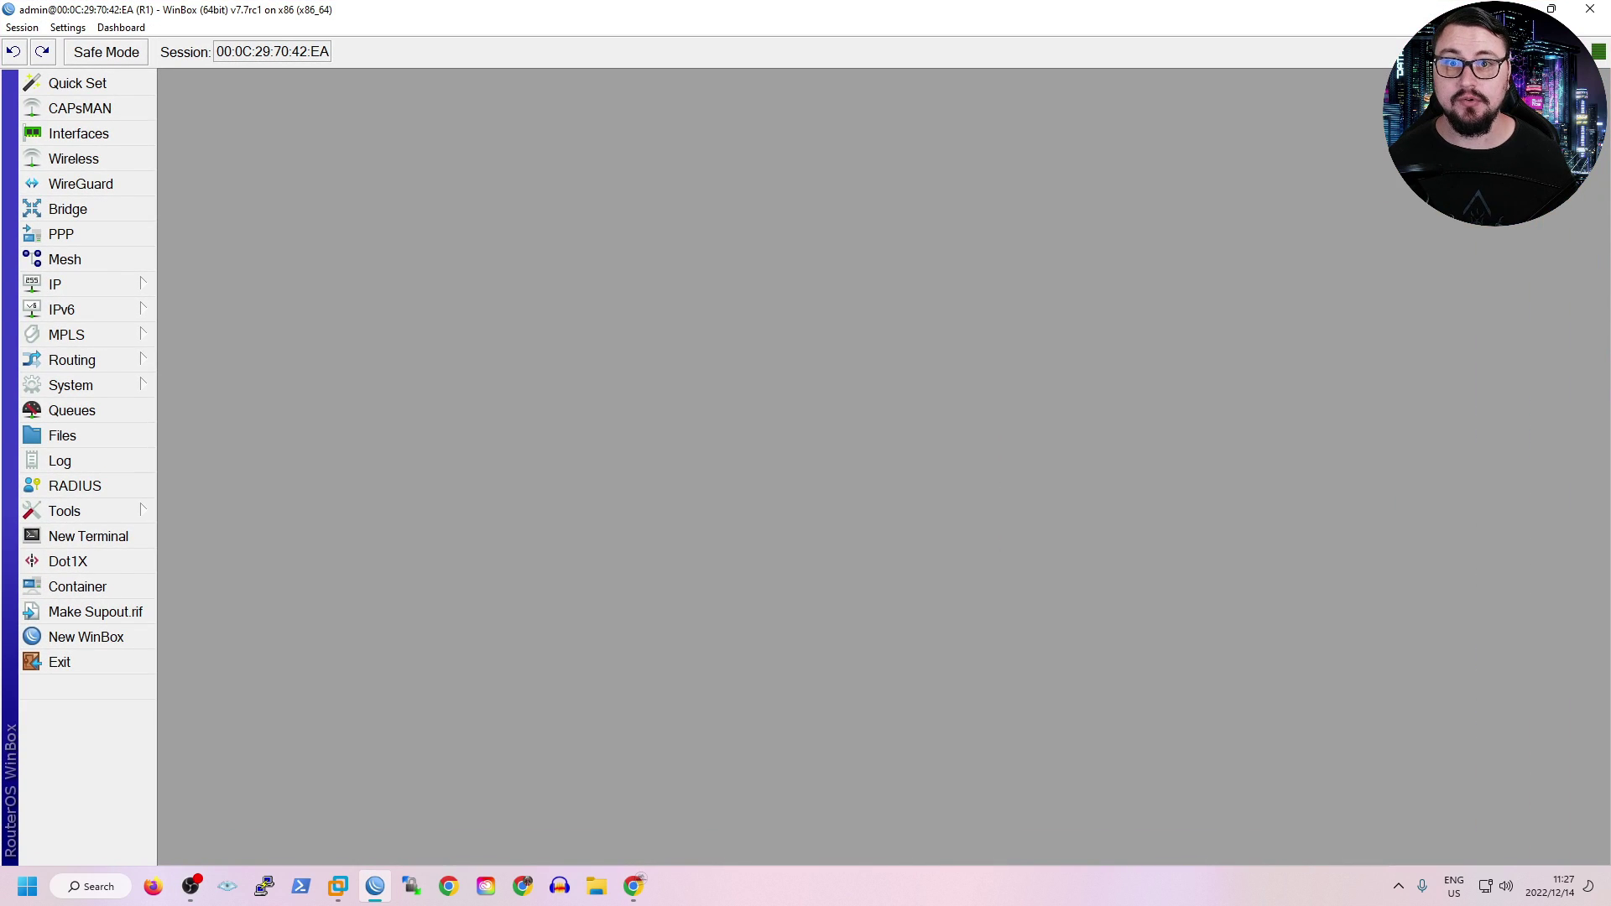
Review the containers and dockers bridge ports, ending on the six VETH interfaces veth1-adguard to veth6-kuma.
left_click(77, 586)
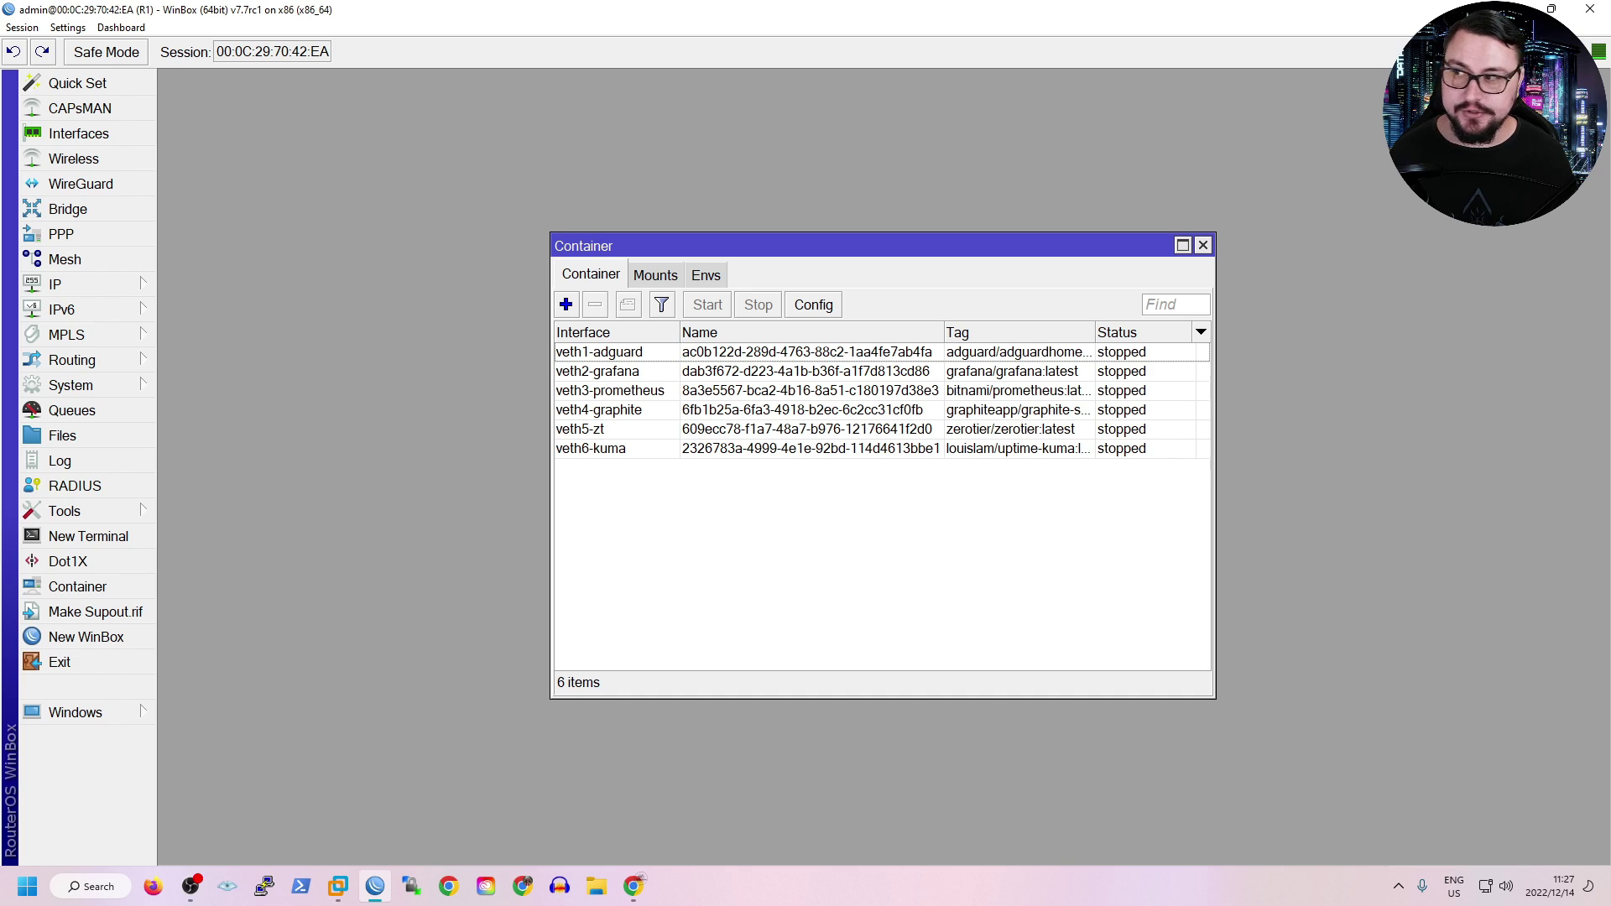
left_click(67, 209)
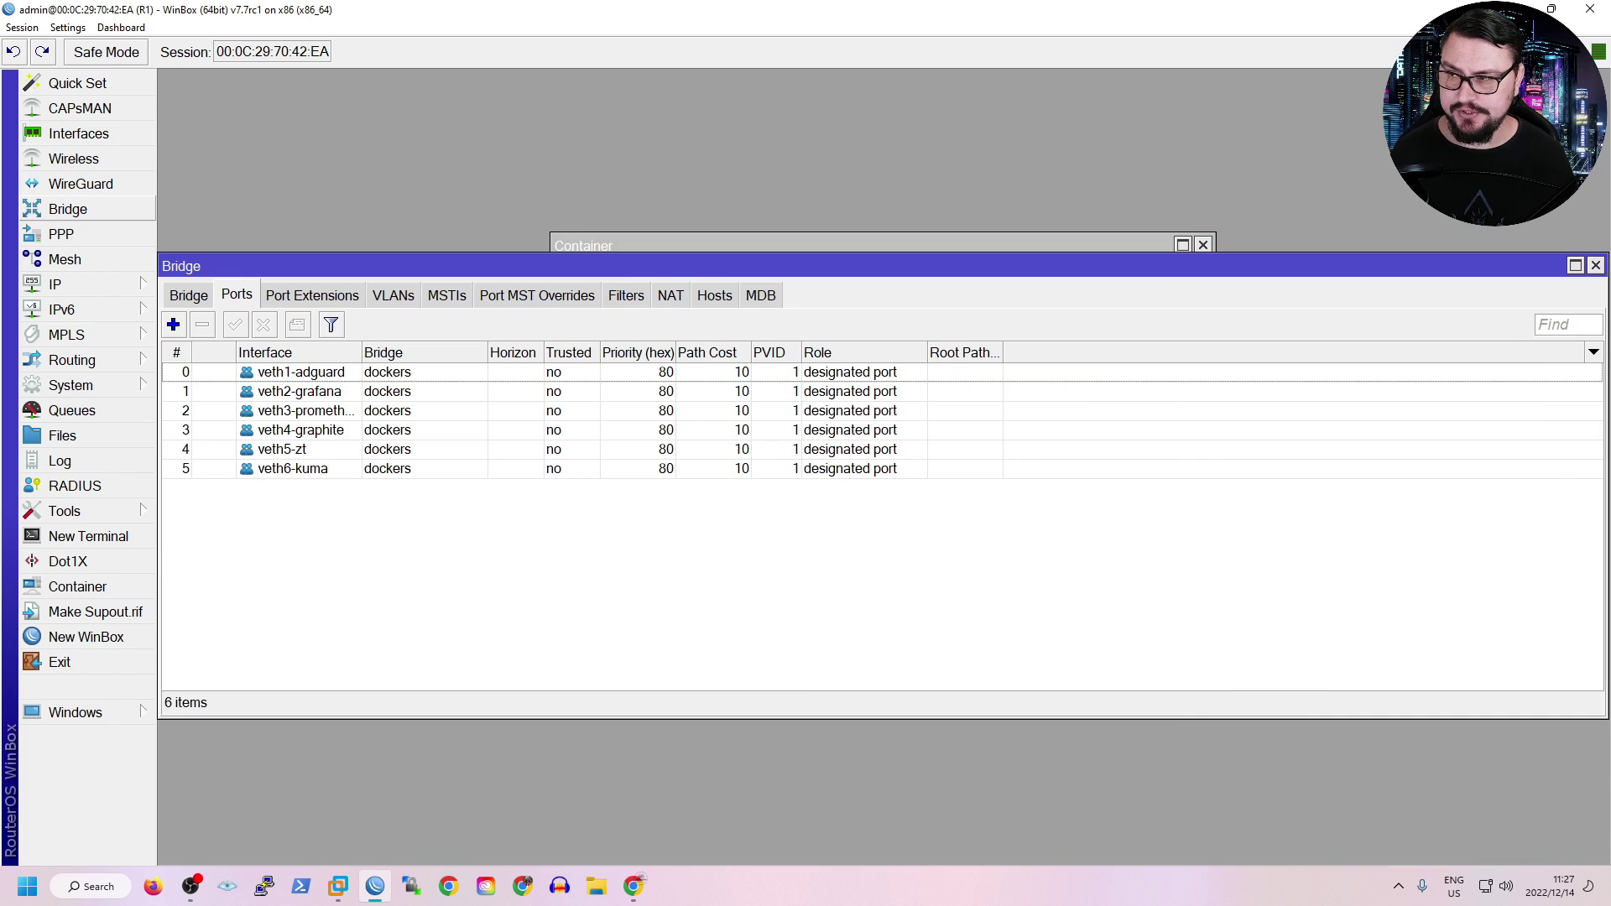
left_click(189, 295)
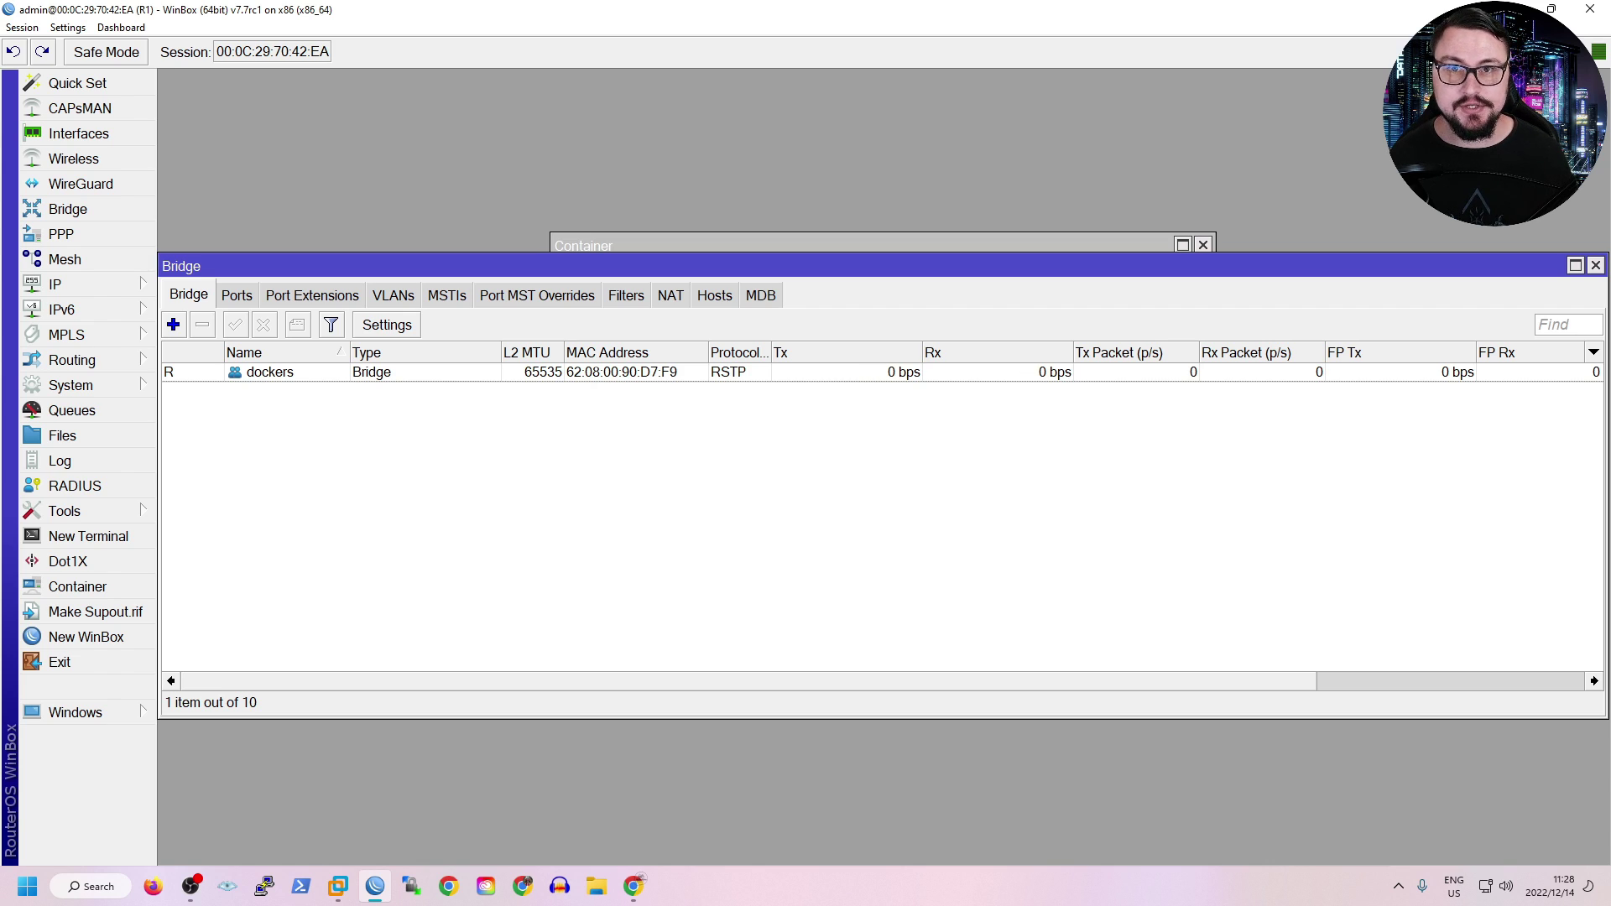
left_click(236, 295)
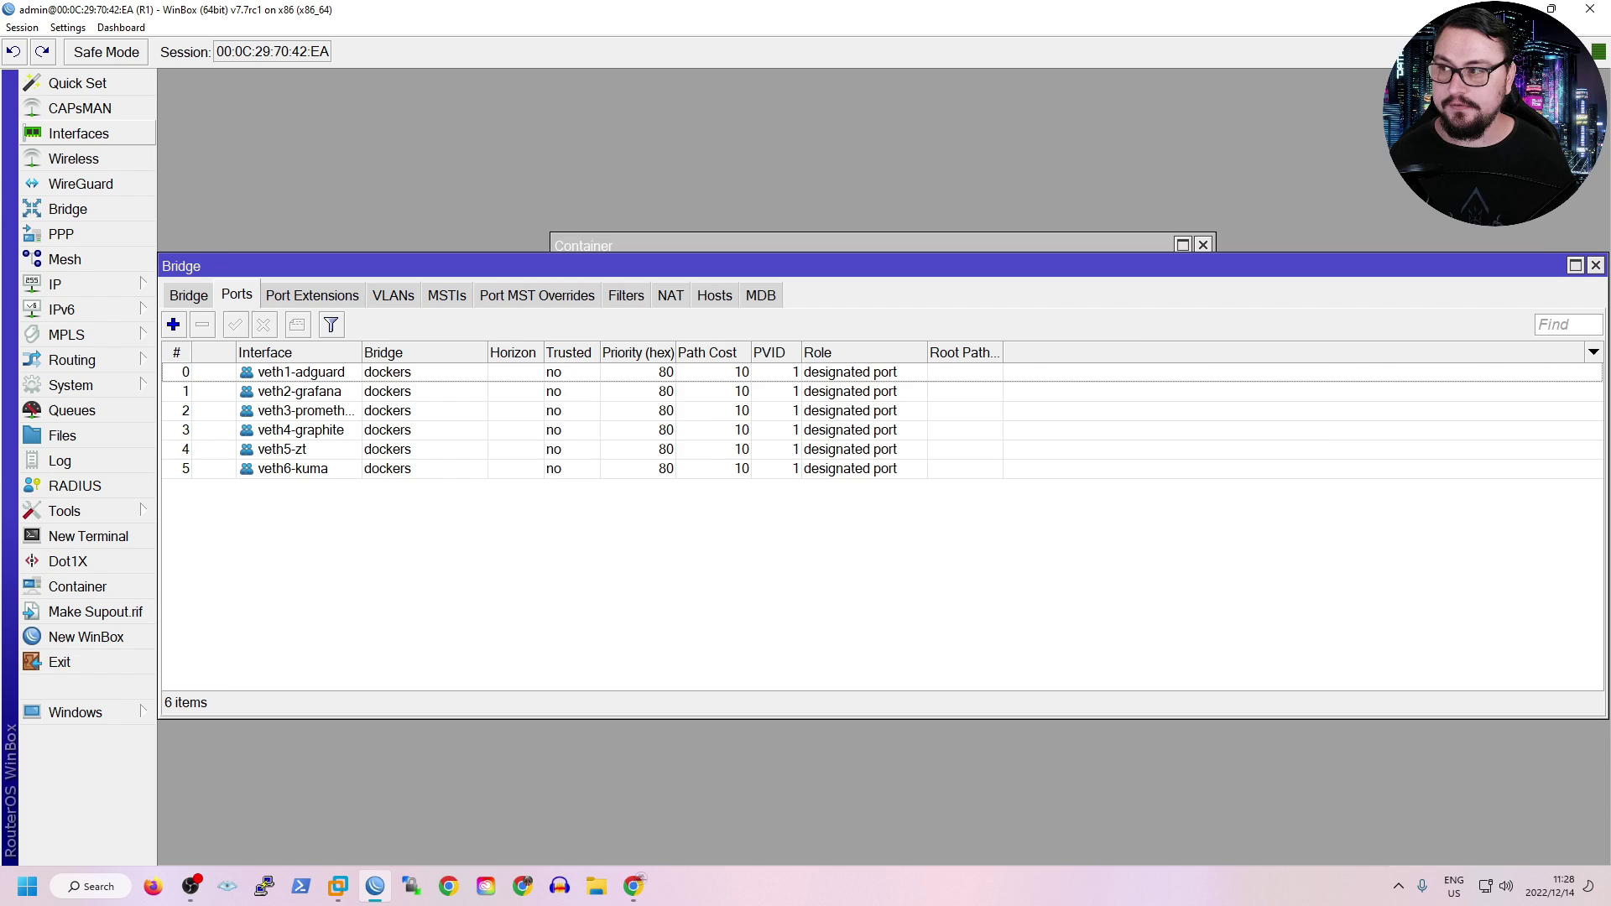
left_click(79, 133)
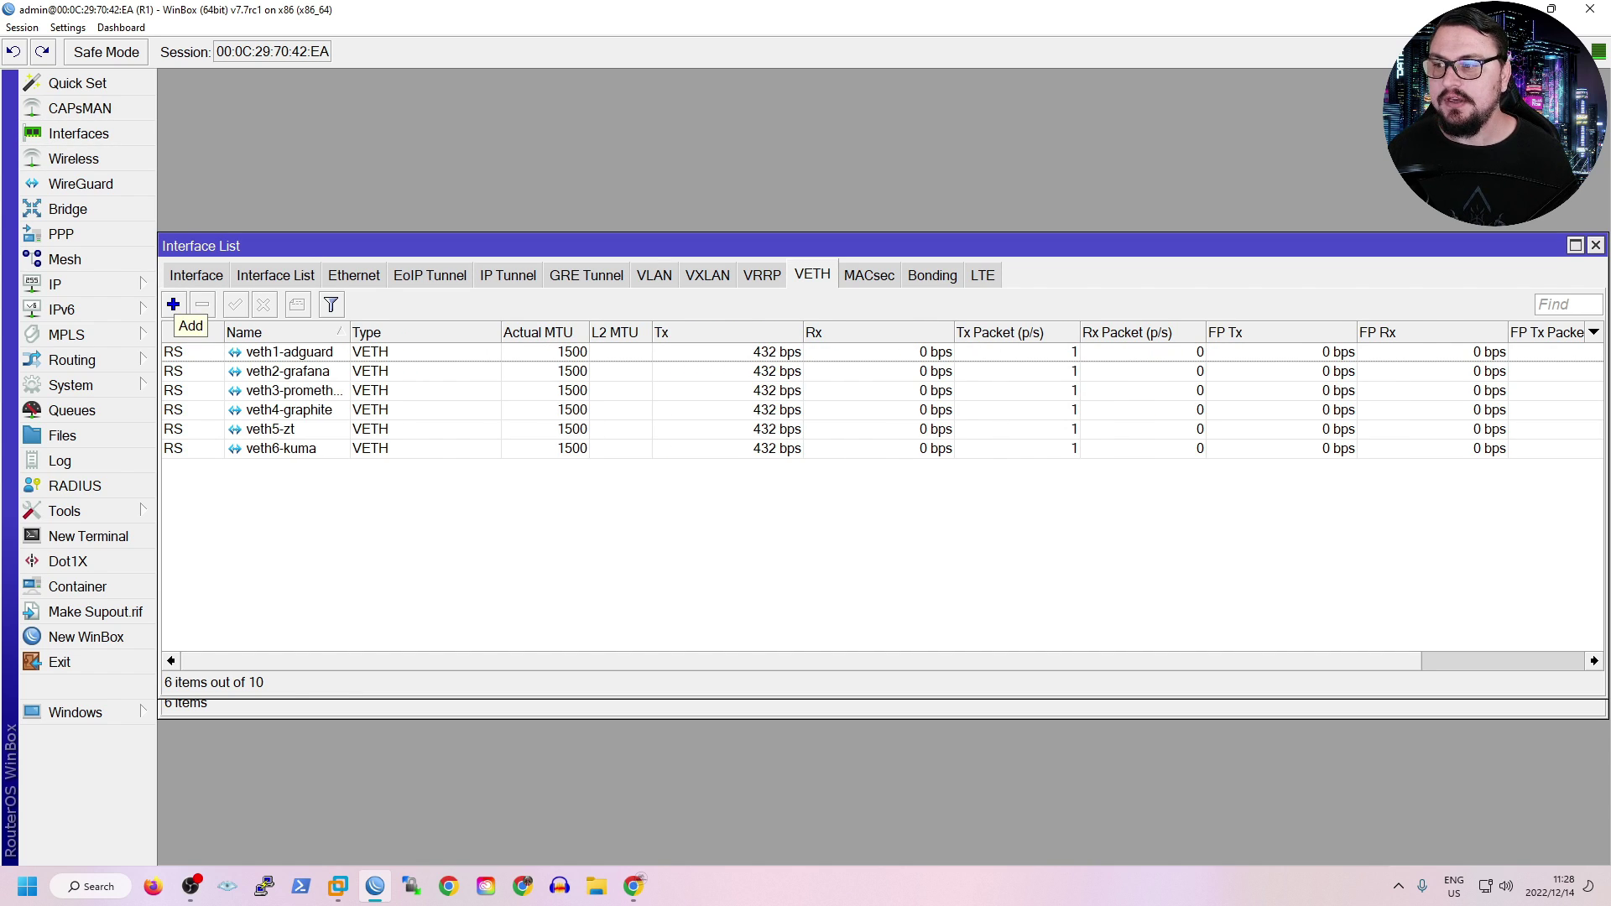
Add VETH interface veth7-zt2 with address 10.0.0.100/24 and gateway 10.0.0.1.
left_click(270, 428)
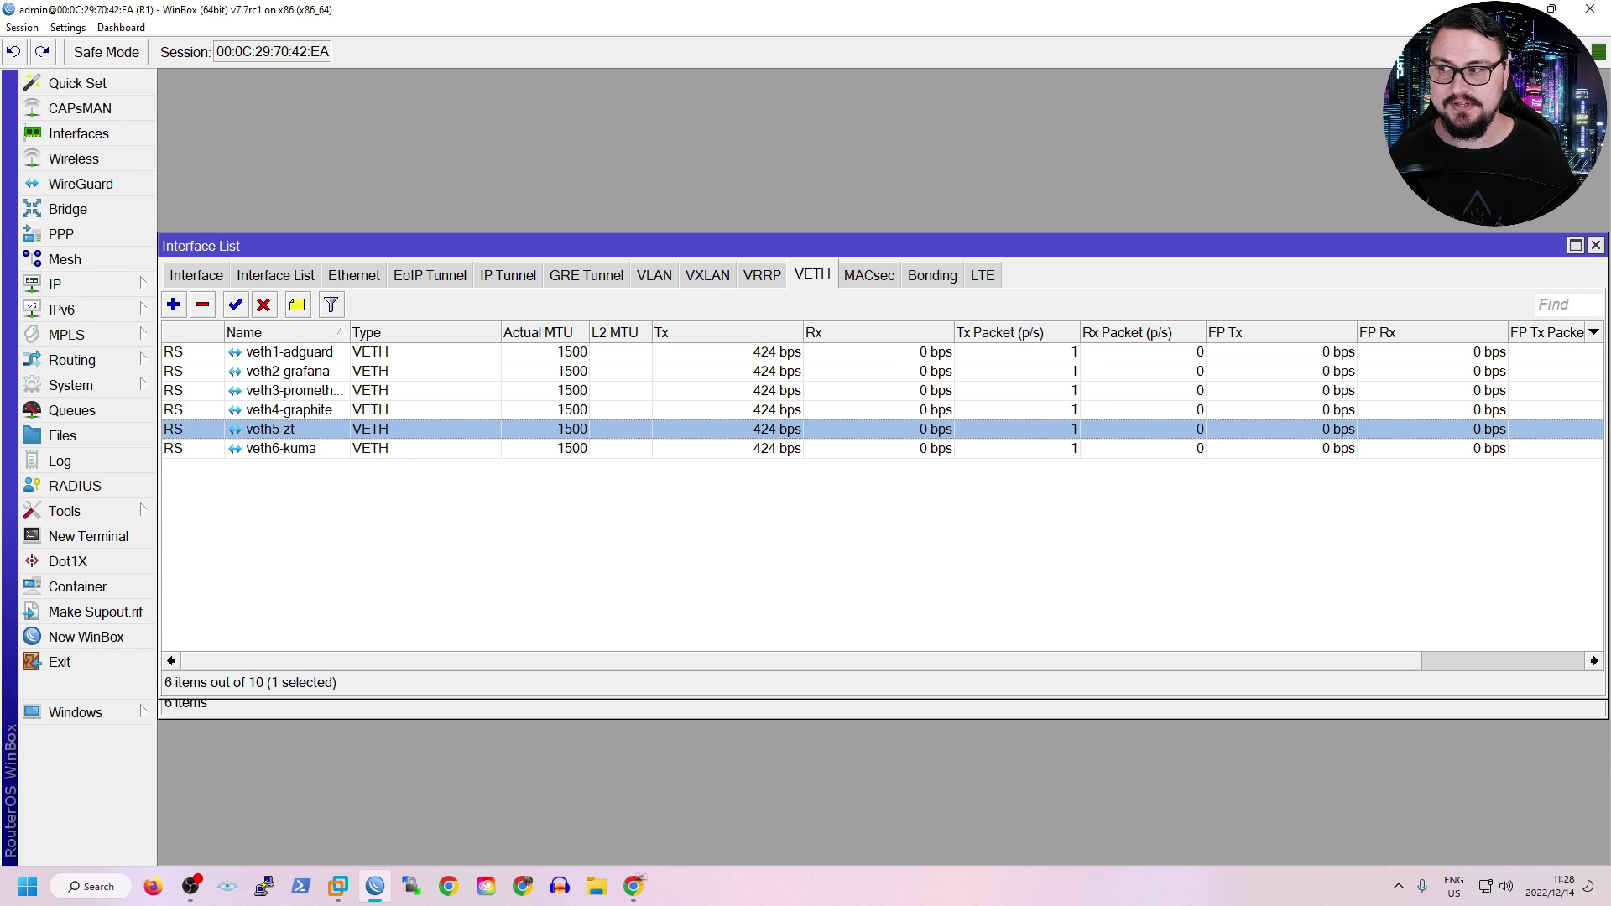
key("Insert")
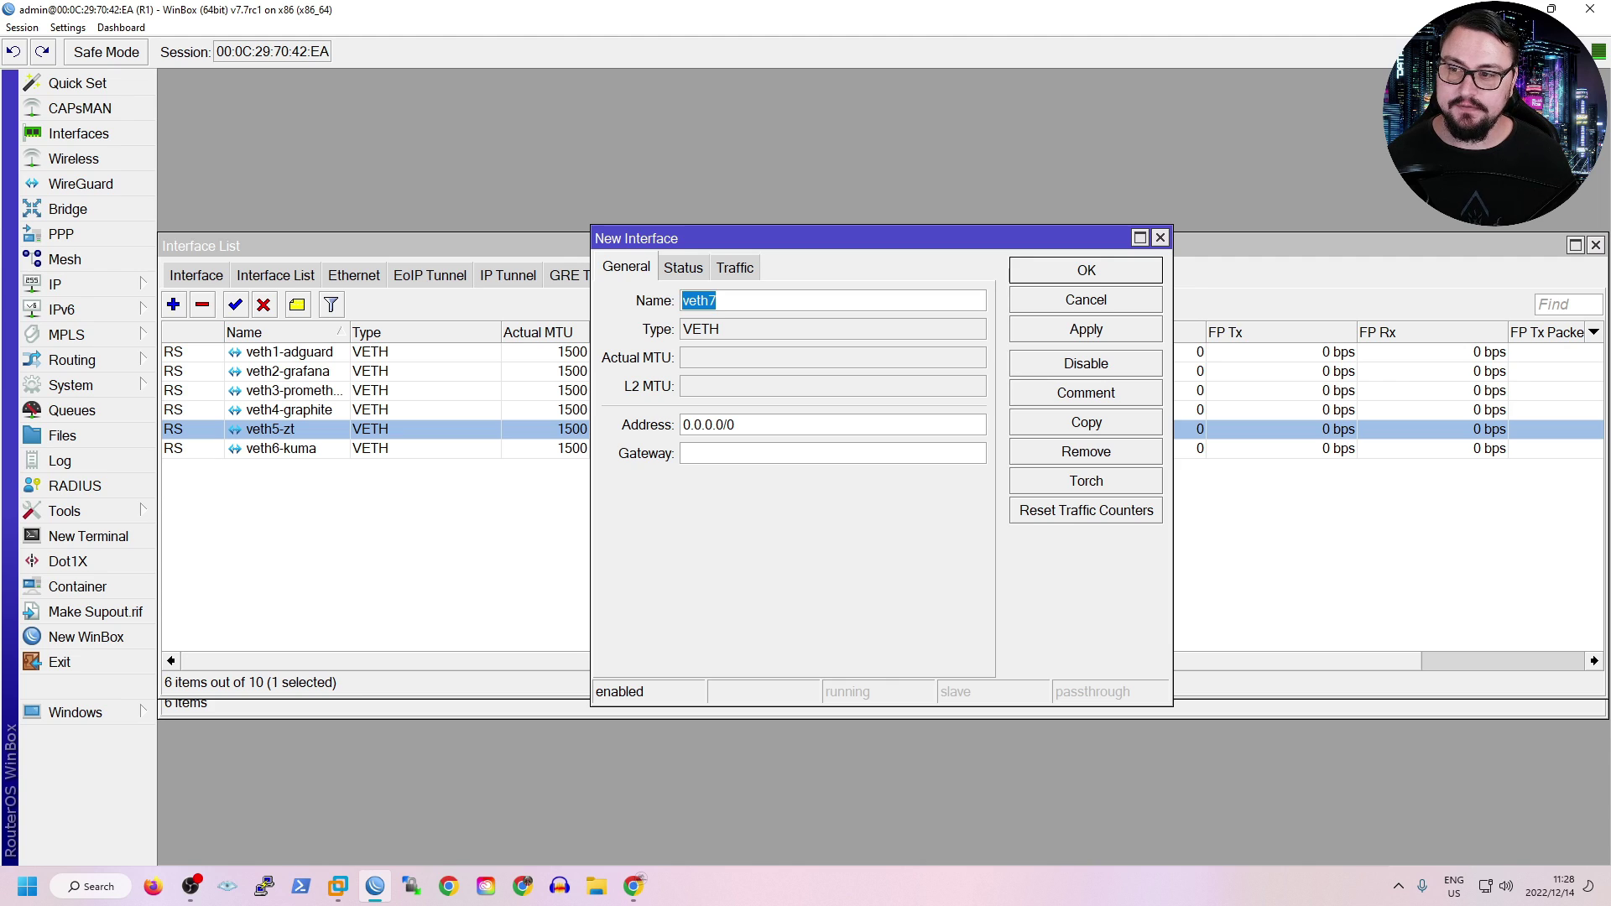
left_click(716, 300)
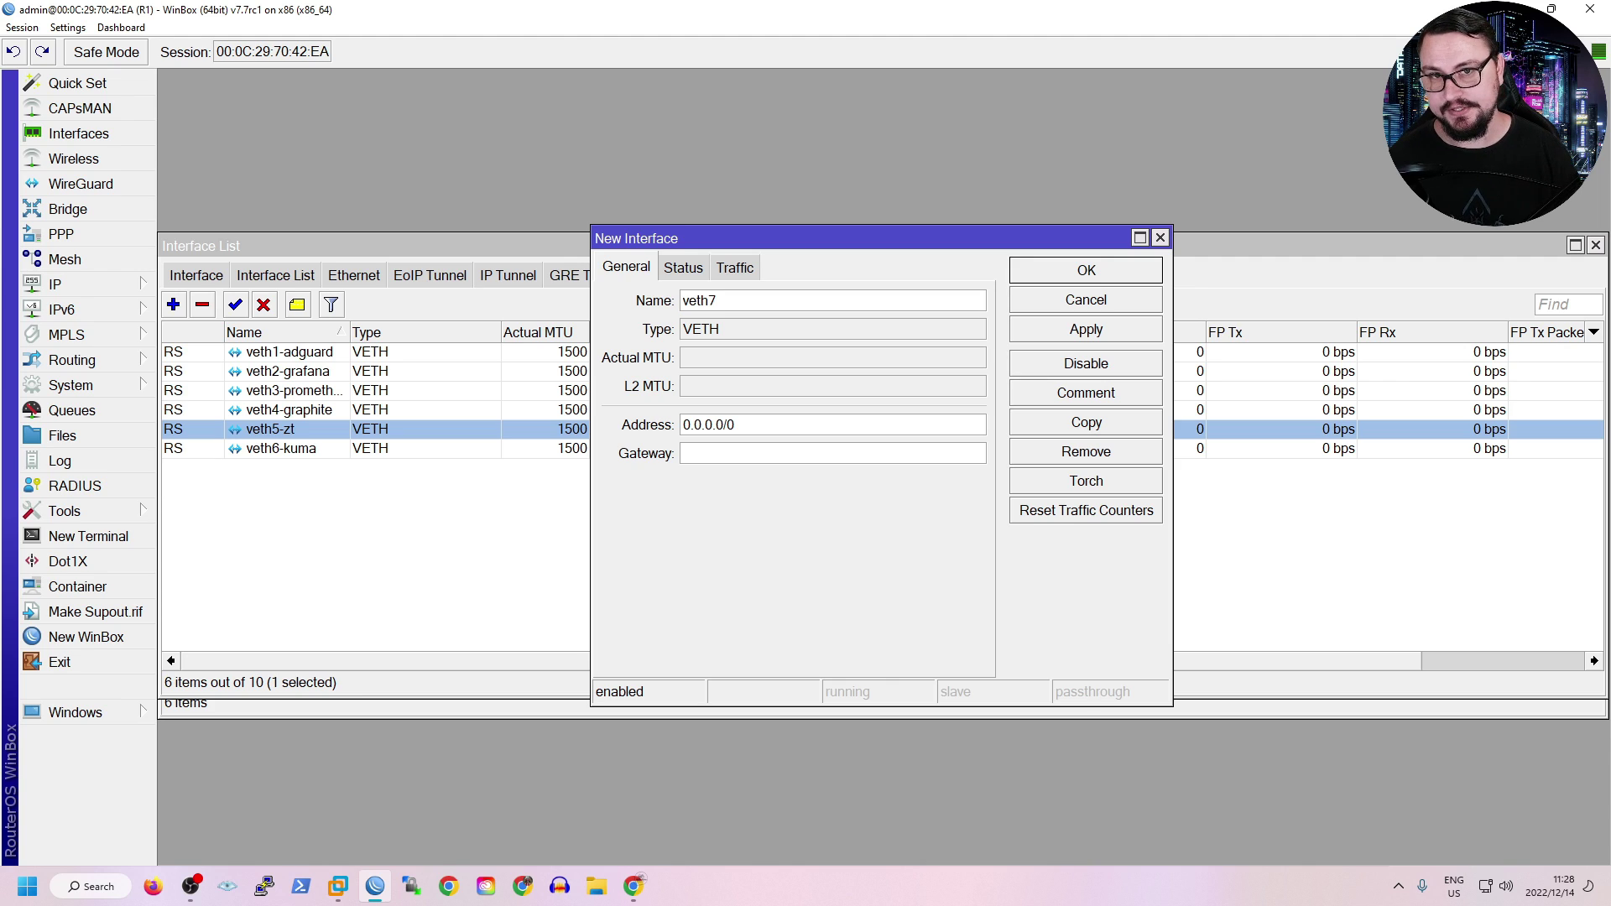
type("-zt")
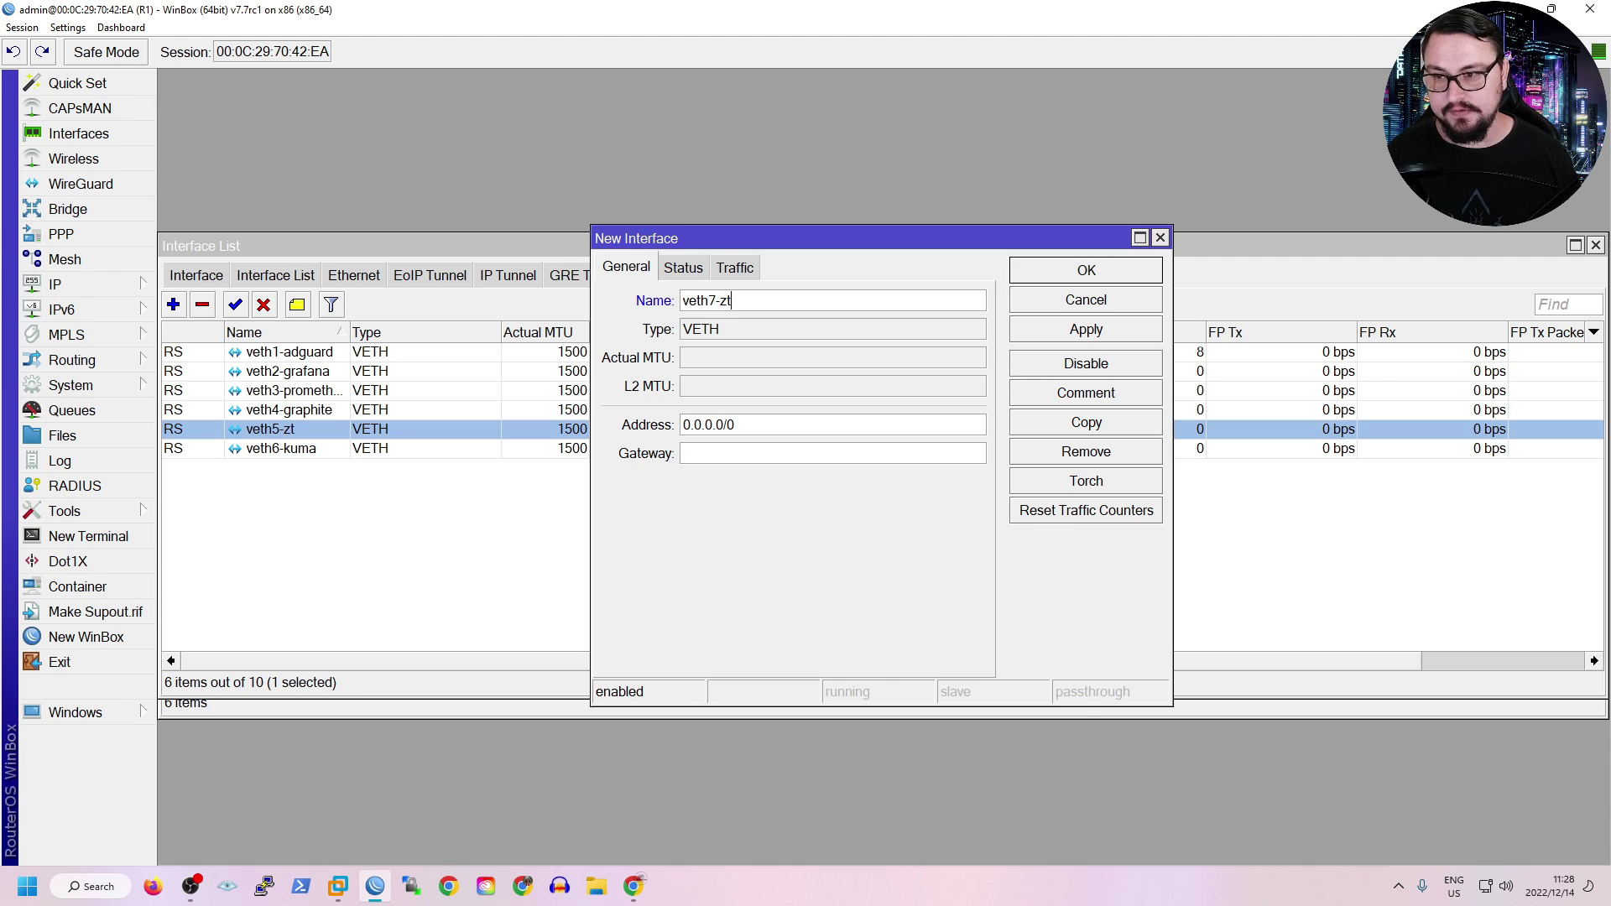
type("2")
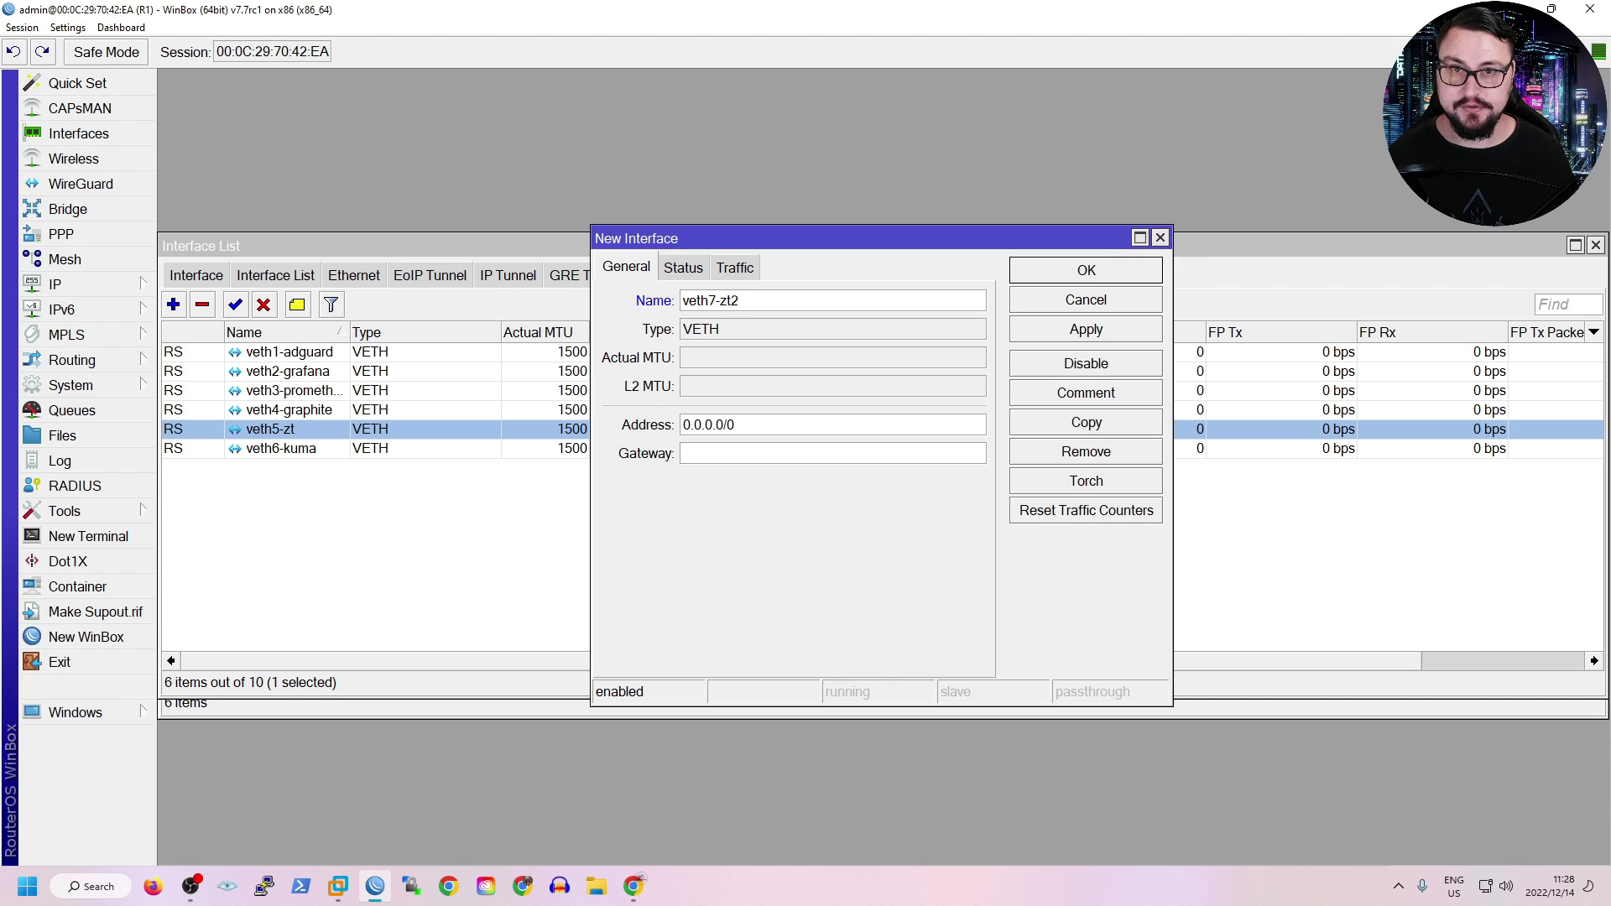
key("Tab")
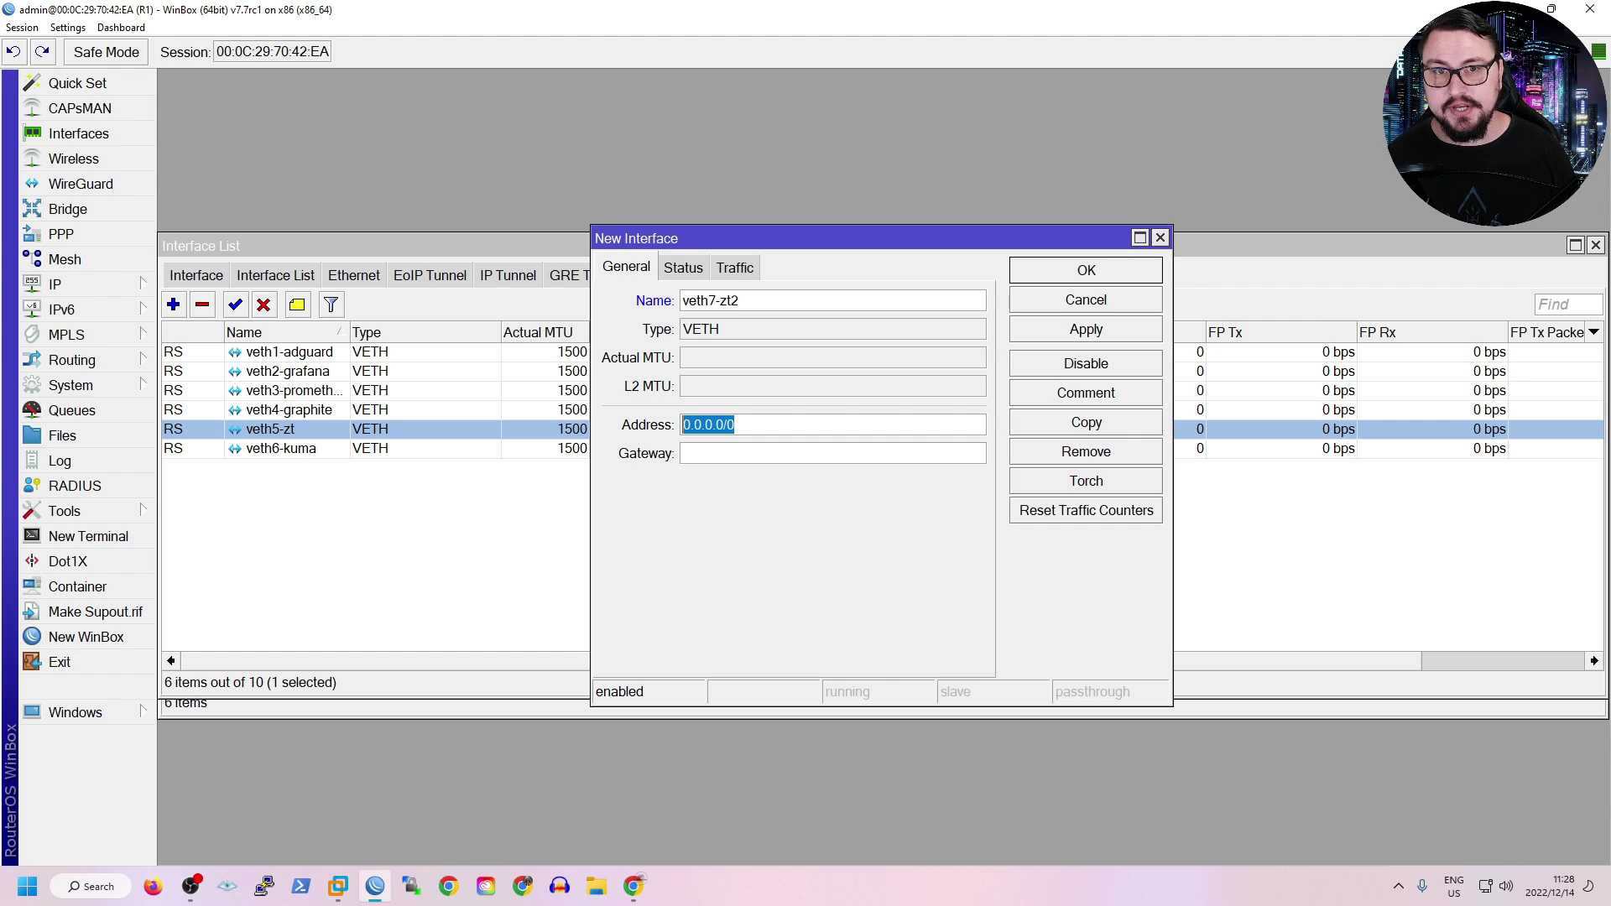
type("10.0")
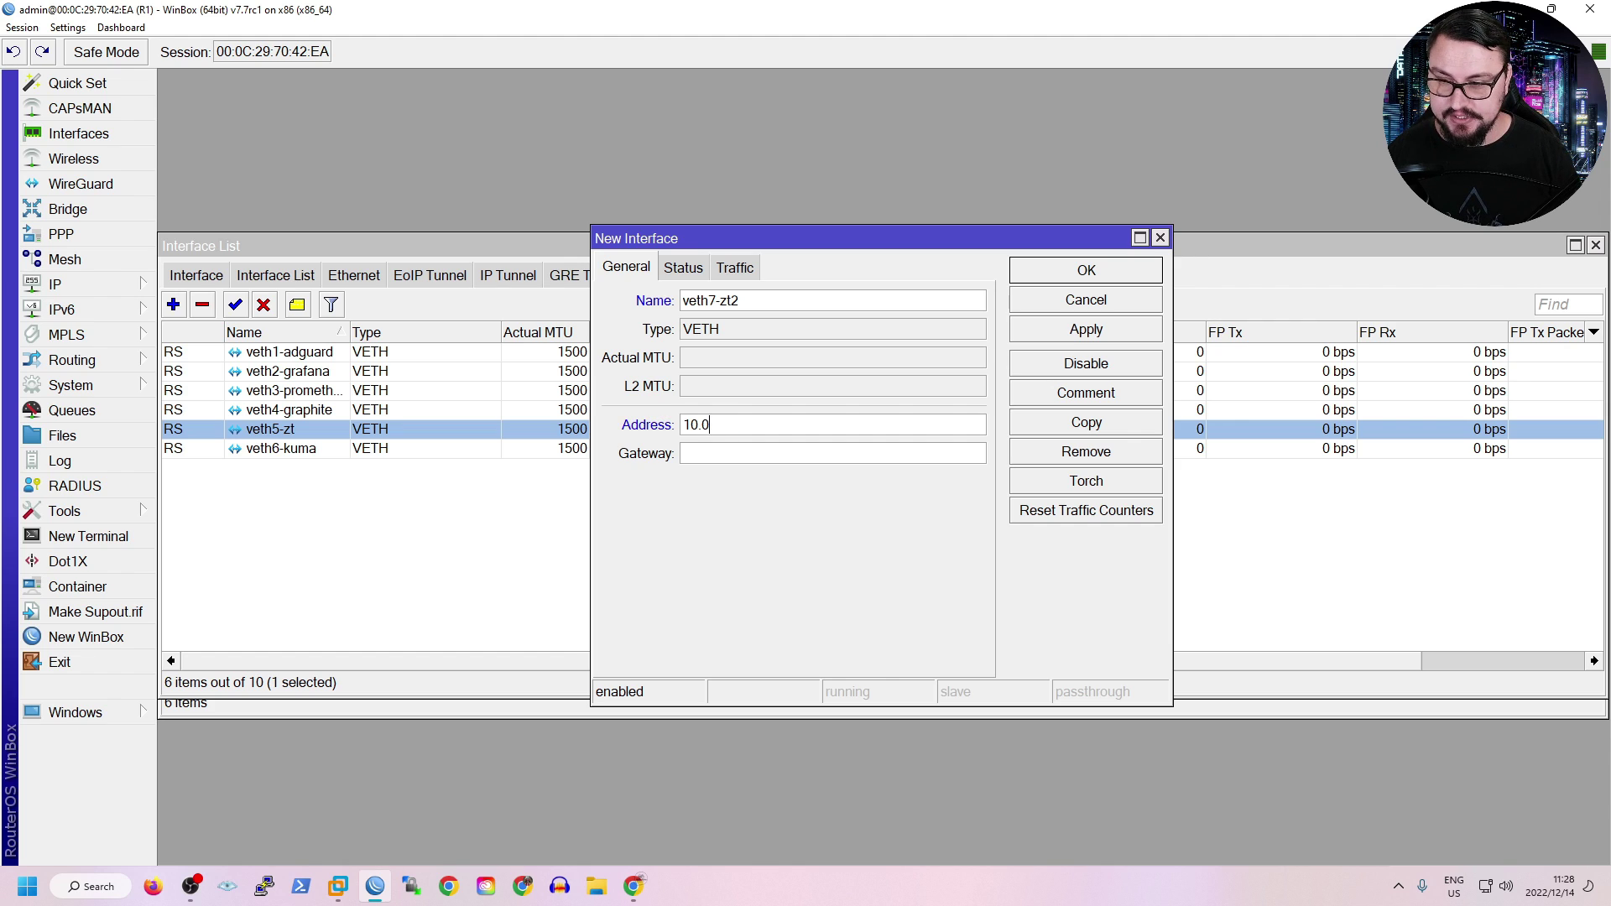
type(".0.100/")
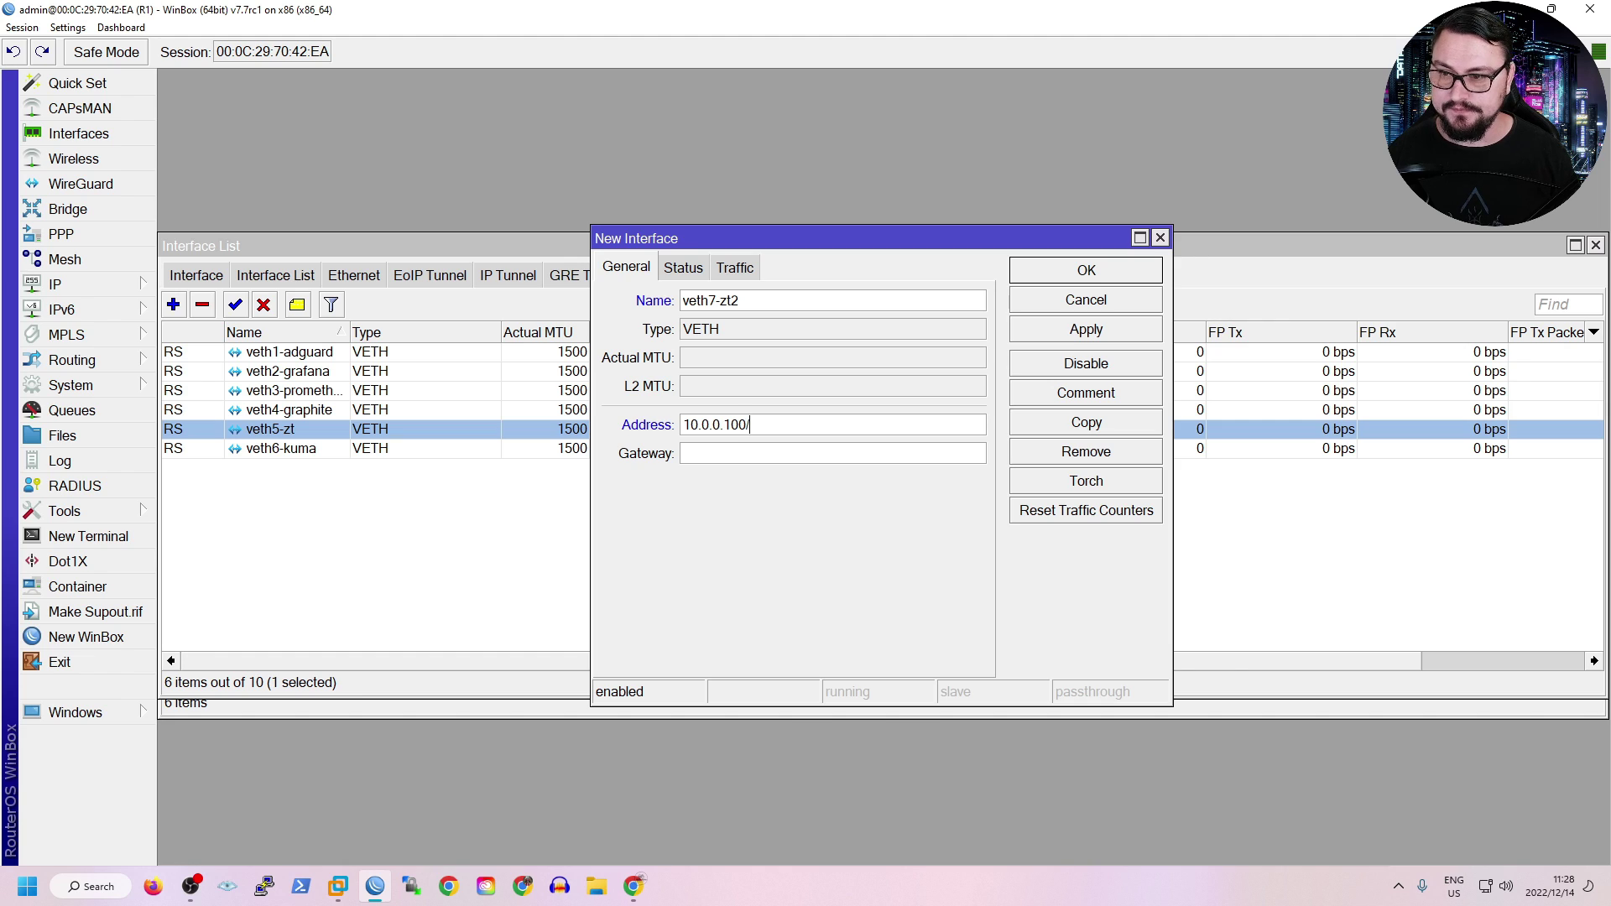
type("24")
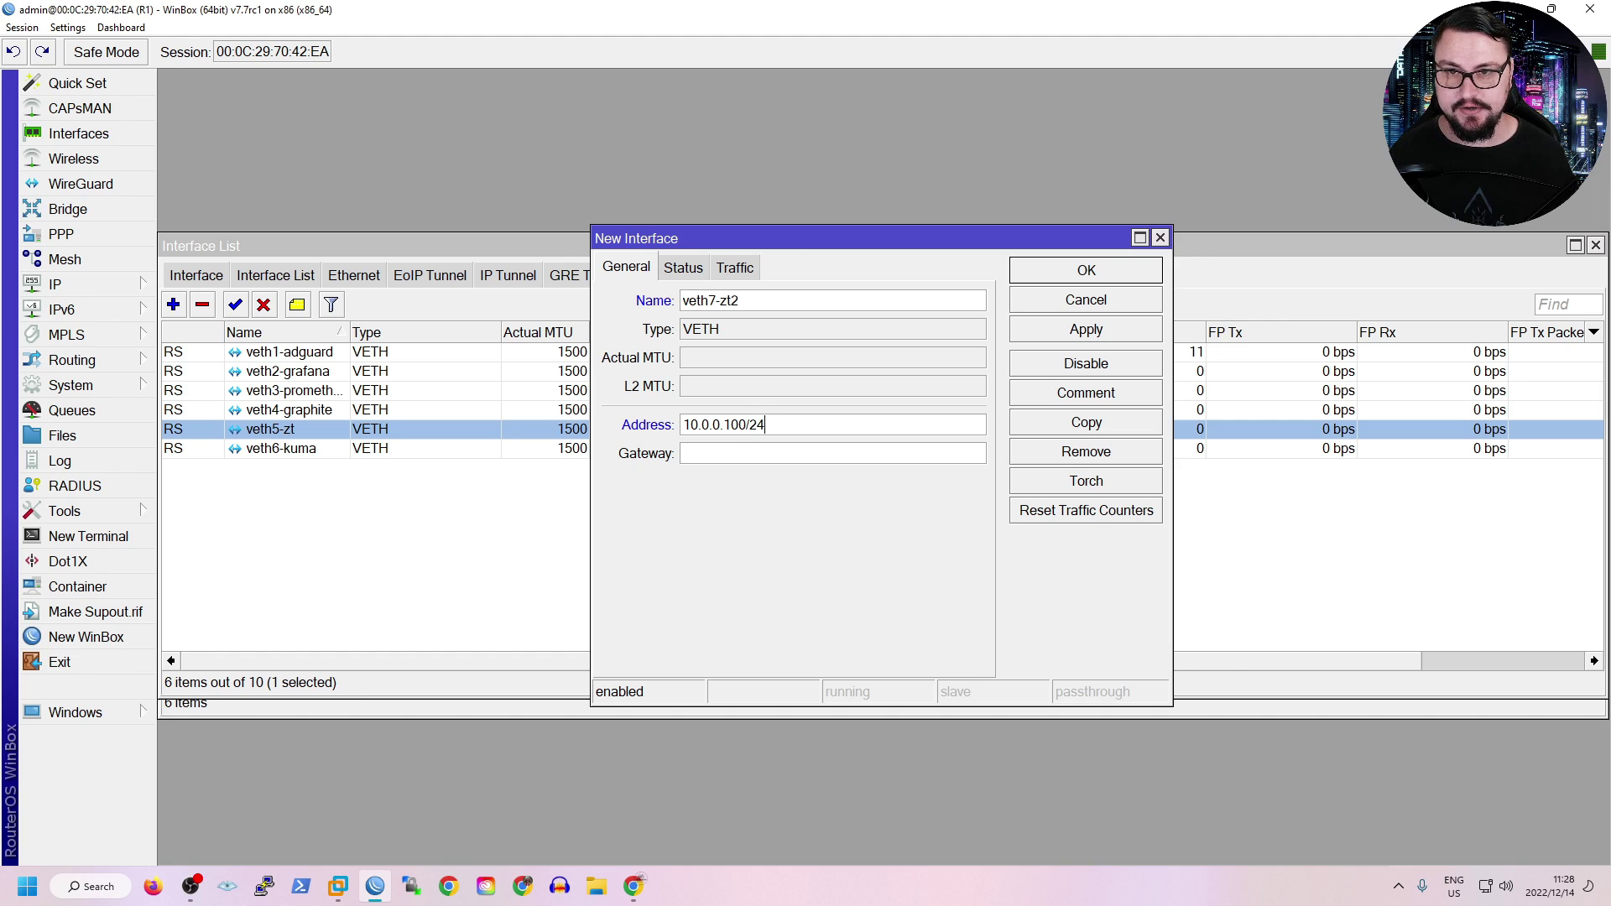
type("10.0.0.1")
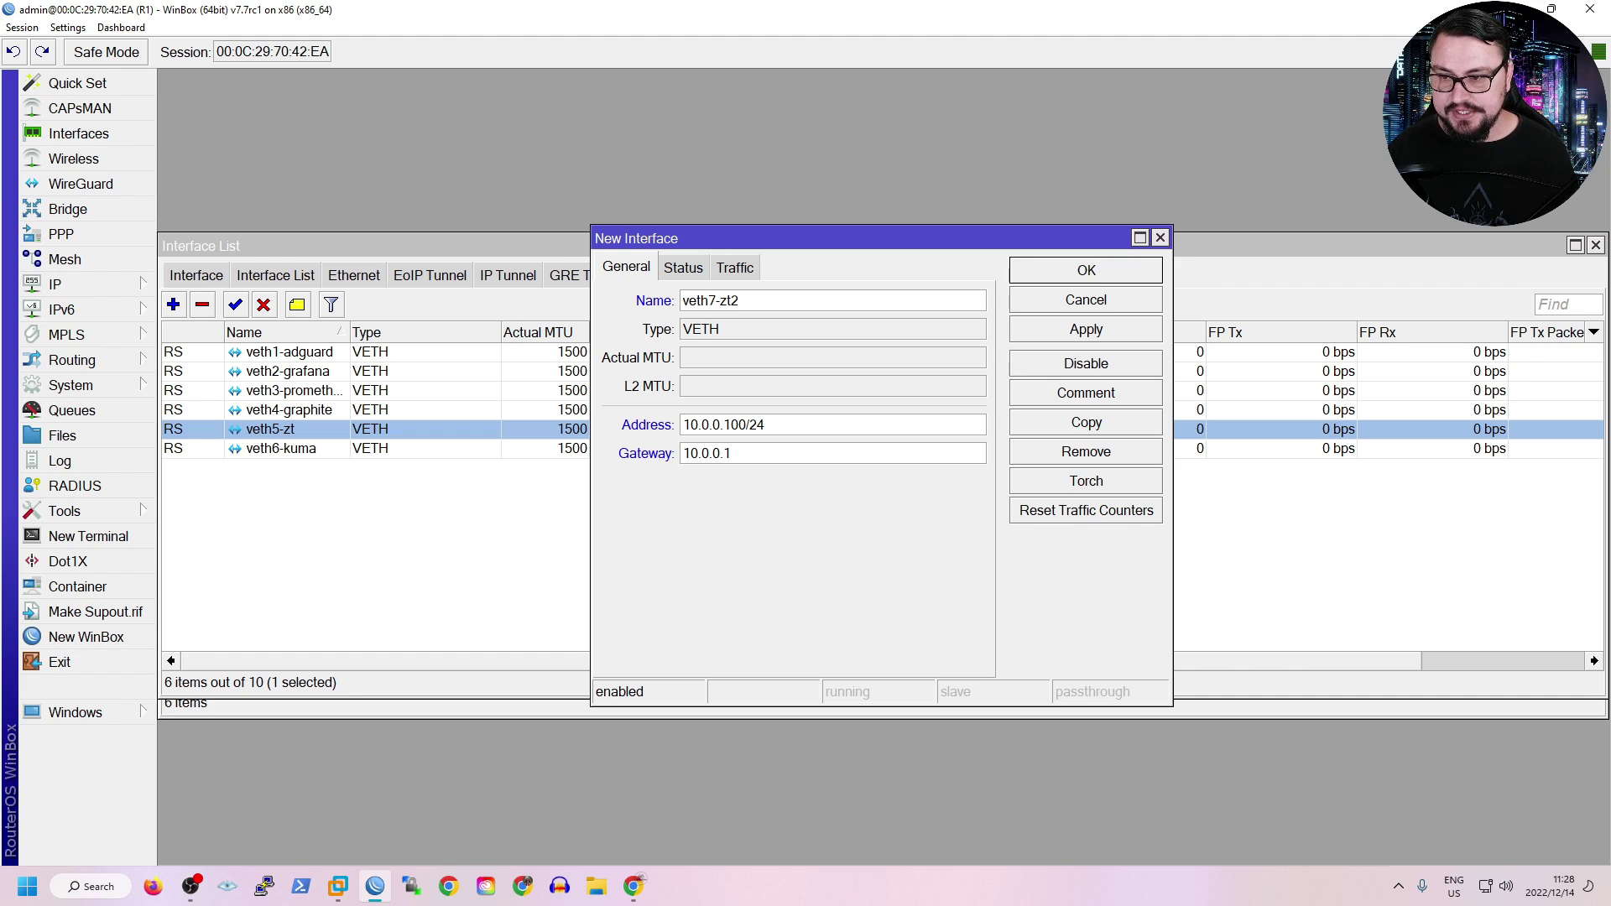
key("shift+Left")
key("shift+Left")
key("shift+Left")
key("shift+Left")
key("shift+Left")
key("shift+Left")
key("shift+Left")
key("shift+Left")
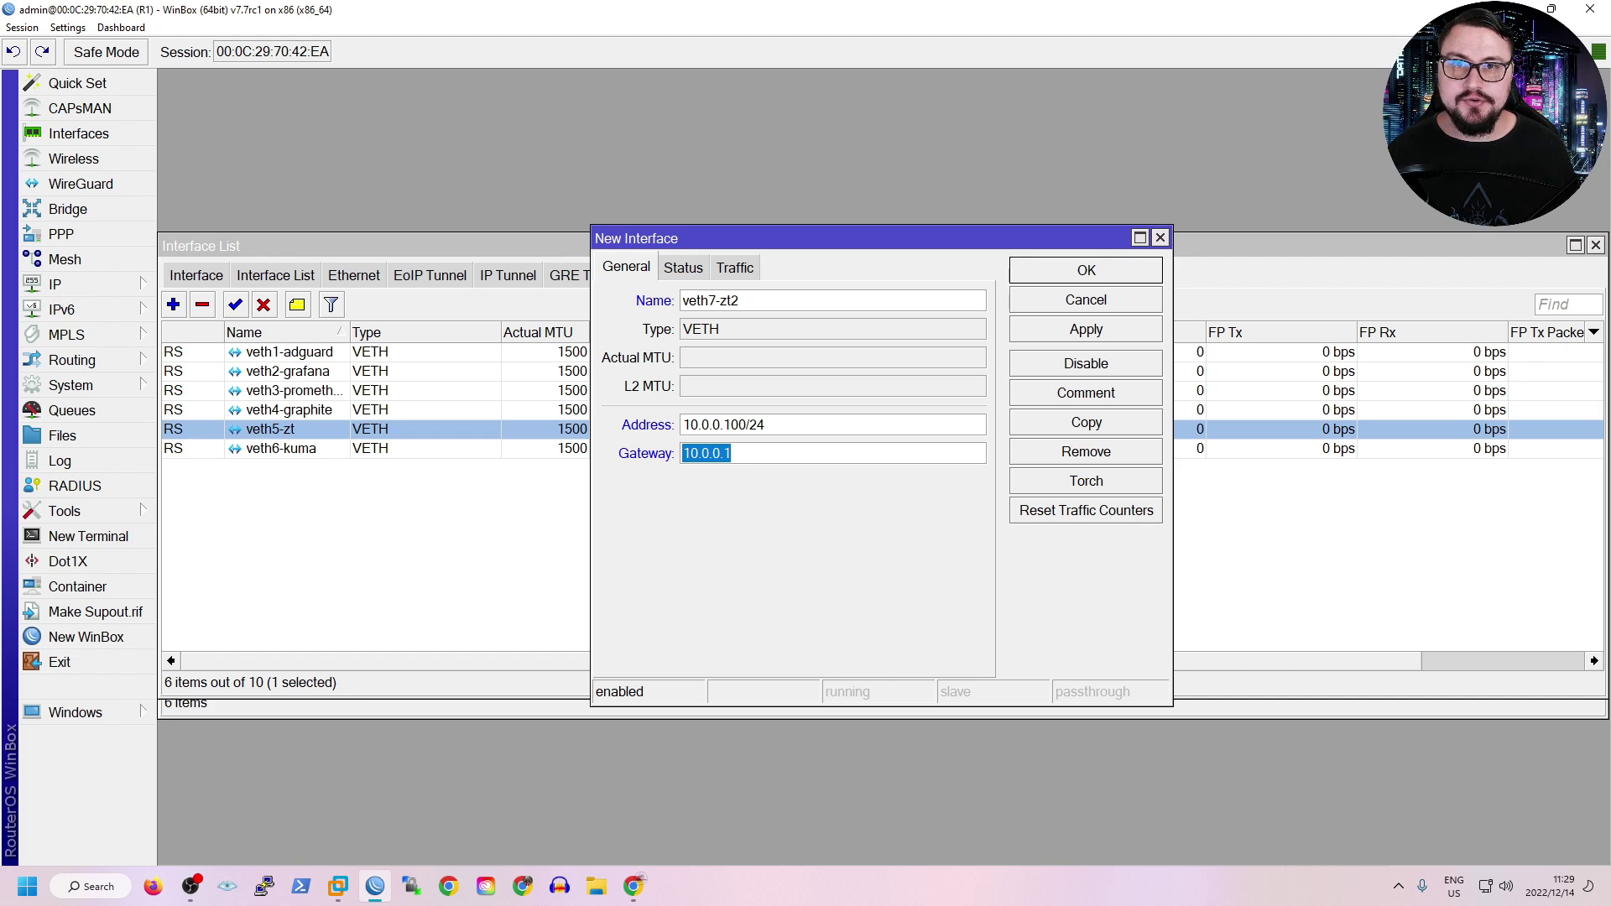
left_click(1086, 329)
left_click(1085, 269)
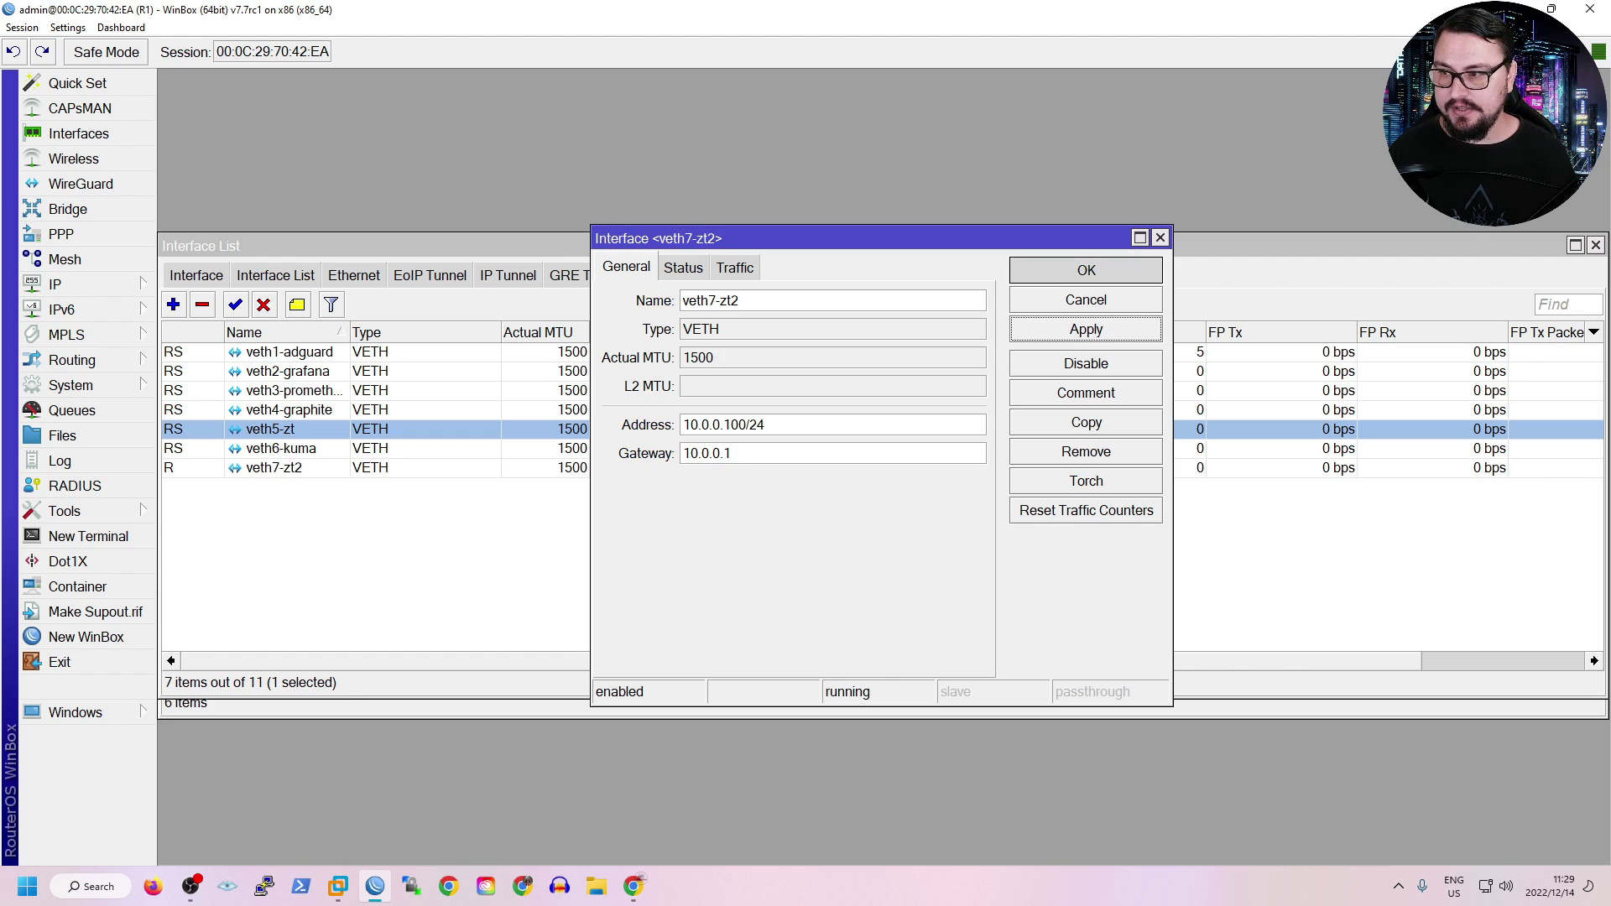
left_click(54, 284)
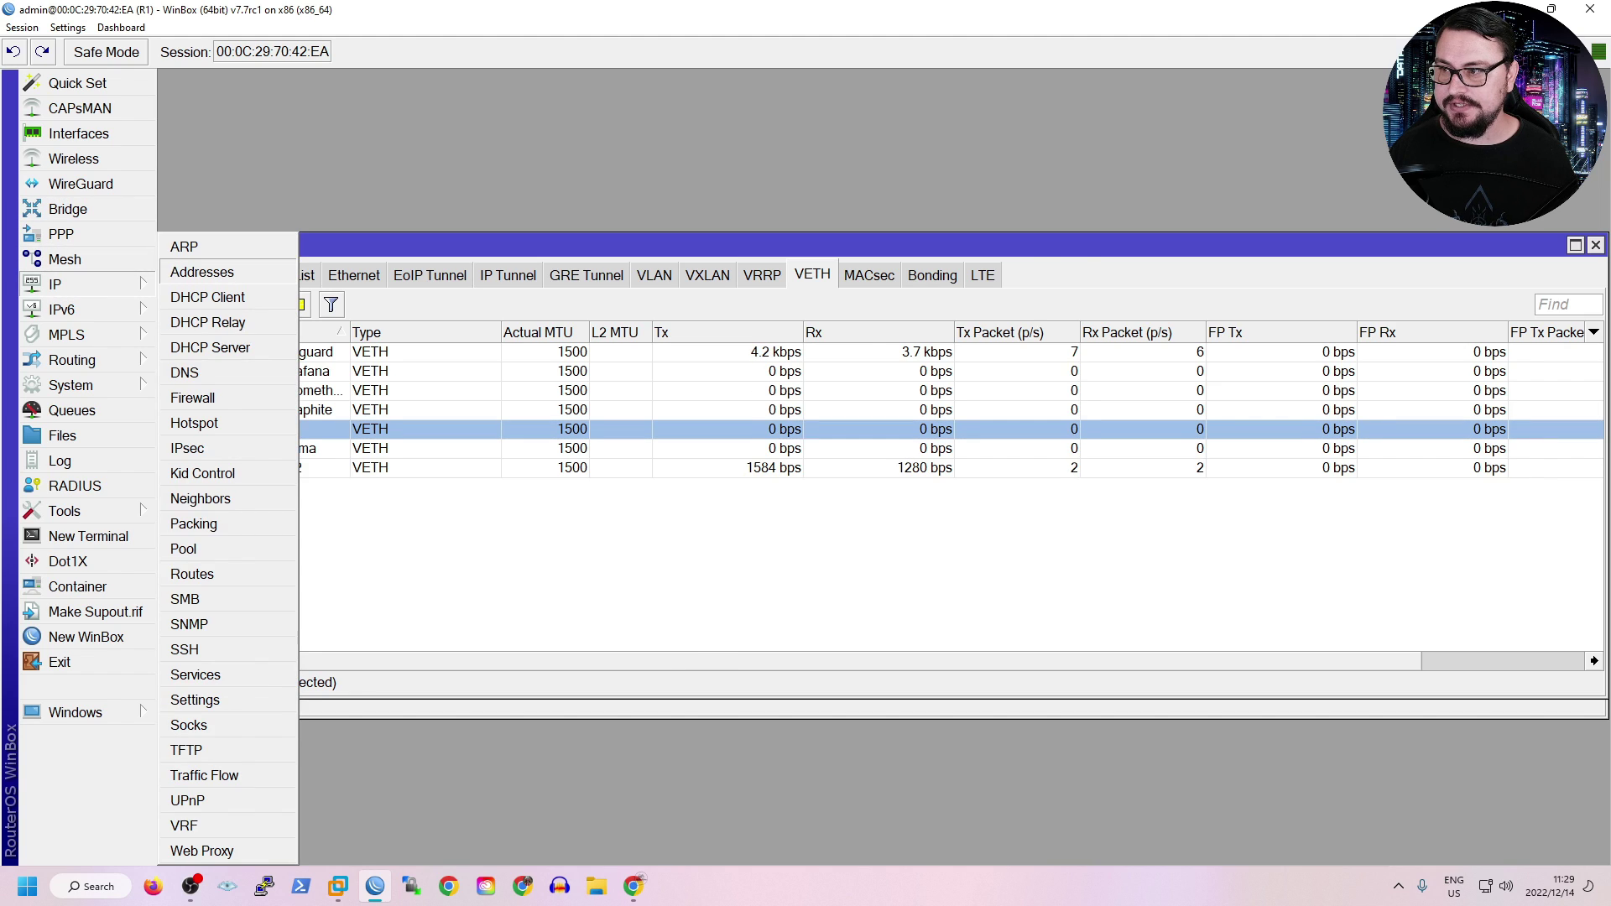
Check the router's IP addresses, including the wireguard1 entry and dockers address 10.0.0.1/24.
left_click(209, 266)
left_click(771, 354)
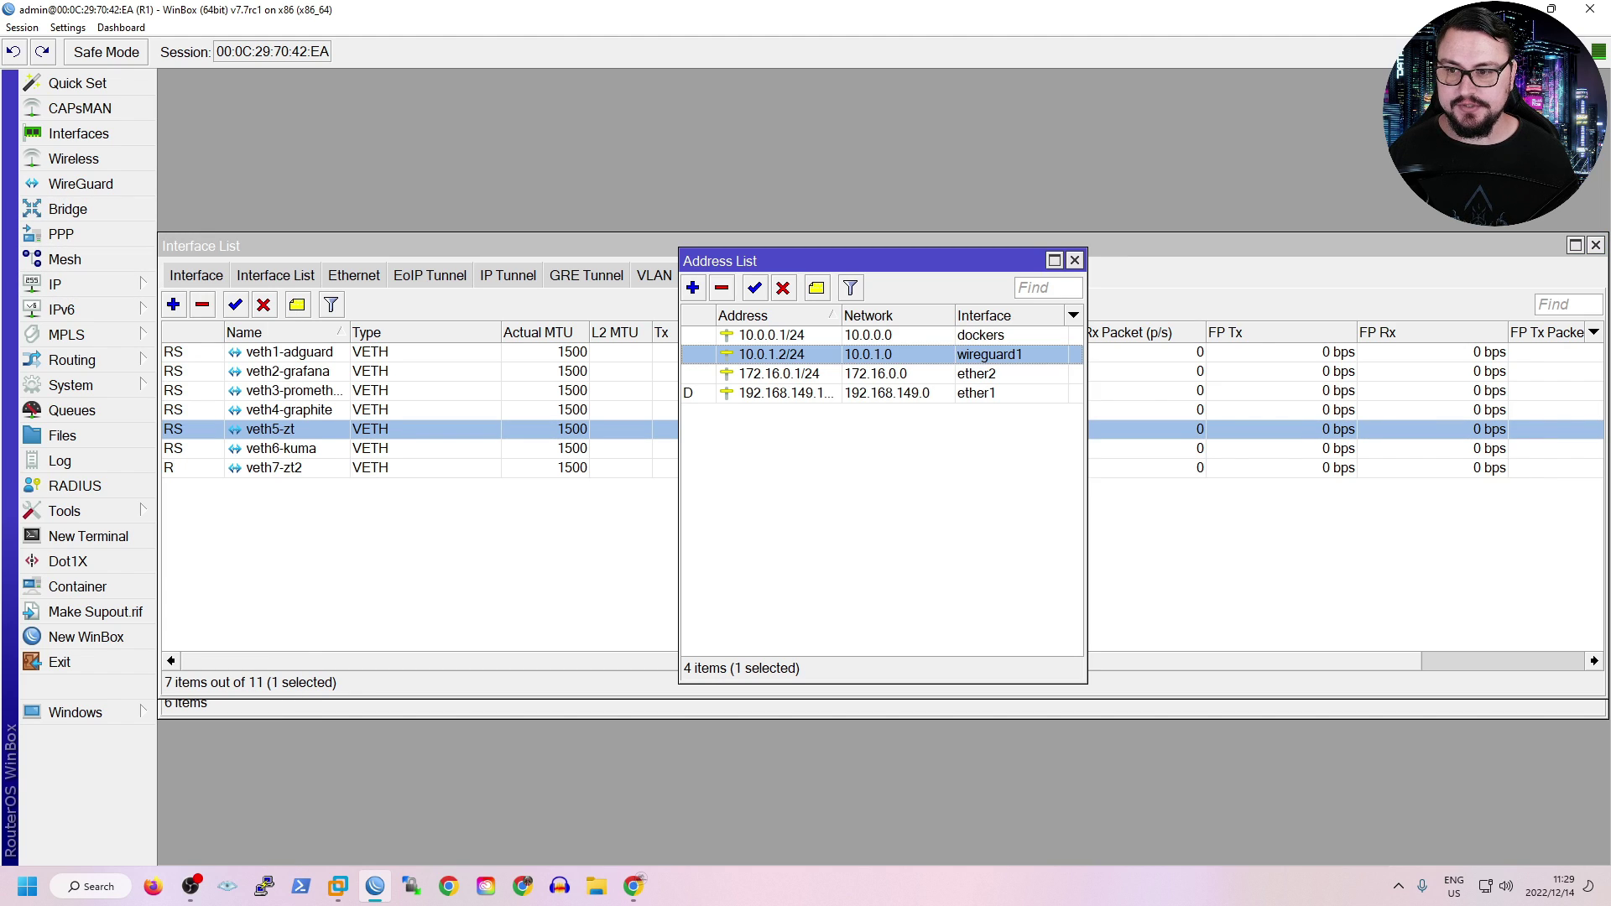
left_click(771, 335)
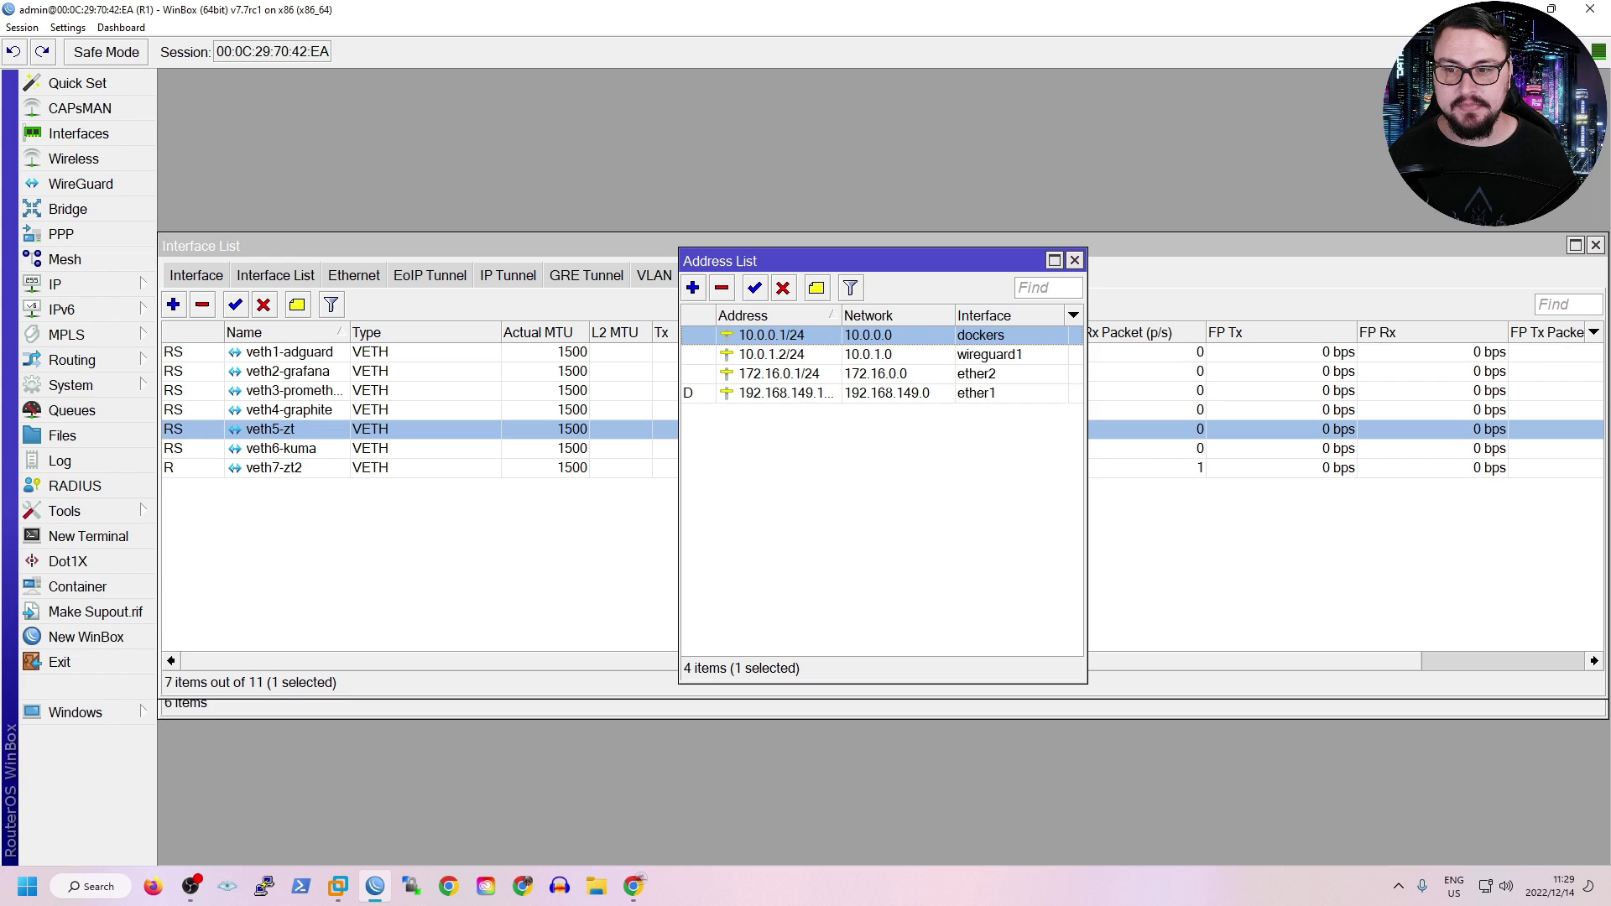
left_click(1073, 260)
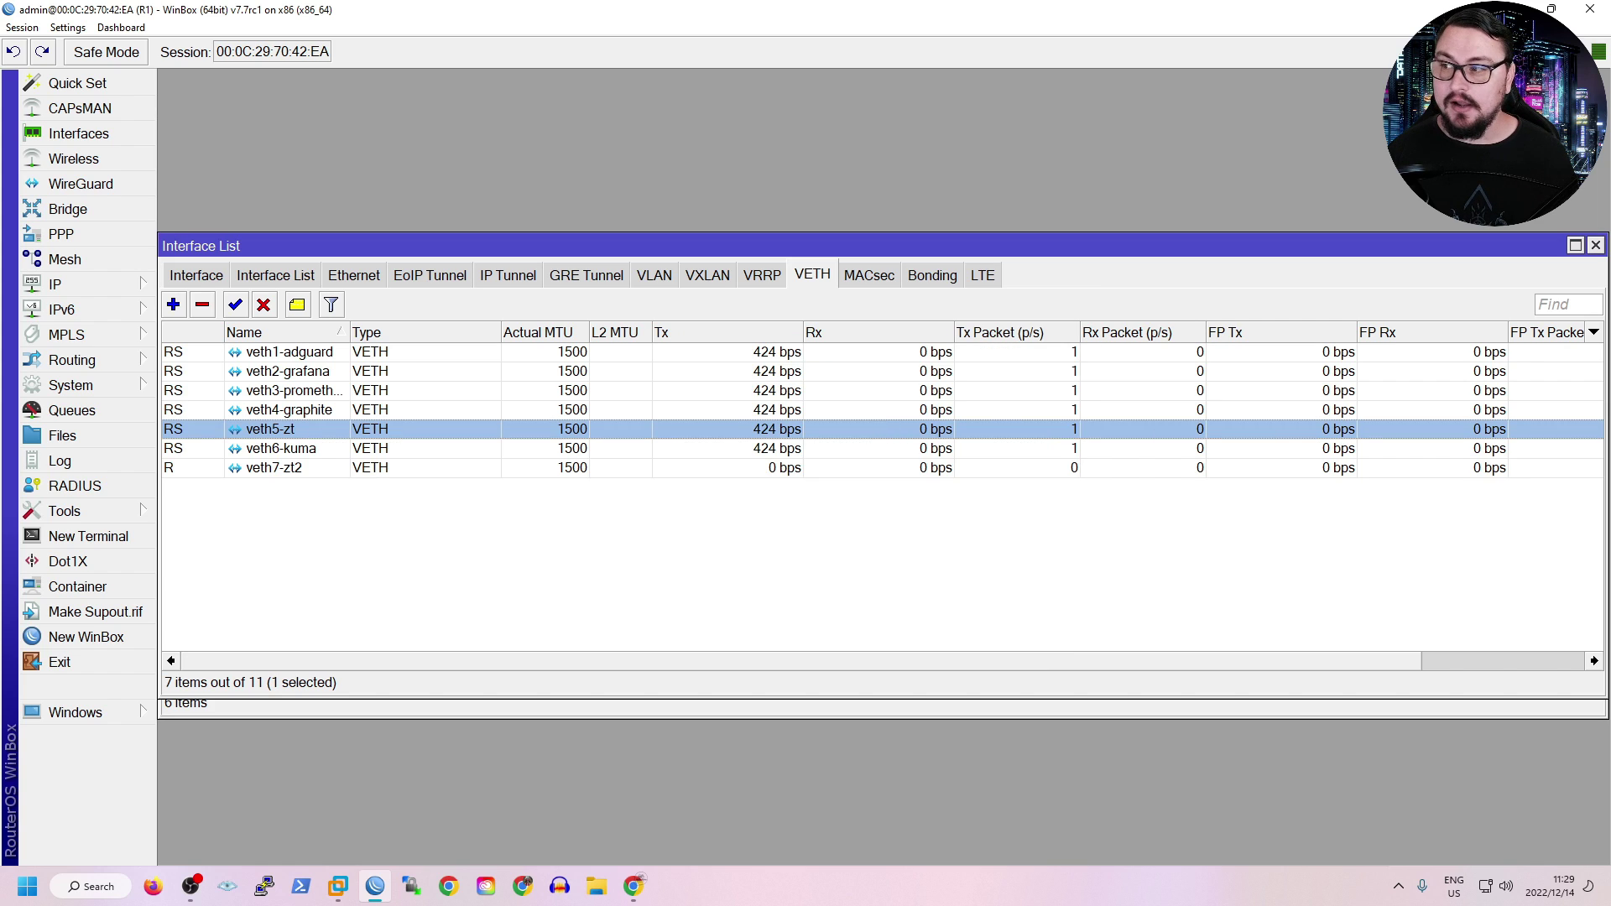
Add veth7-zt2 as a new port on the dockers bridge.
left_click(67, 209)
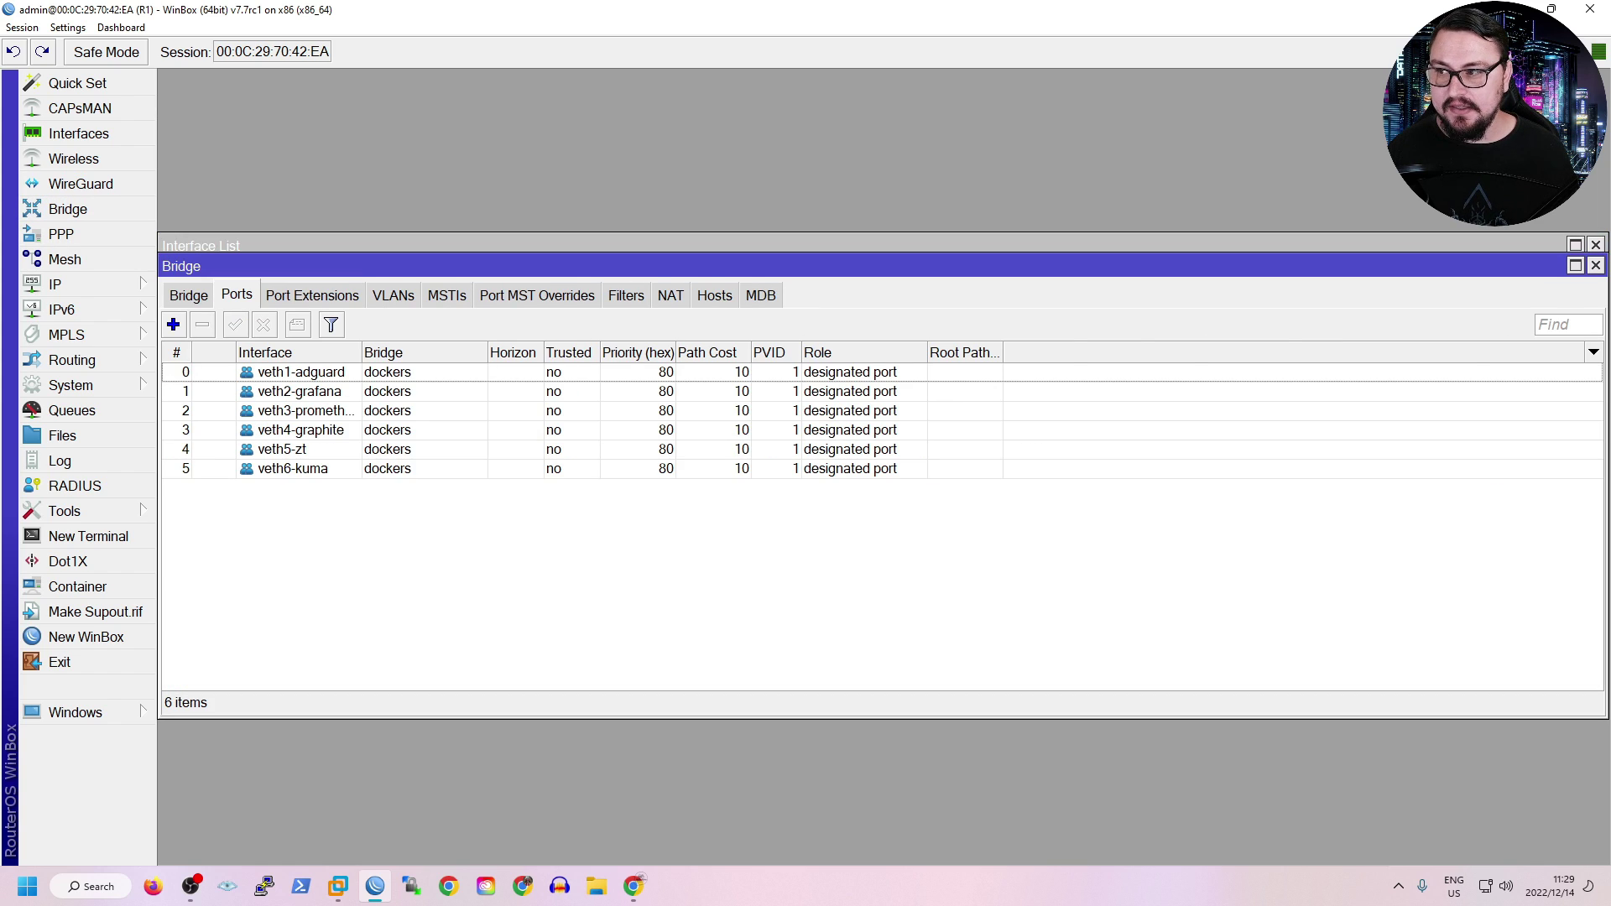
left_click(189, 295)
left_click(237, 295)
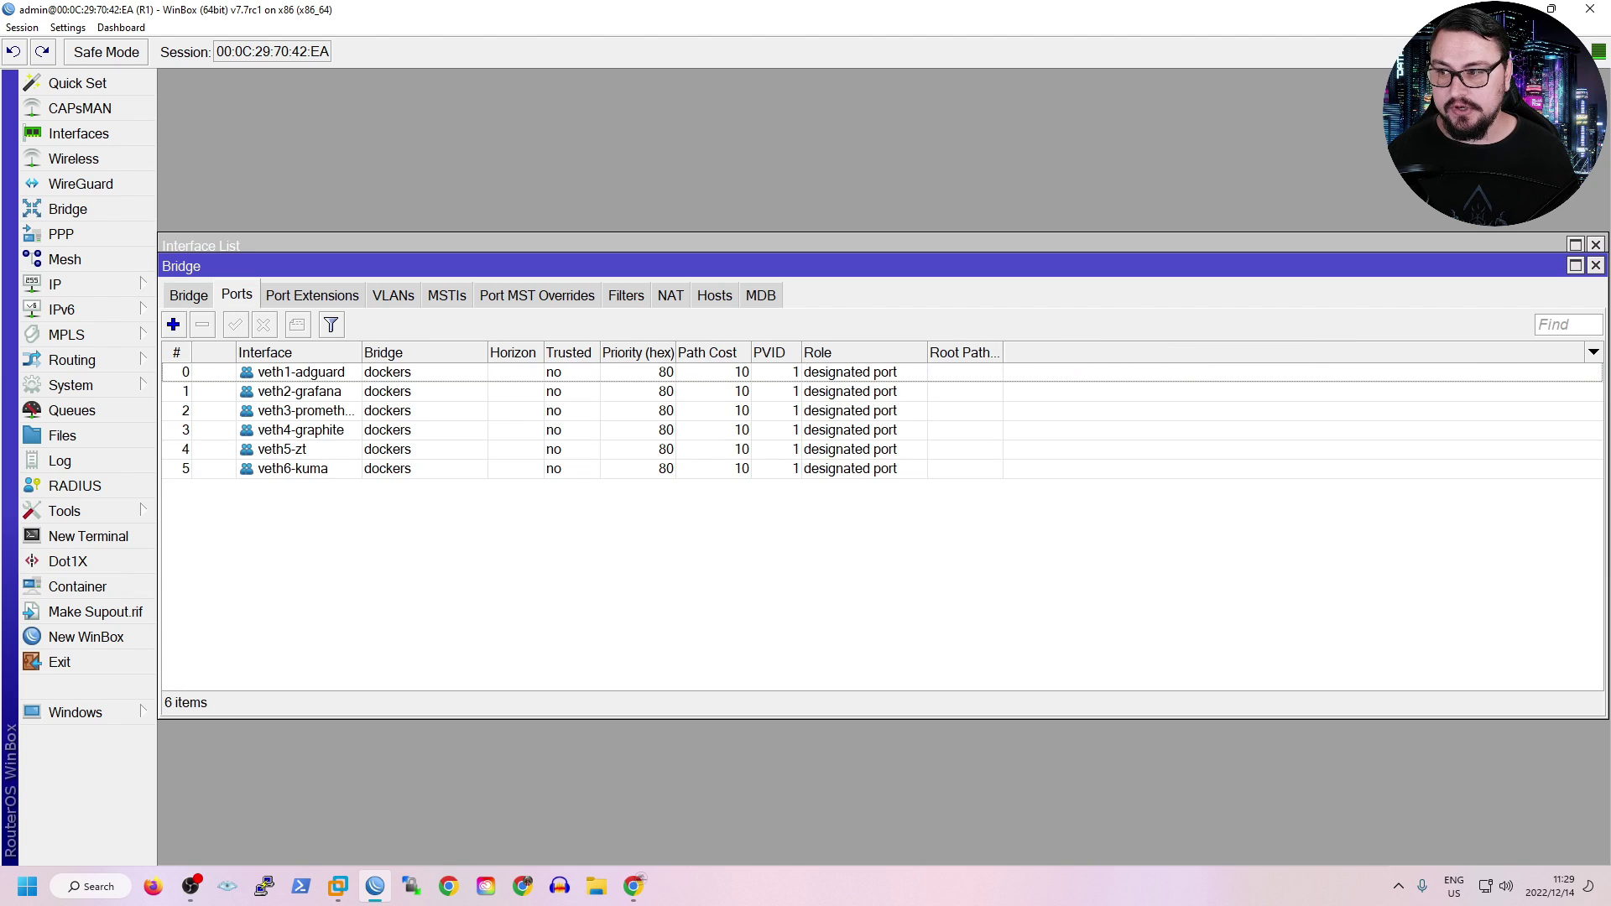
left_click(173, 325)
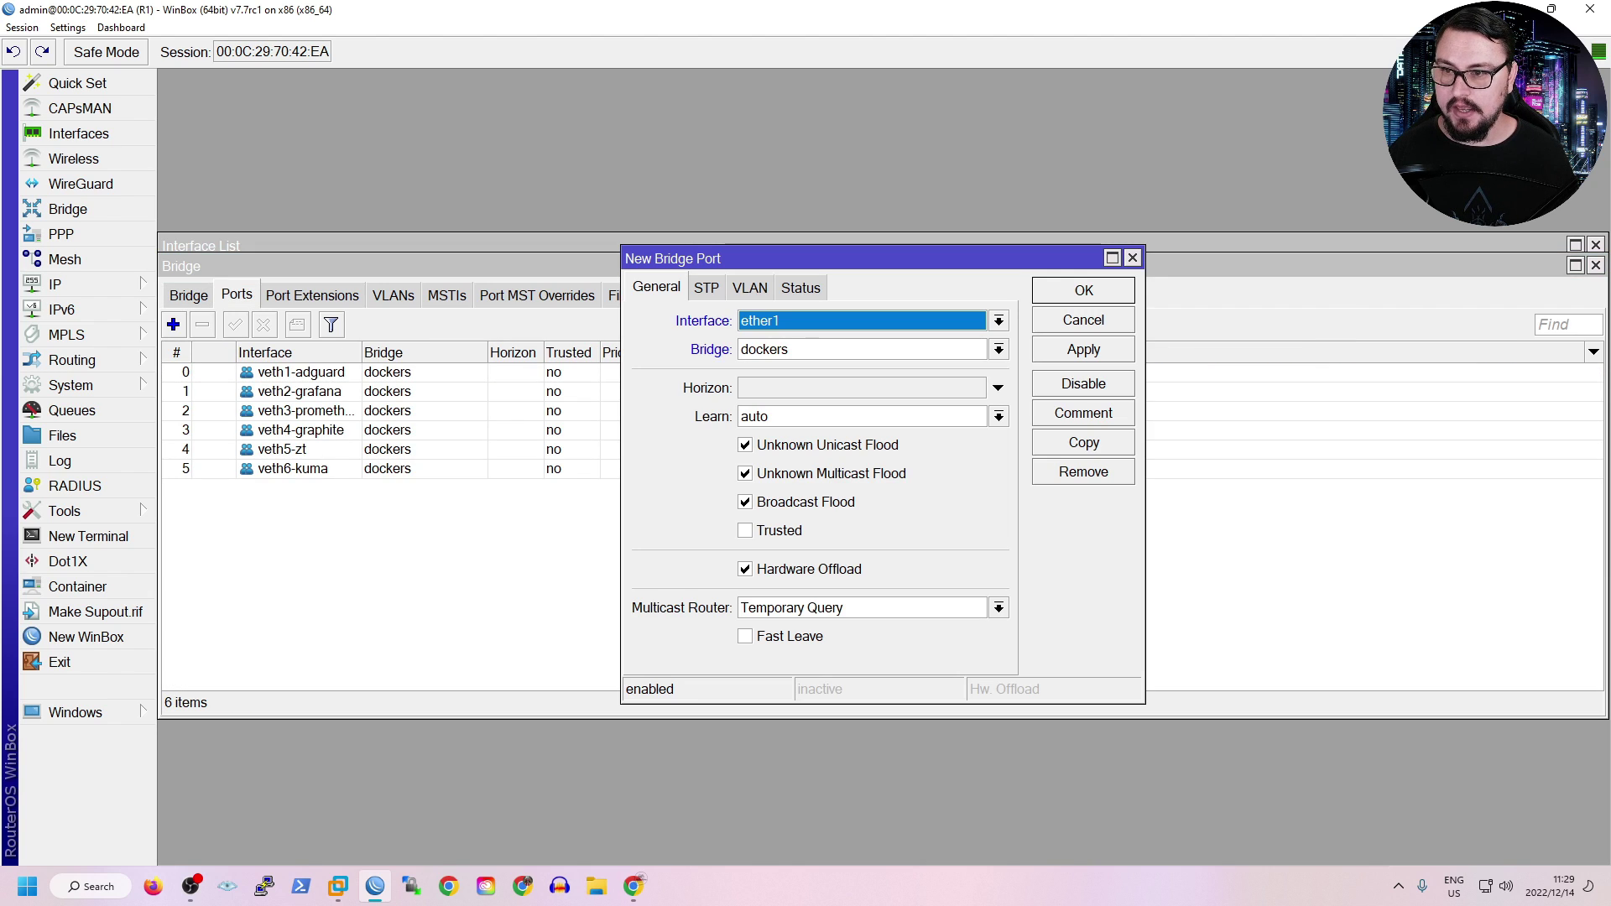
key("alt+Down")
key("Down")
key("Down")
key("Down")
key("Down")
key("Down")
key("Down")
key("Down")
key("Down")
key("Down")
key("Down")
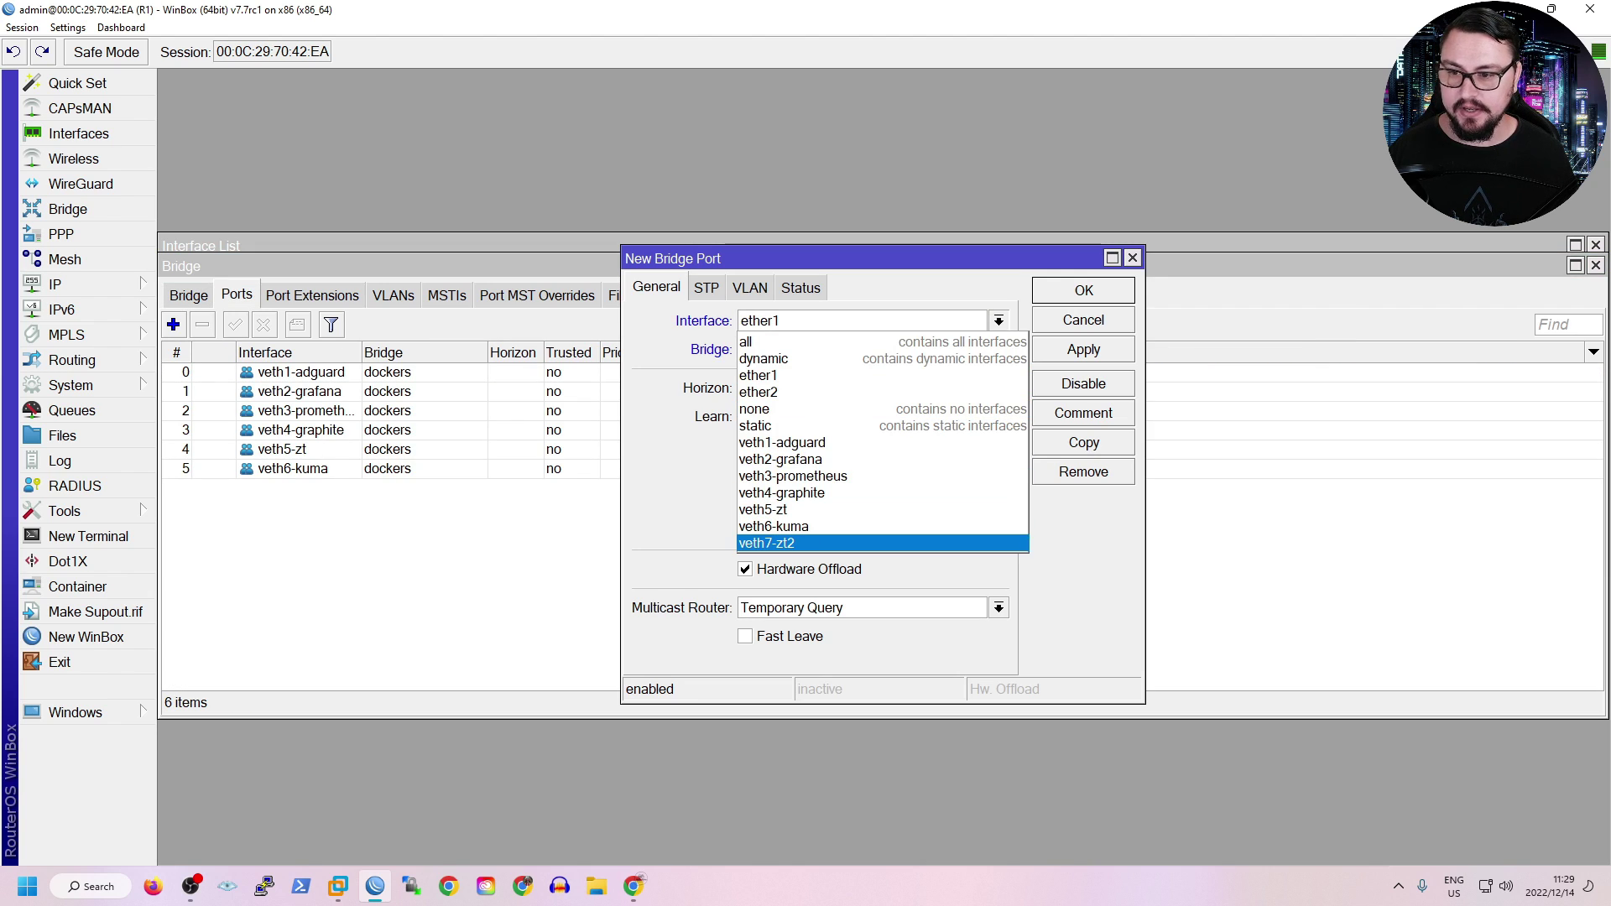
key("Up")
key("Down")
key("Return")
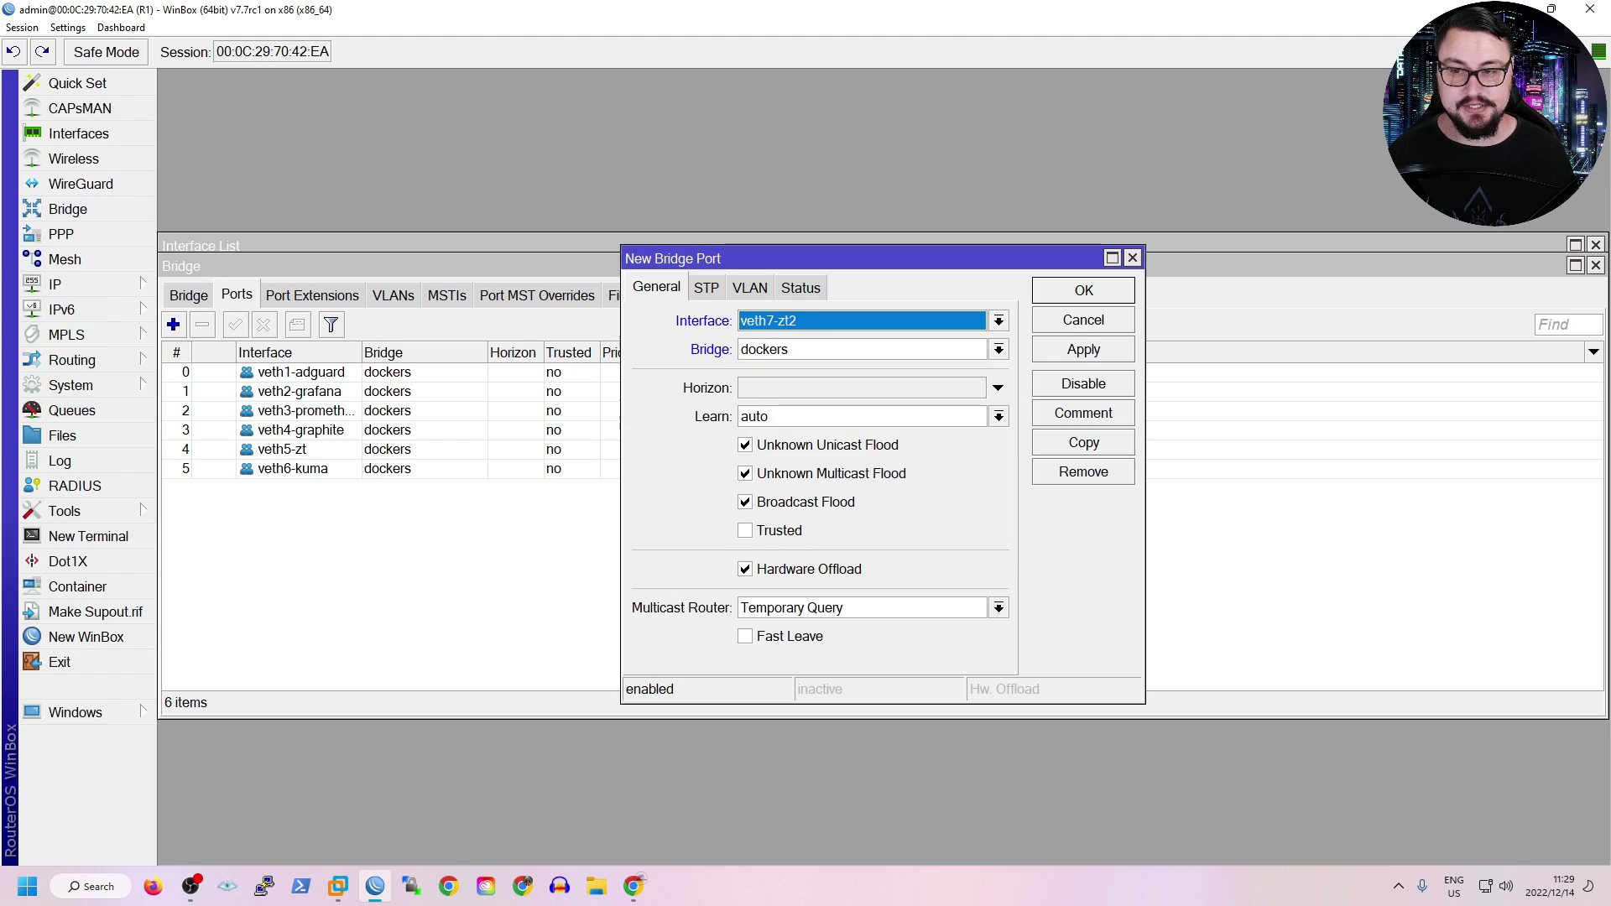
key("Return")
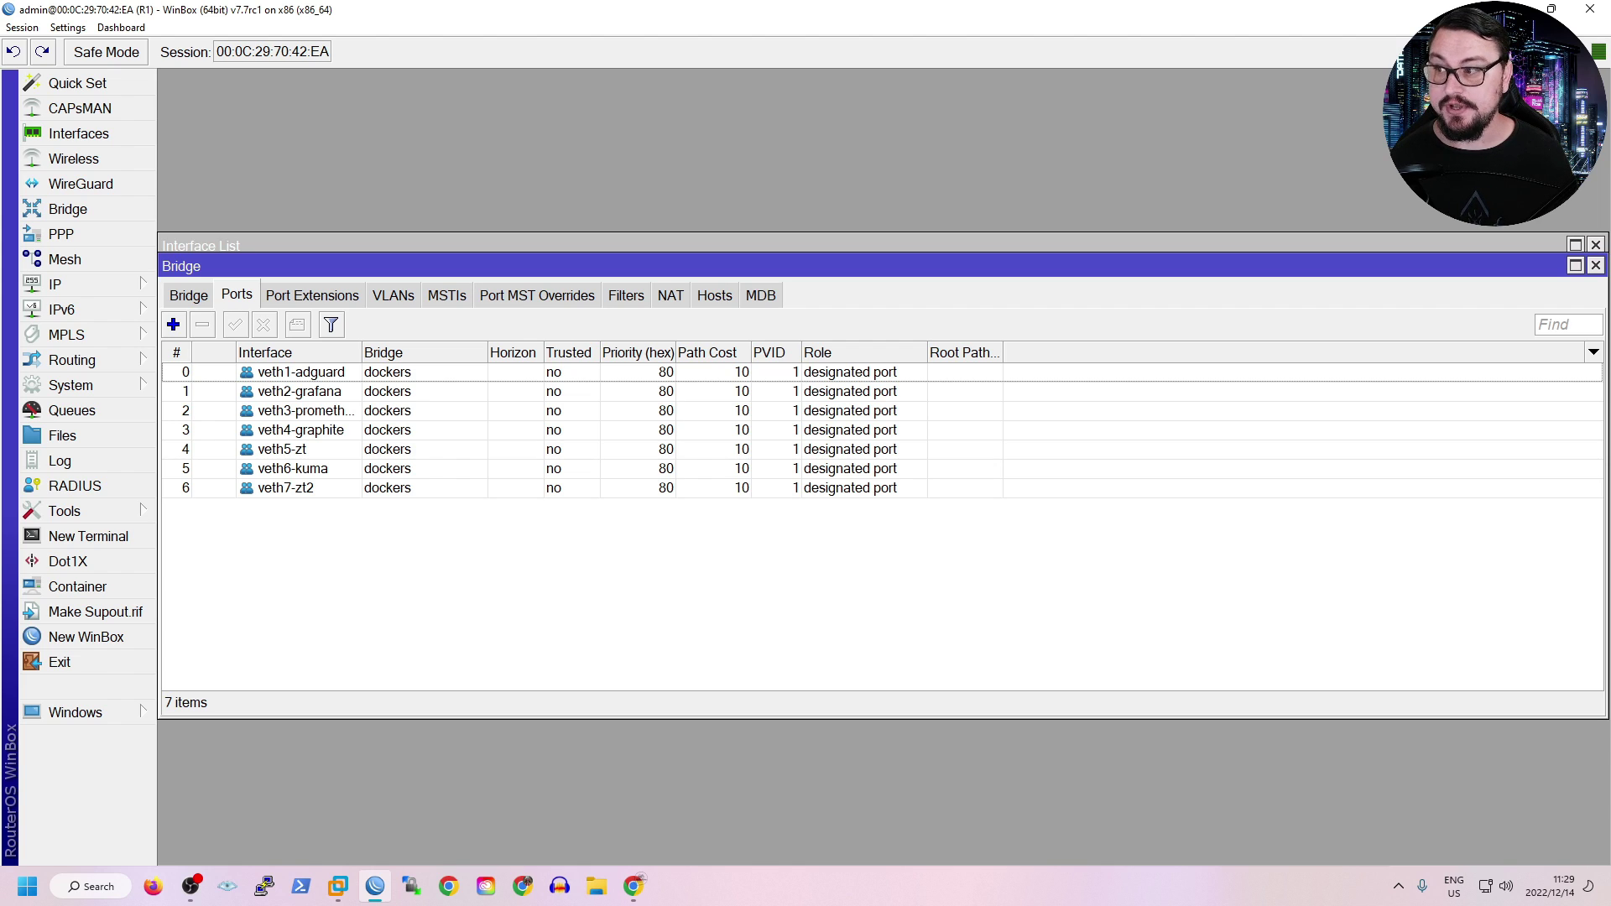
left_click(70, 385)
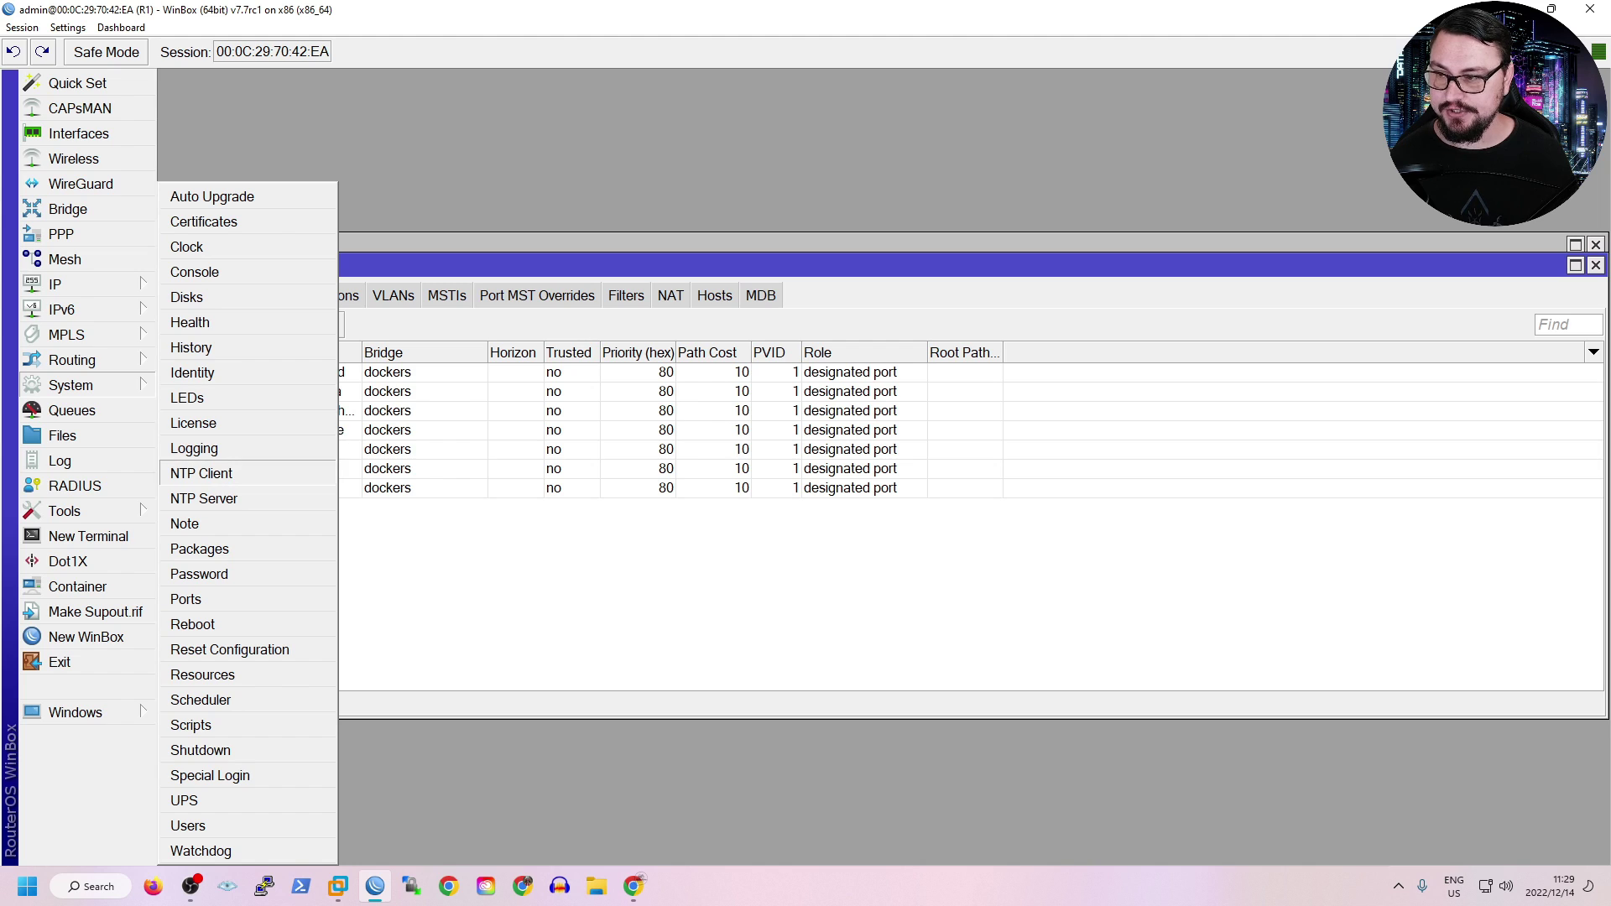
Check the container package, then run system/device-mode/print in a new terminal.
left_click(200, 549)
left_click(560, 336)
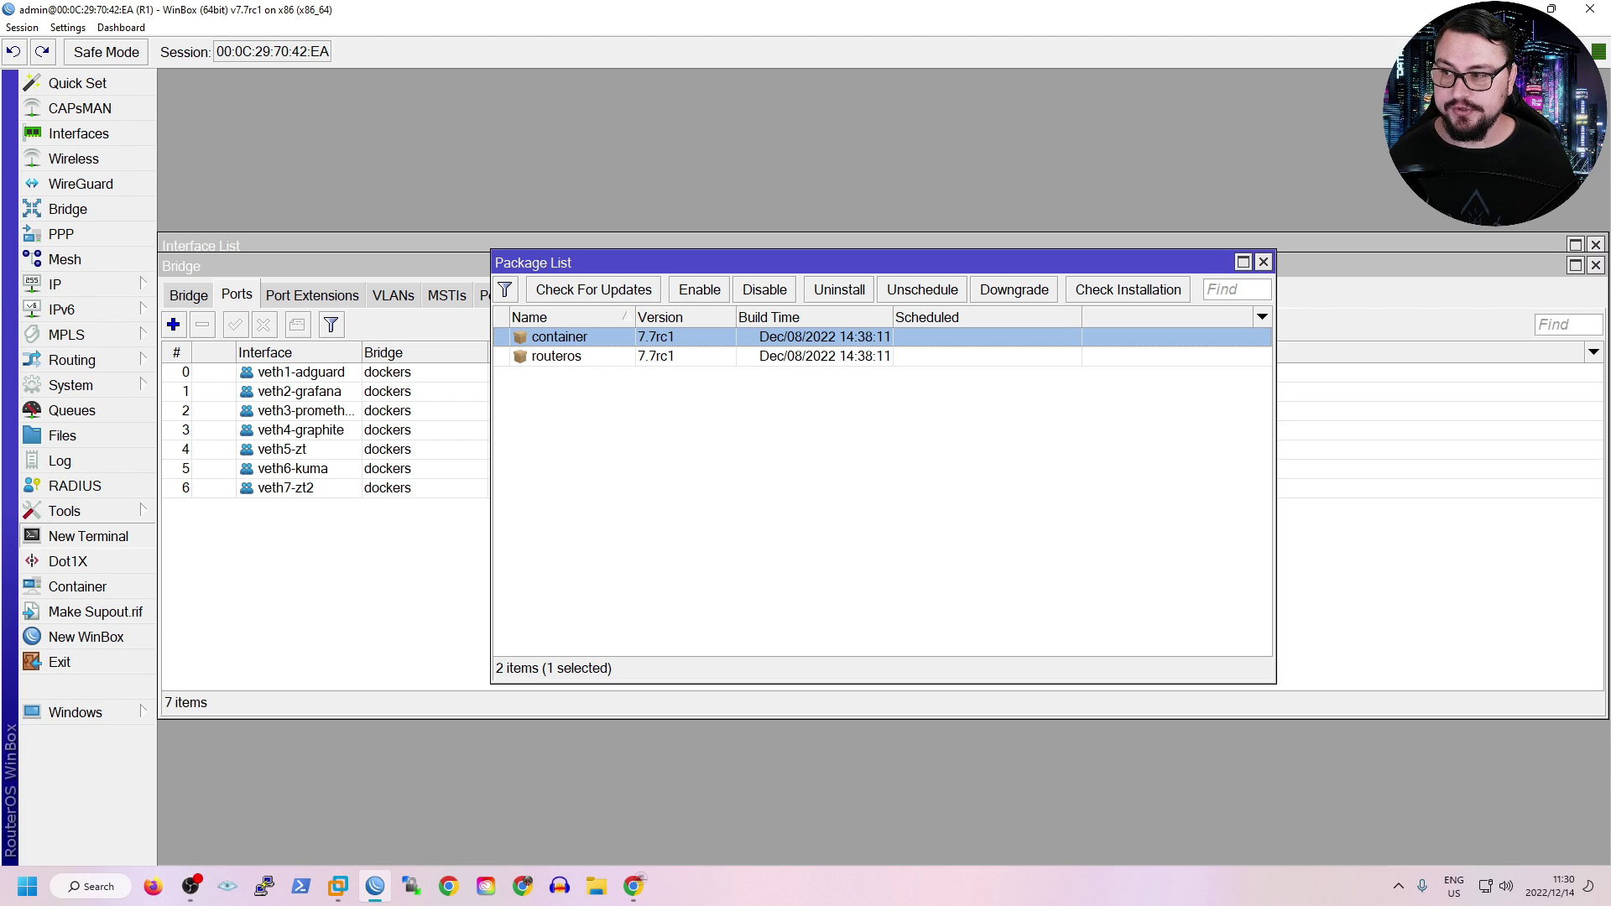
left_click(88, 537)
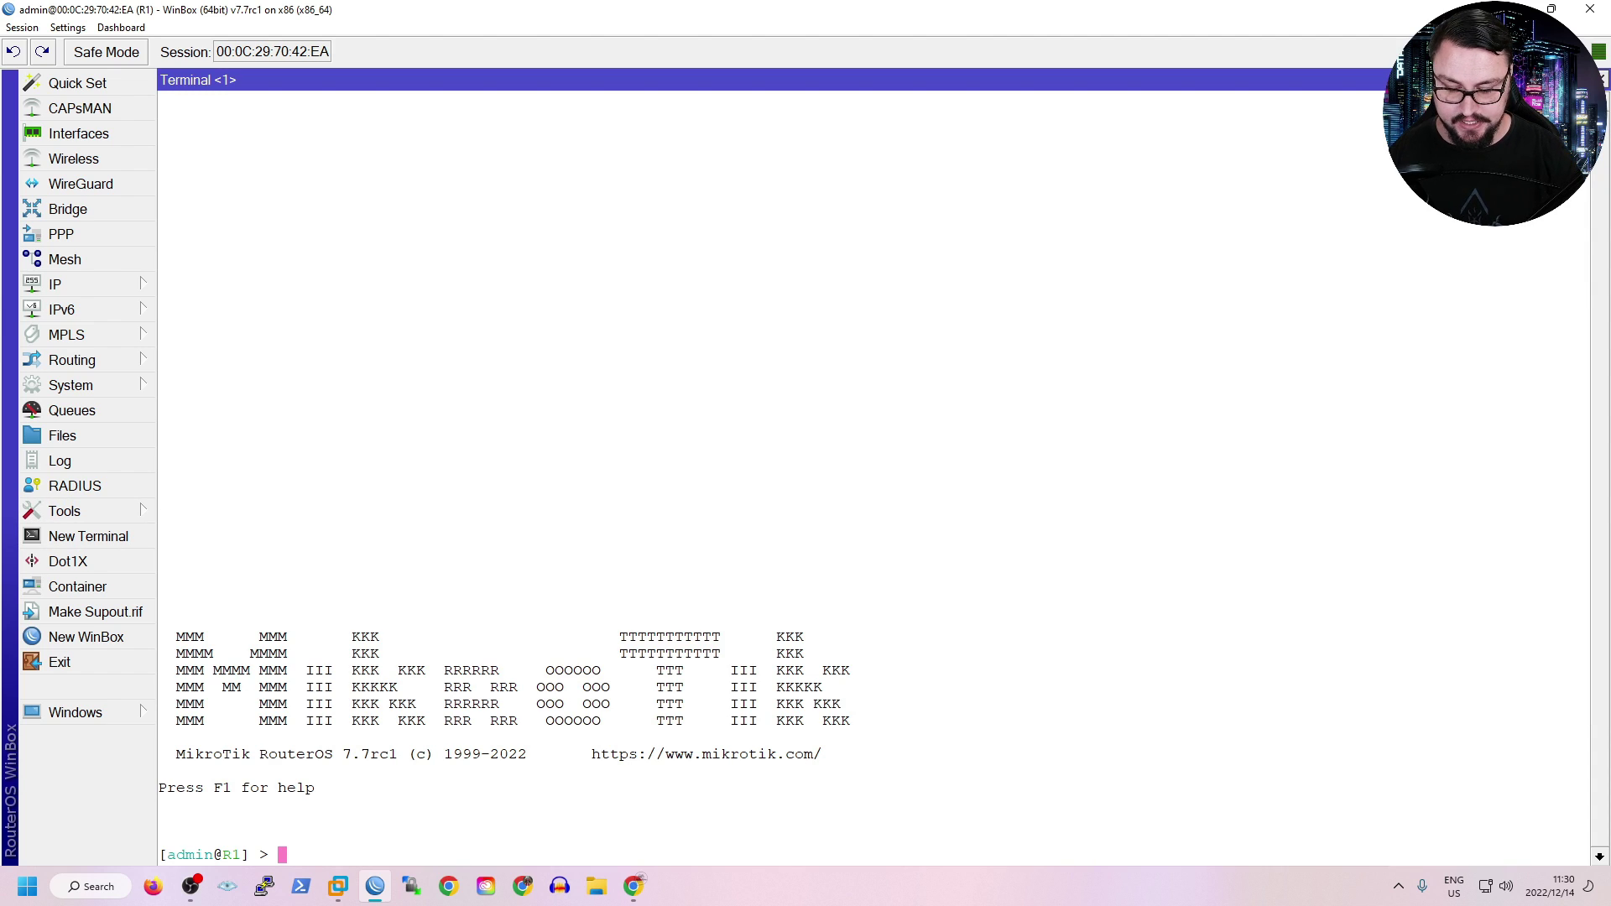
type("system/")
key("Tab")
key("Tab")
type("dev")
key("Tab")
type("p")
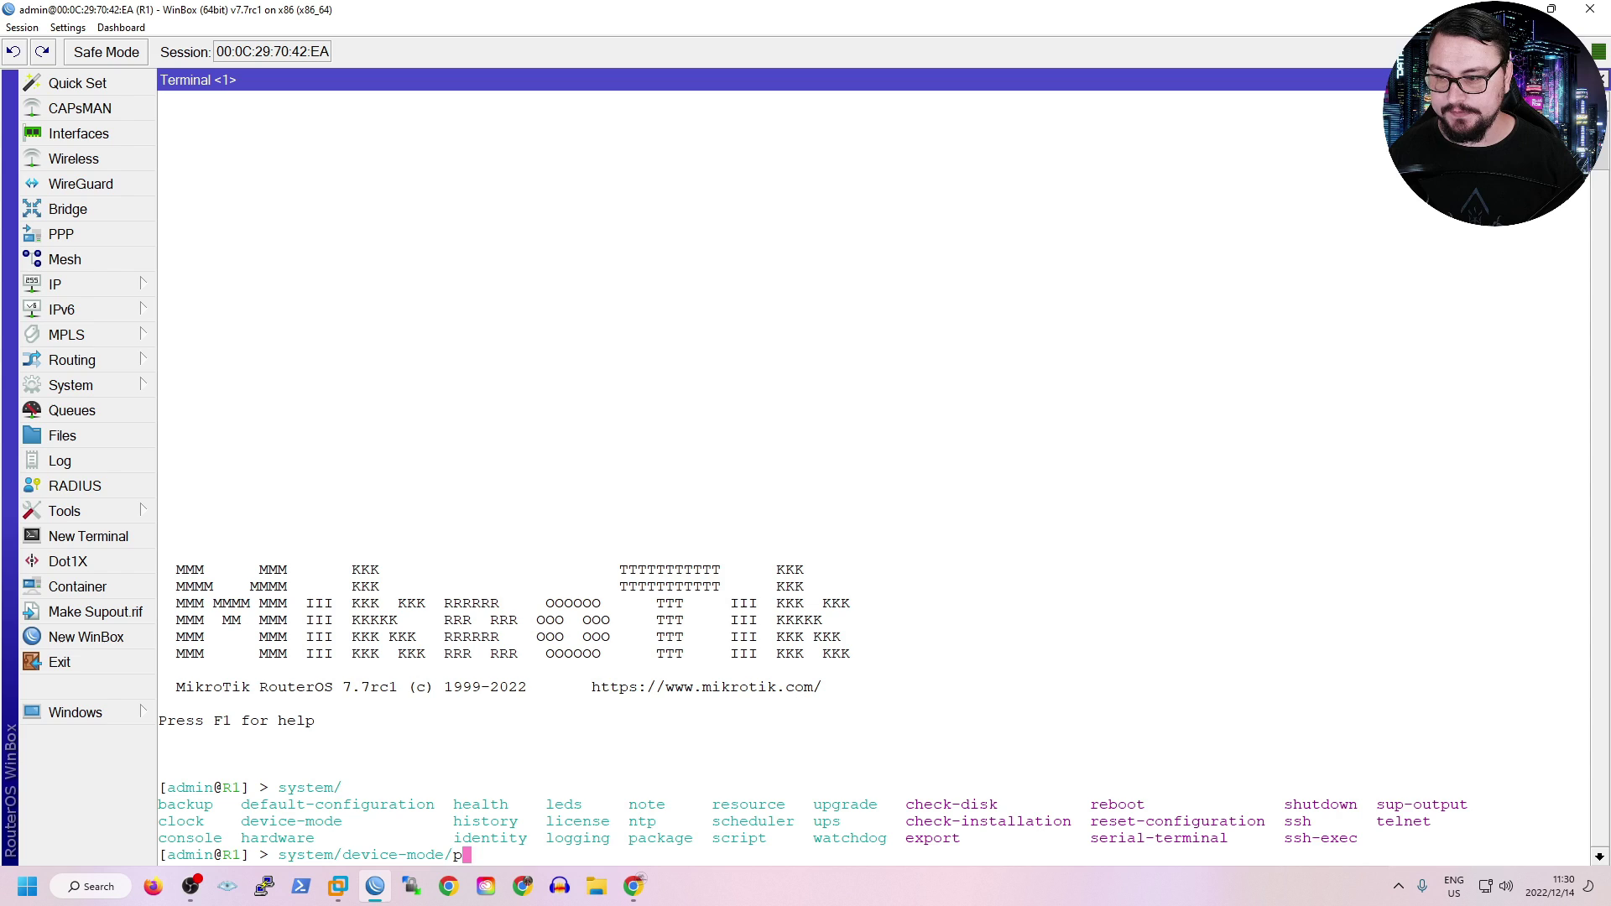
key("Tab")
key("Return")
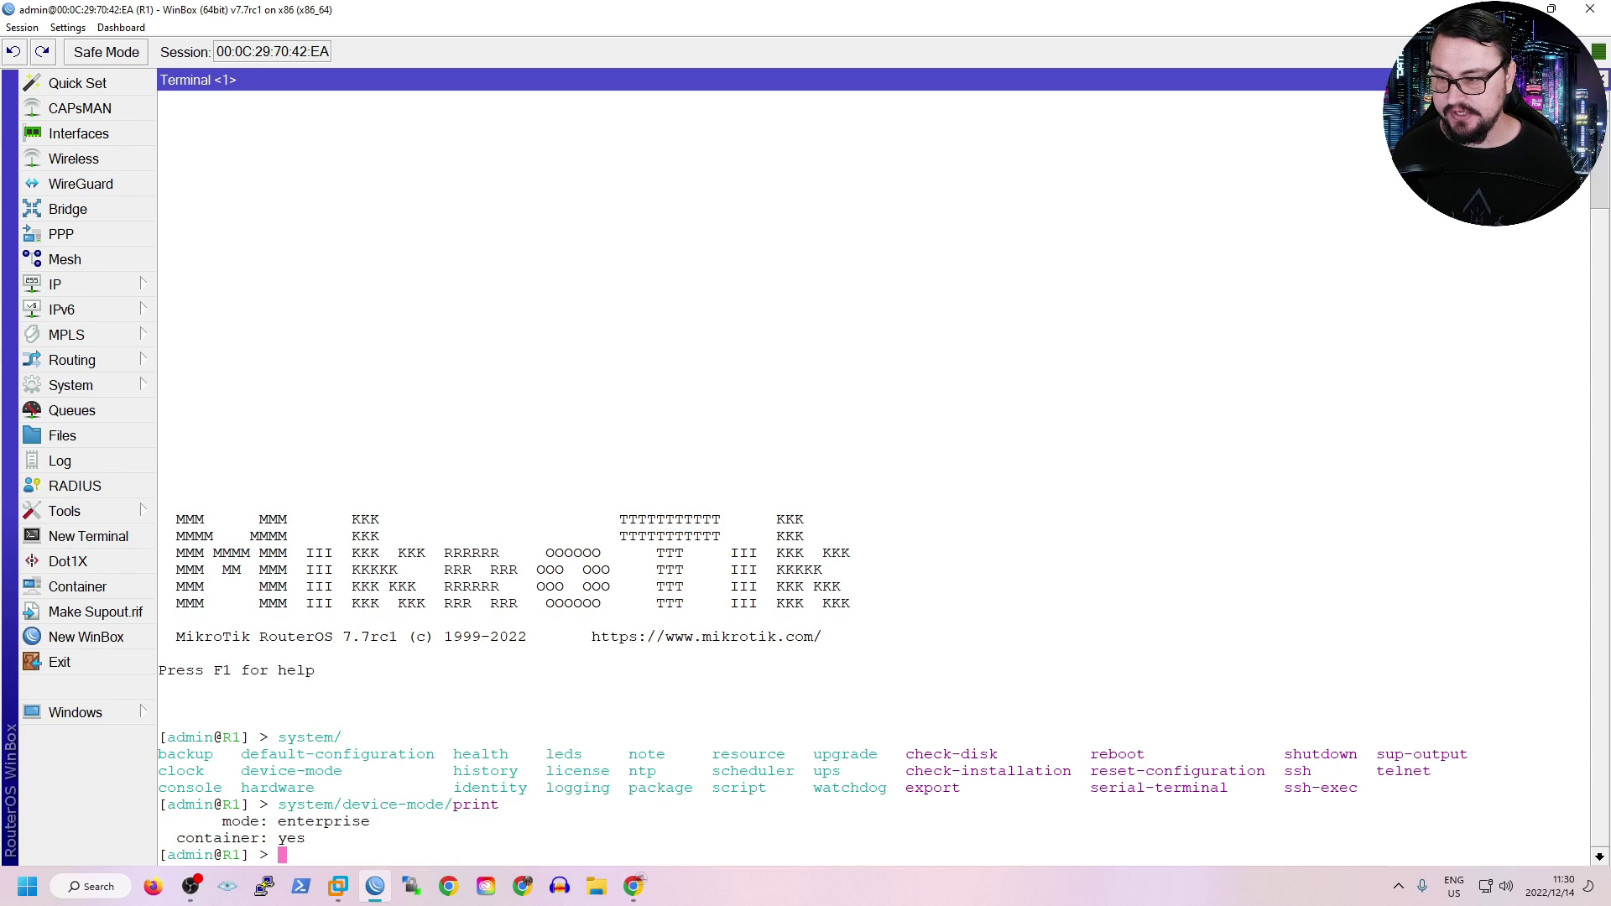
Confirm the output shows container: yes, then bring up the container list.
left_click_drag(1586, 857, 231, 838)
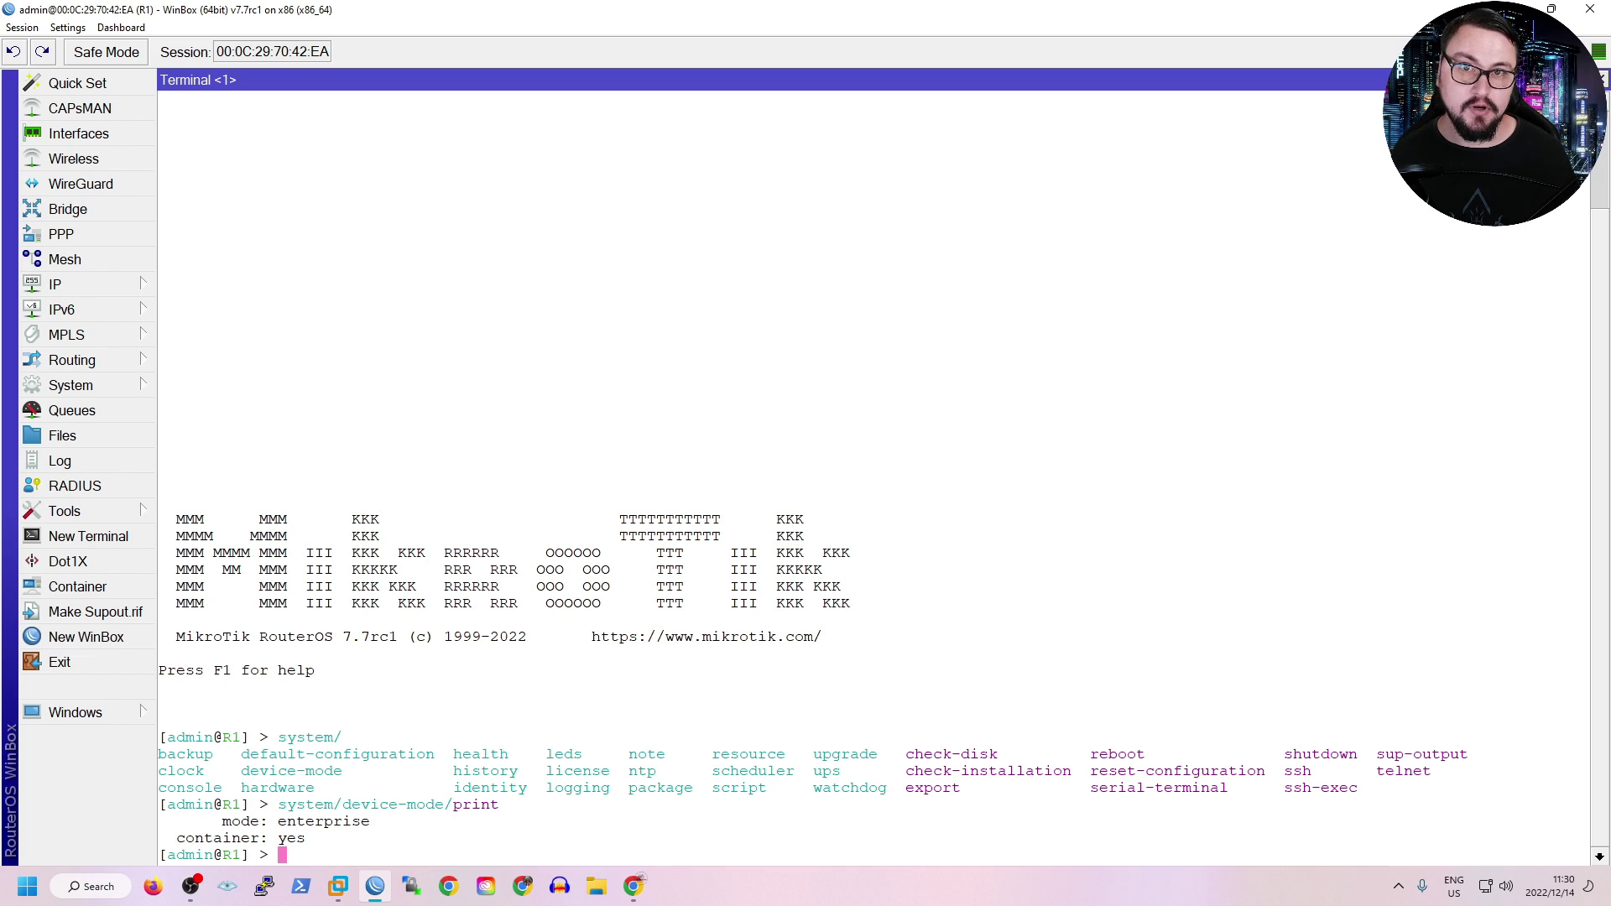
key("Up")
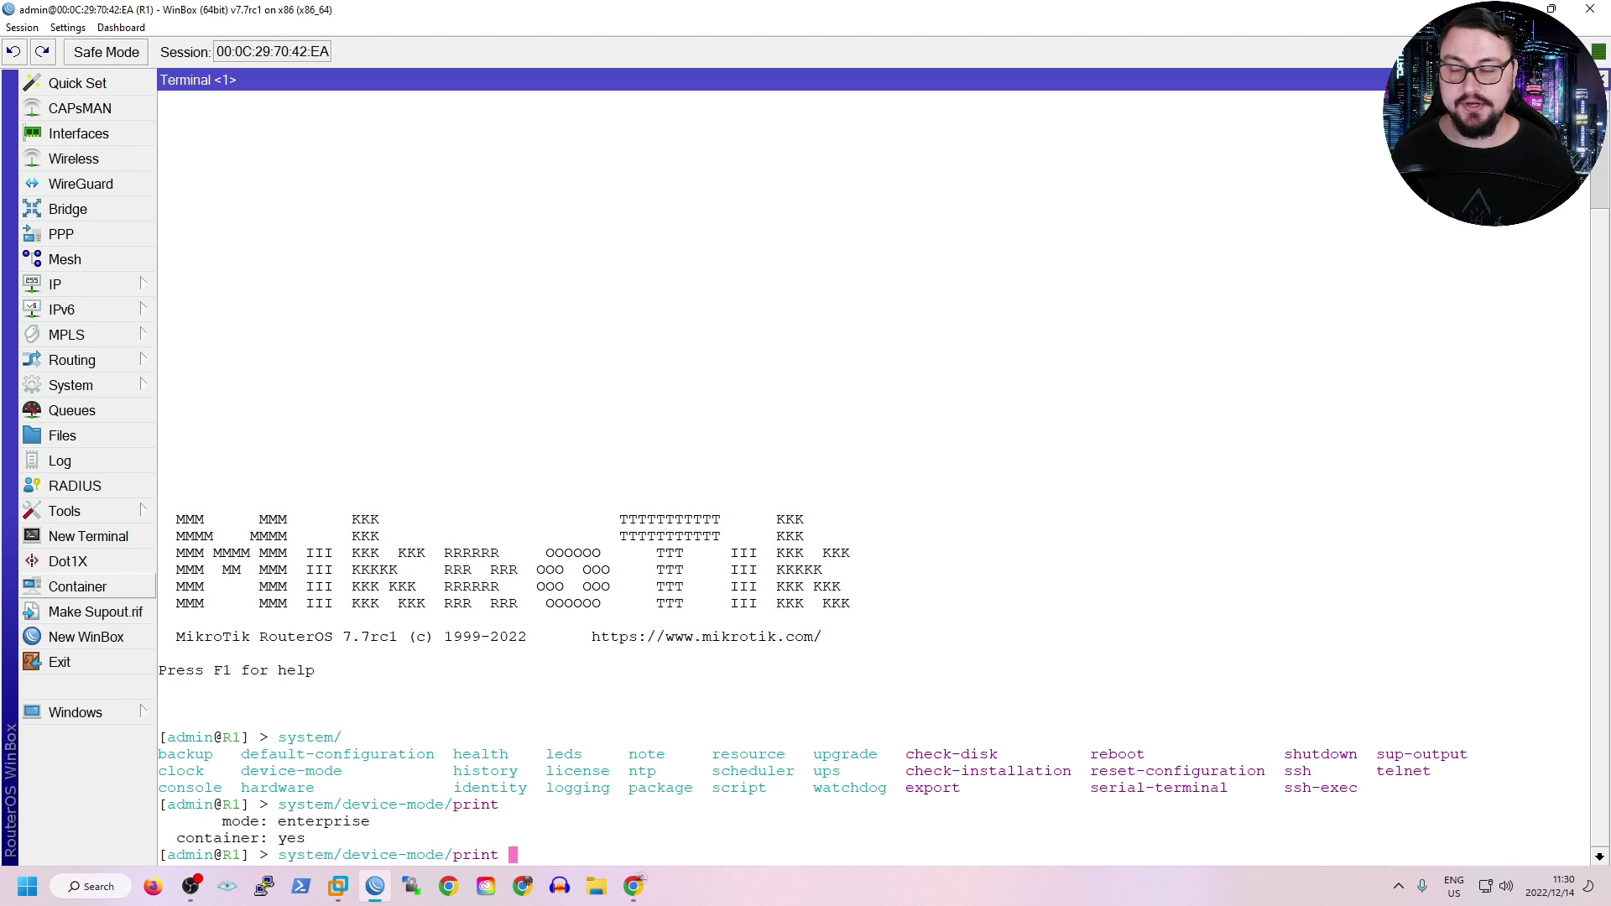
left_click(77, 586)
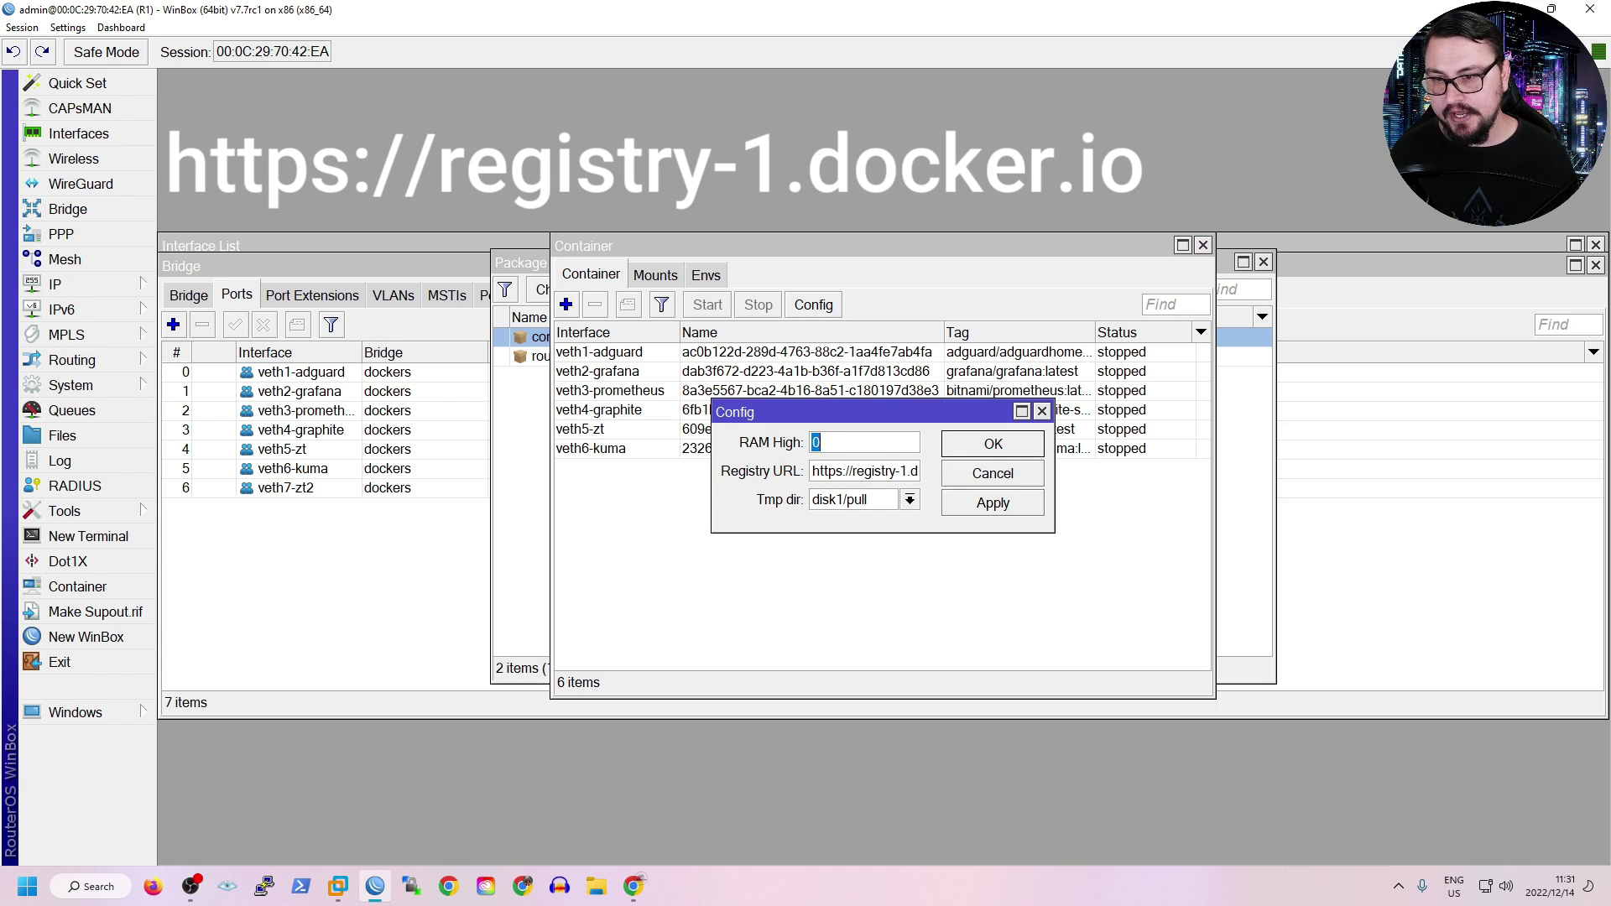
left_click_drag(811, 471, 918, 471)
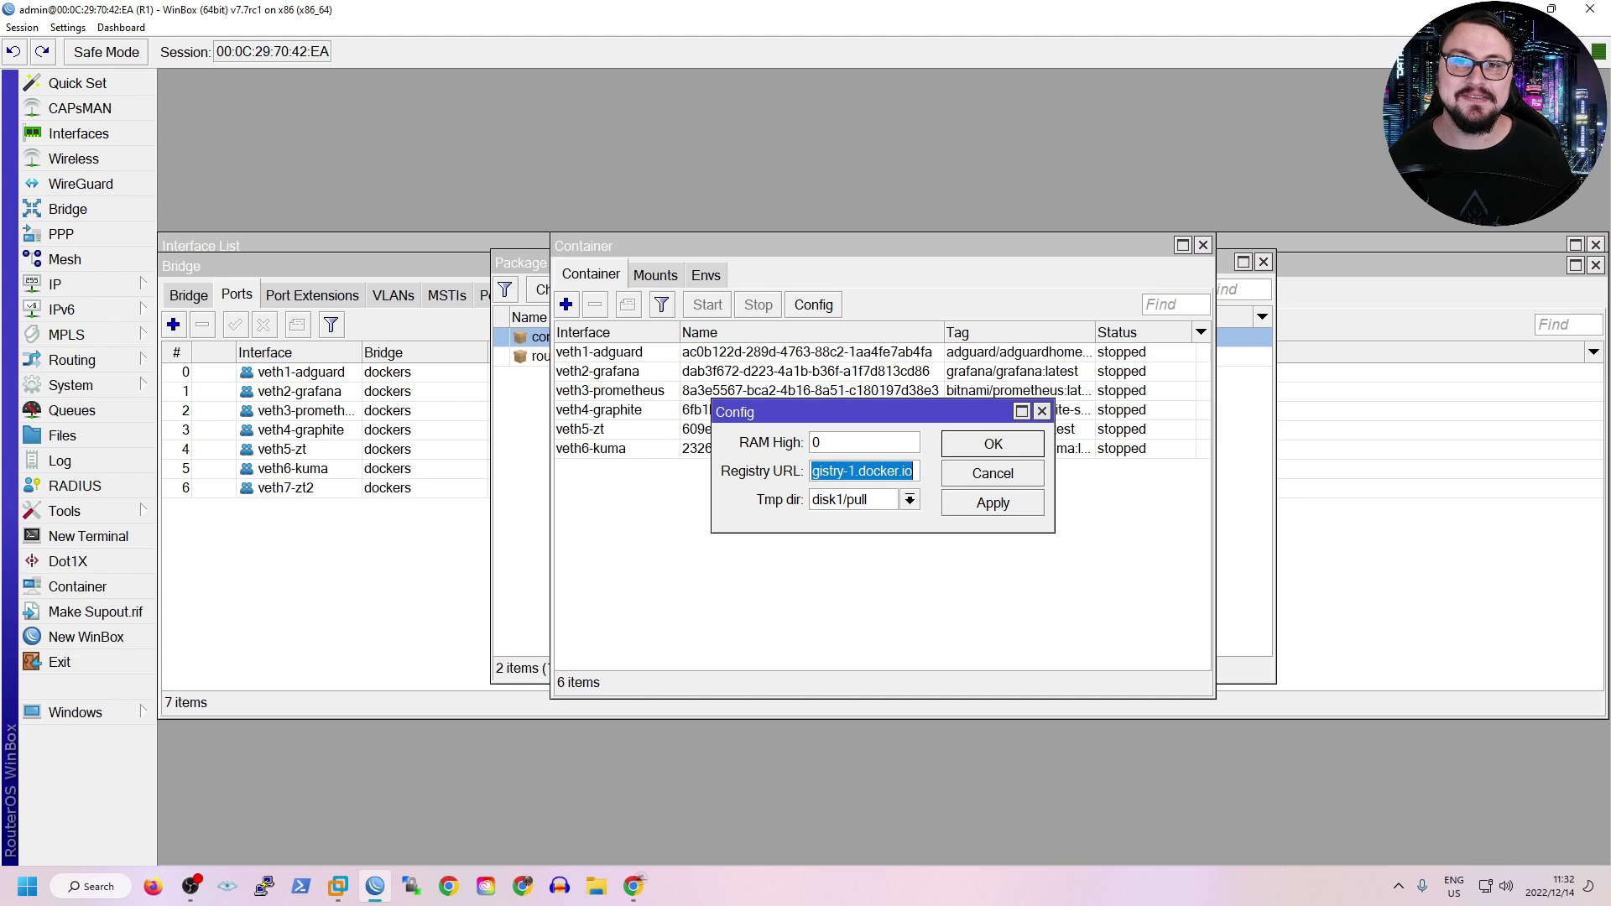
key("Return")
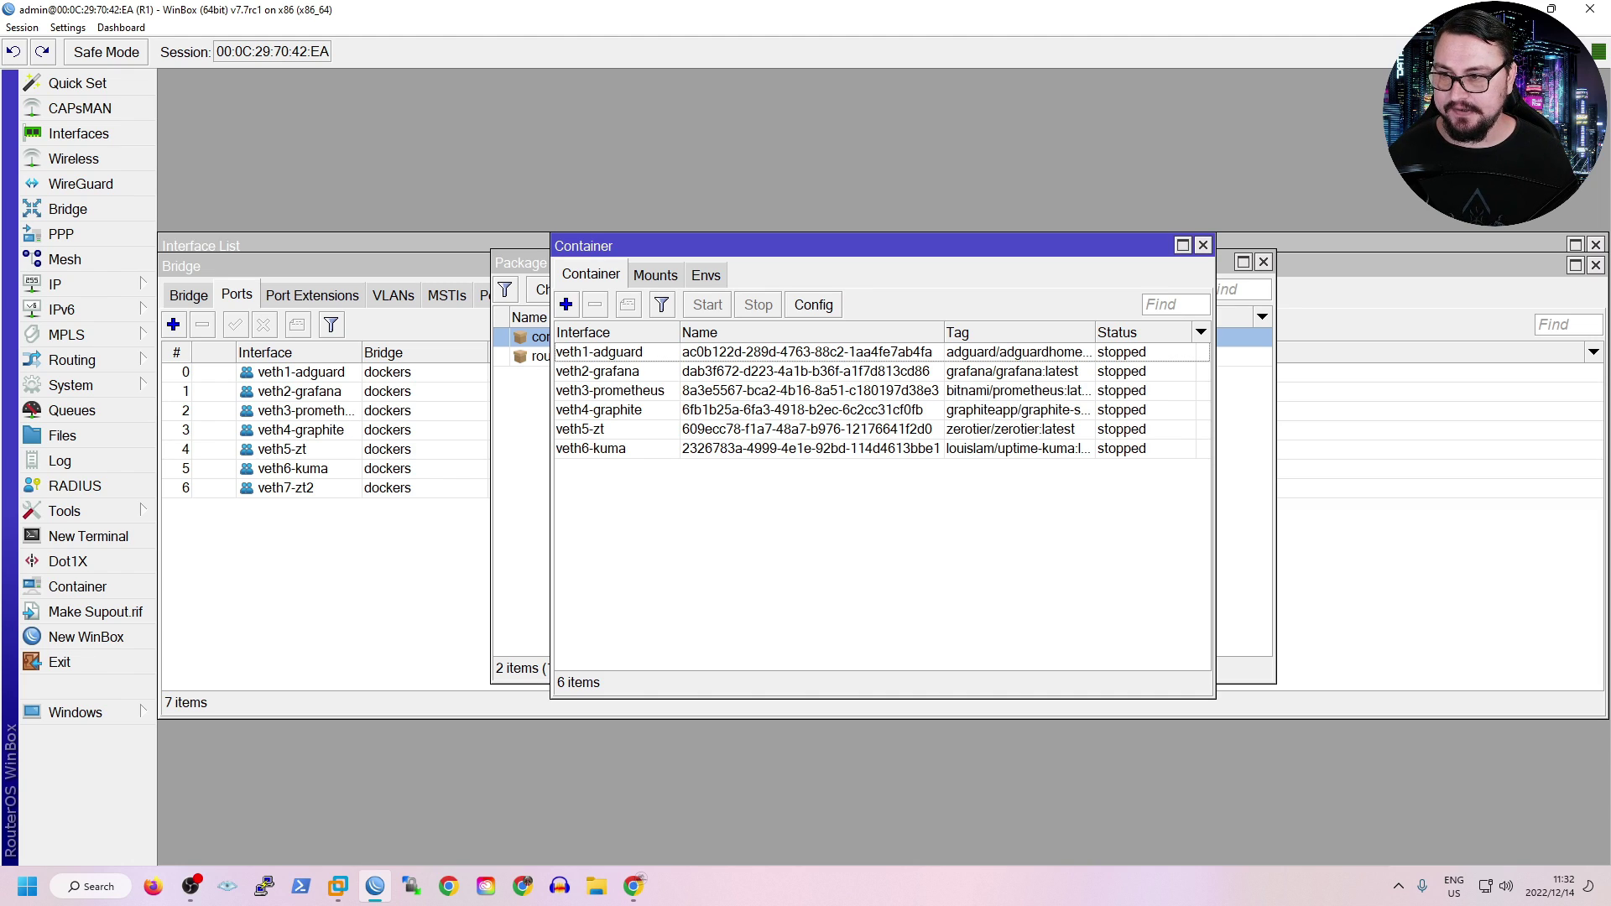
left_click(566, 304)
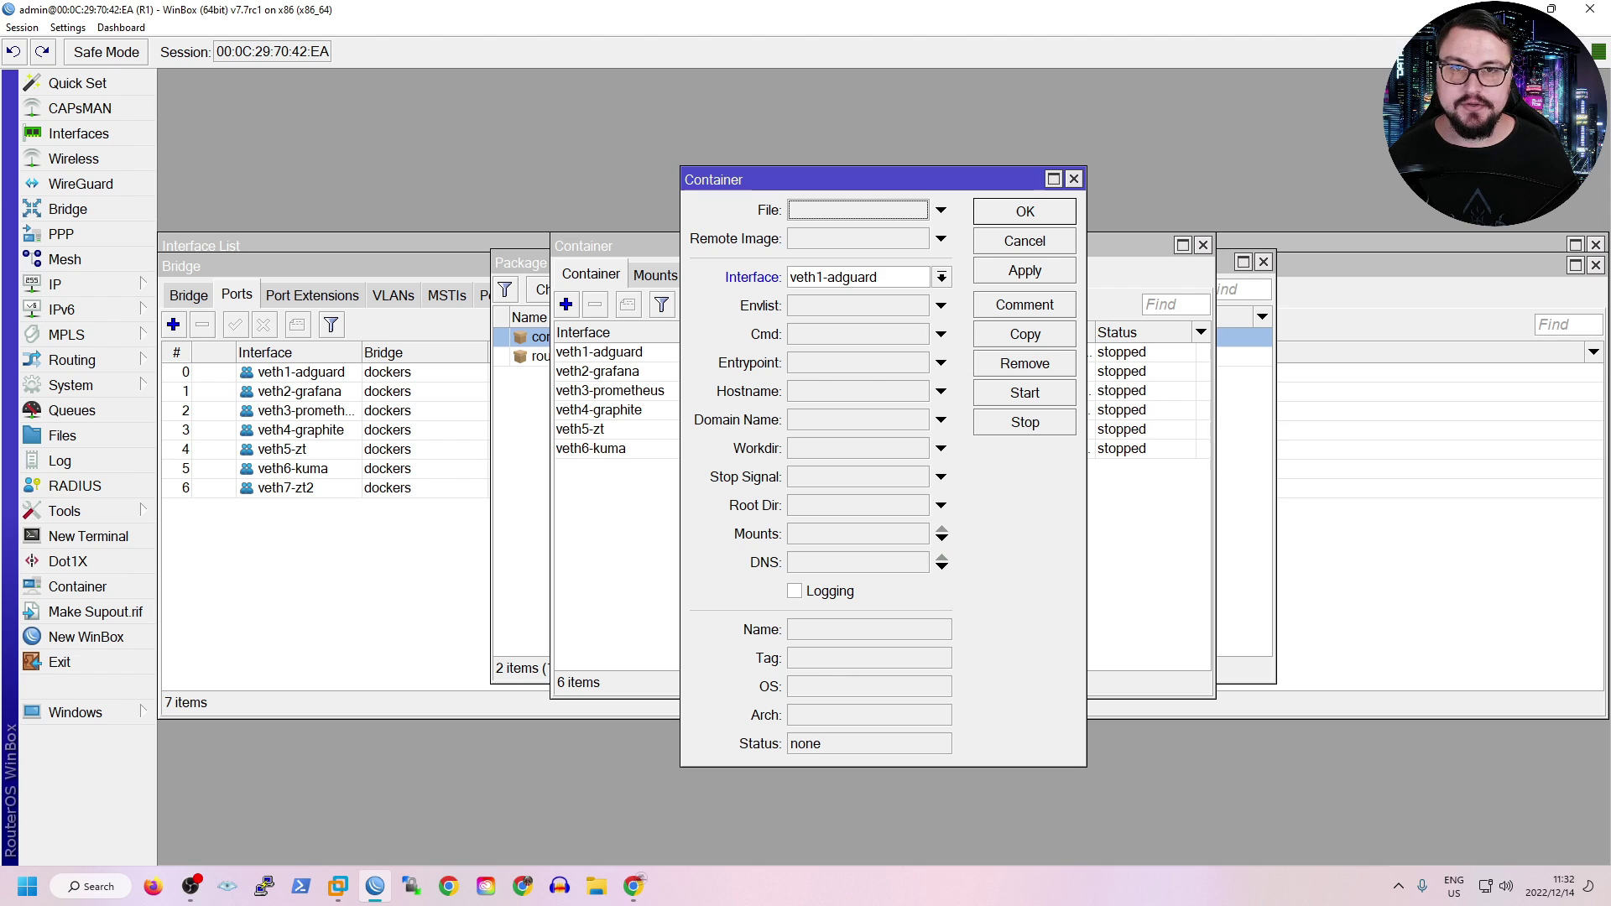
key("alt+Tab")
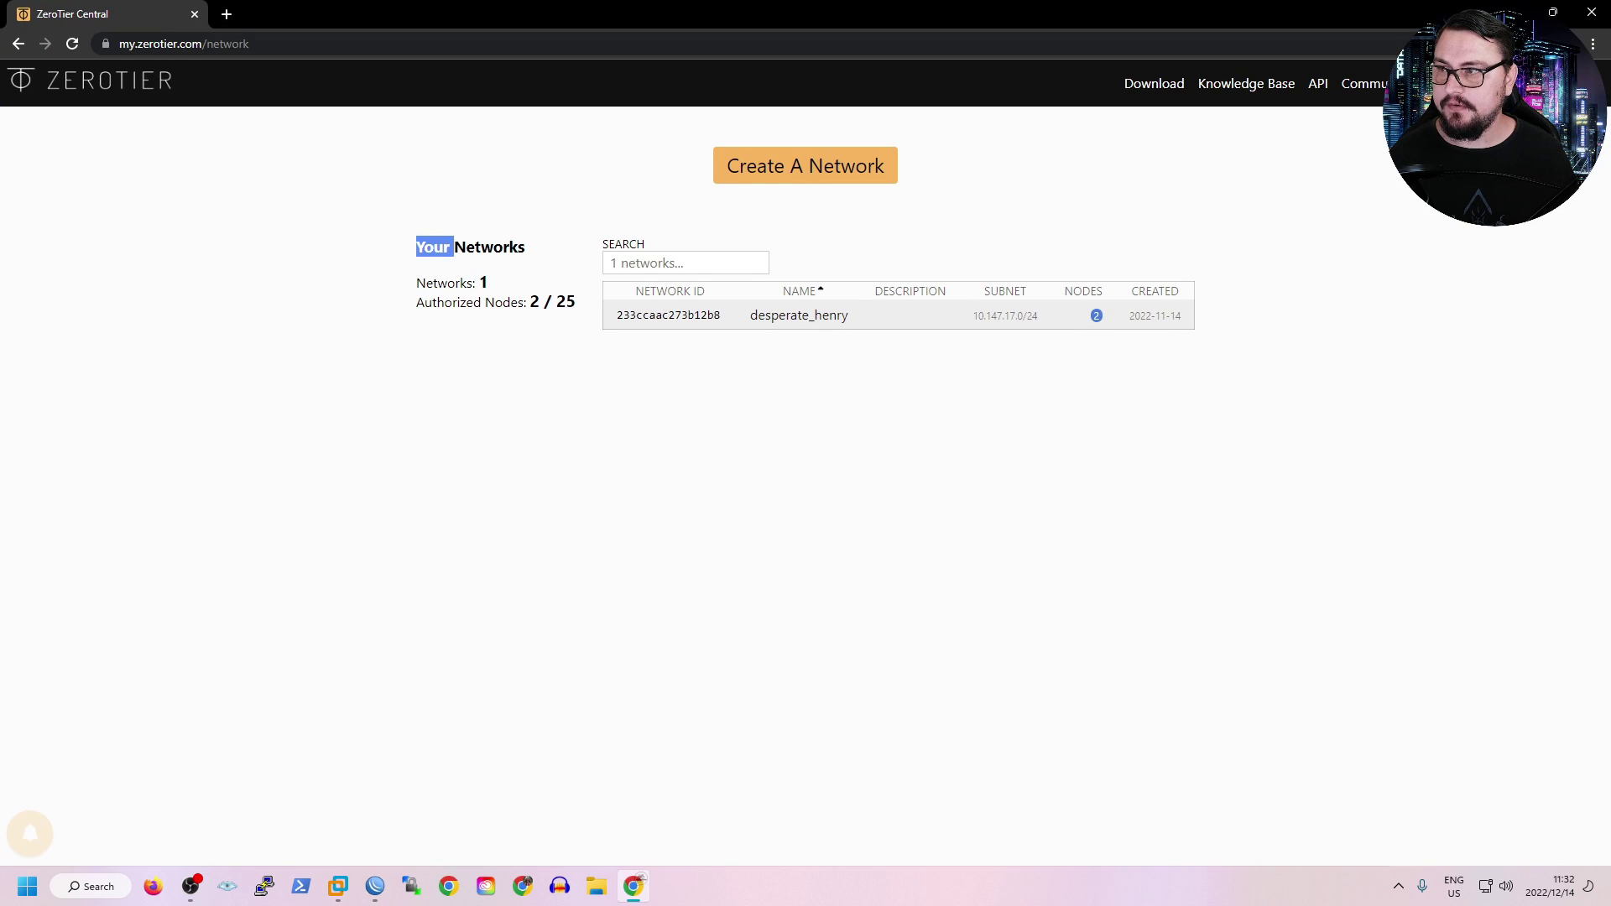
Search for zerotier on hub.docker.com in a new browser tab.
key("ctrl+t")
type("hub.")
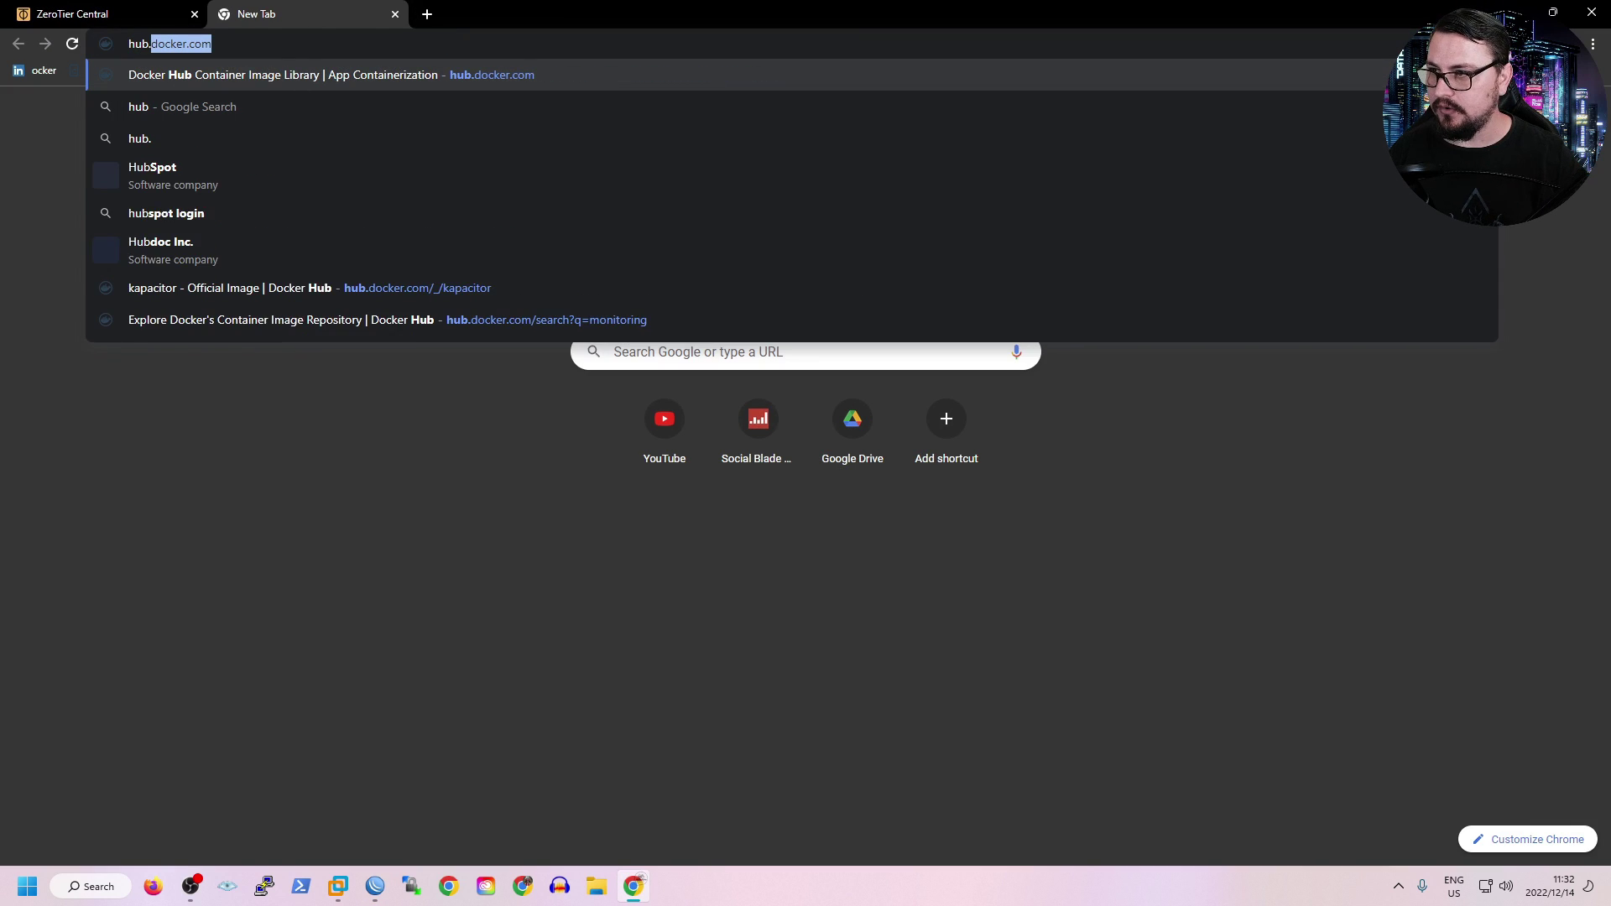
type("docker.com")
key("Return")
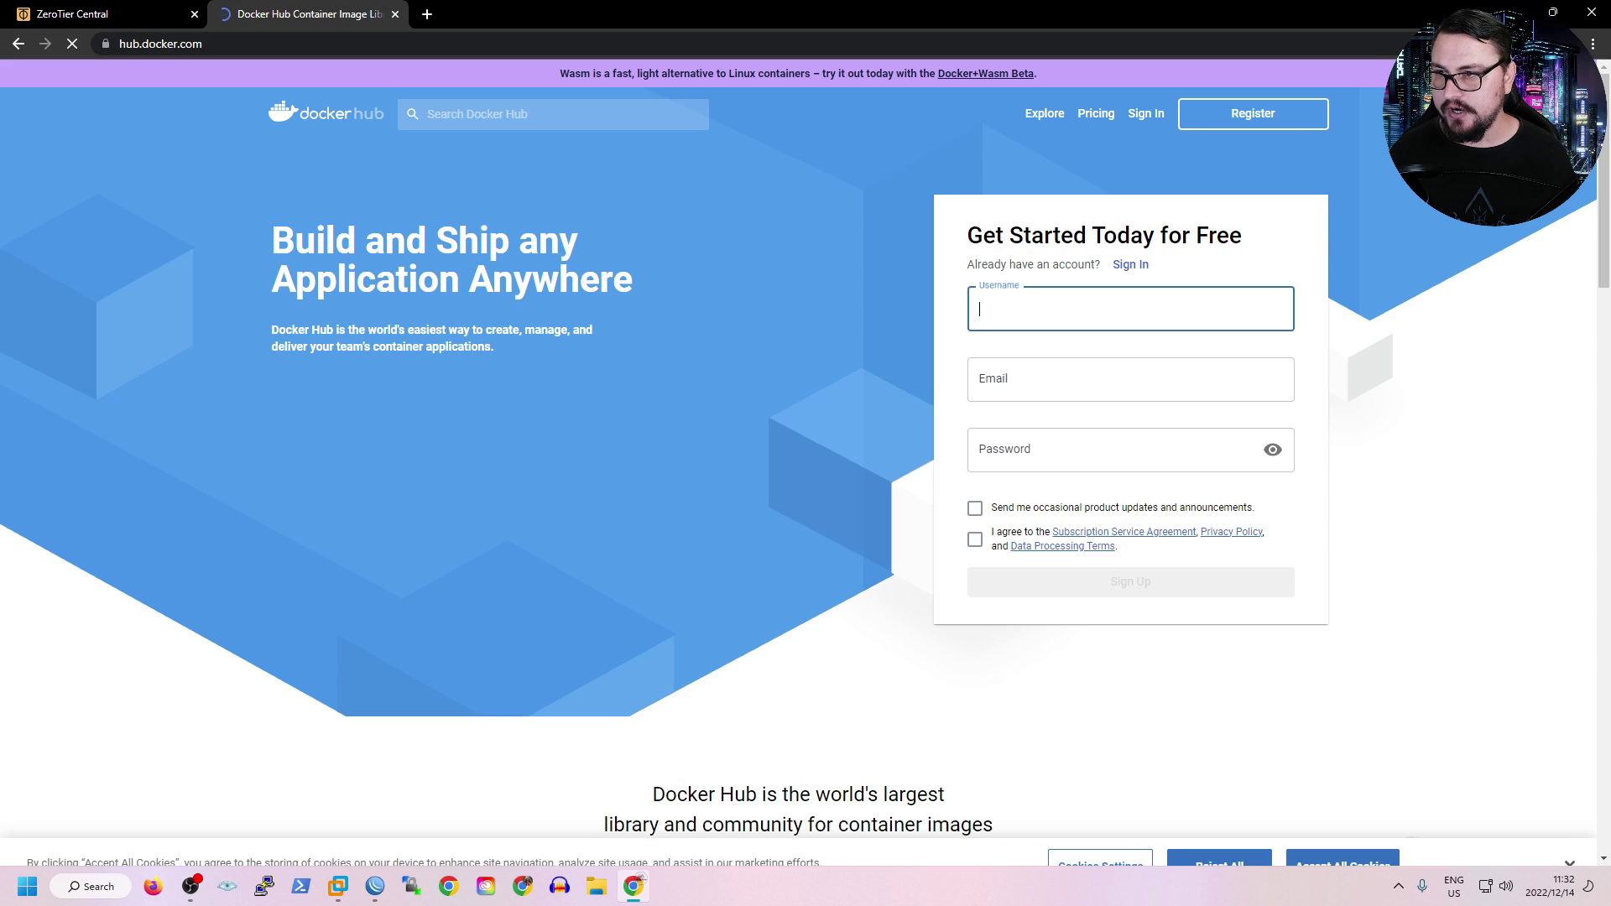
left_click(503, 114)
type("zerotier")
key("Return")
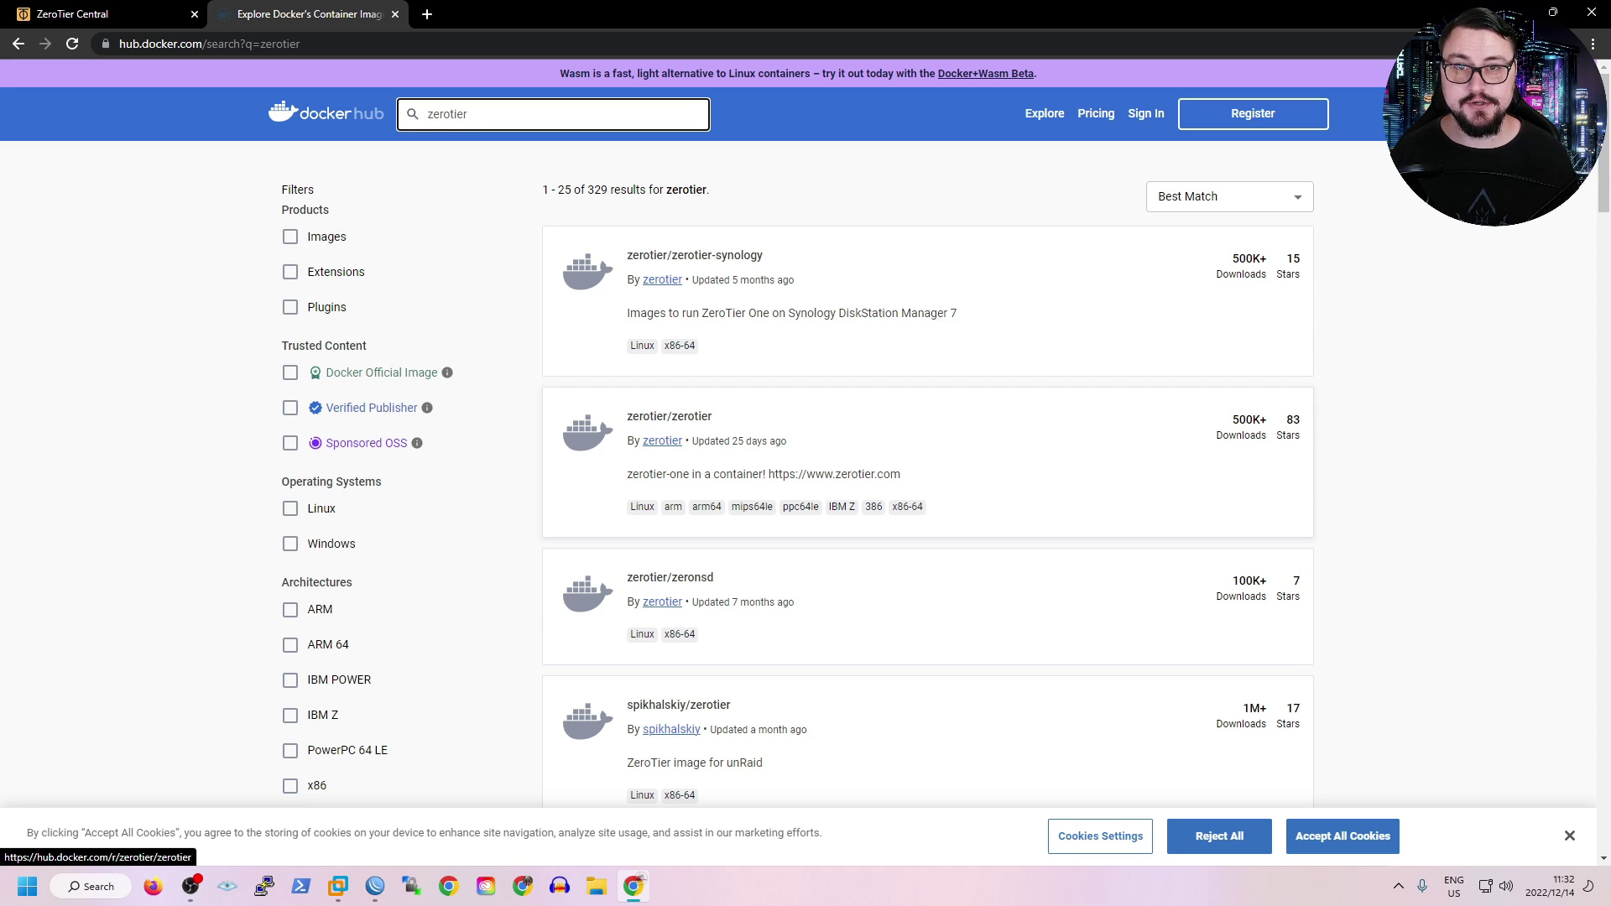
Open the zerotier/zerotier image page, copy its name, and review its tags and overview.
left_click(839, 457)
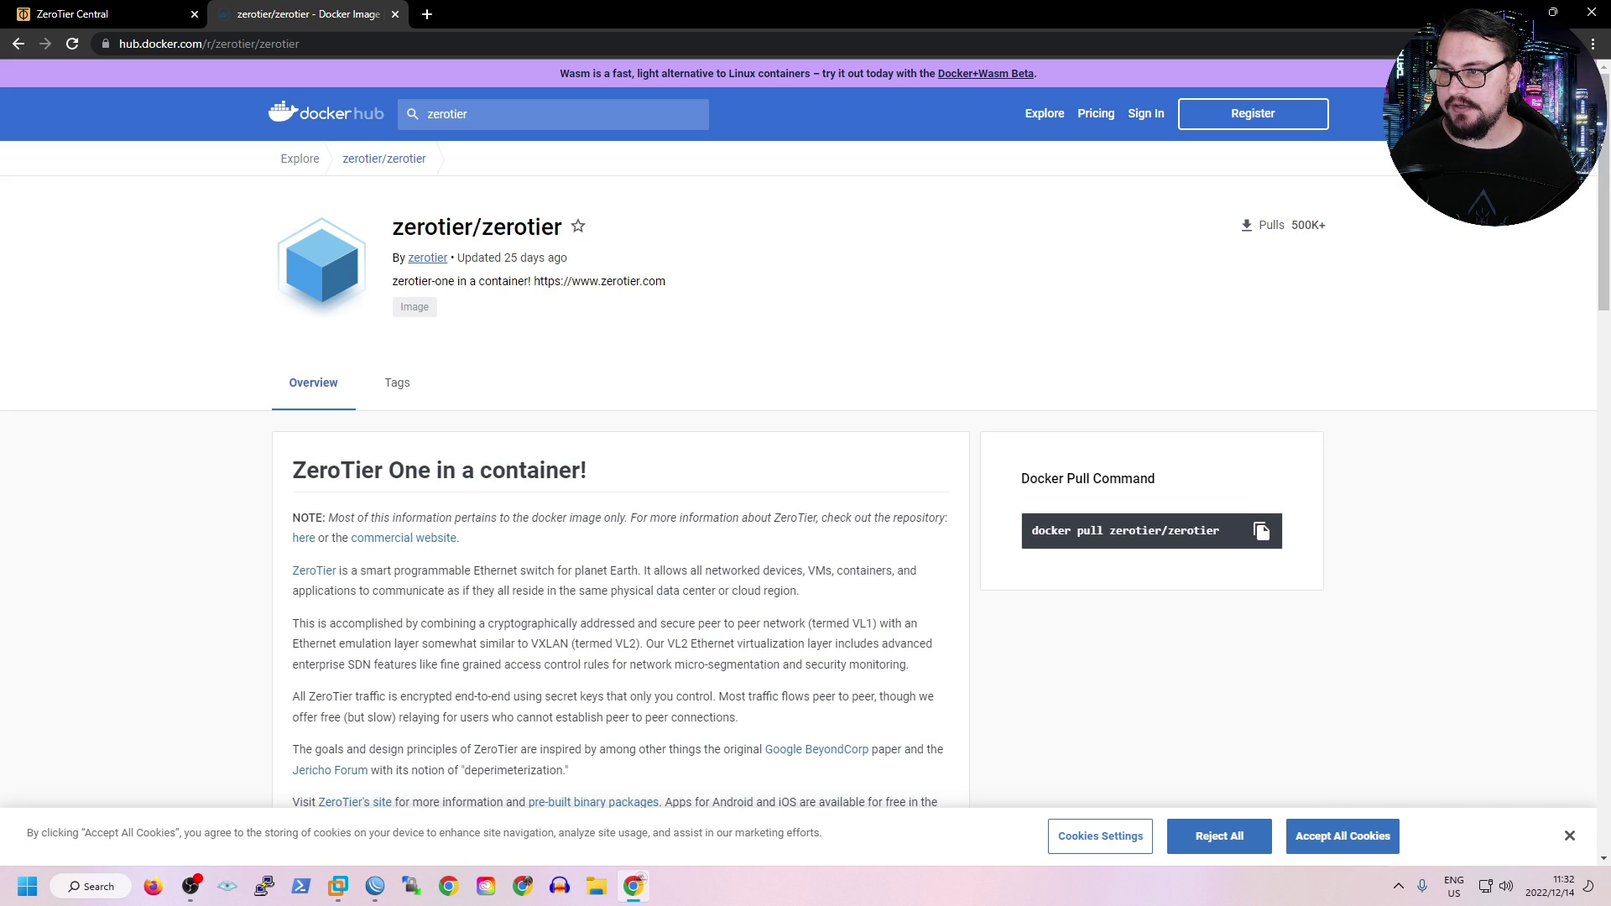
left_click_drag(392, 228, 562, 228)
key("ctrl+c")
left_click(397, 382)
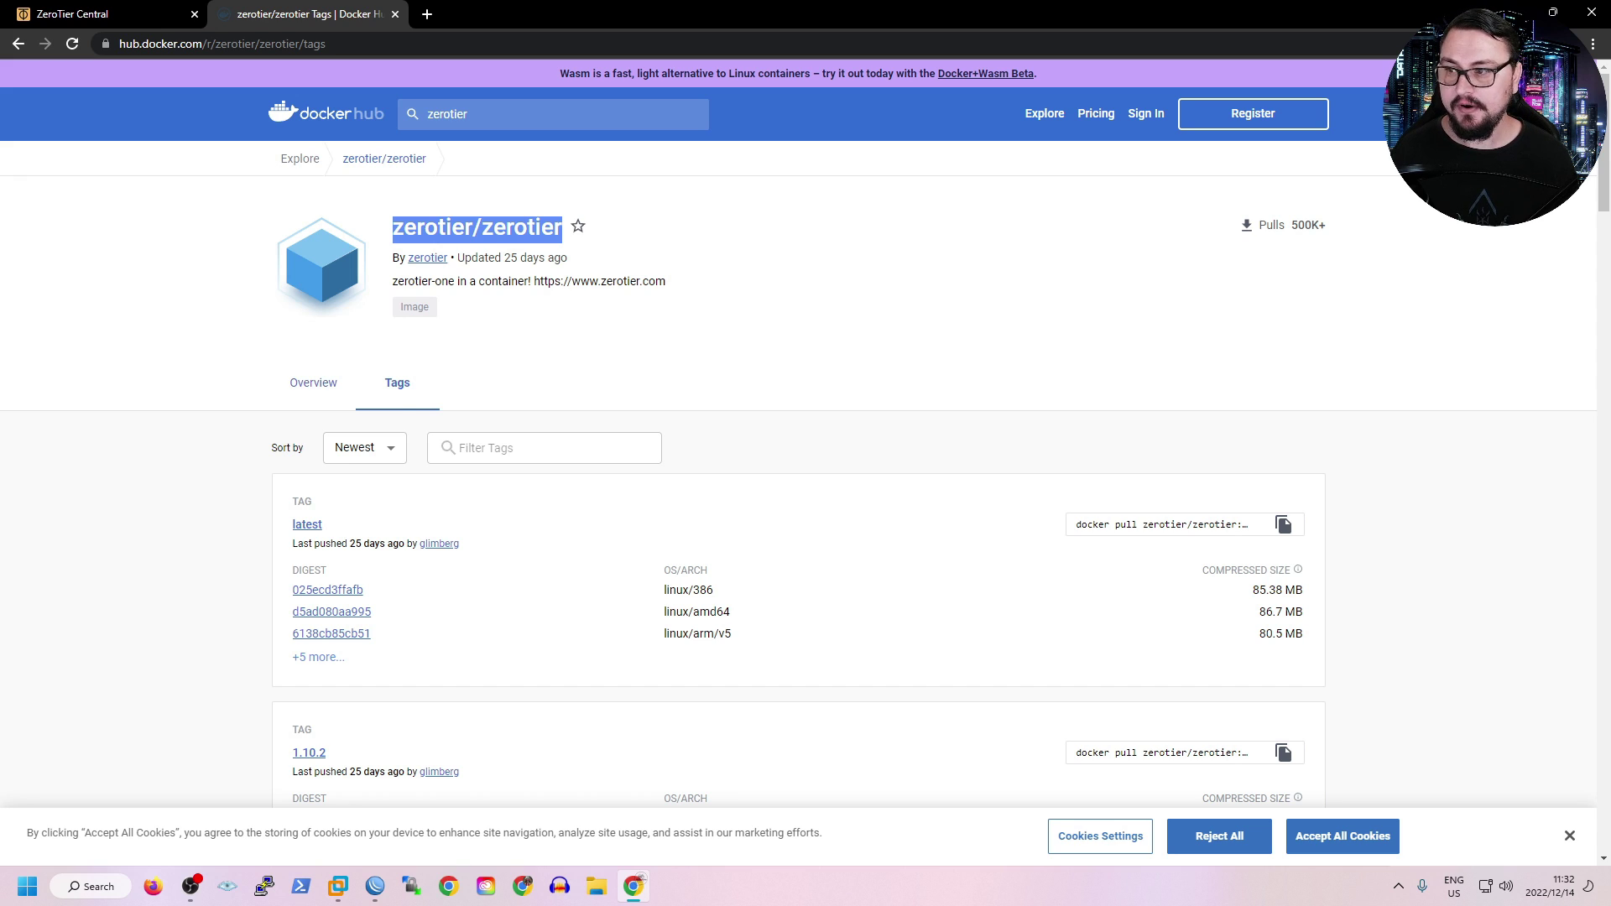
left_click(312, 382)
scroll(806, 433, "down", 3)
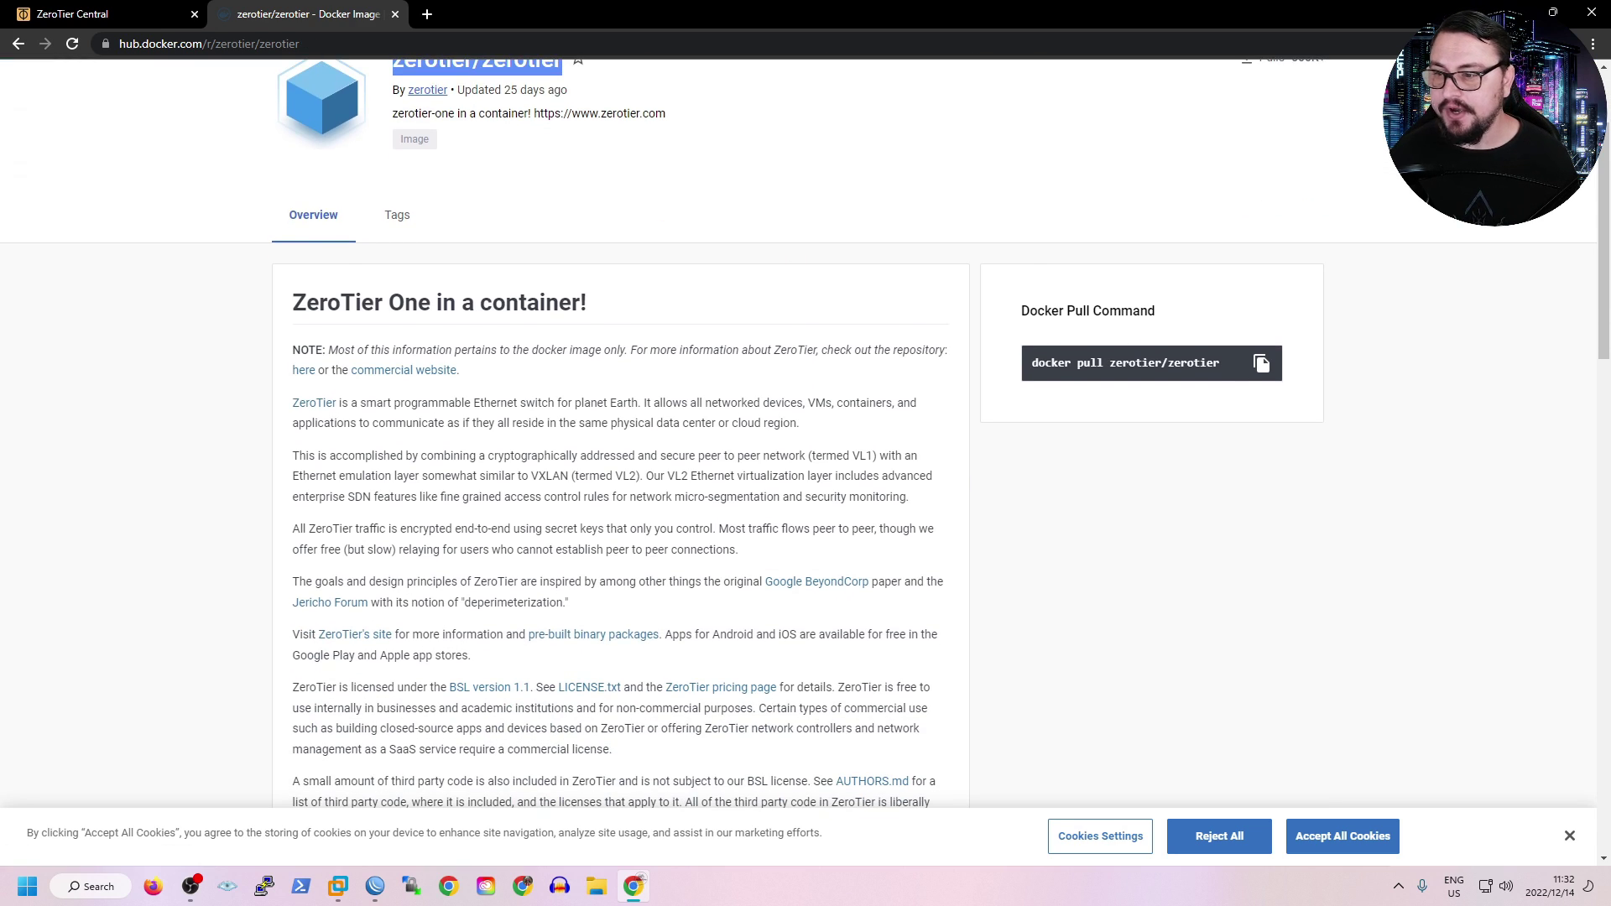
scroll(805, 433, "down", 9)
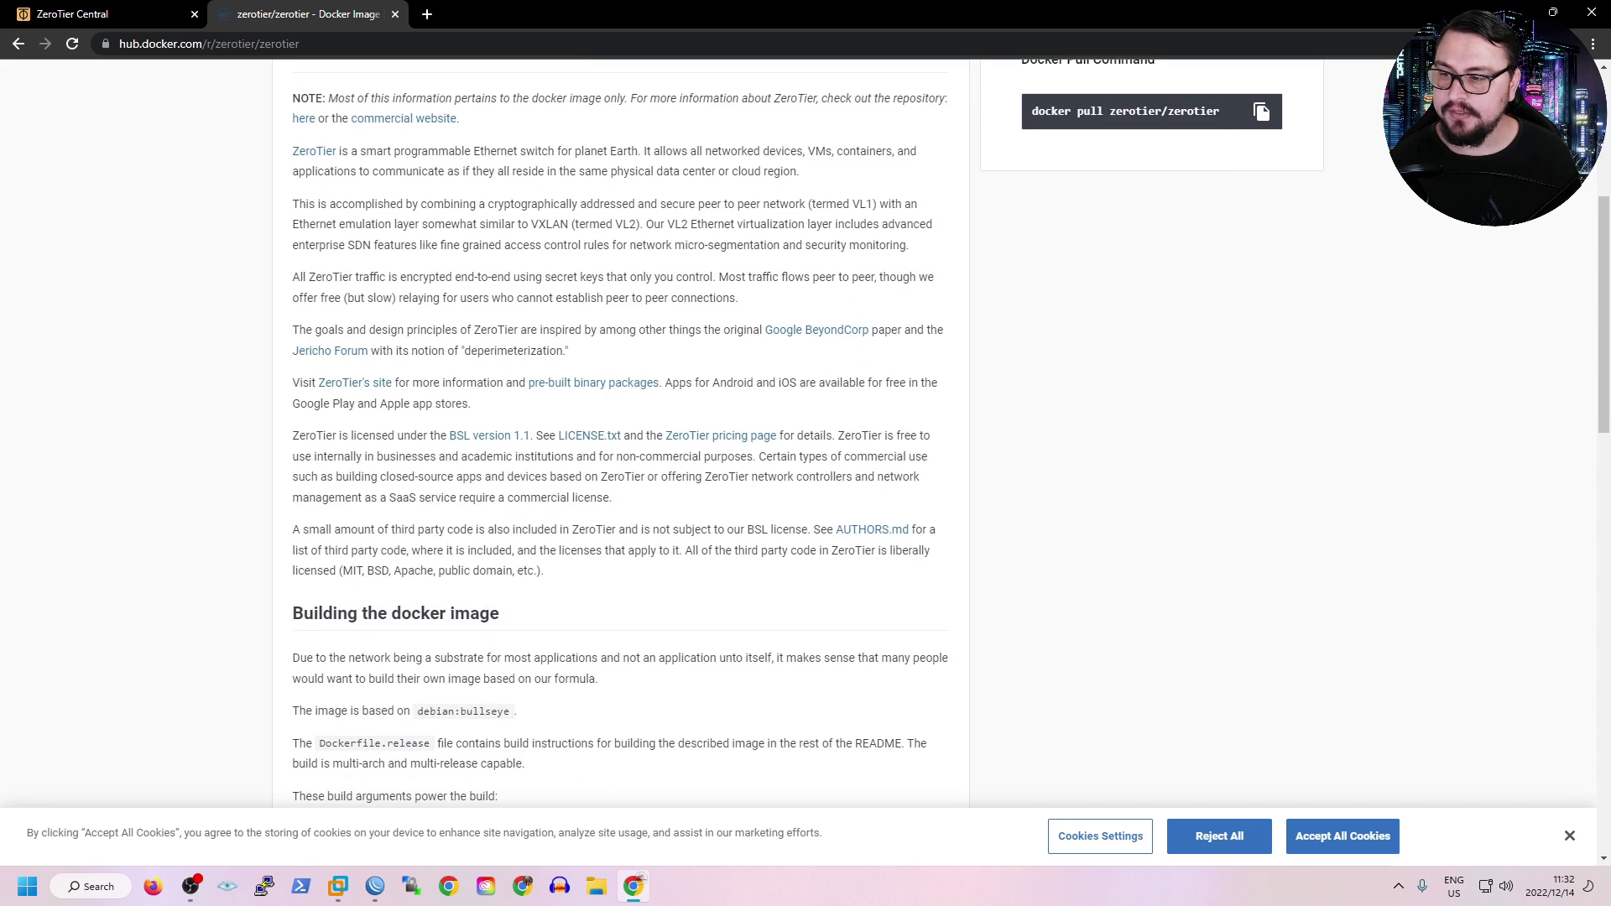
scroll(806, 433, "down", 6)
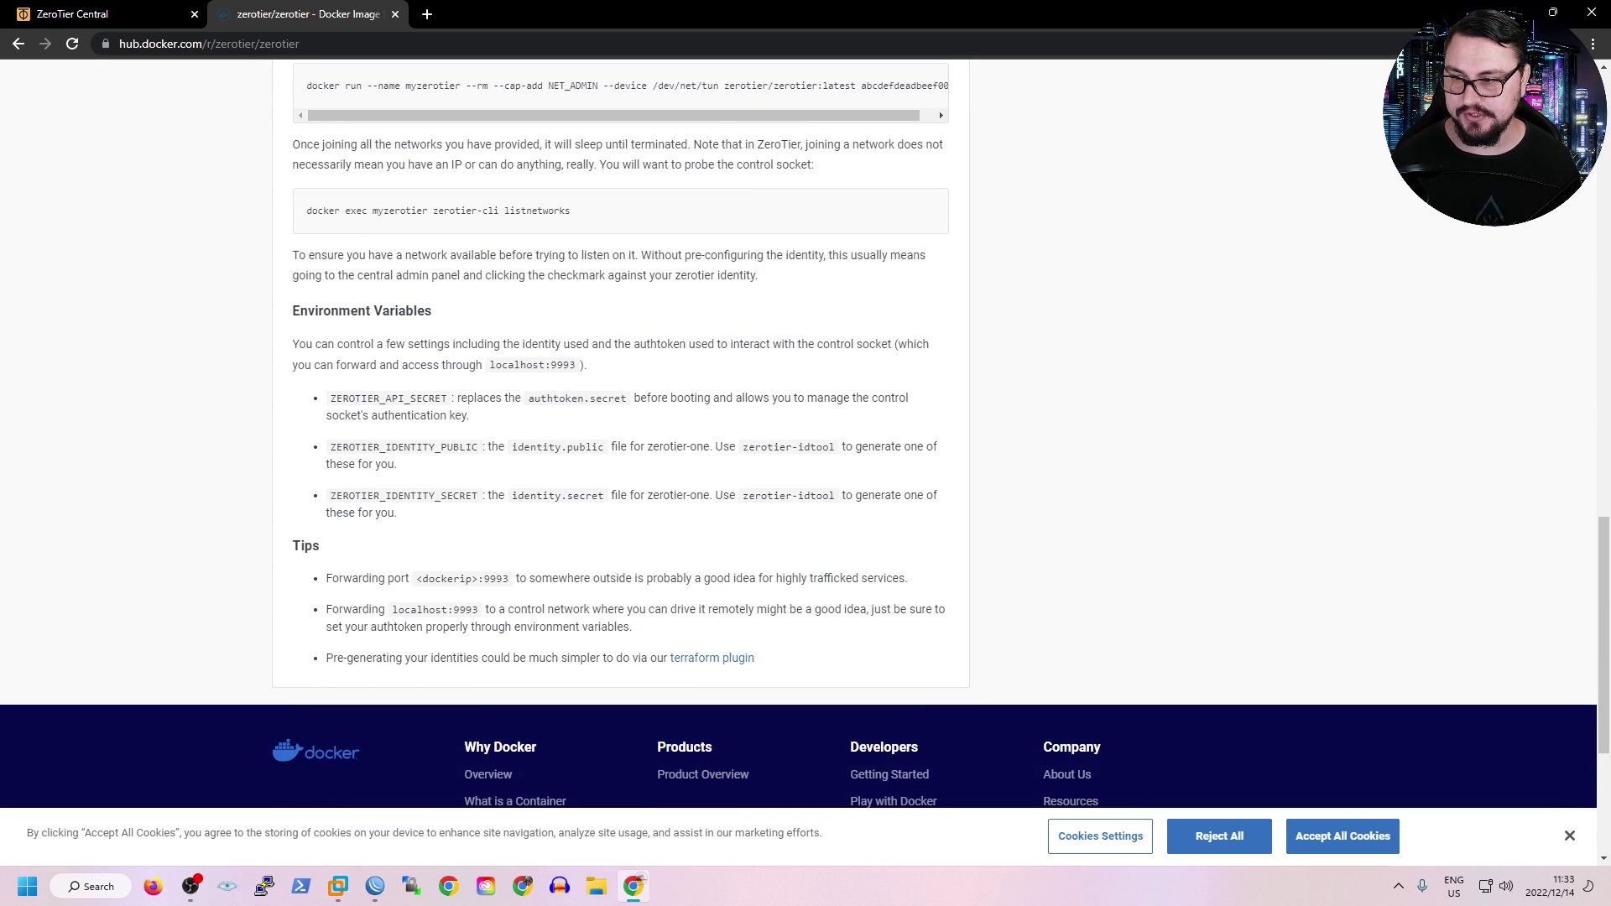
scroll(806, 433, "up", 10)
scroll(805, 433, "up", 6)
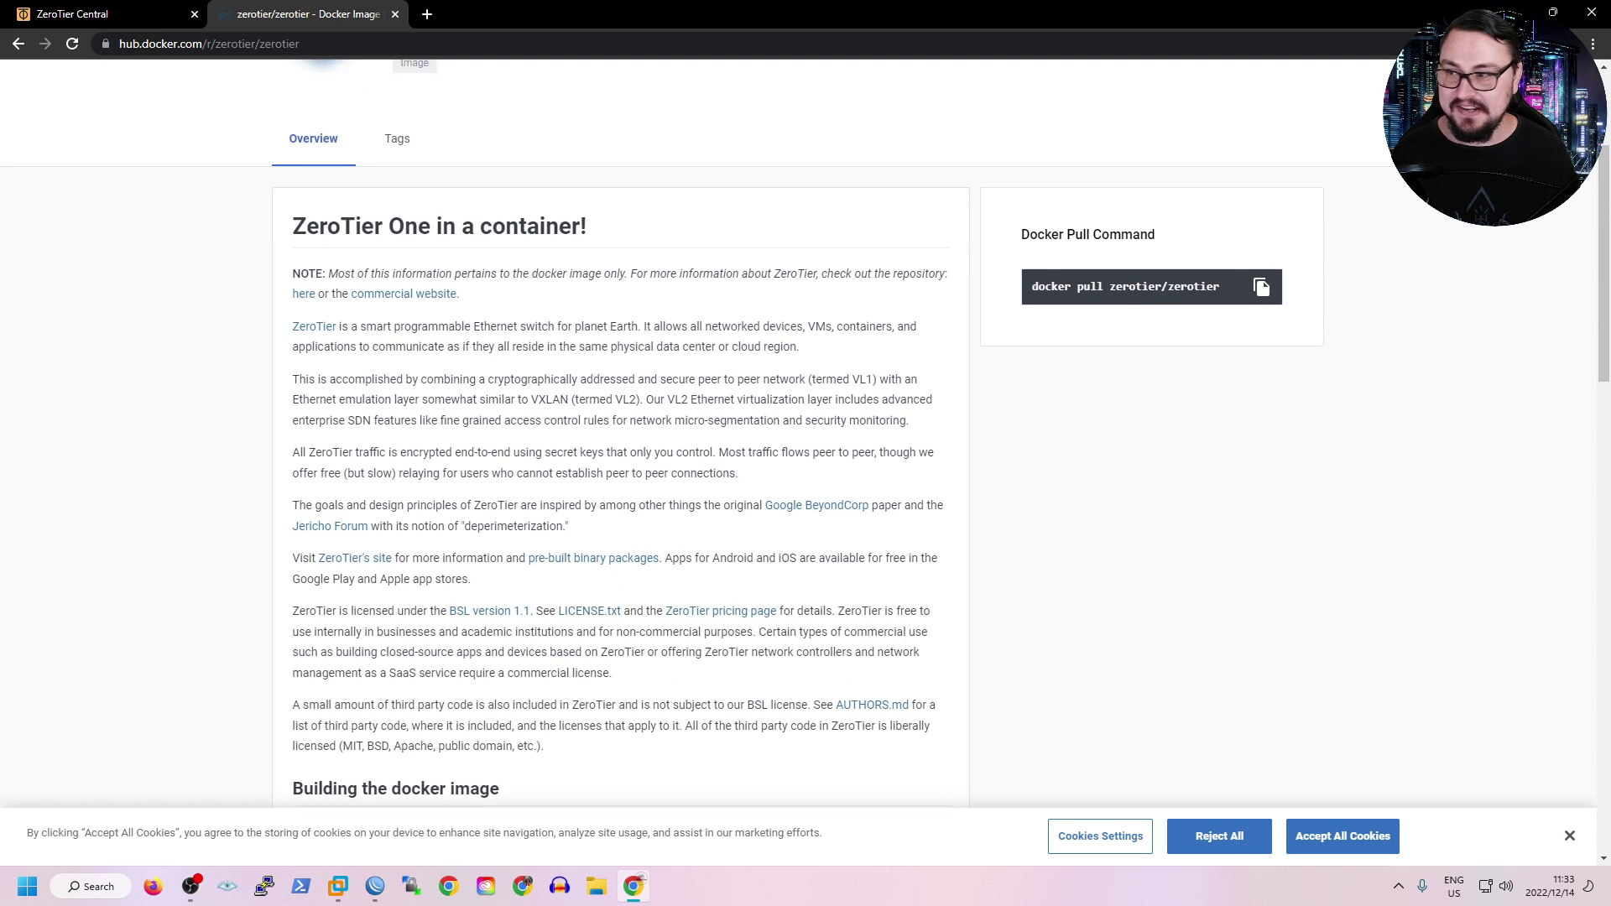
scroll(805, 433, "up", 3)
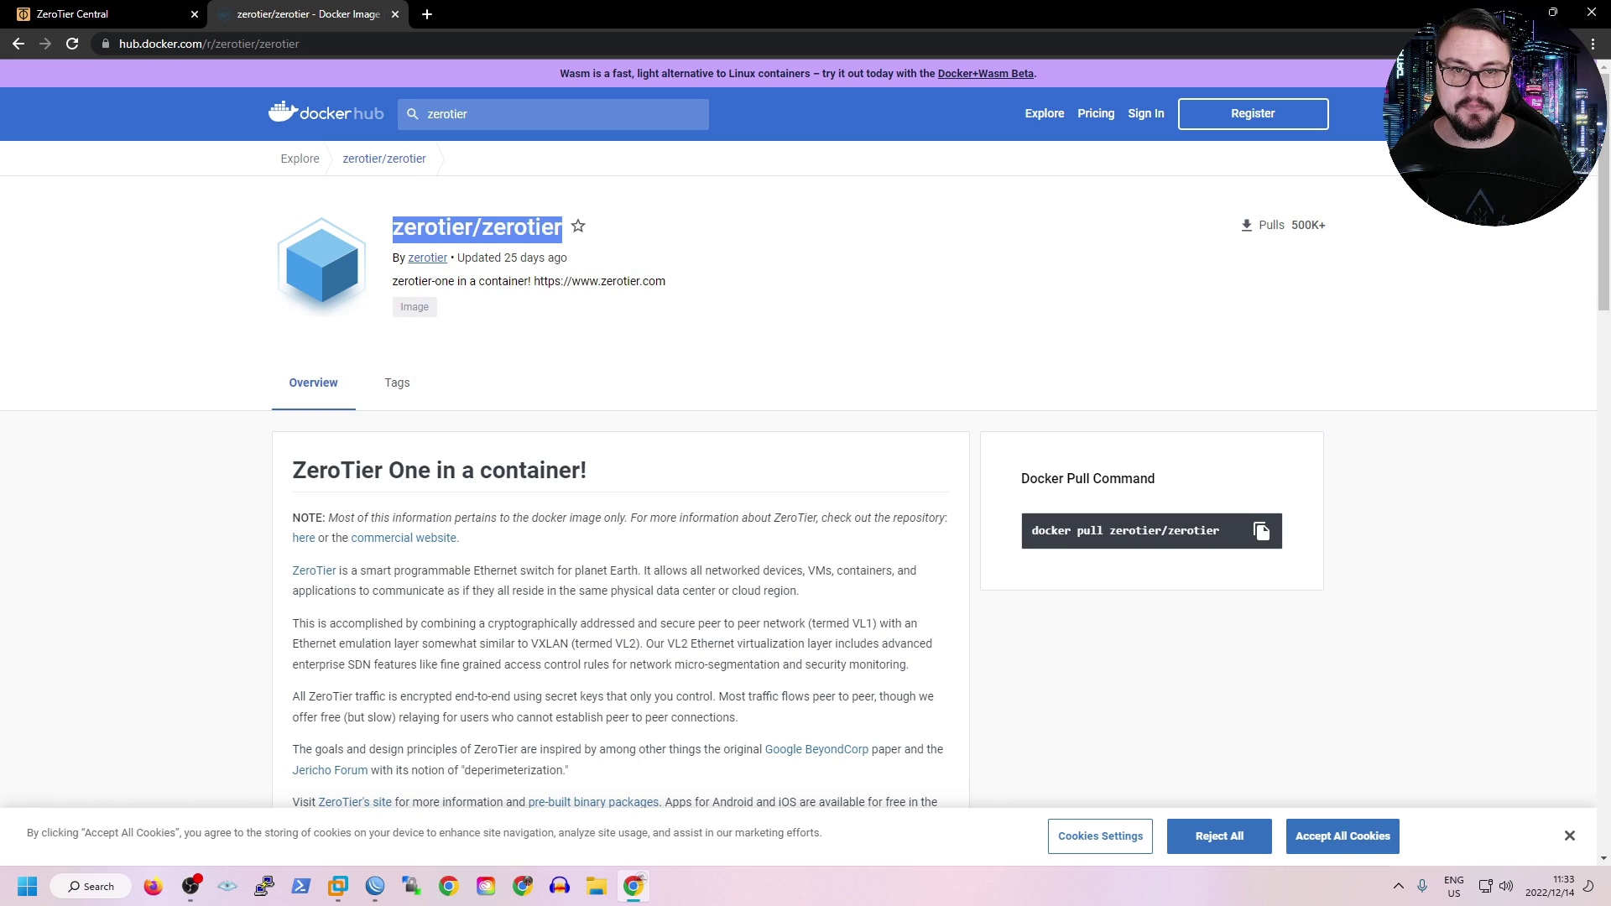
Set remote image zerotier/zerotier:latest, interface veth7-zt2, enable logging, and apply the new container.
left_click(375, 886)
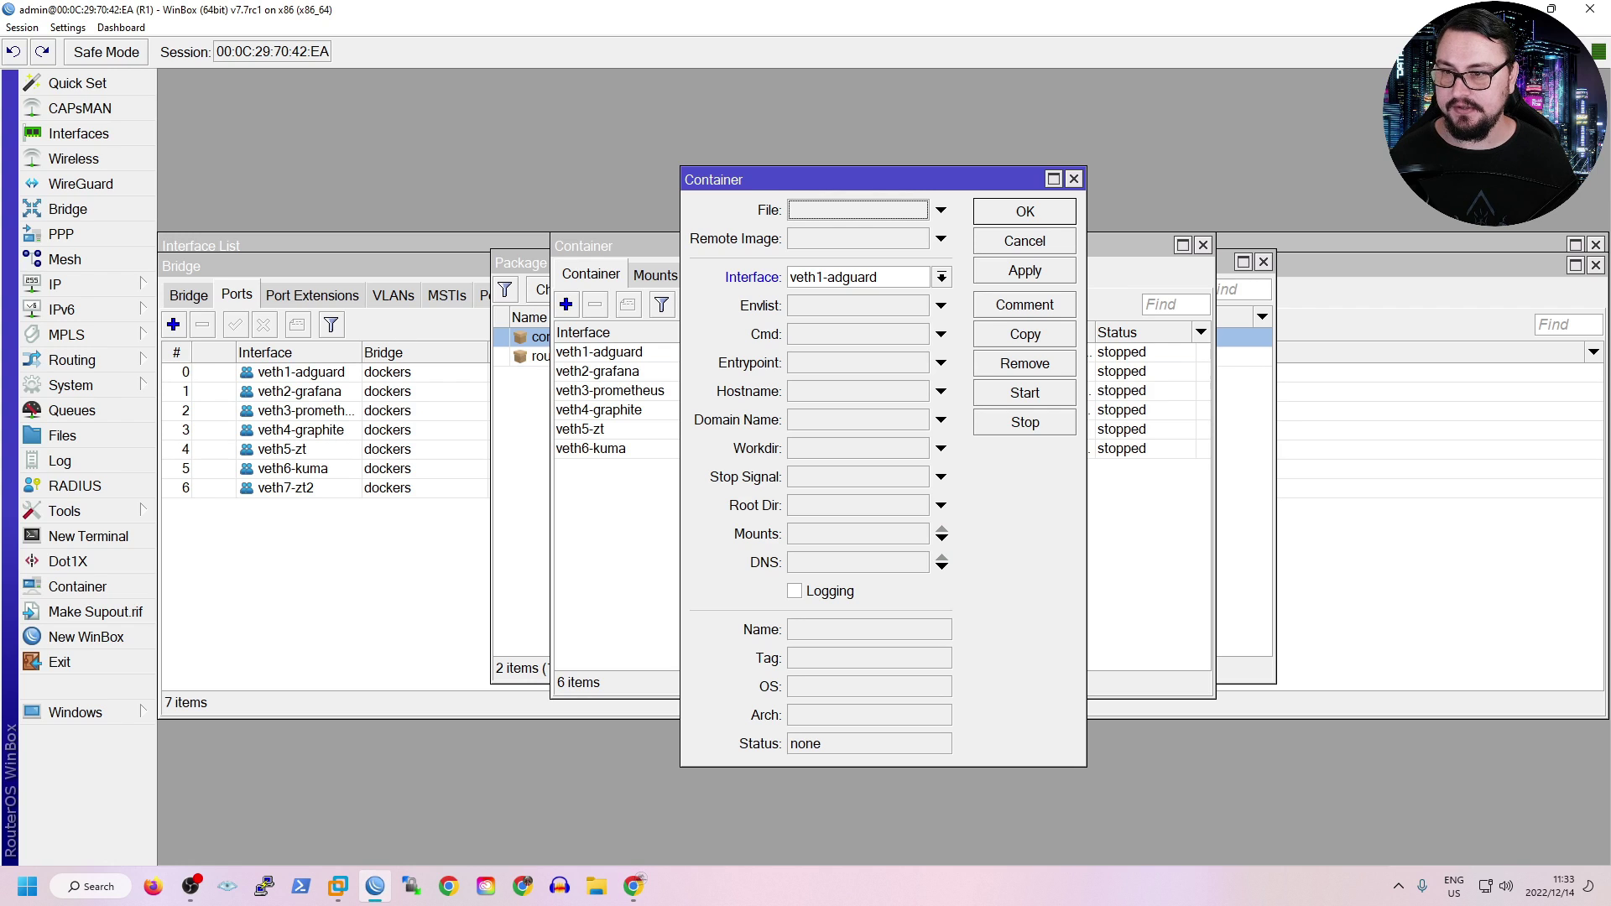
key("ctrl+v")
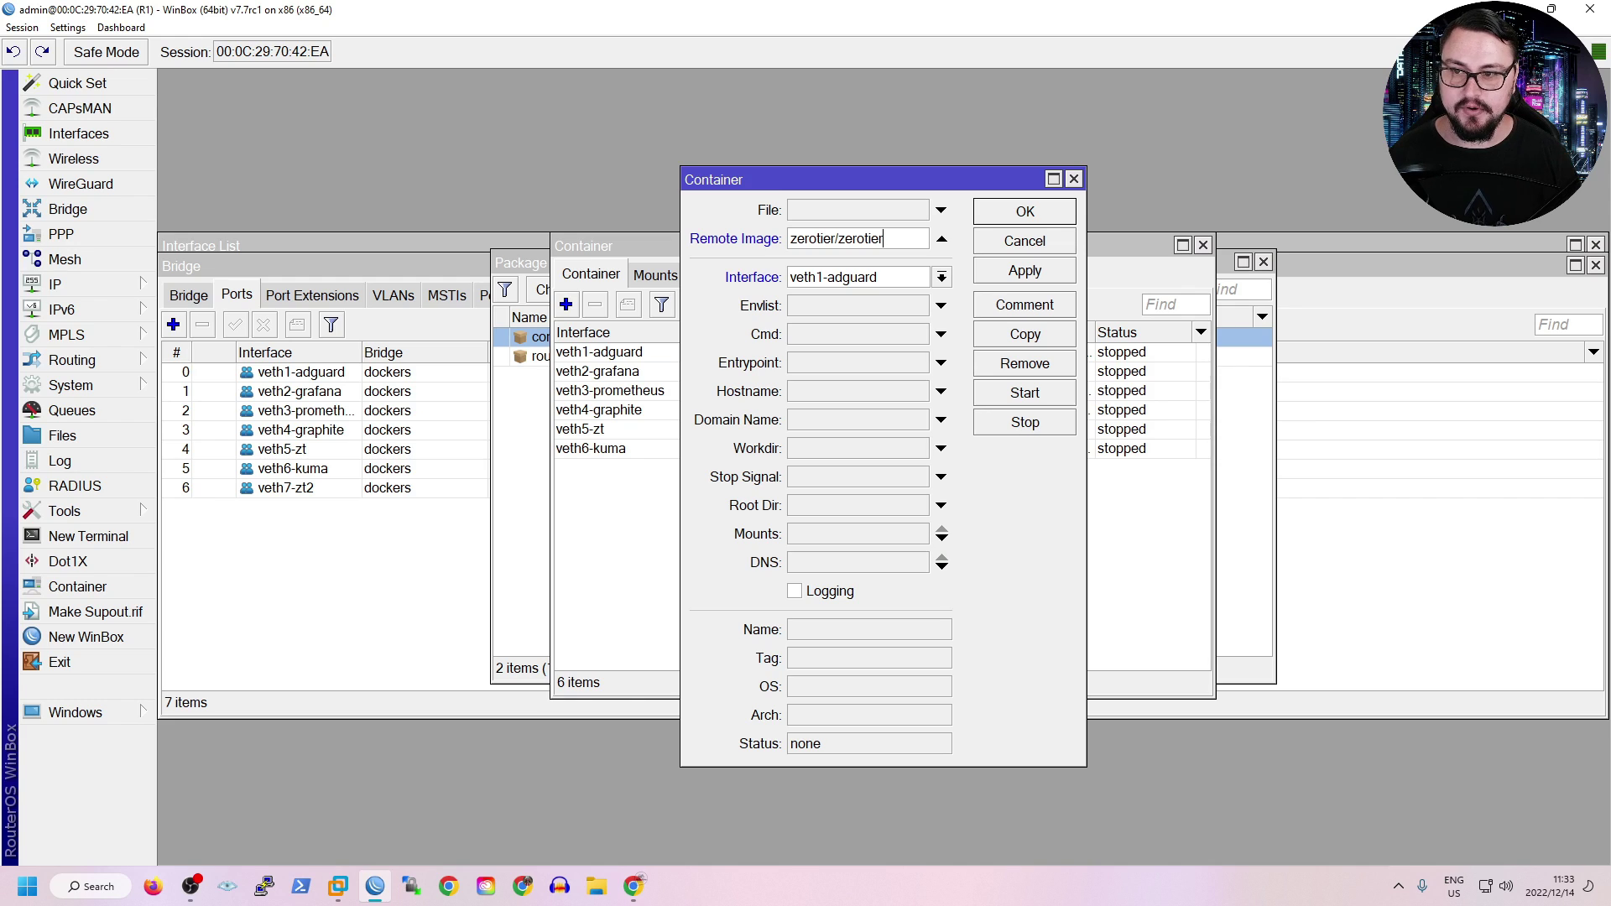
type(":latest")
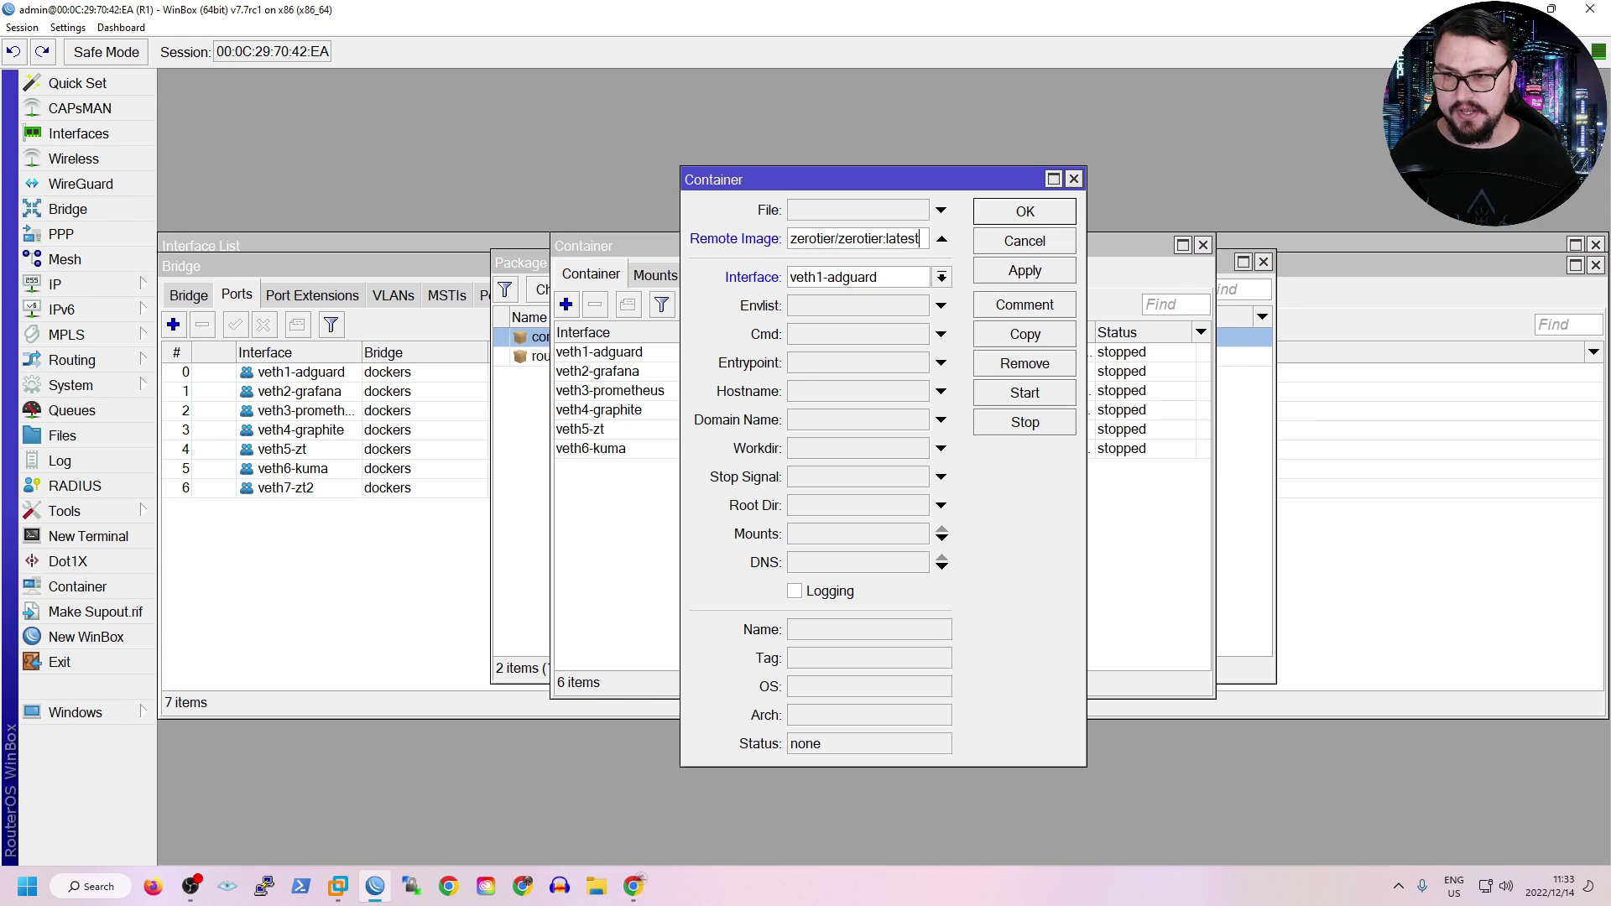
left_click(941, 277)
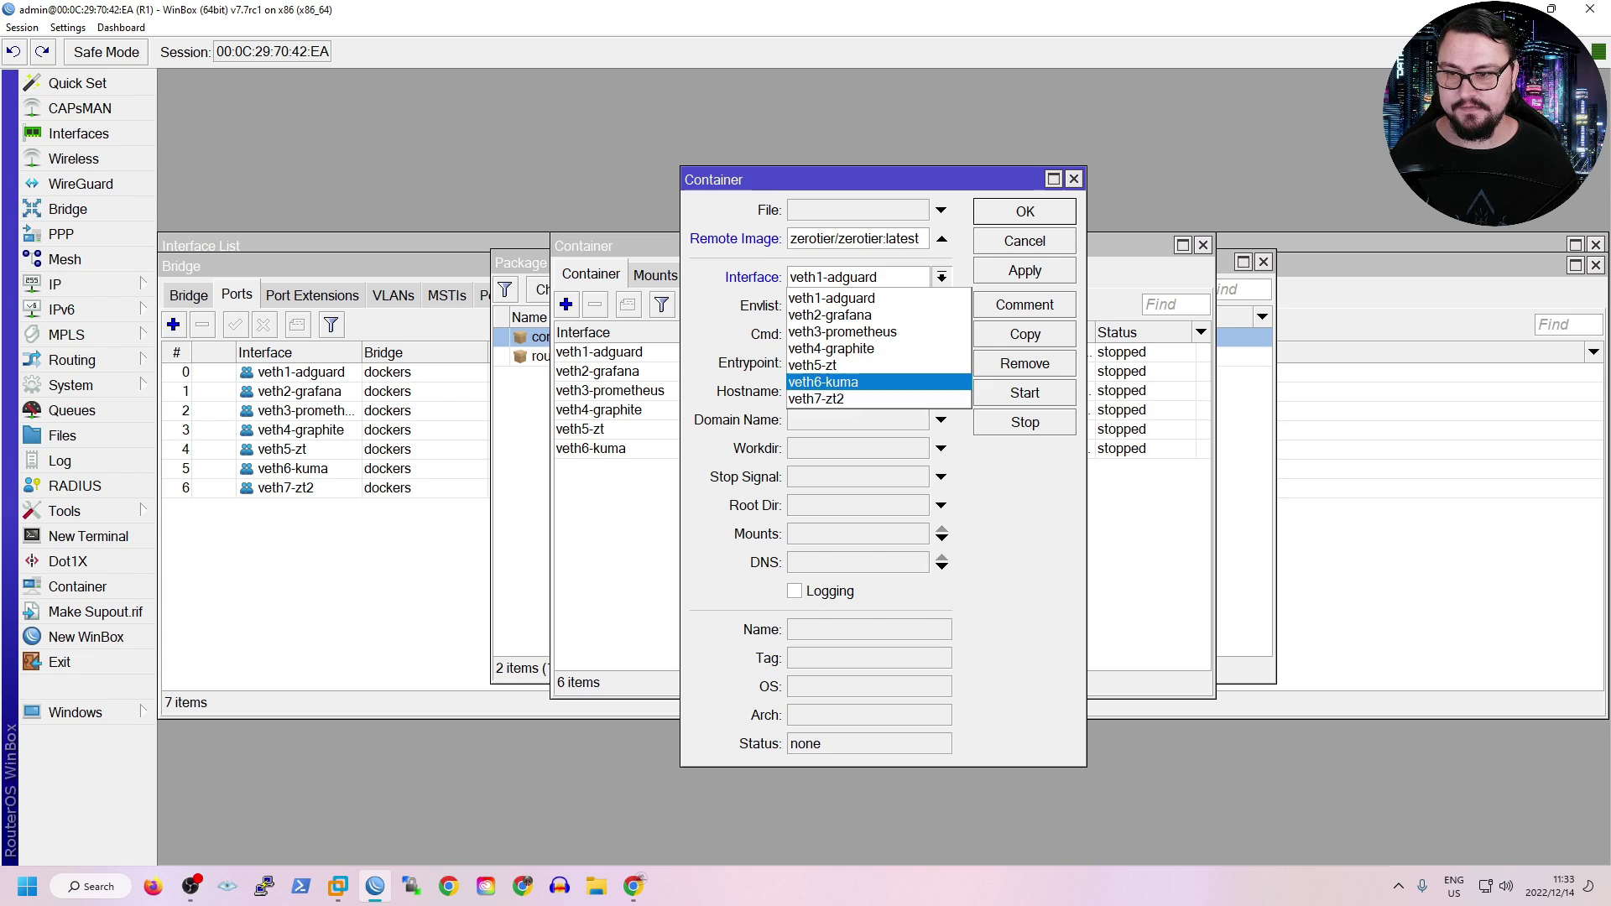
key("Down")
key("Return")
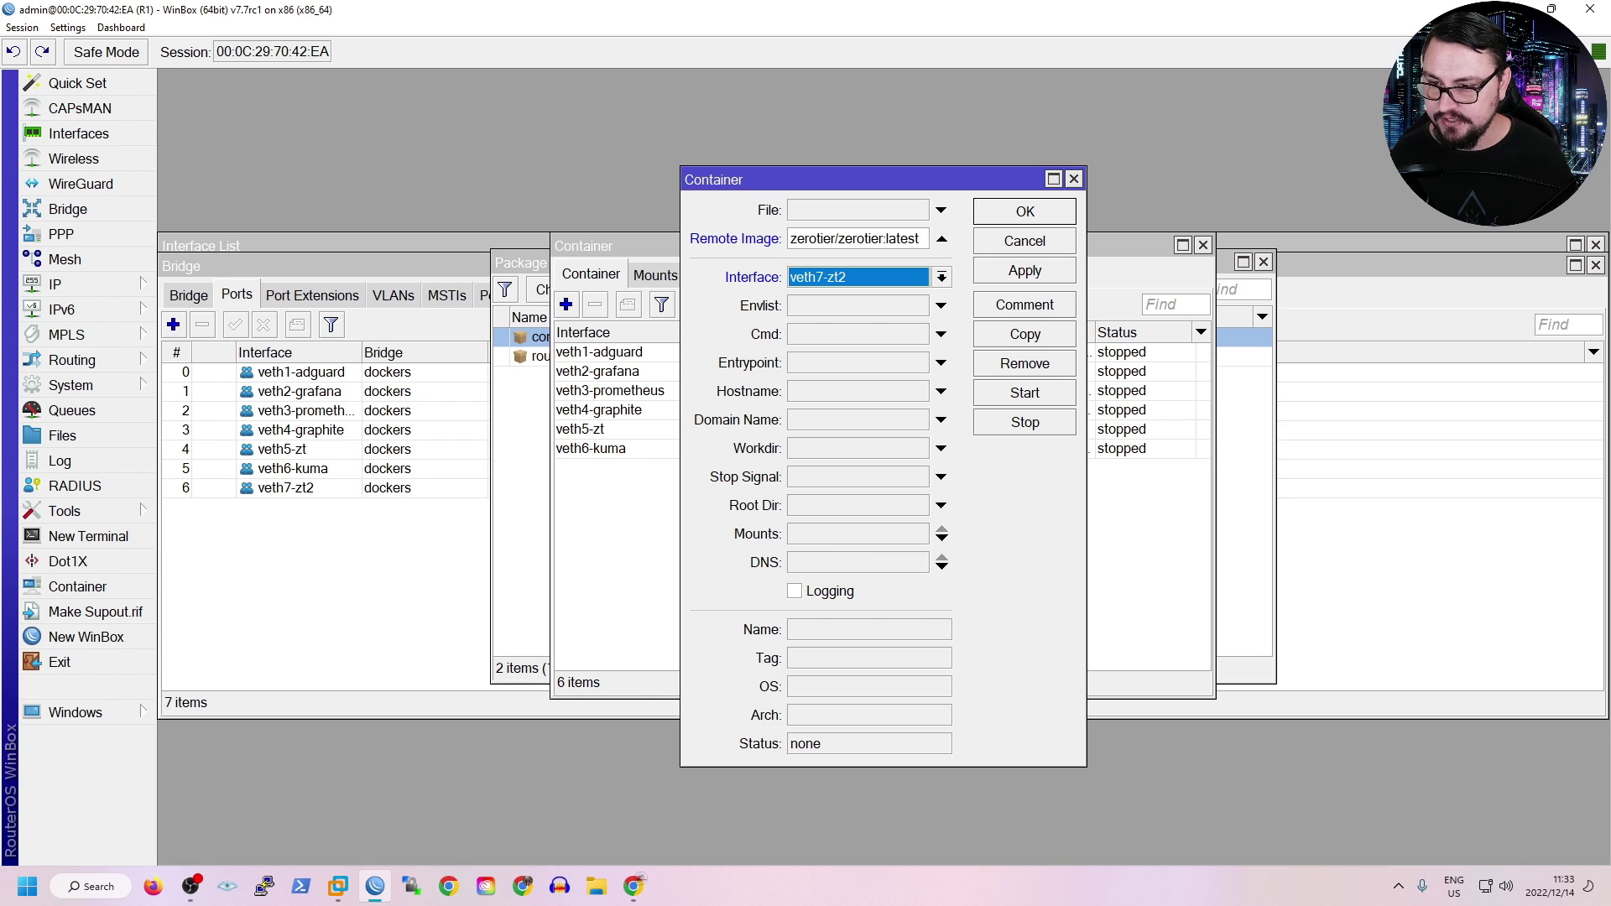
left_click(794, 590)
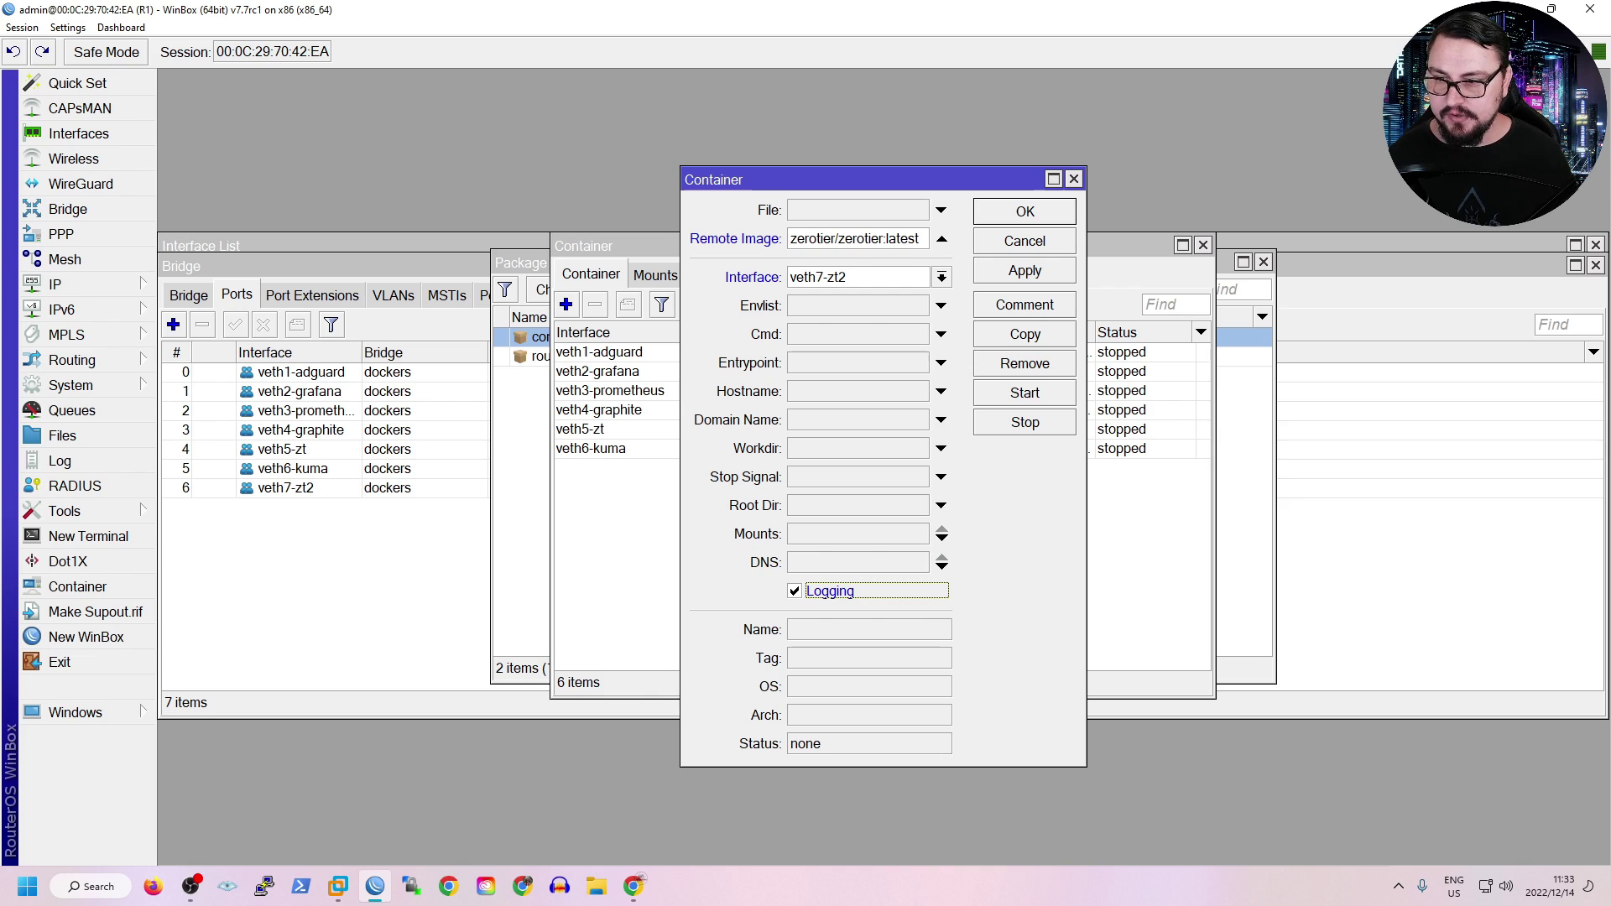
left_click(940, 505)
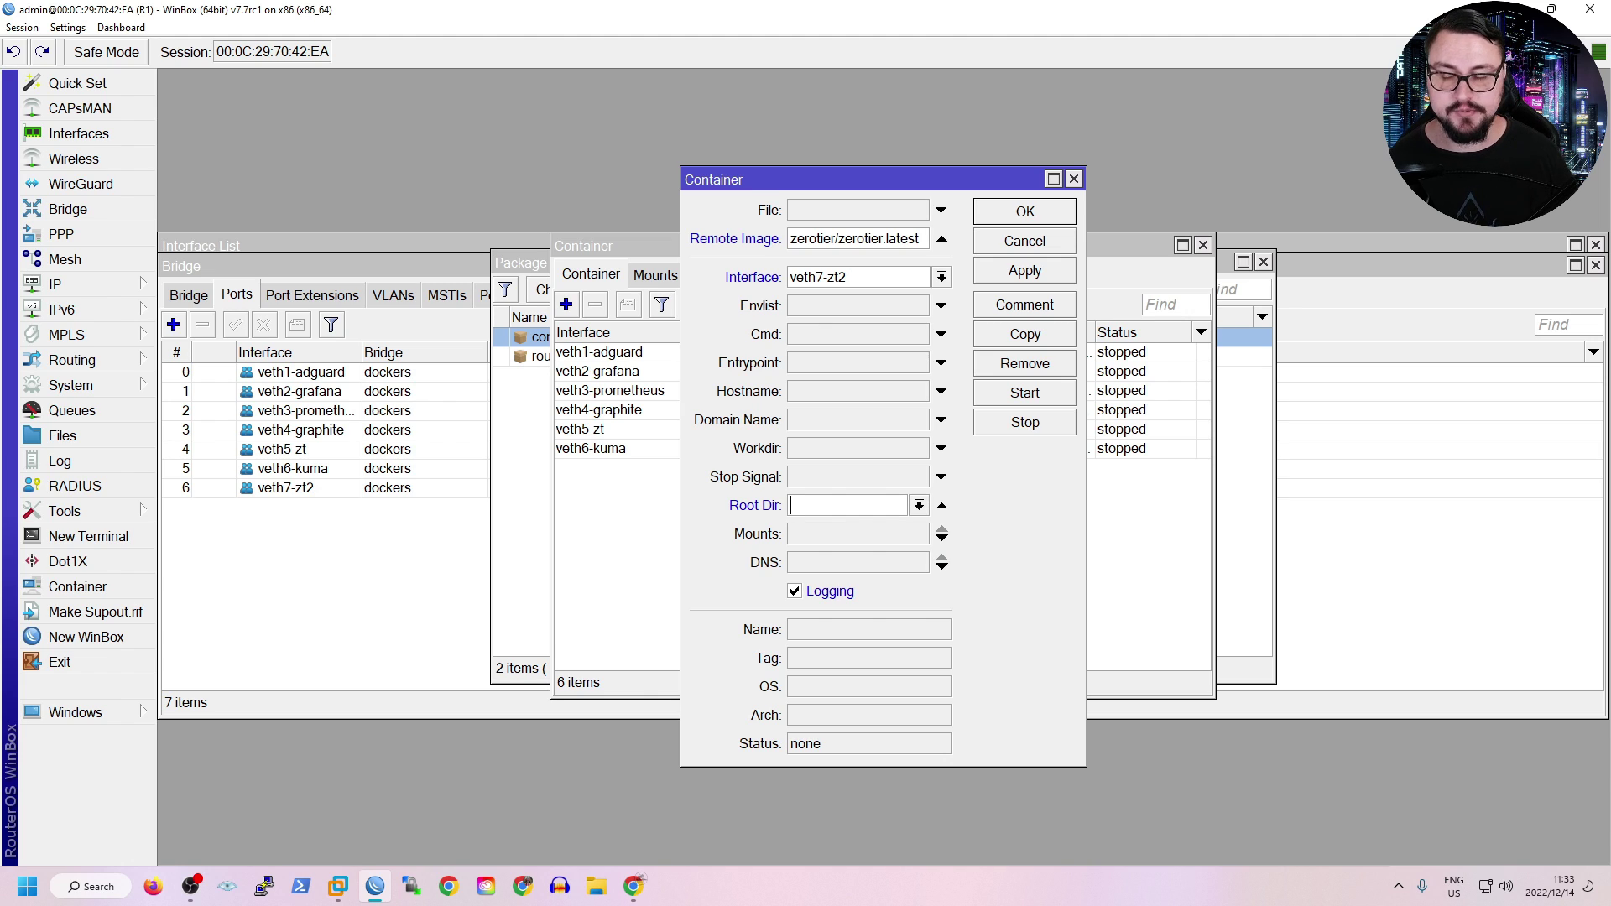
left_click(941, 505)
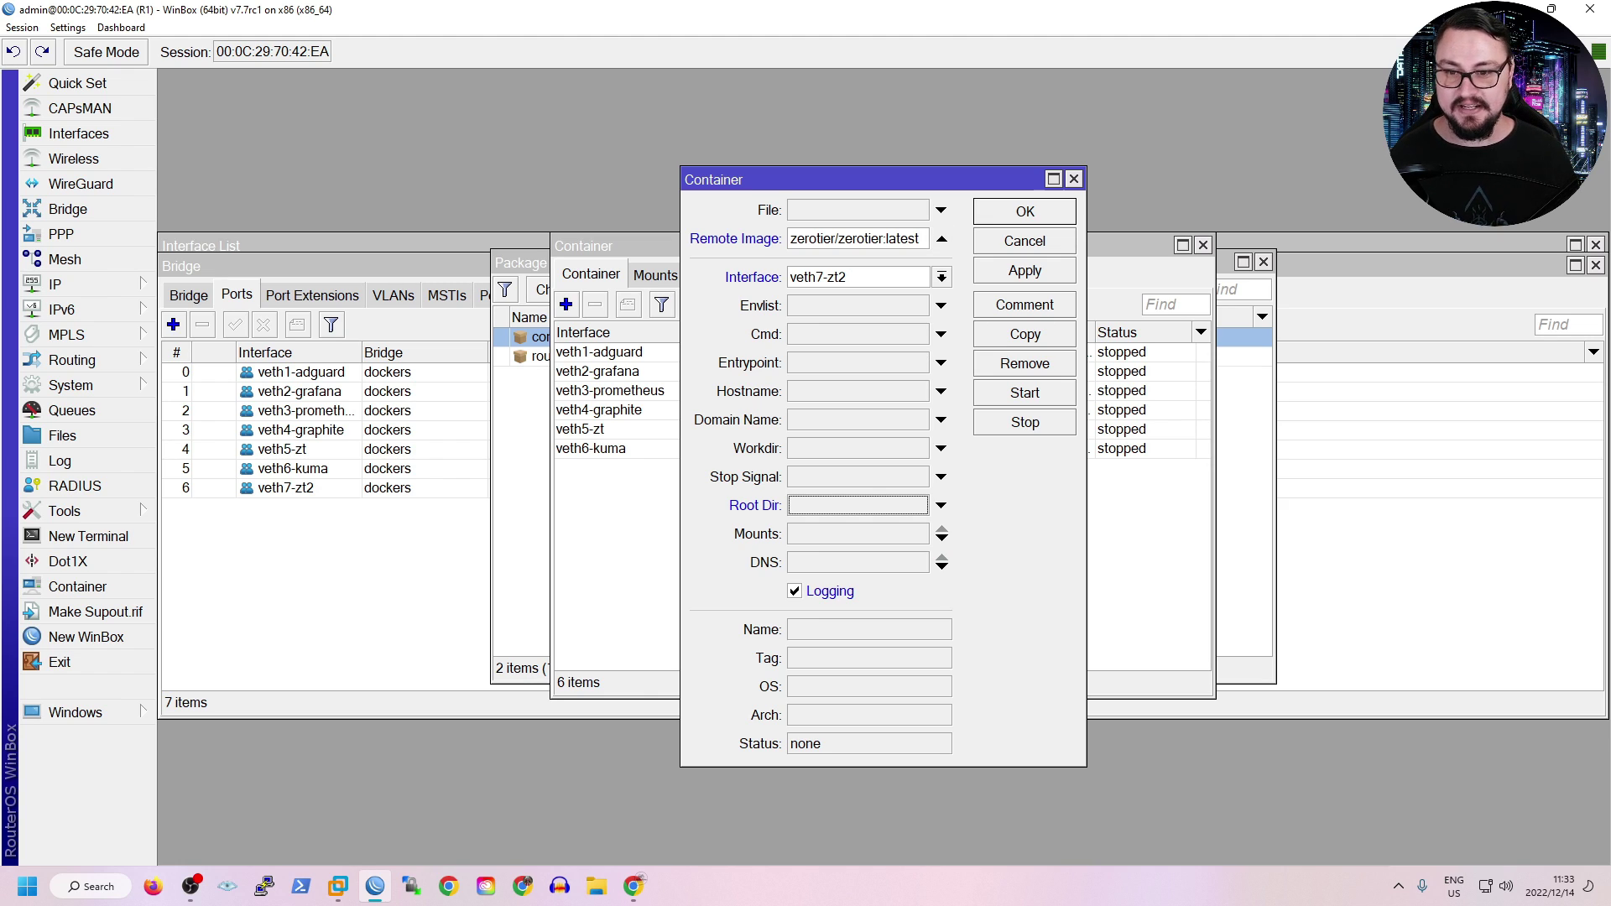
left_click(1024, 270)
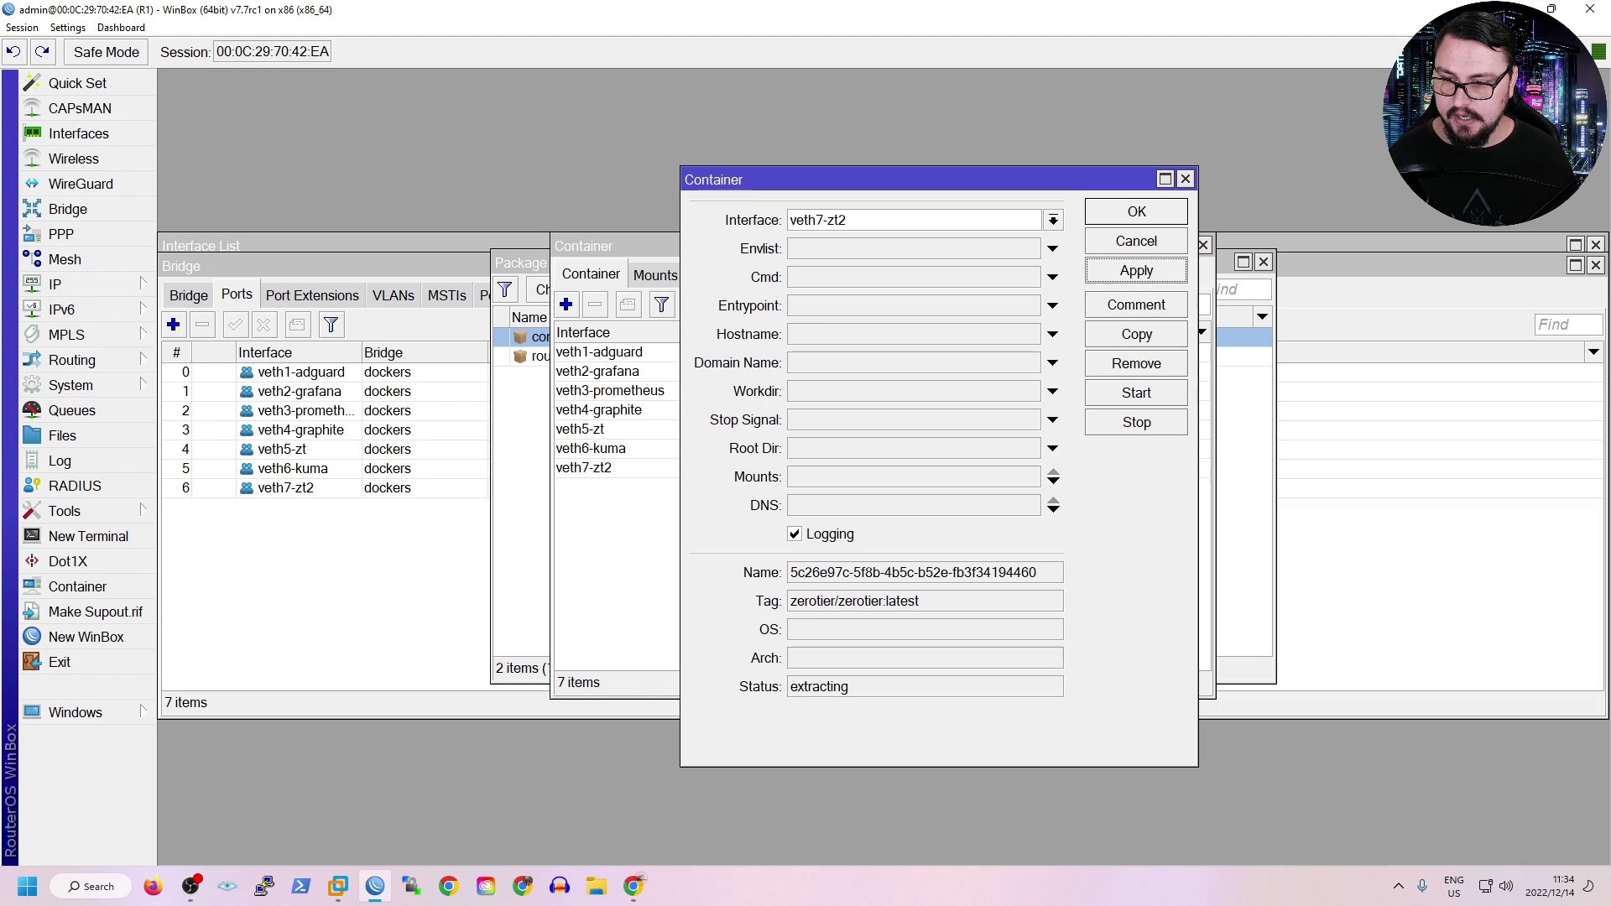
Inspect the new container's tag, OS, amd64 architecture and status, then select veth7-zt2 in the list.
left_click_drag(923, 601, 788, 600)
left_click(923, 657)
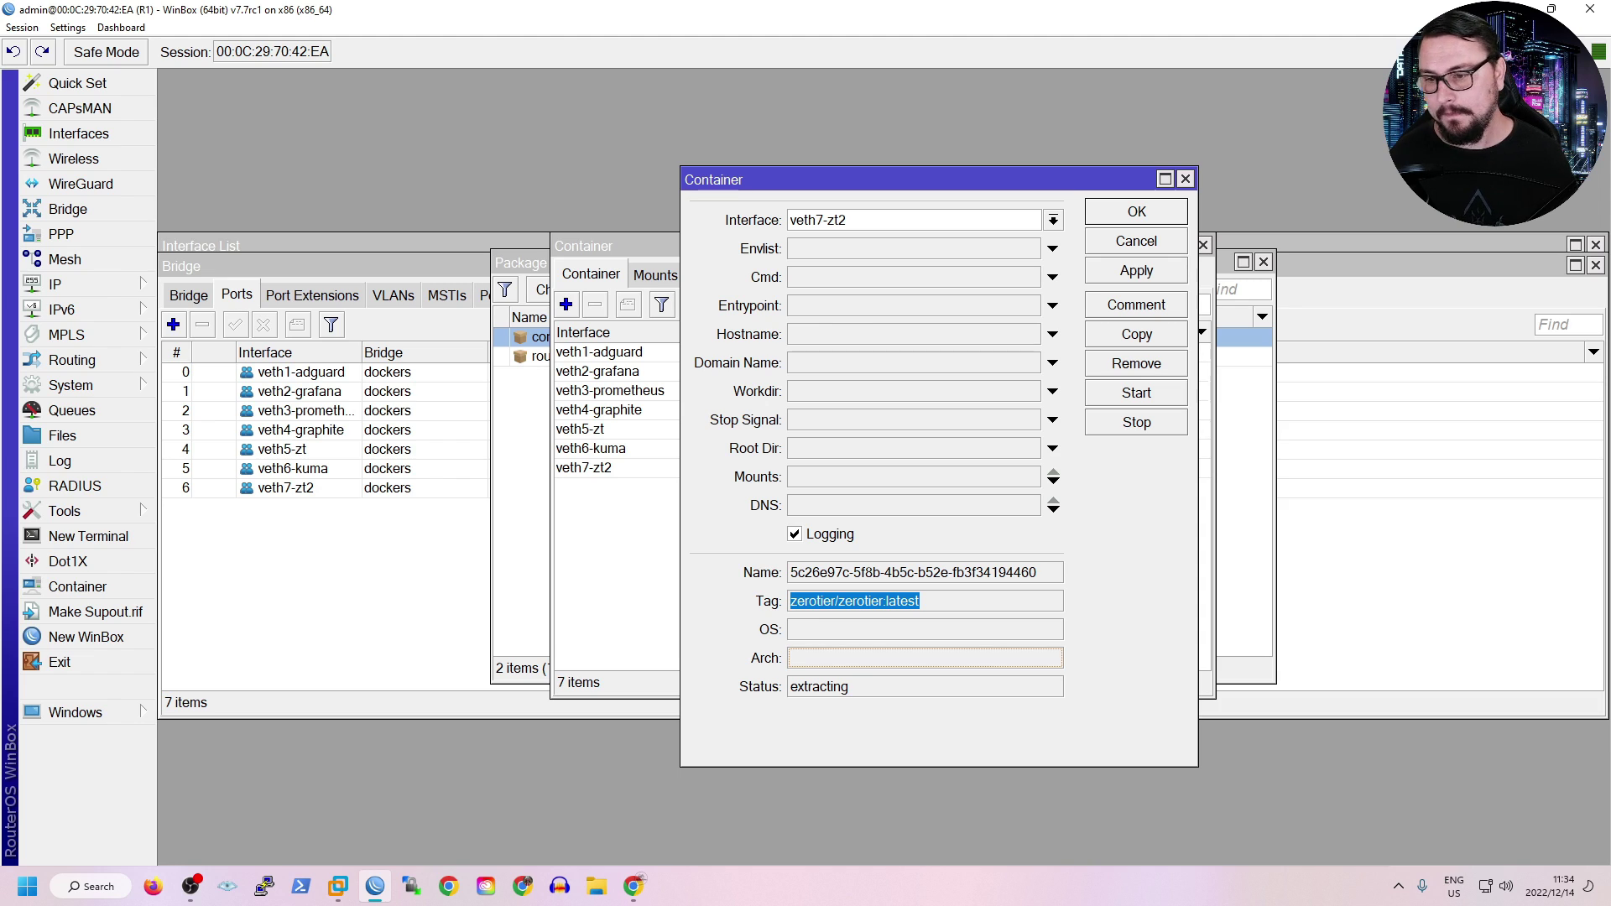
left_click(923, 686)
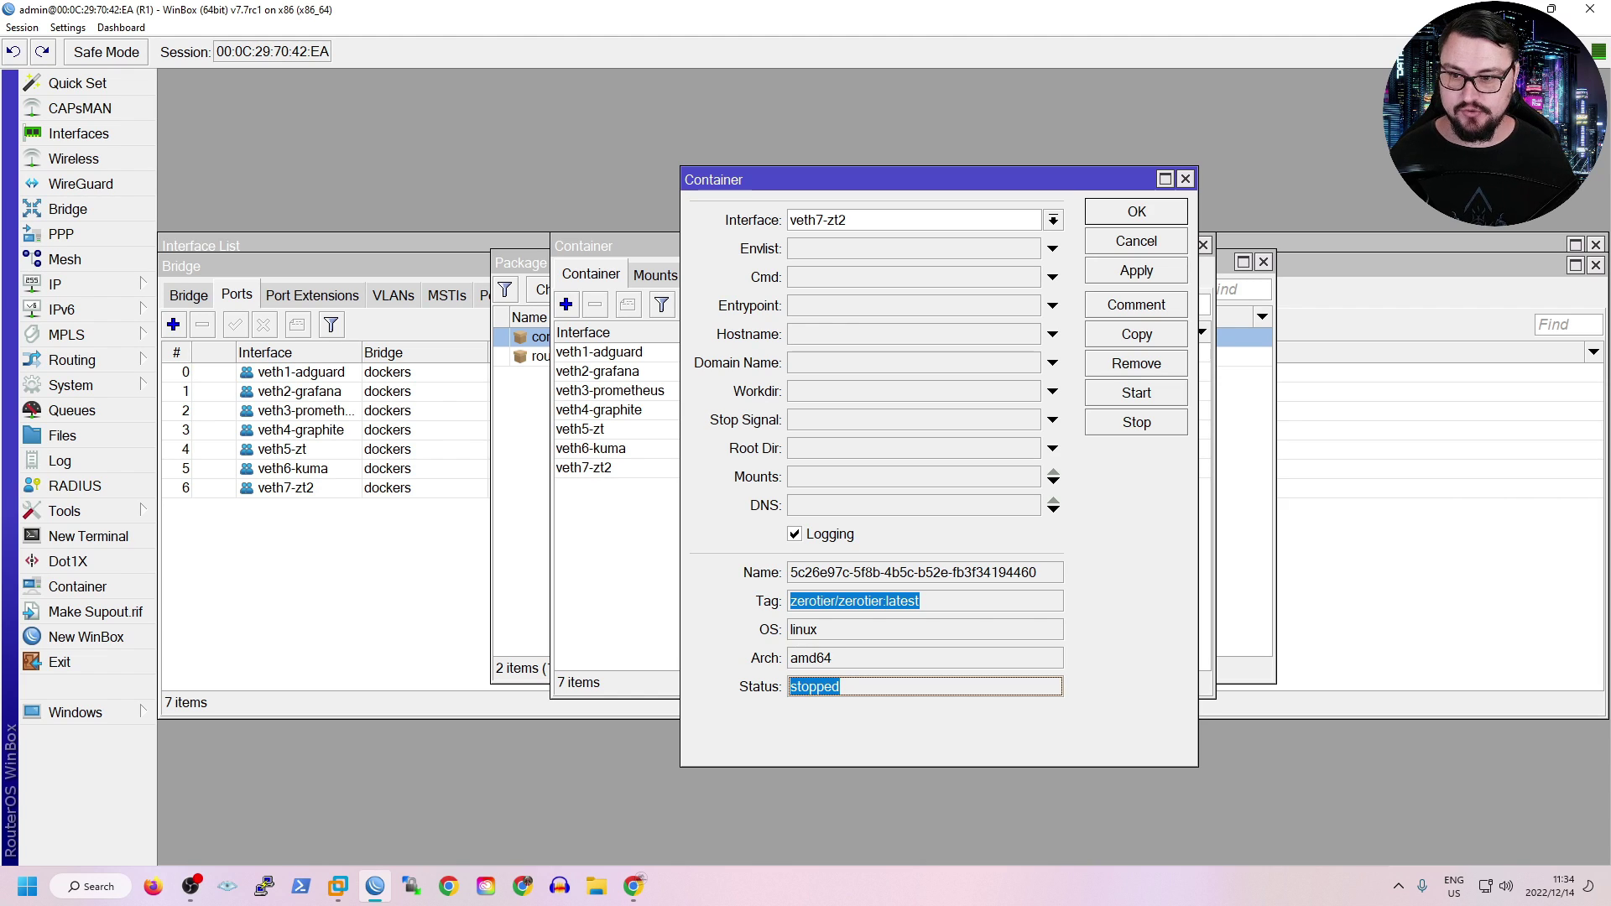
left_click(923, 630)
left_click(922, 658)
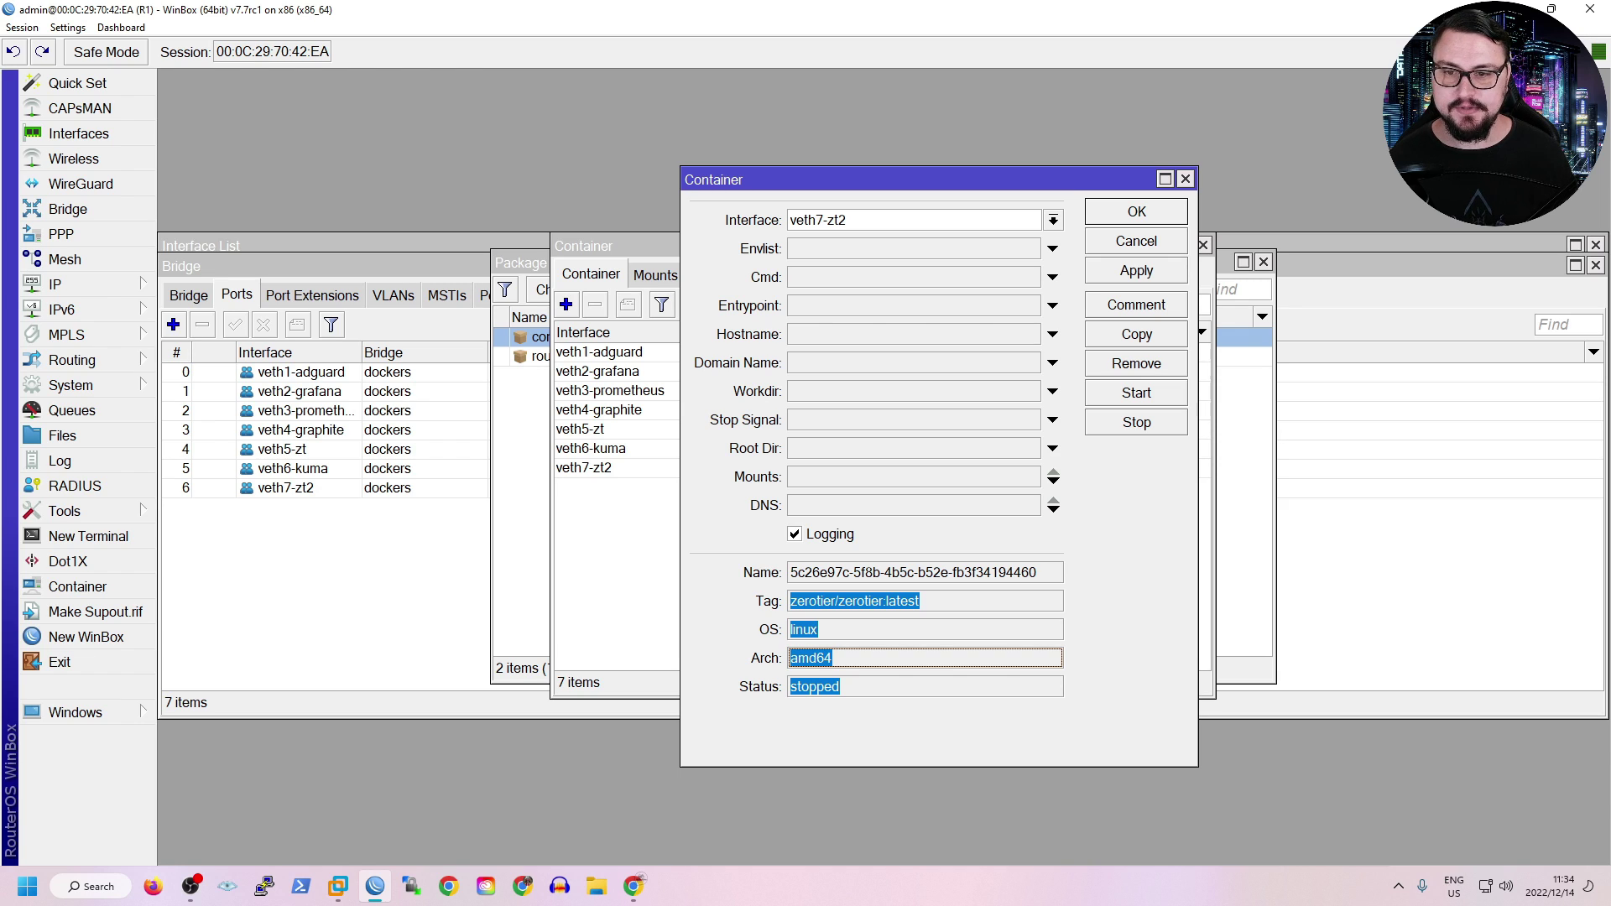
left_click(1135, 241)
left_click(616, 467)
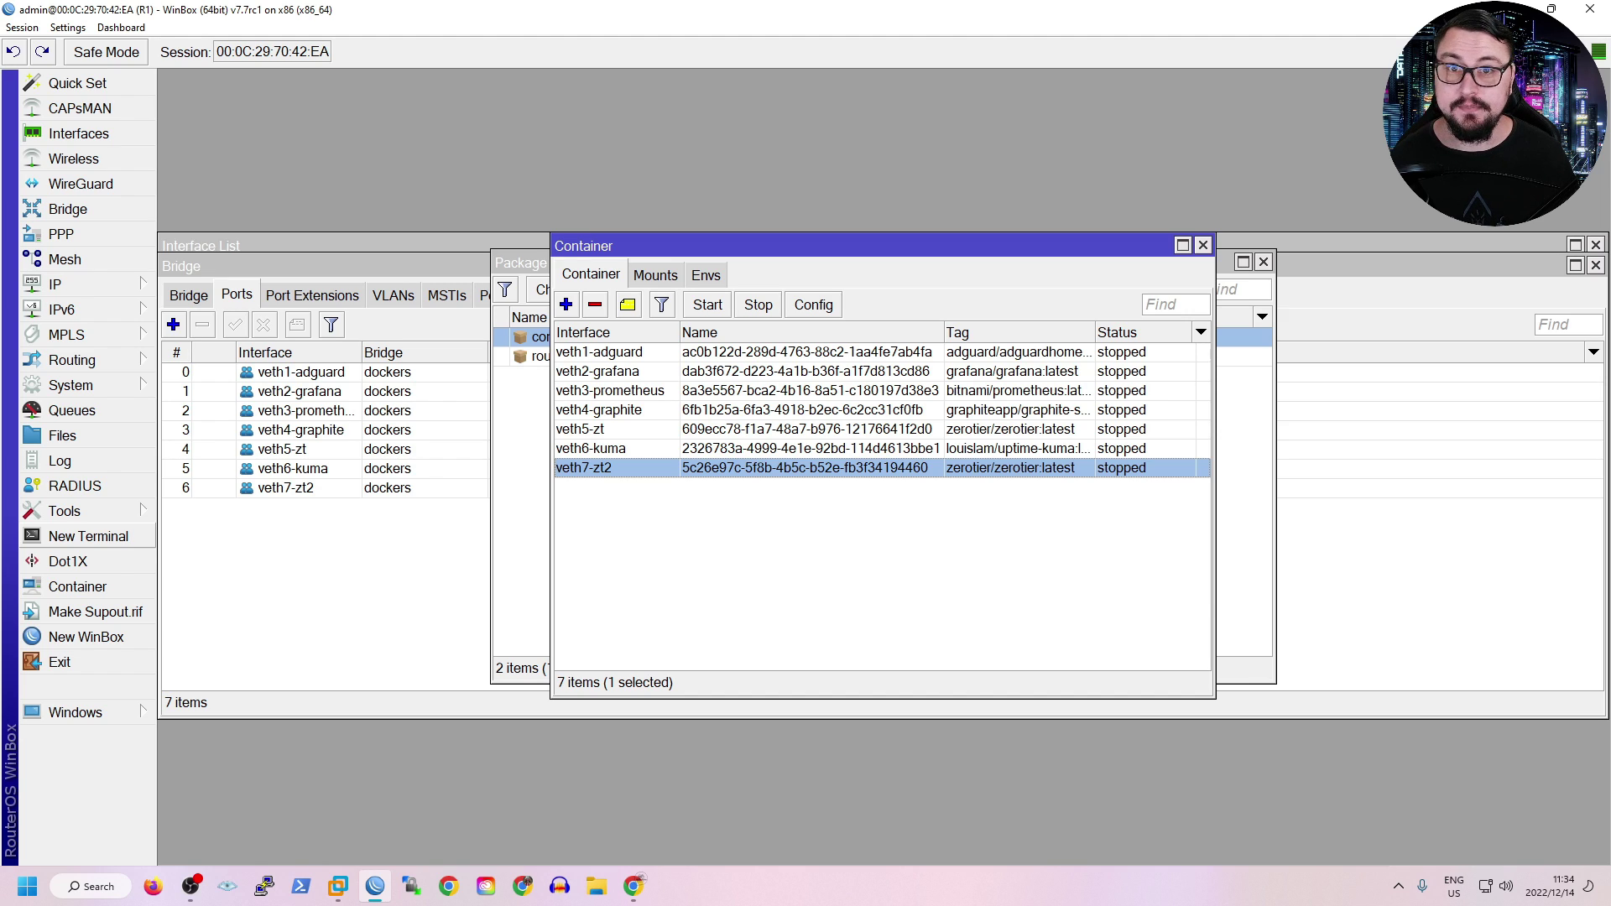
Run container/print and identify container 6 as the one on veth7-zt2.
left_click(88, 536)
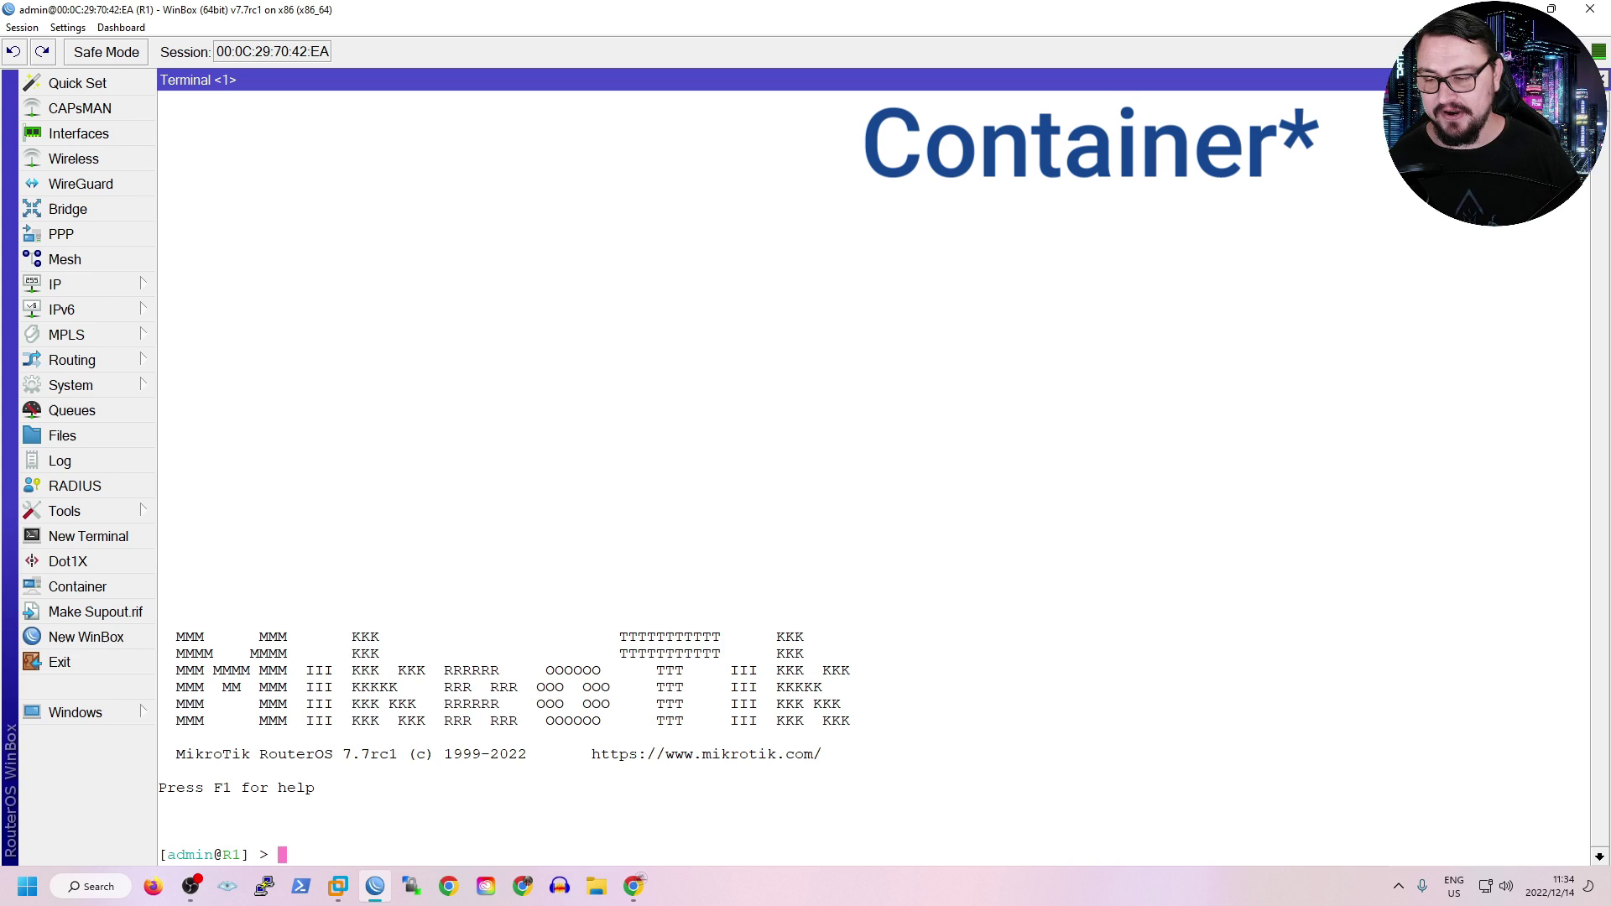
key("Return")
key("Return")
type("con")
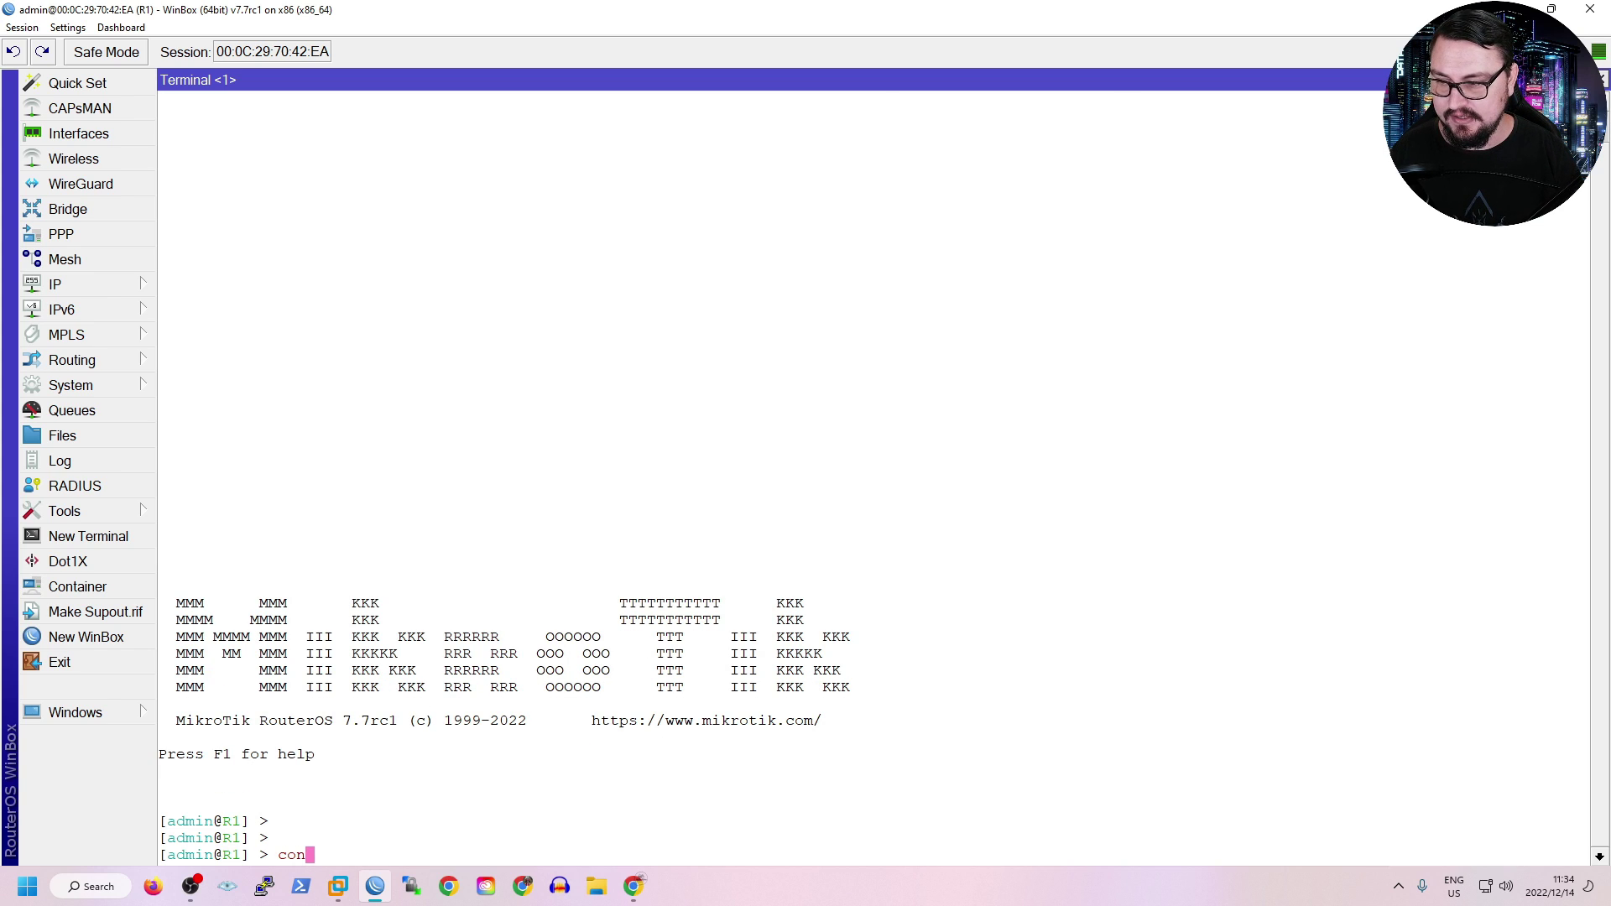
type("tainer/print")
key("Return")
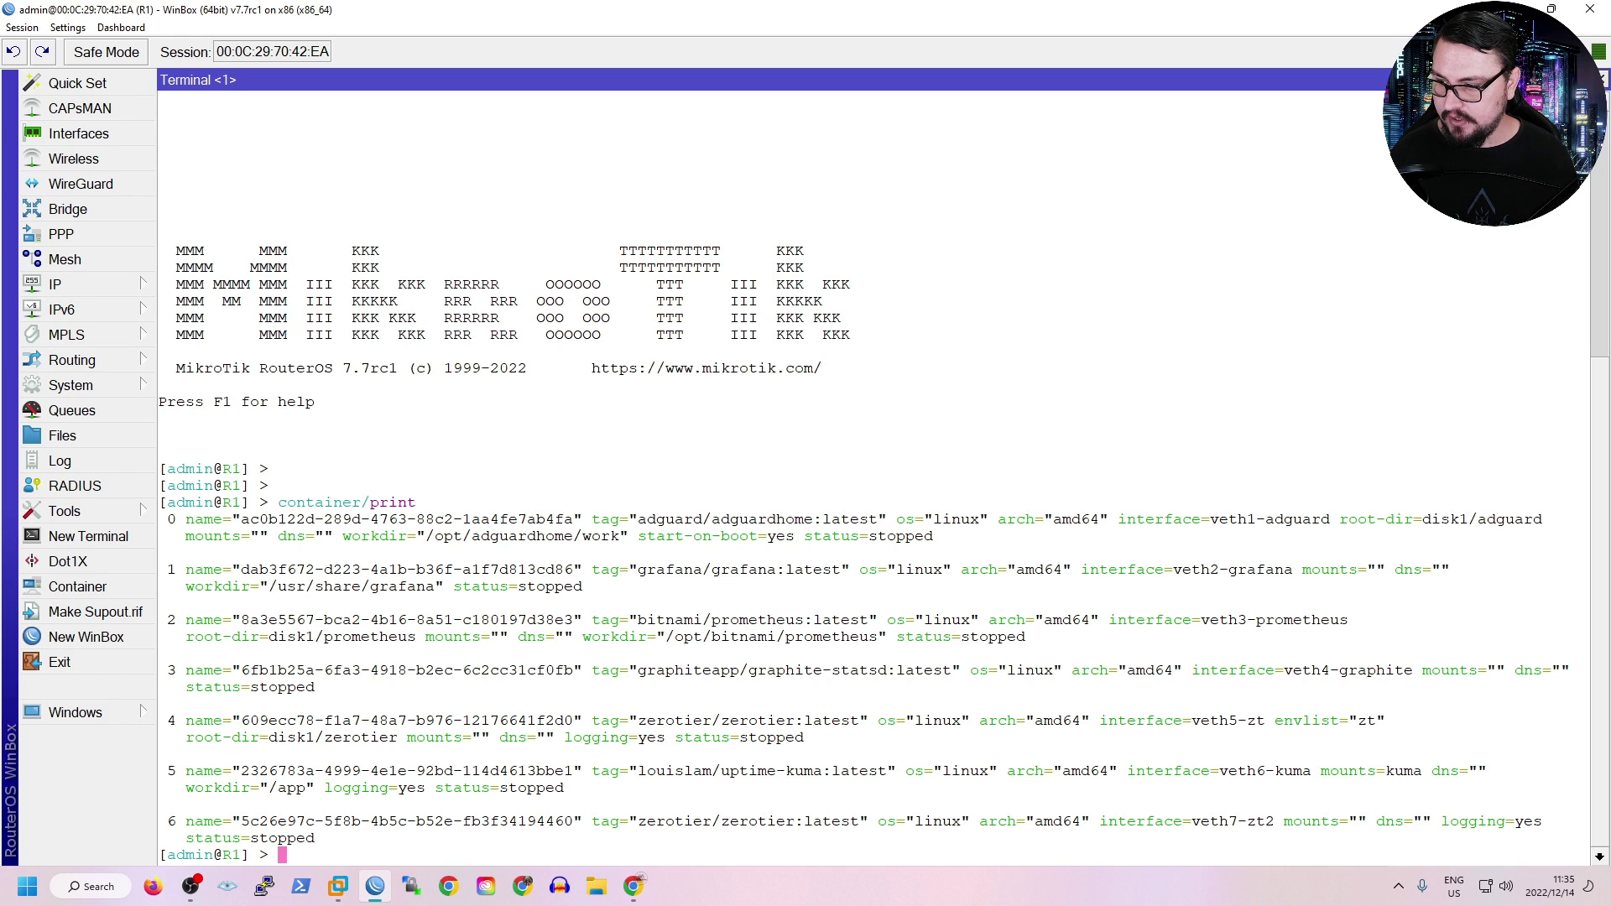
left_click_drag(159, 821, 315, 838)
left_click_drag(1191, 822, 1273, 821)
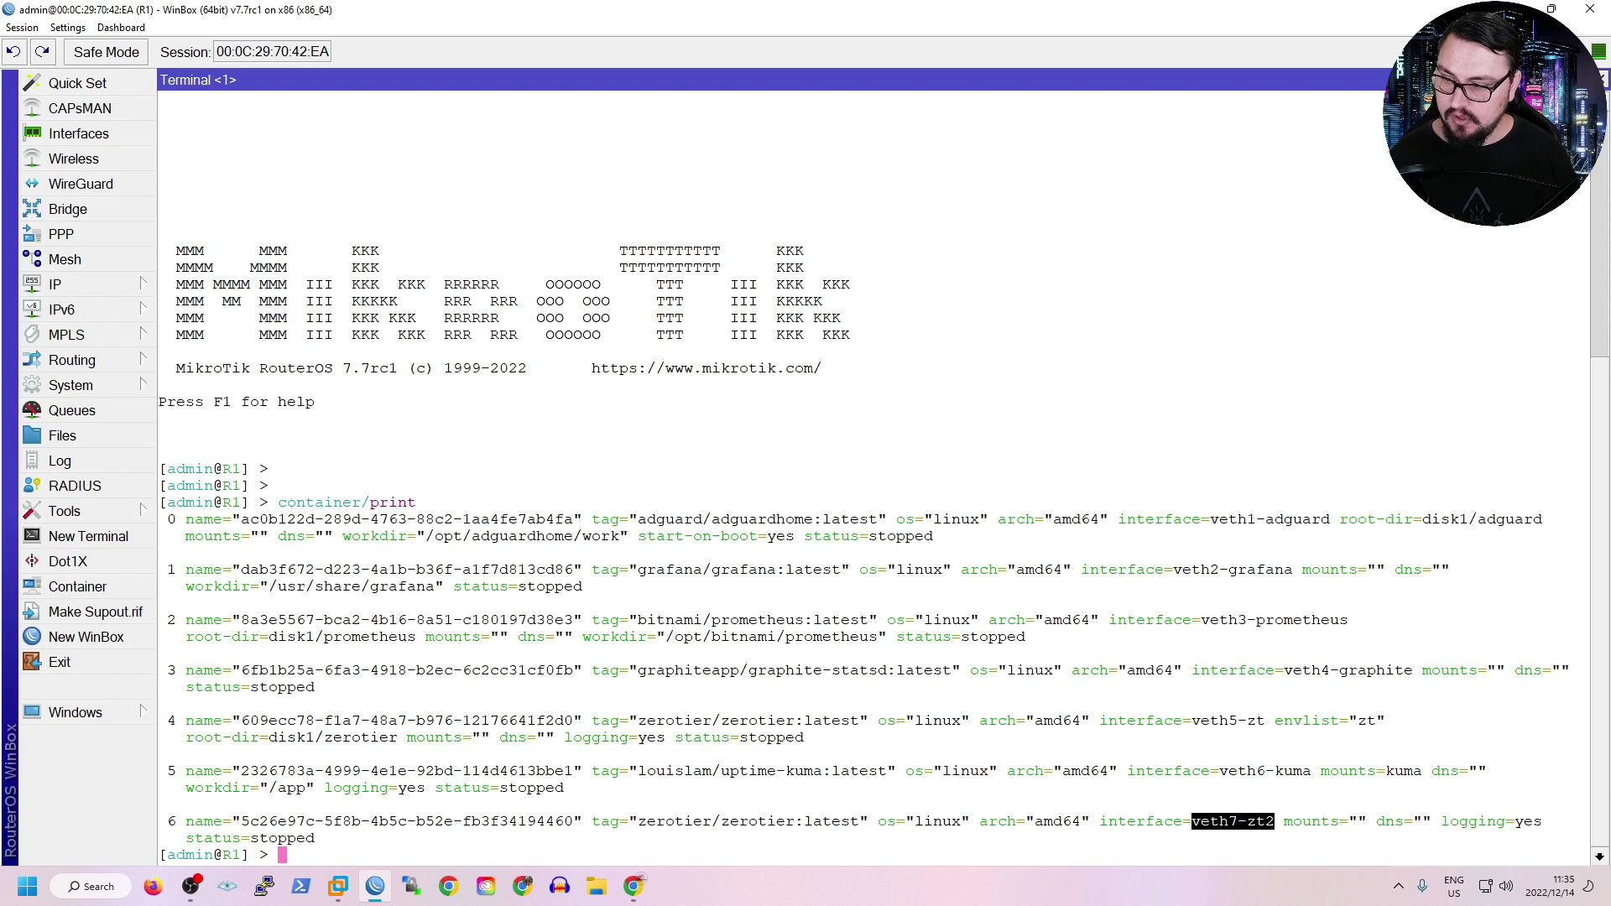
Run container/set start-on-boot=yes 6 so the ZeroTier container starts at boot.
type("container/")
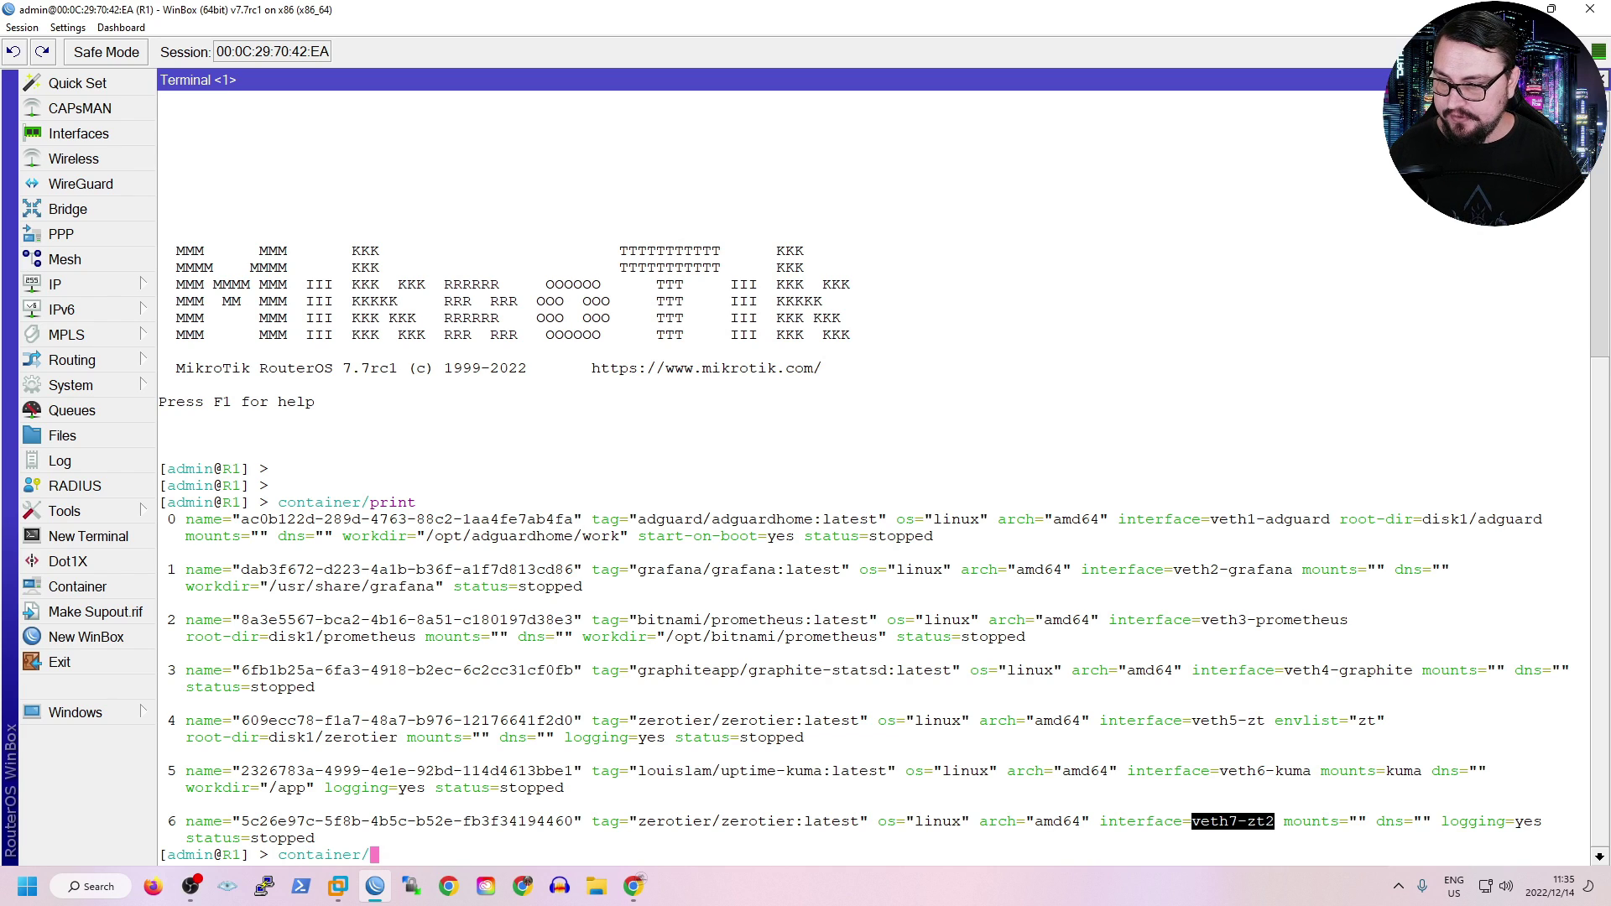
type("set start-on-boot=")
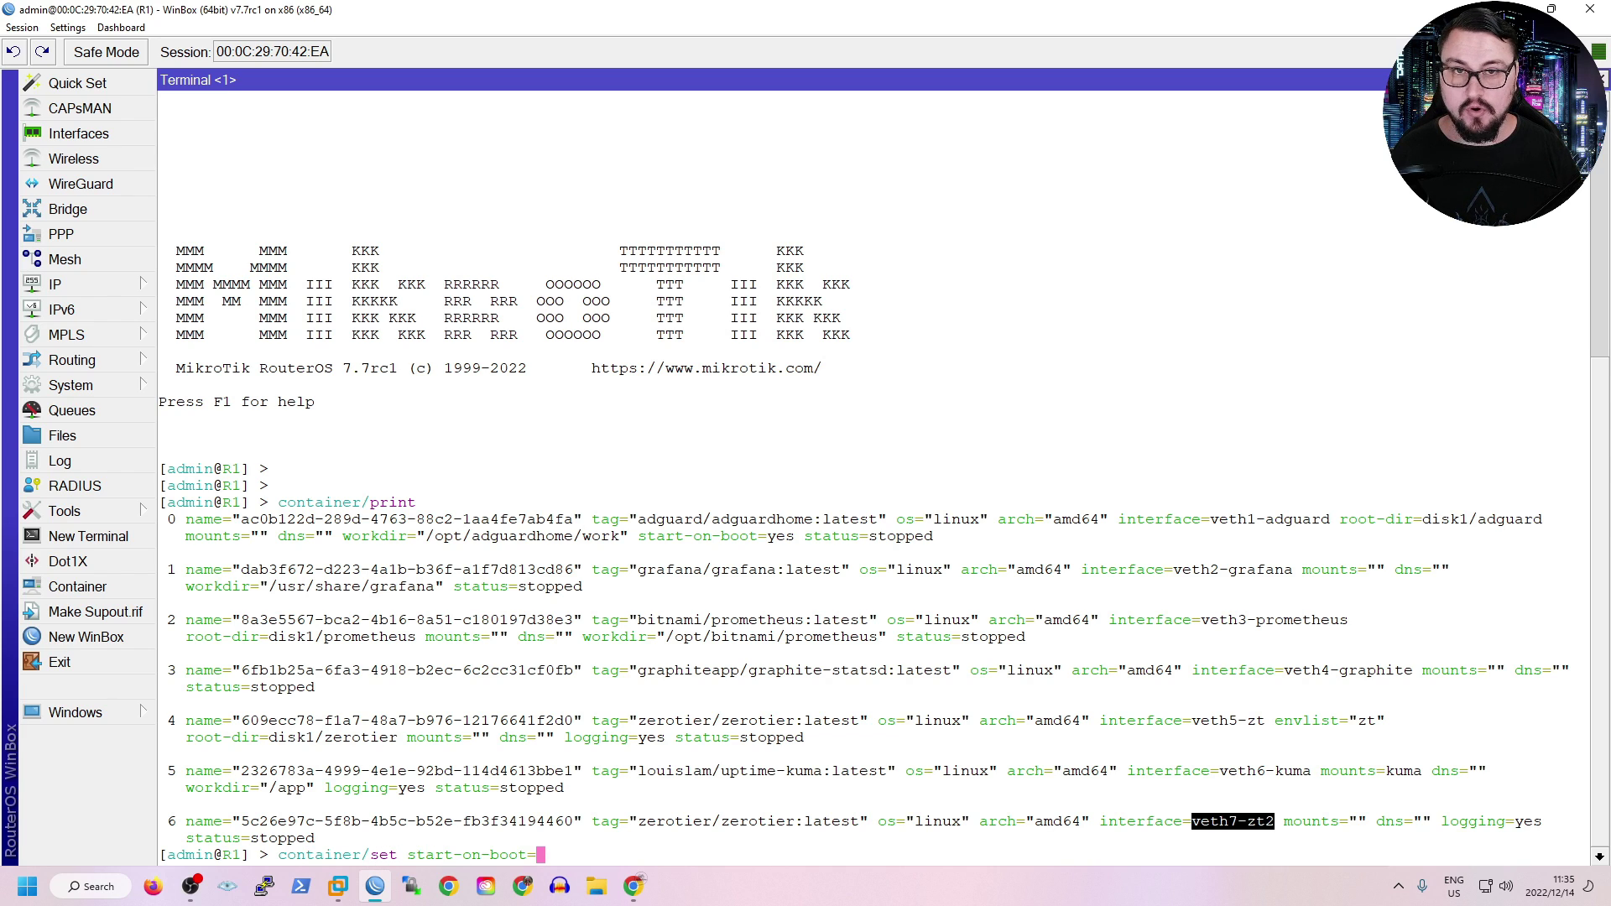
type("yes")
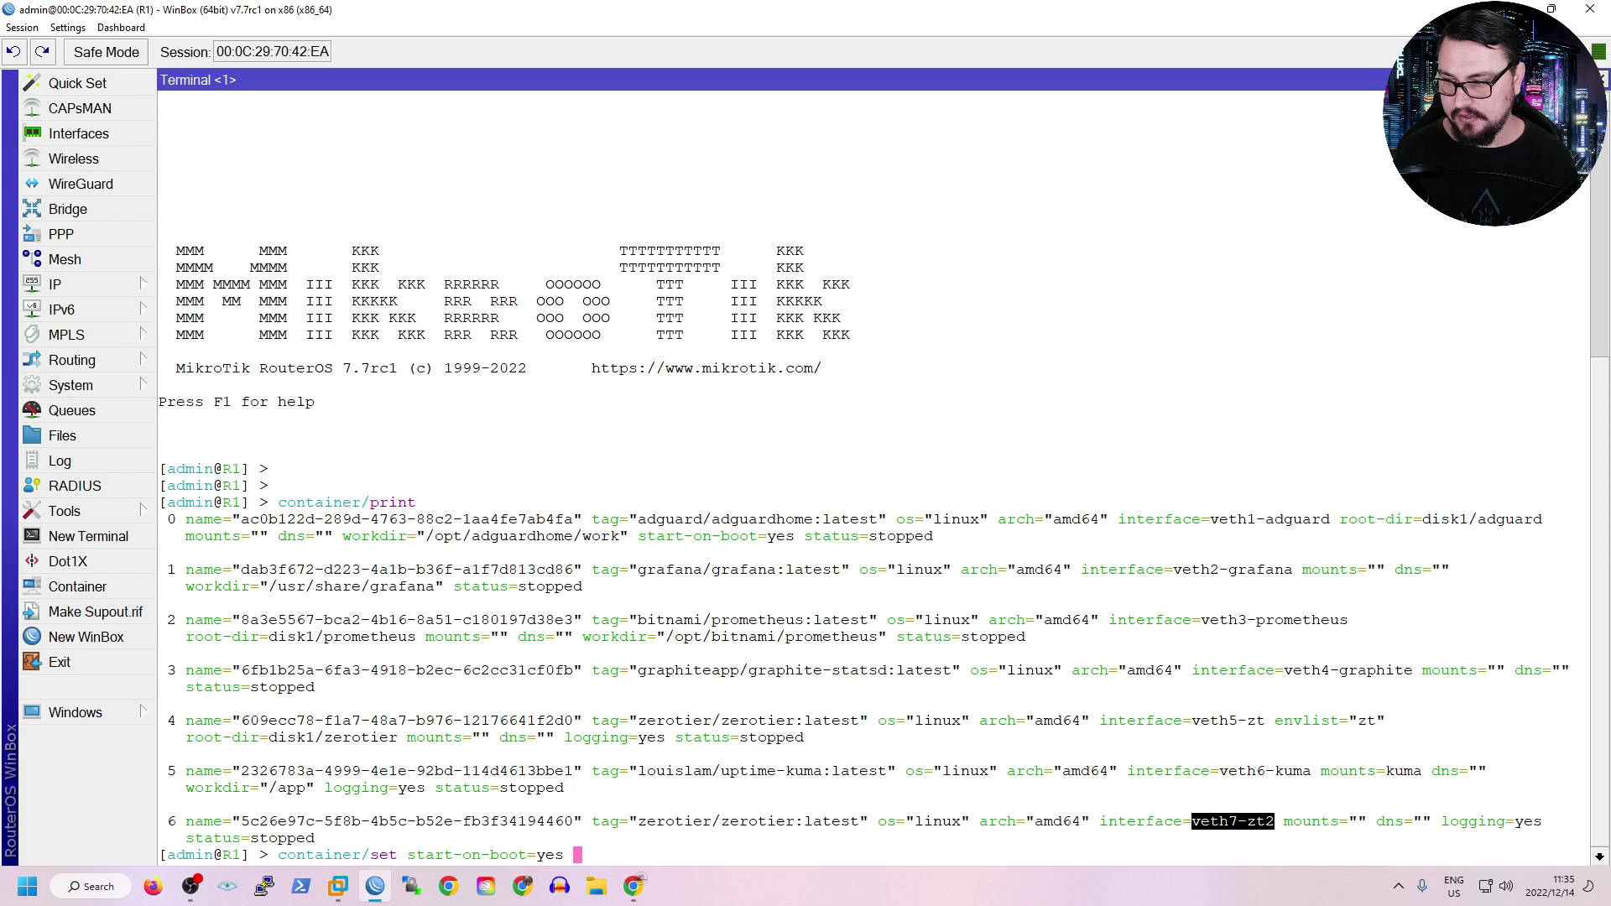
double_click(172, 821)
type("6")
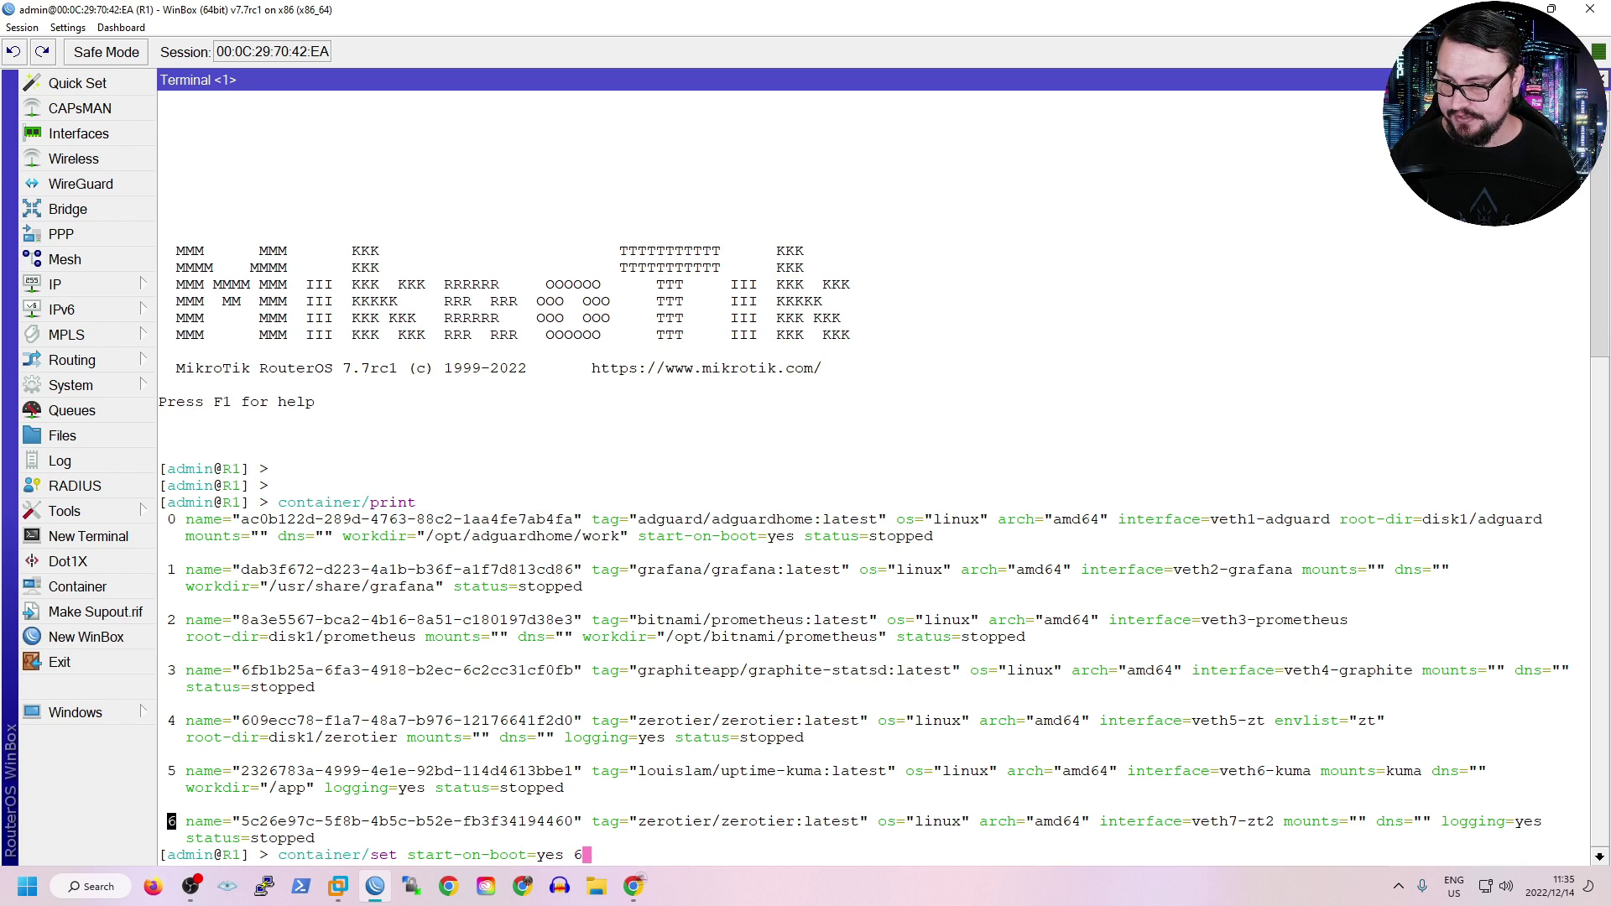
key("Return")
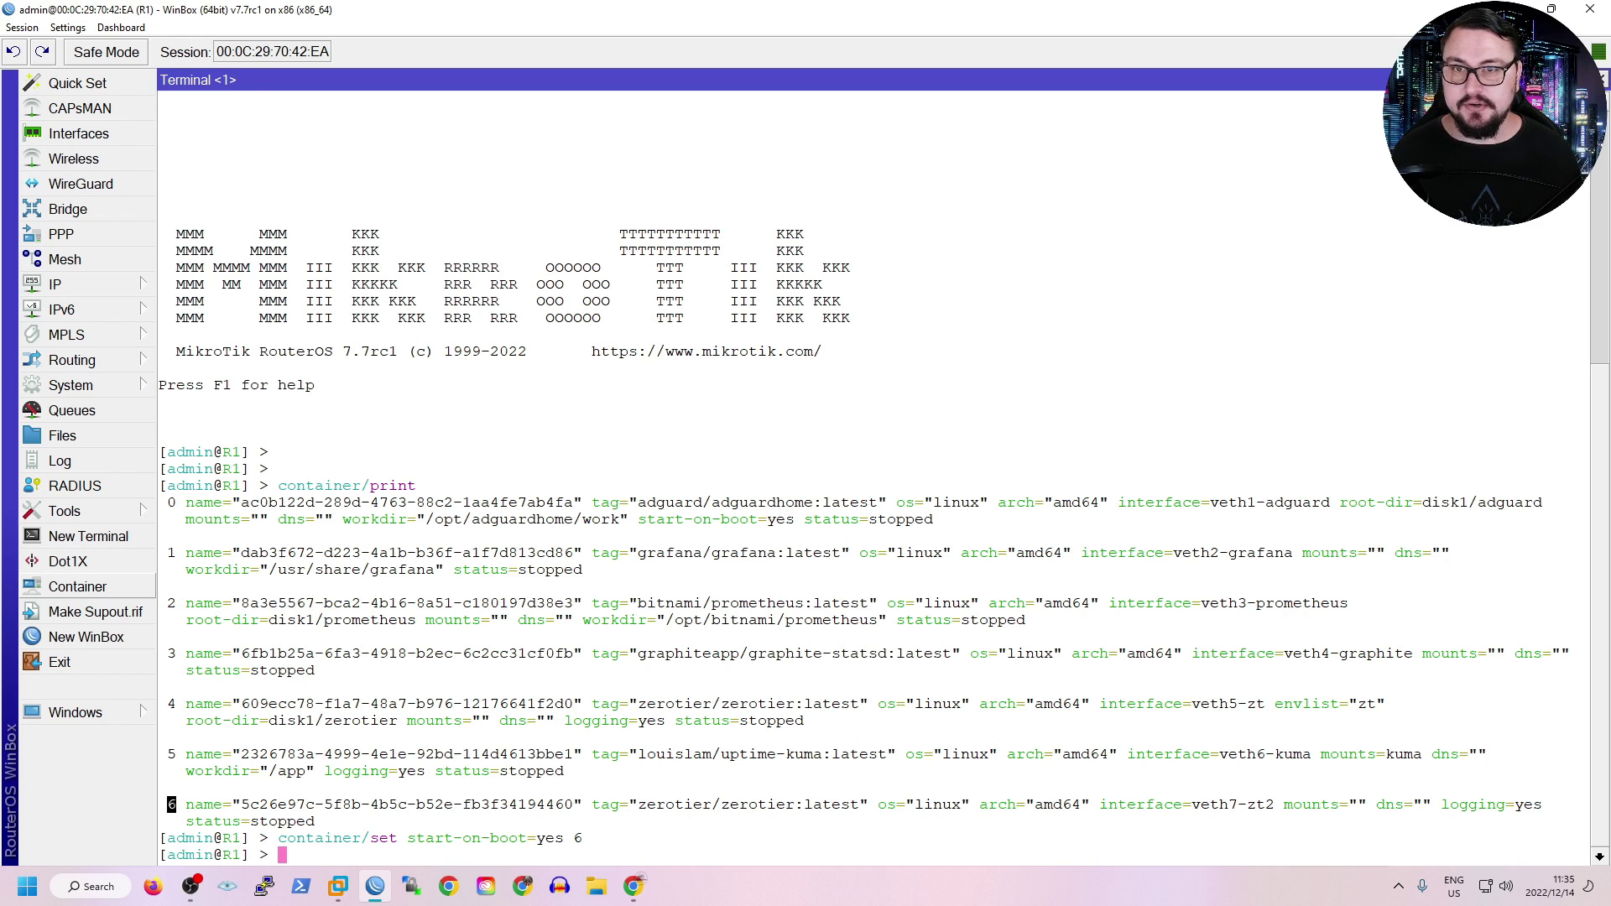
left_click(78, 586)
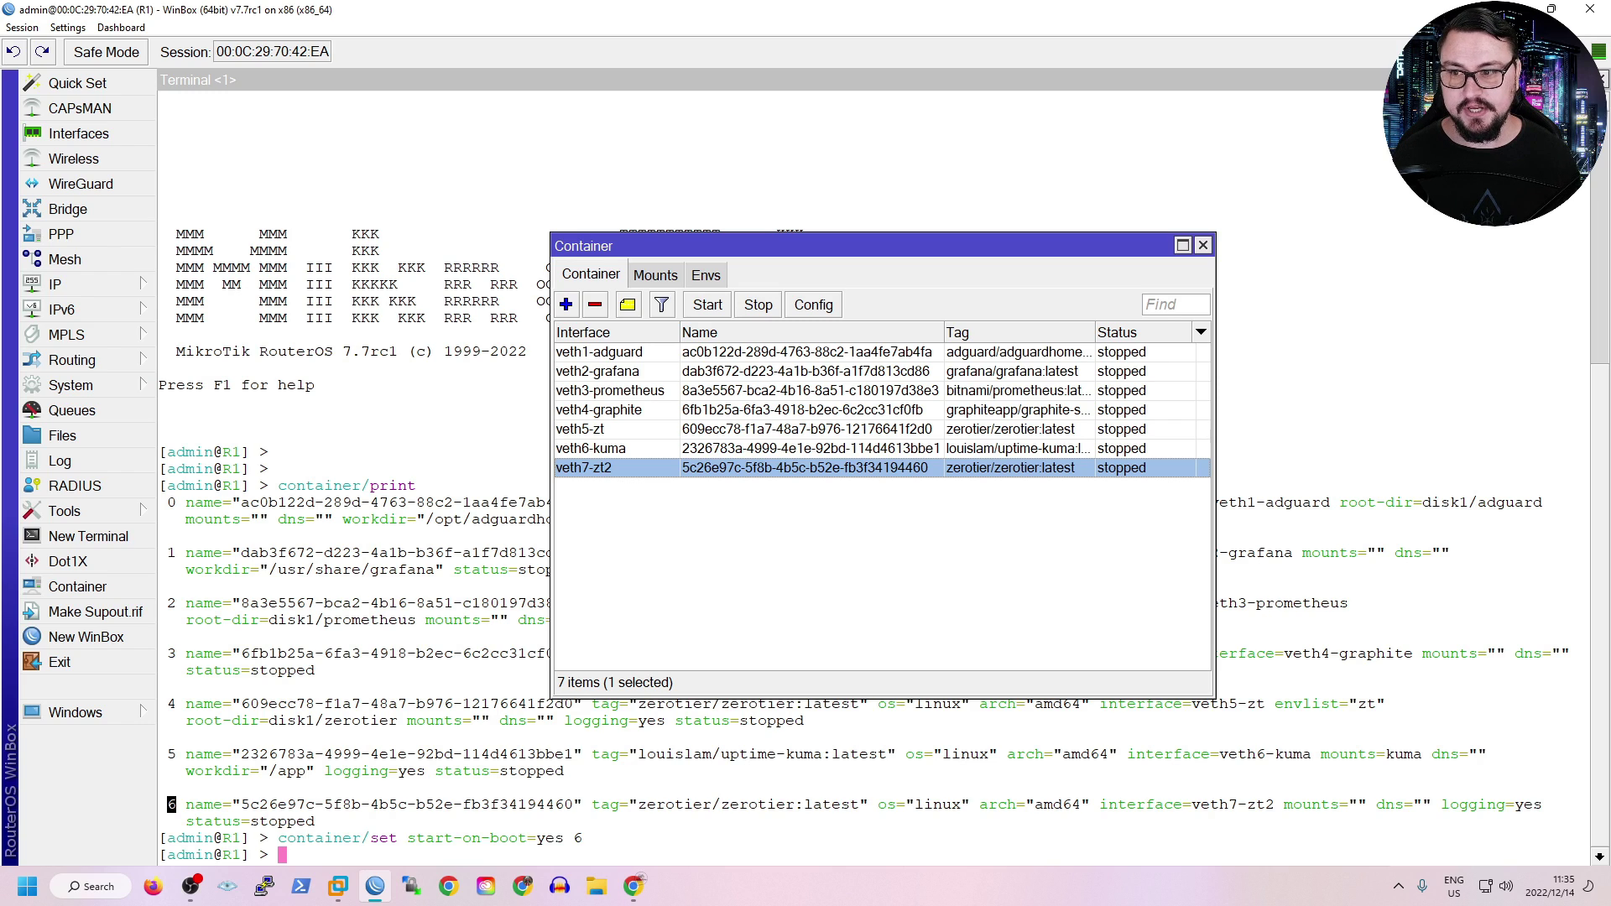
Start the veth7-zt2 container and close the container list once it is running.
left_click(708, 304)
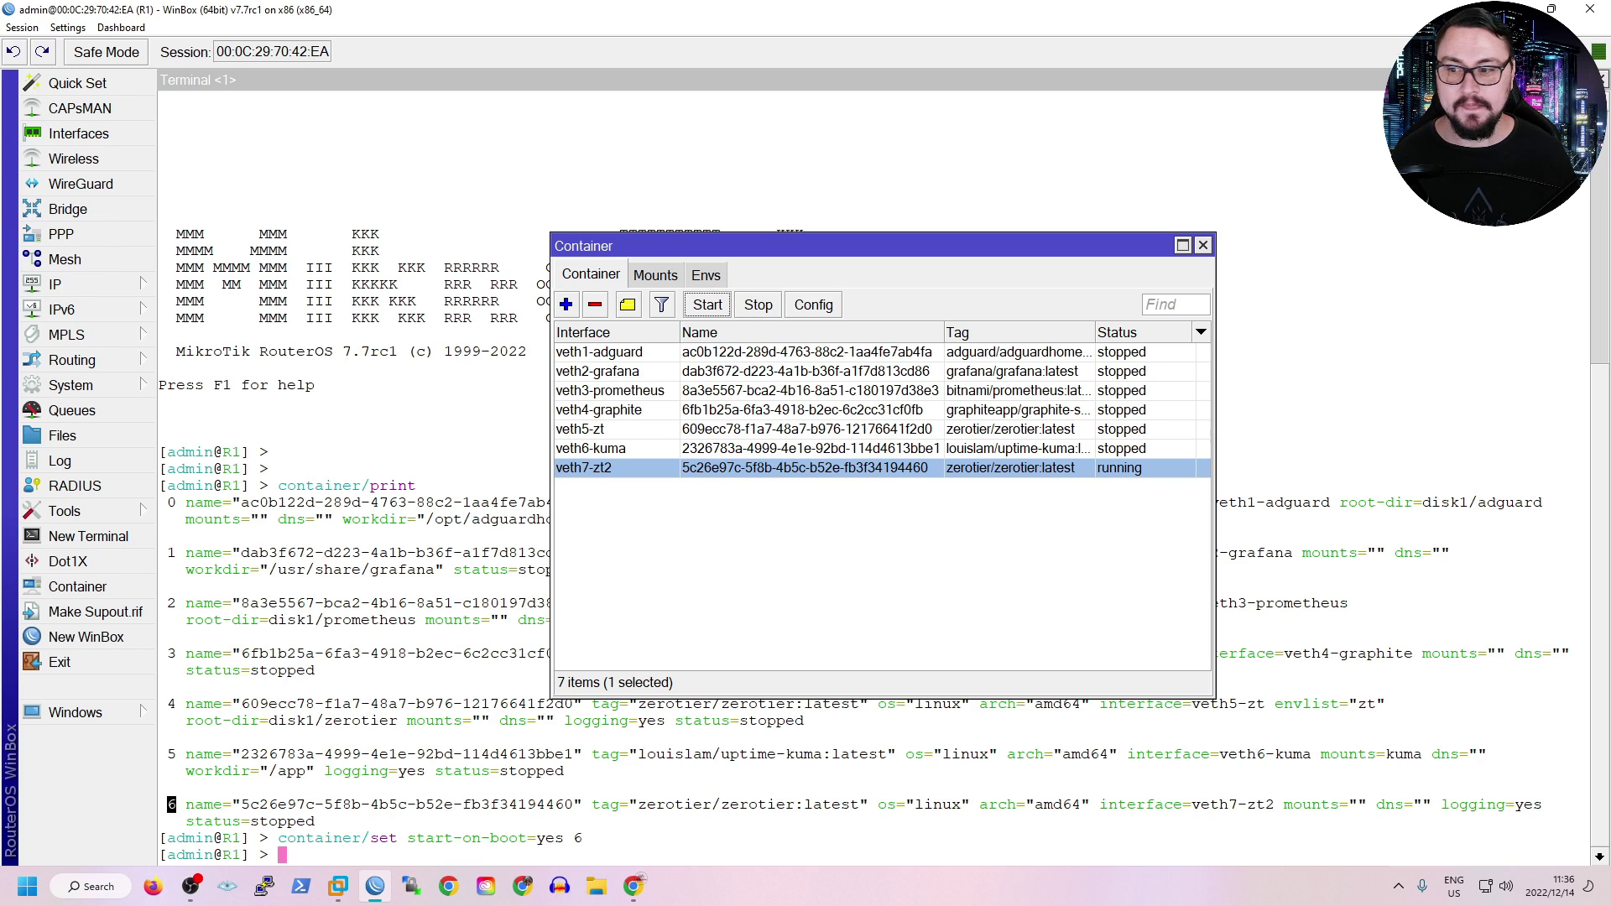
key("alt+Tab")
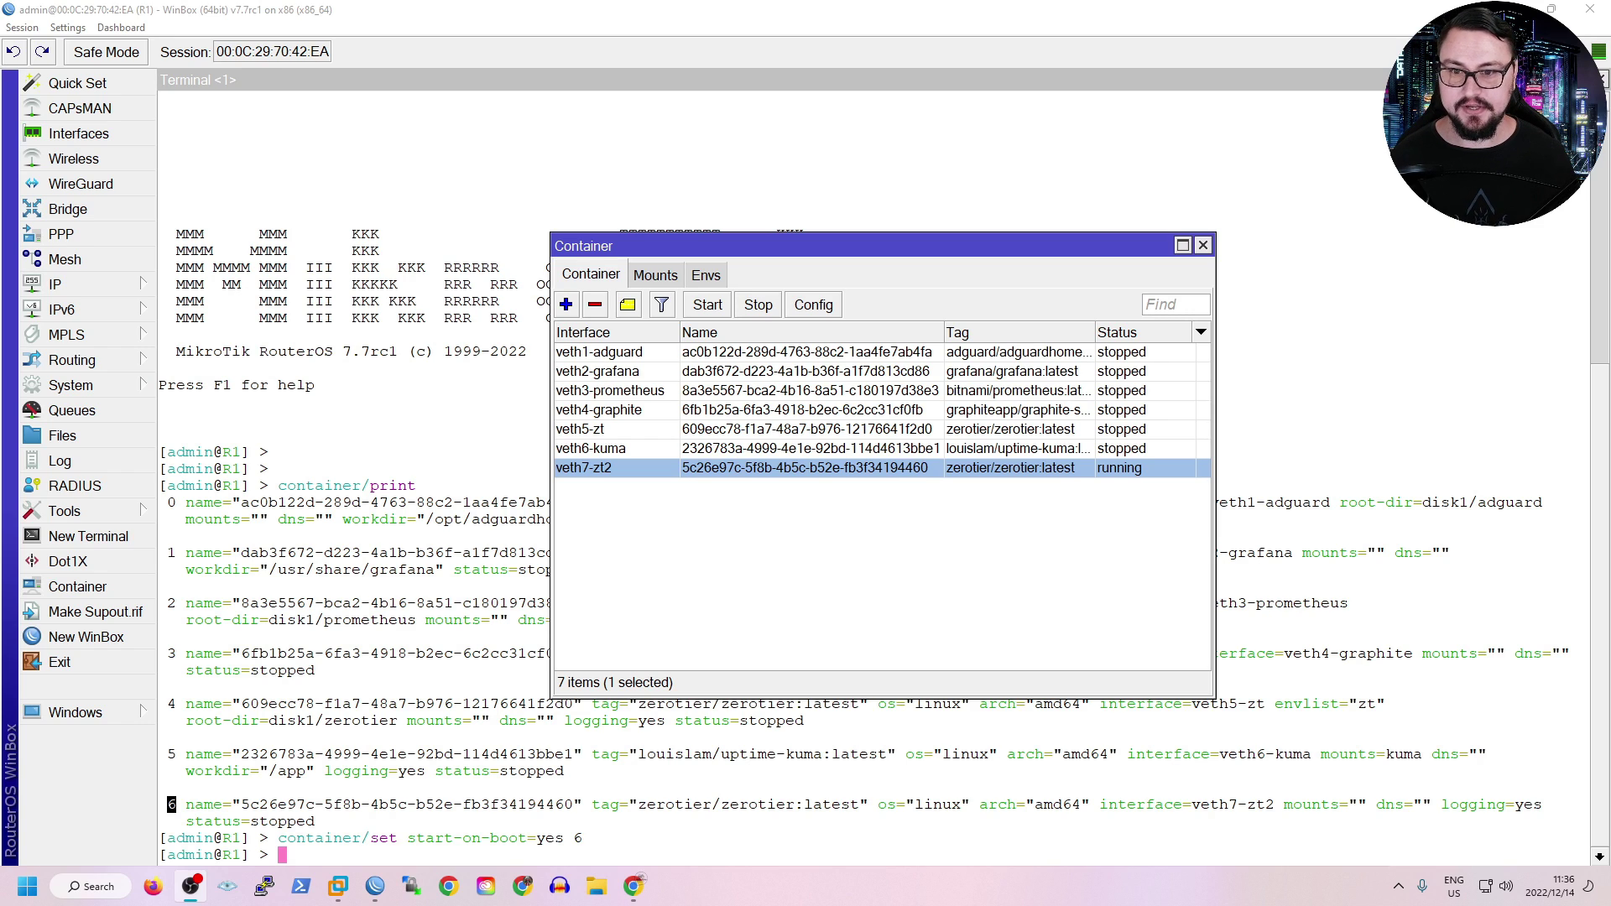
key("alt+Tab")
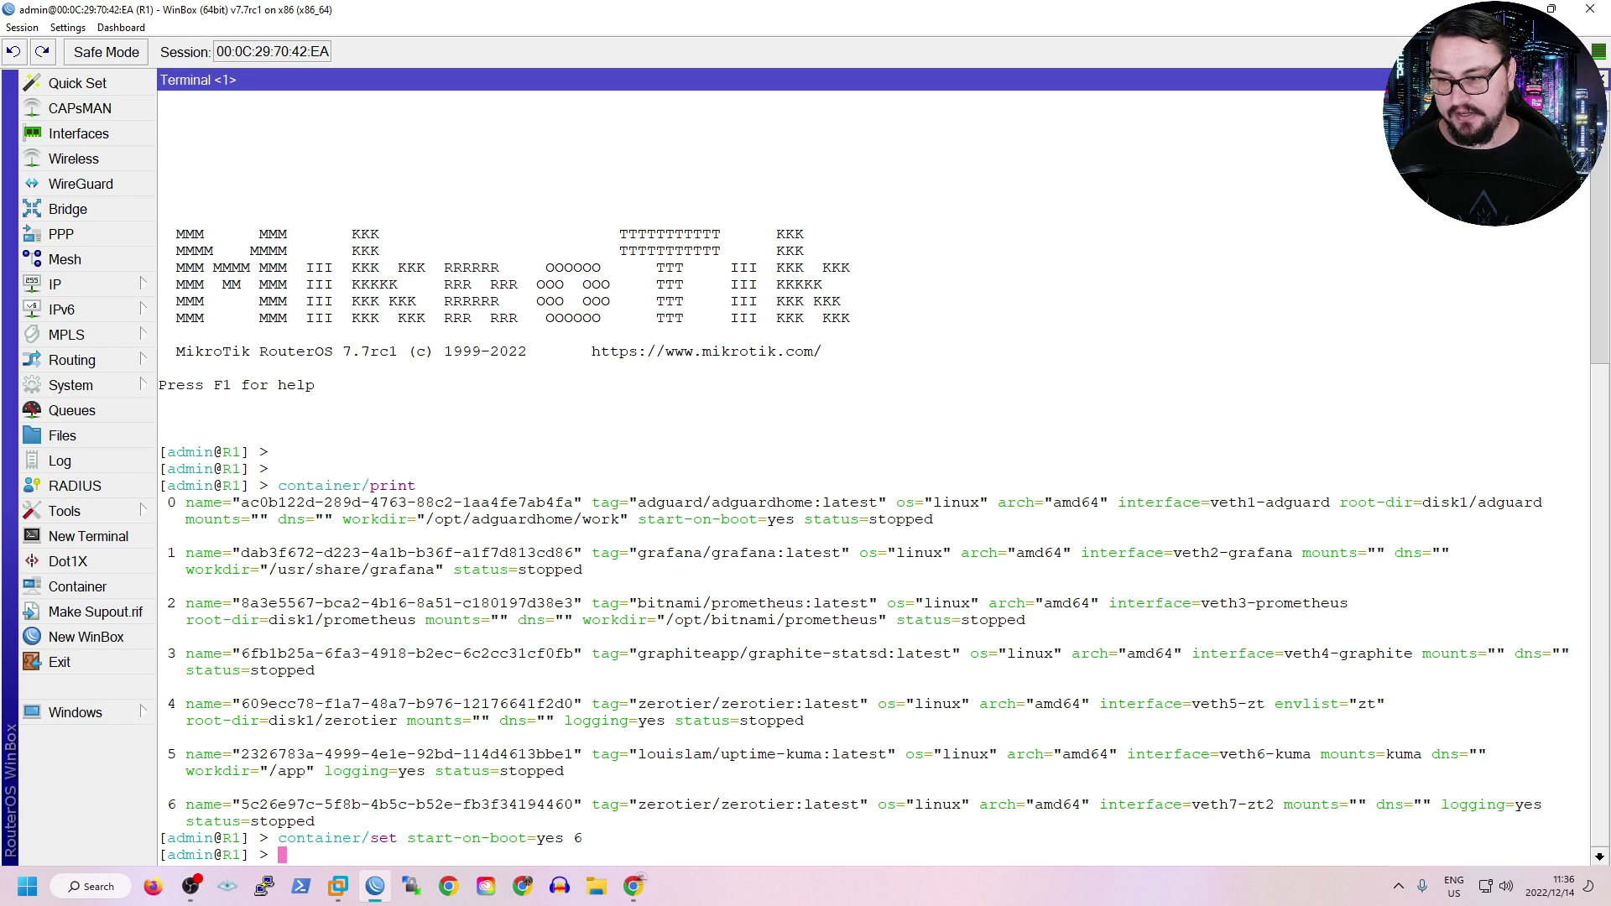
List the containers again and check veth7-zt2 (container 6) shows start-on-boot=yes and running.
type("container/print")
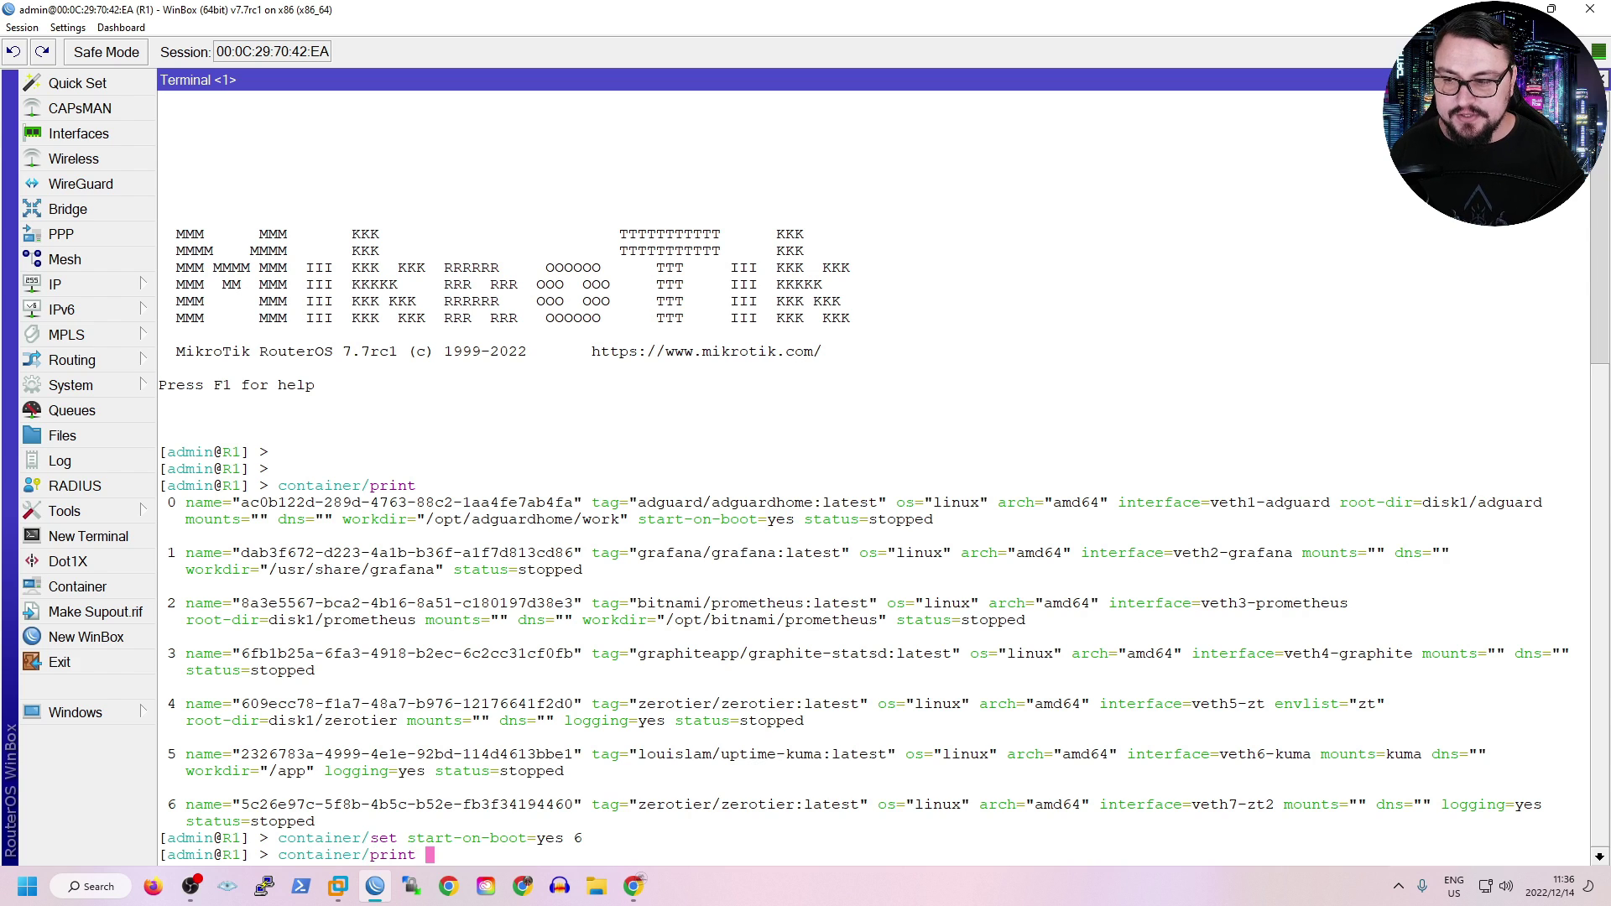
key("Return")
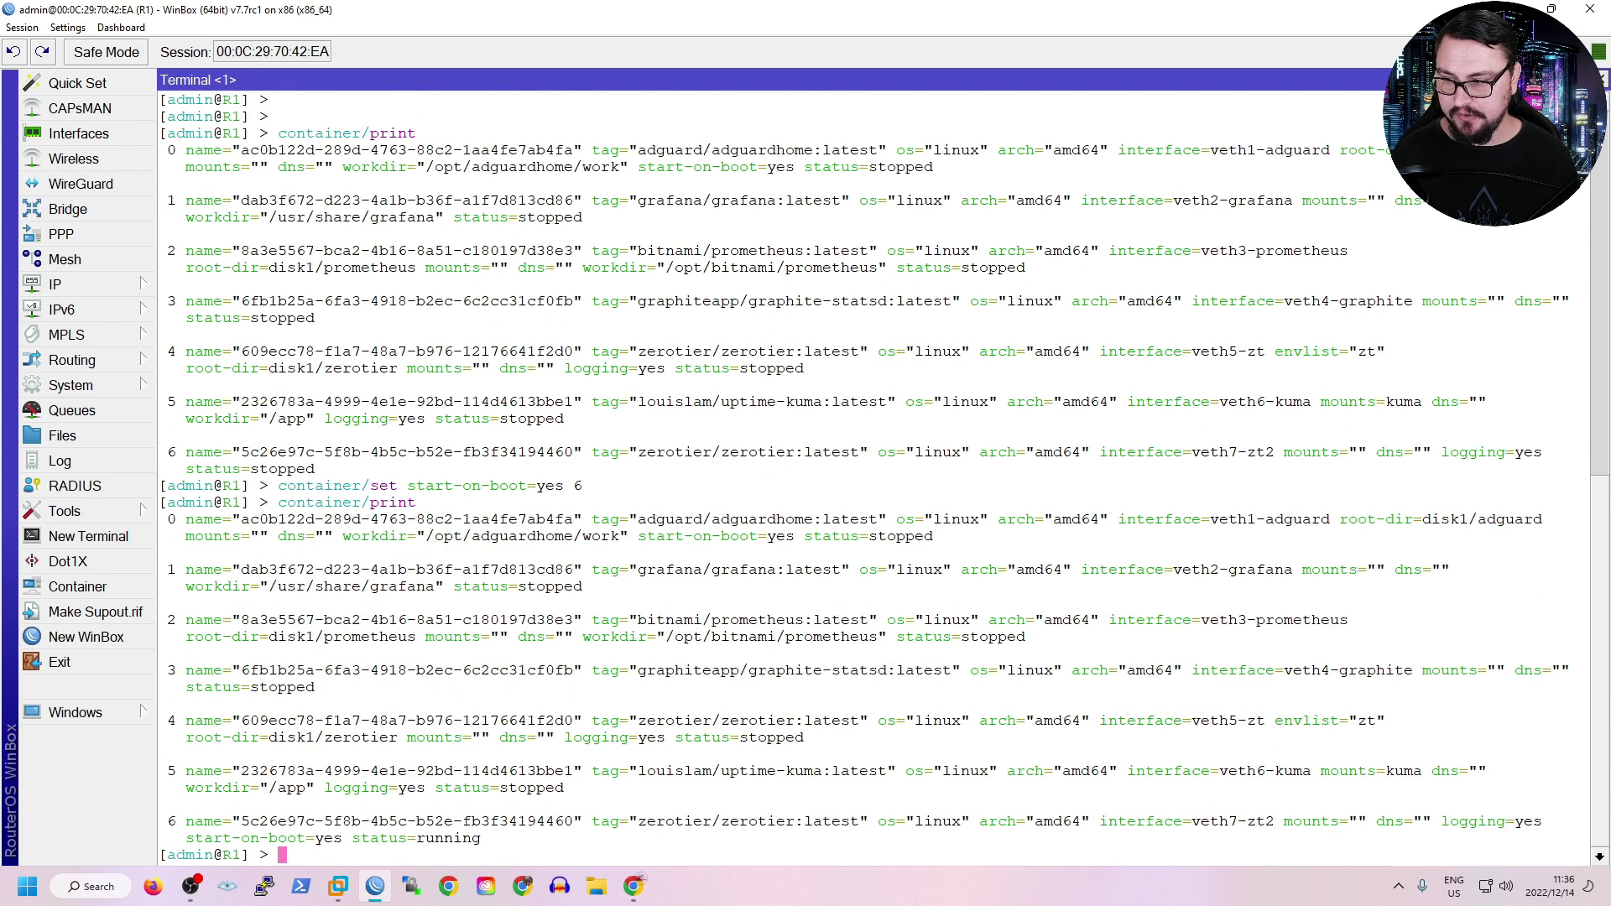
left_click(162, 821)
left_click_drag(1164, 822, 1265, 821)
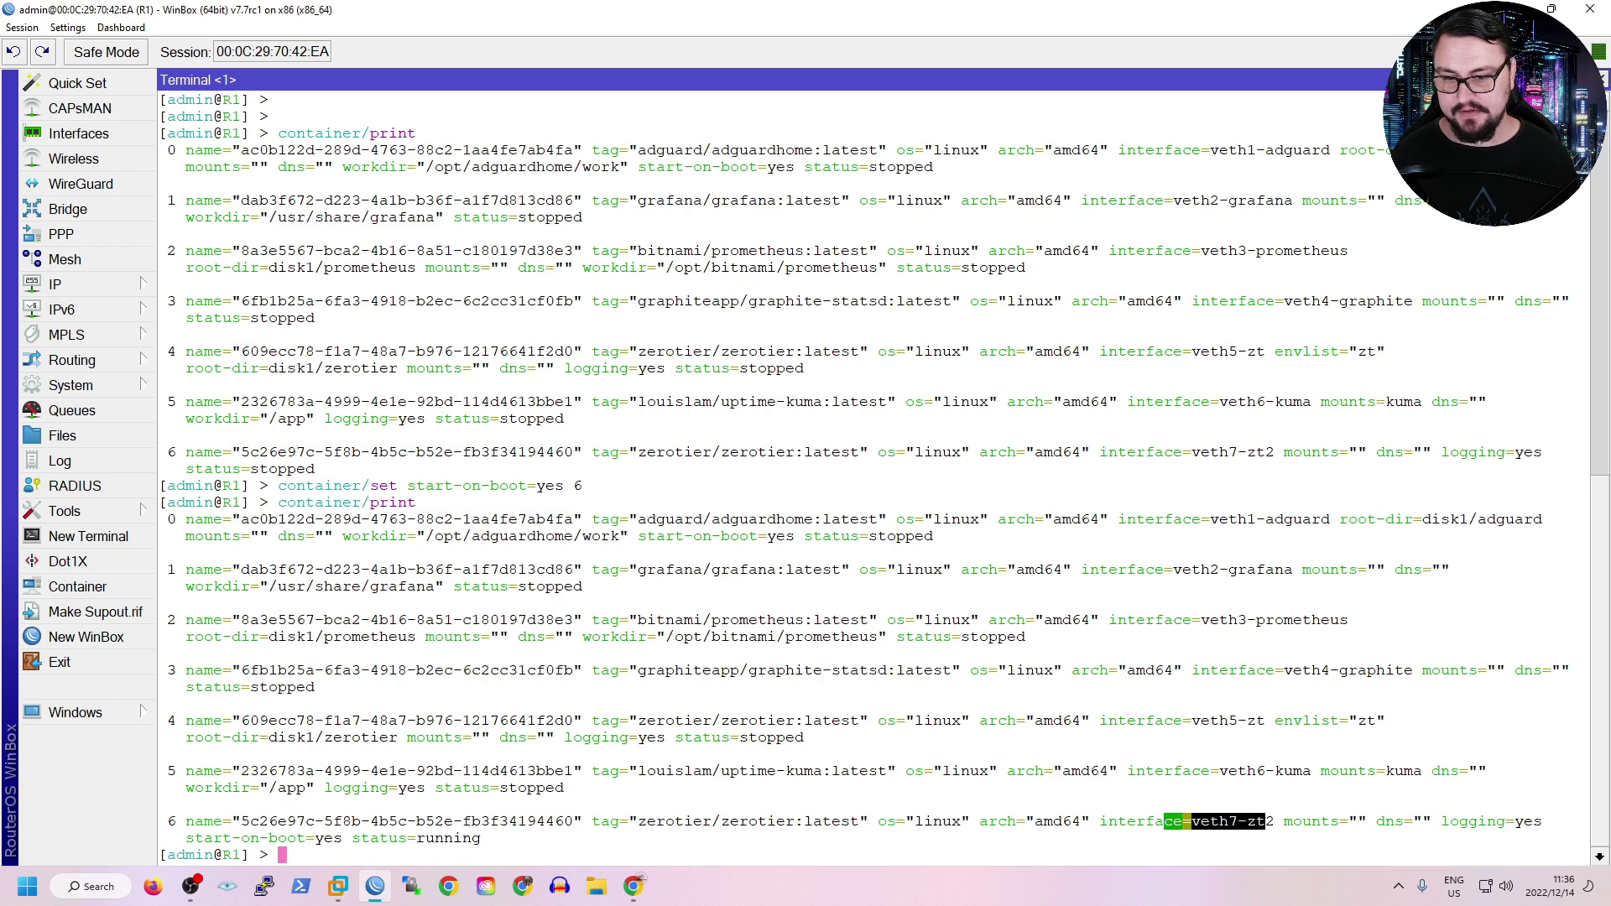
left_click_drag(1163, 821, 1127, 821)
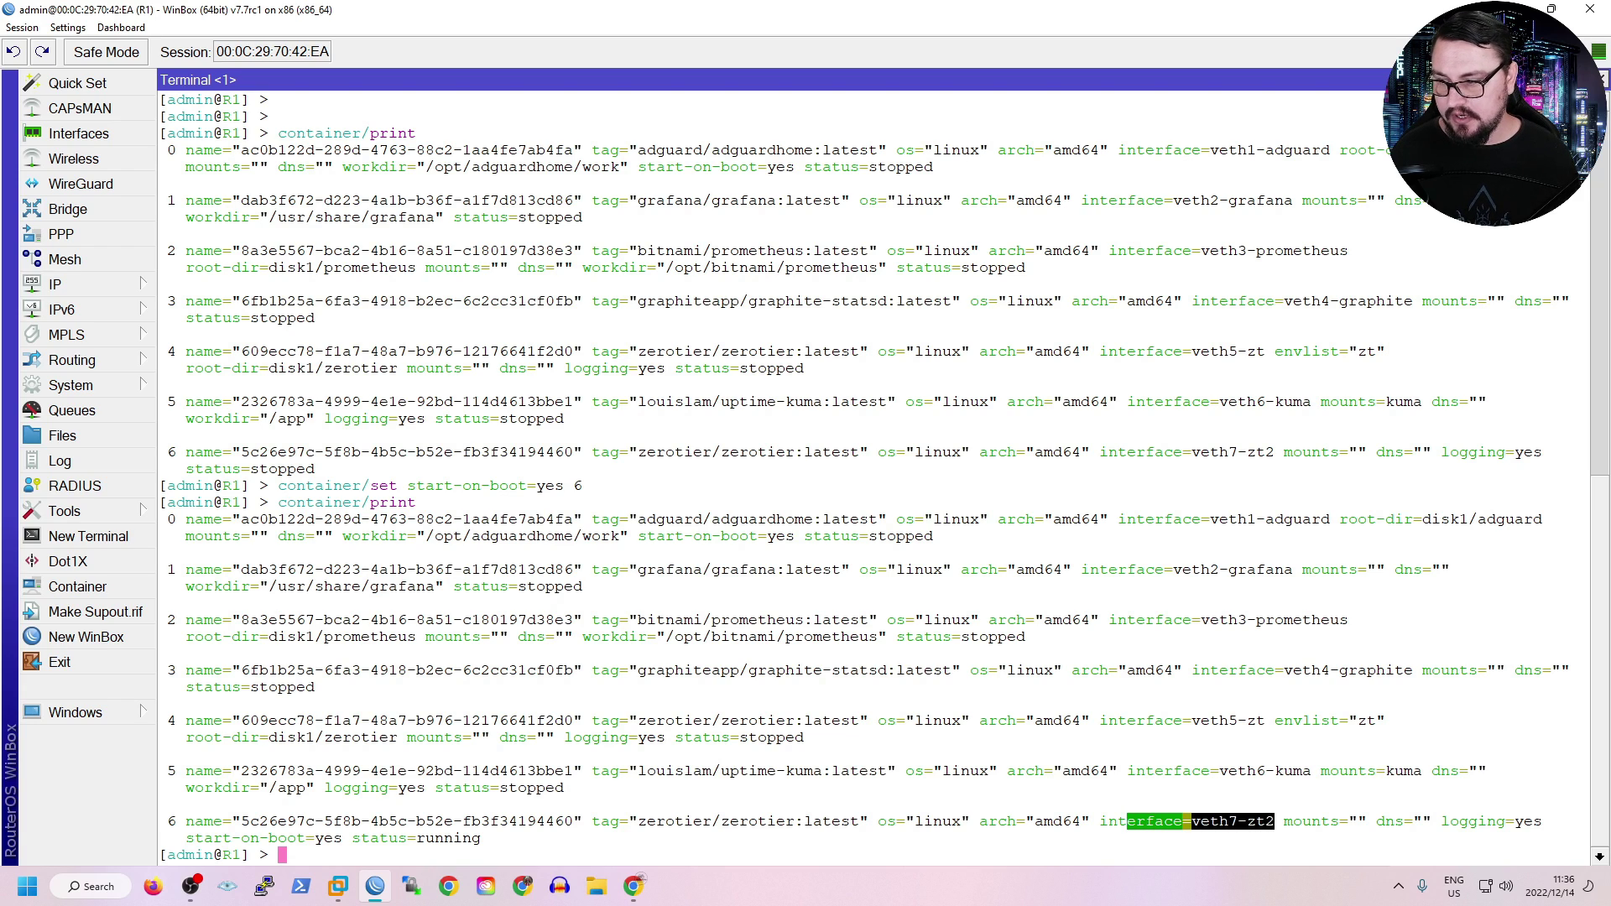
Type the container/shell command at the terminal prompt.
type("container/i")
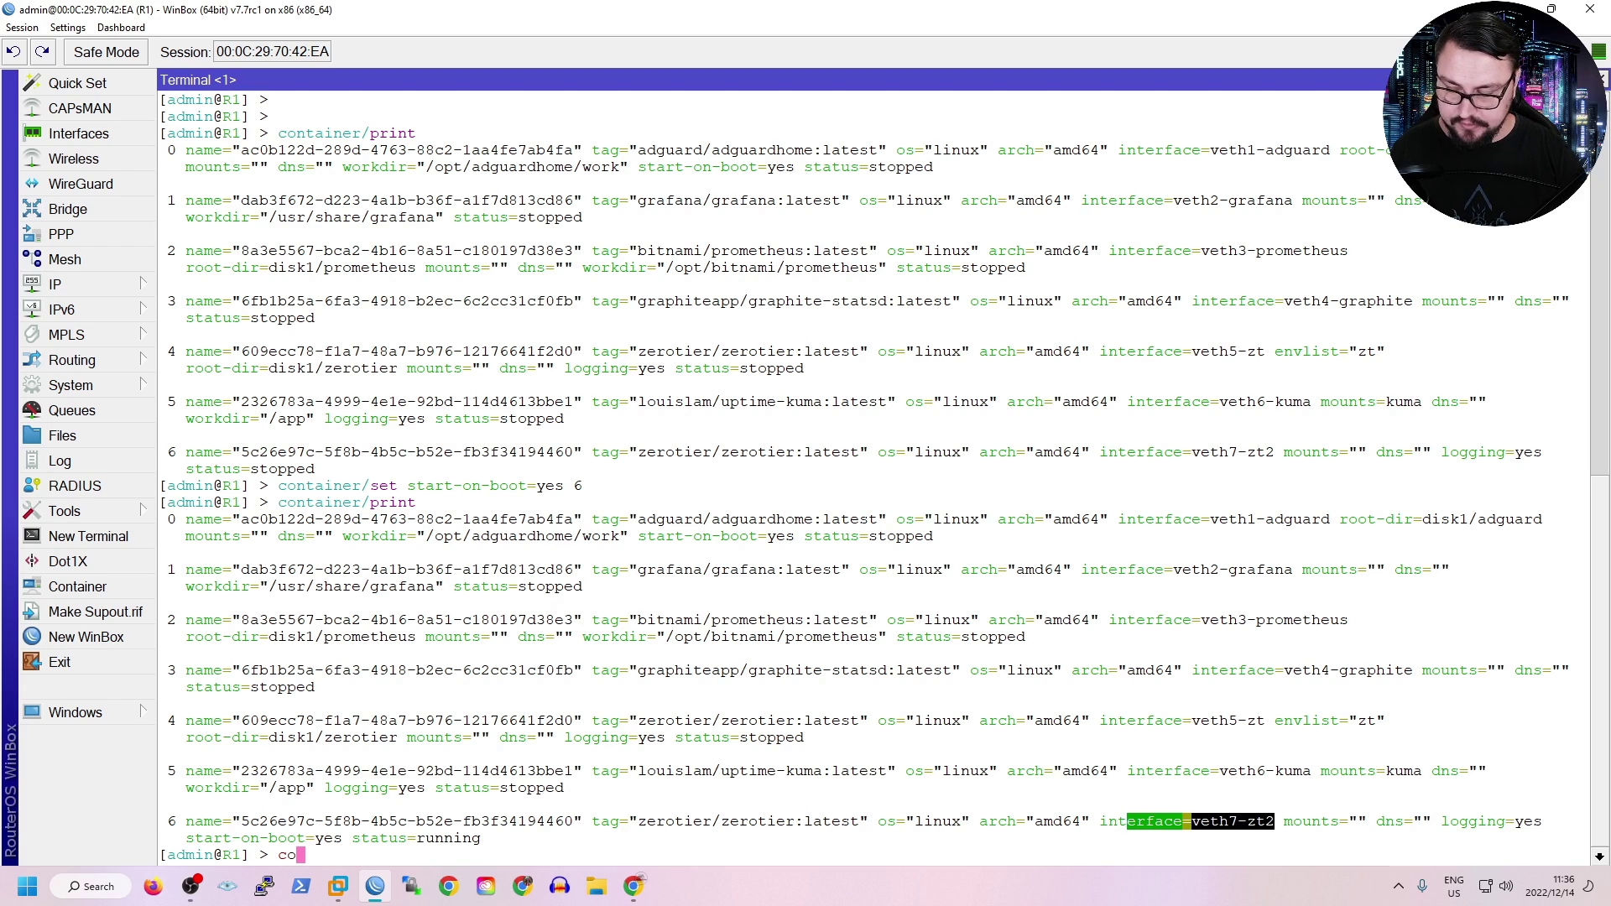
key("BackSpace")
key("Tab")
key("Tab")
type("sh")
key("Tab")
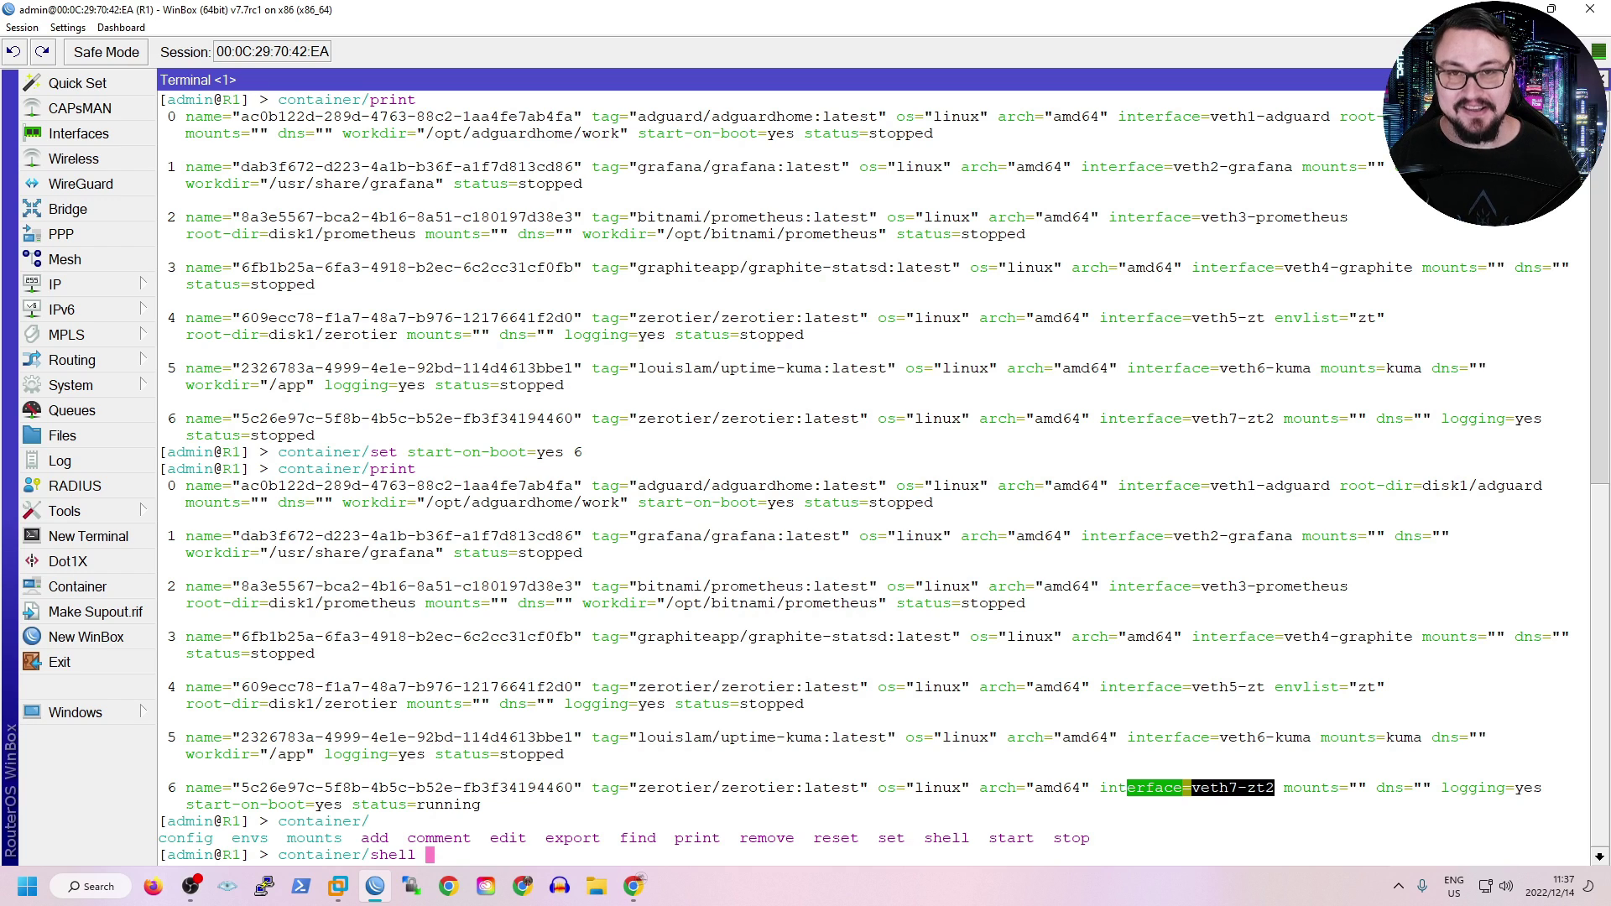
Open a root shell inside container 6 with container/shell 6.
type("6")
key("Return")
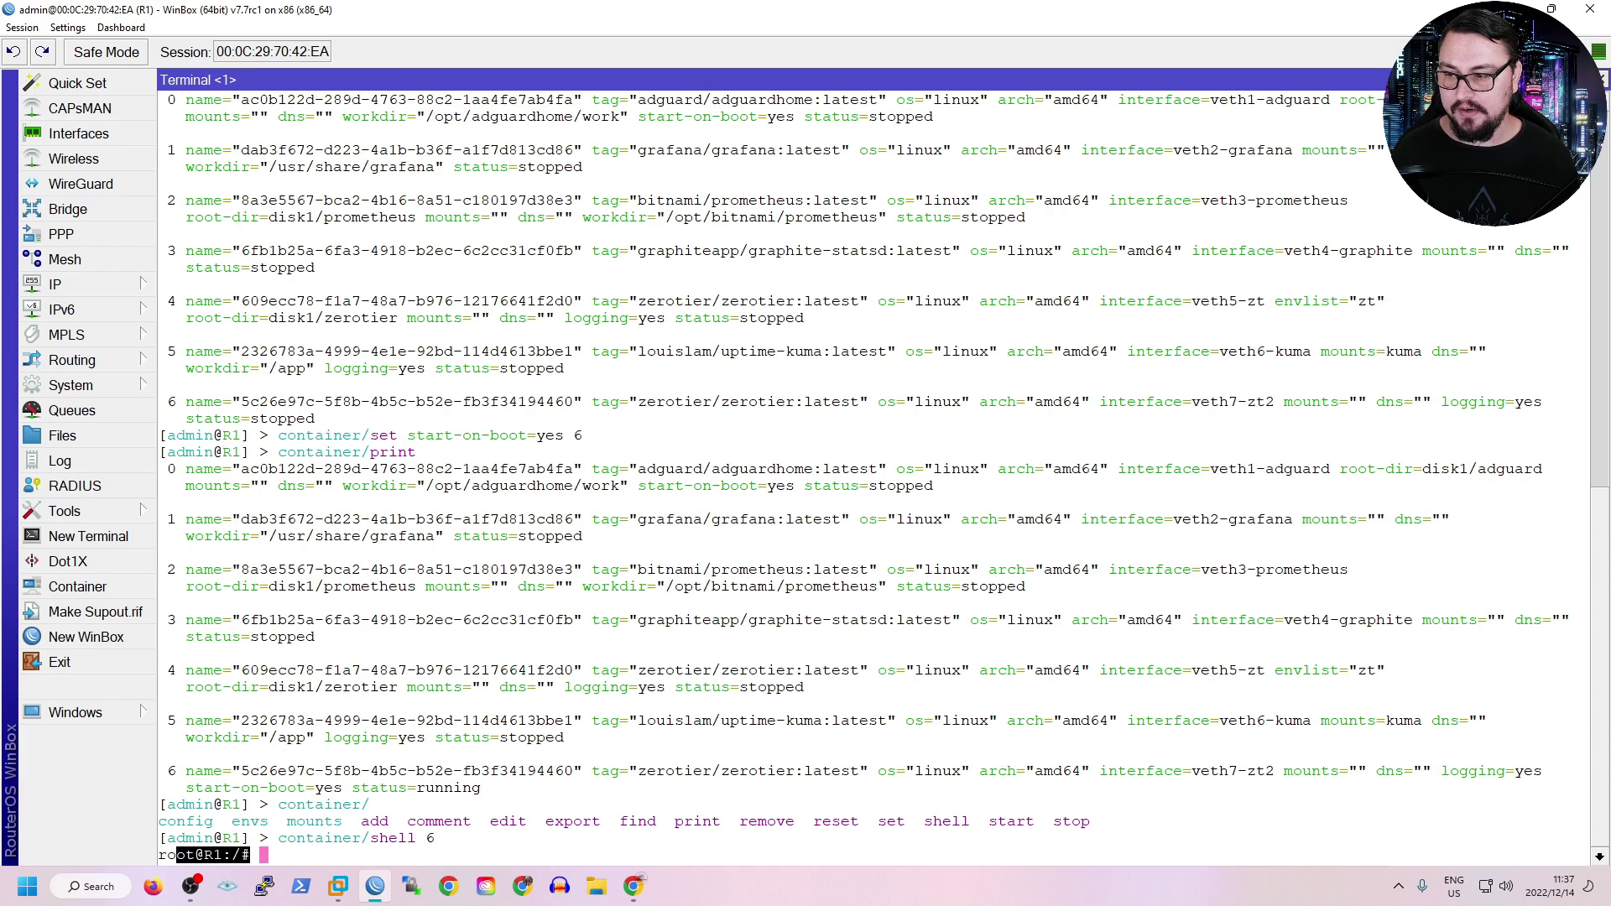
key("Return")
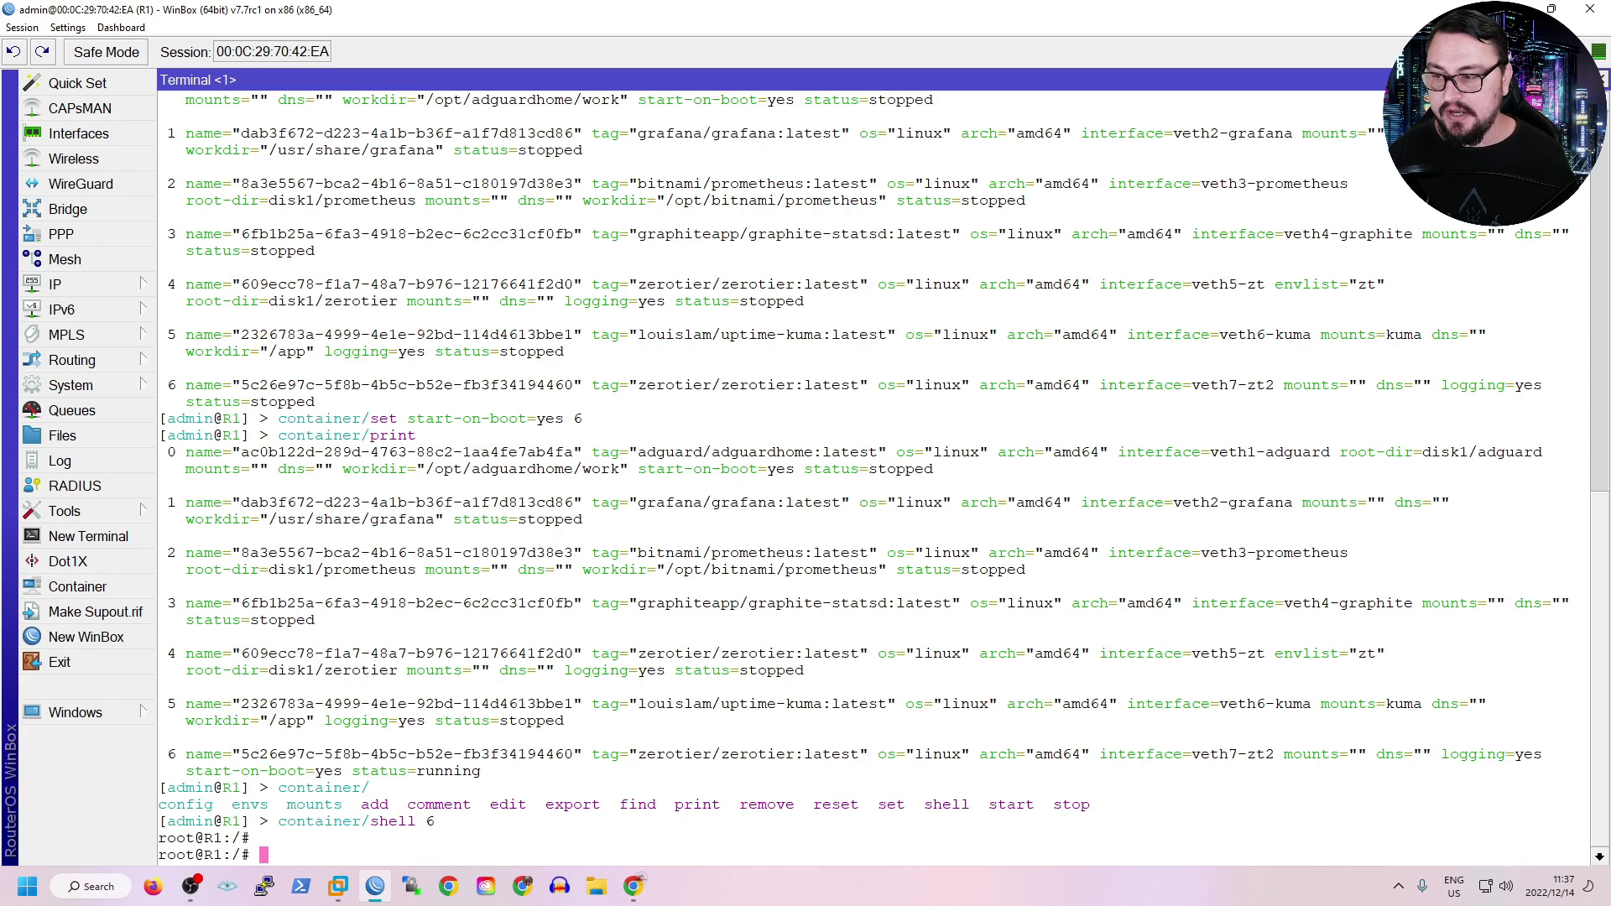
key("Return")
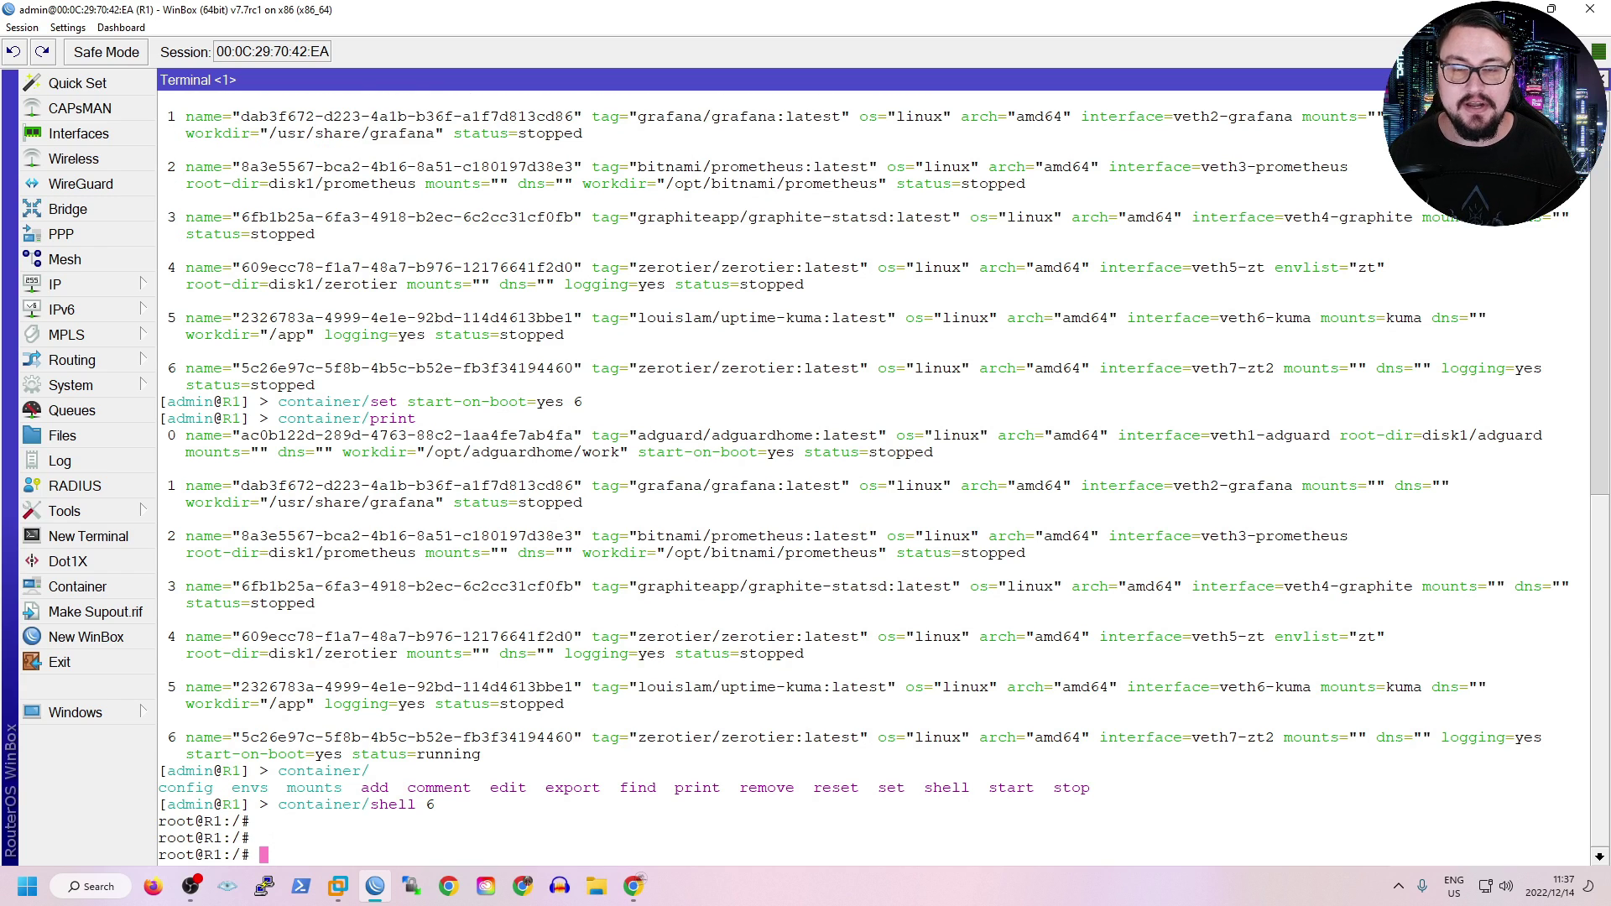
Type 'zerotier-cli join' at the root prompt, leaving room for the network ID.
type("zerotier-")
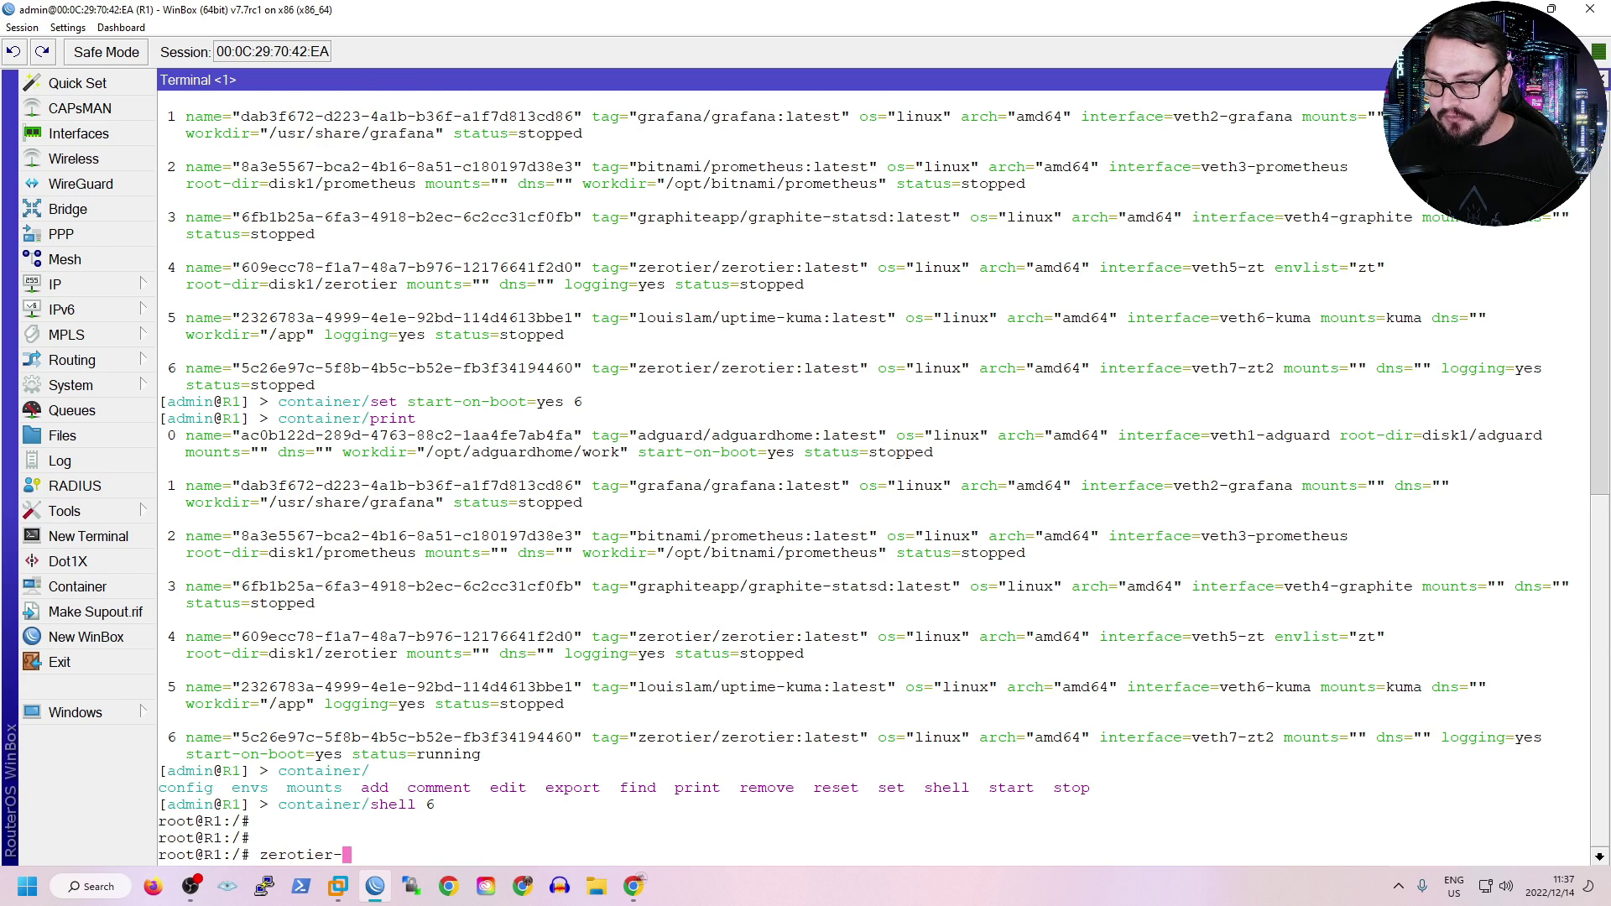
type("cli")
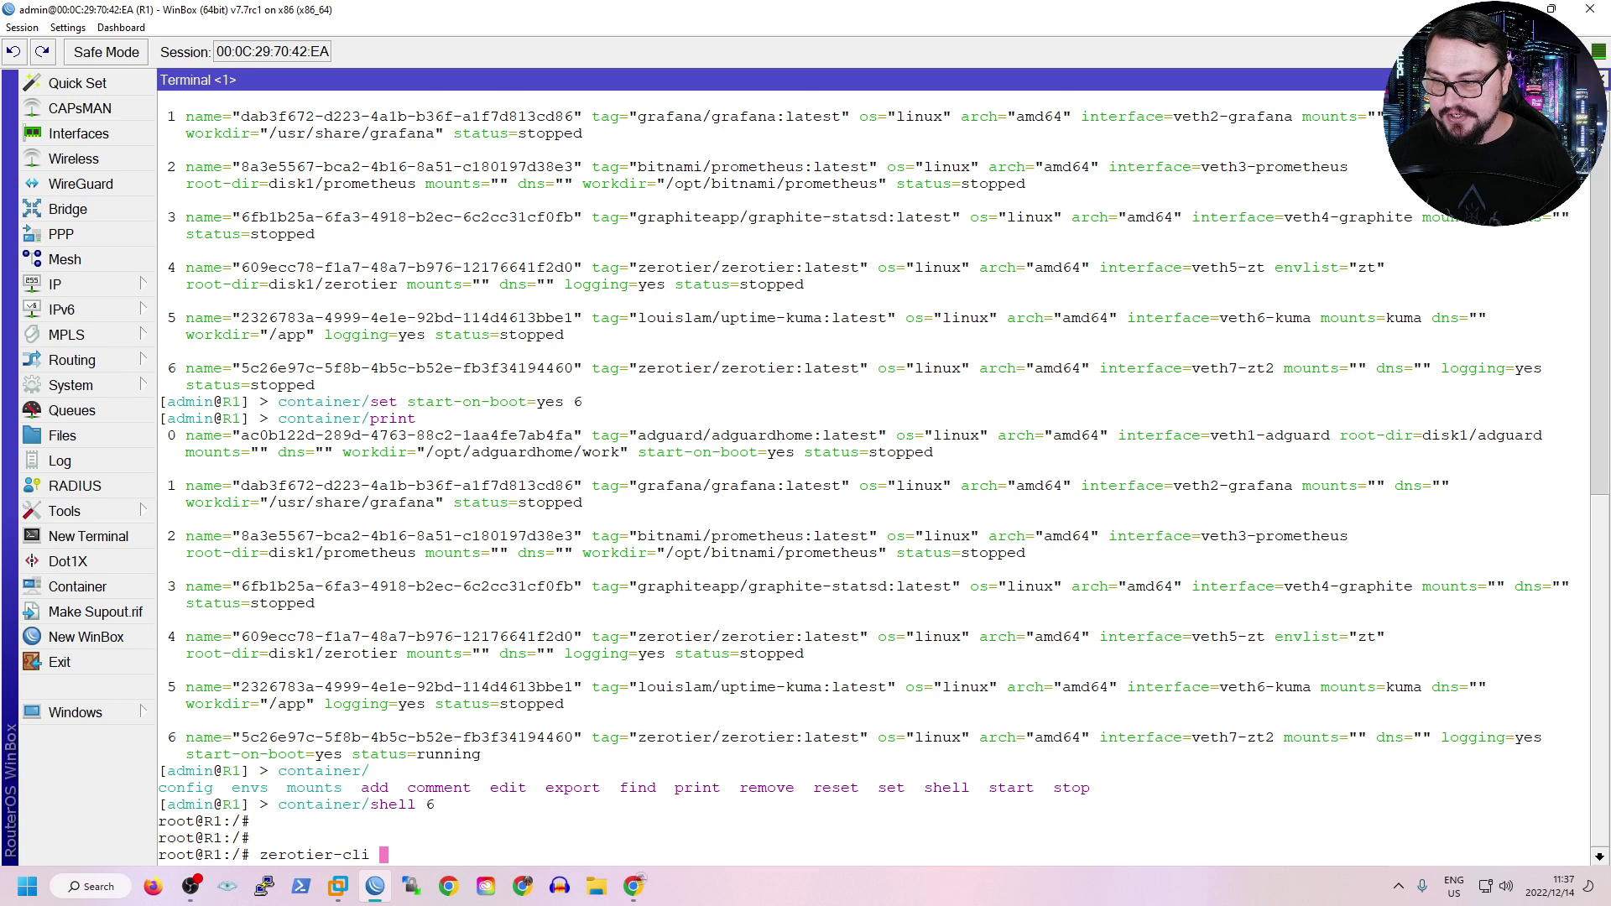
key("Tab")
key("Tab")
key("Tab")
type("j")
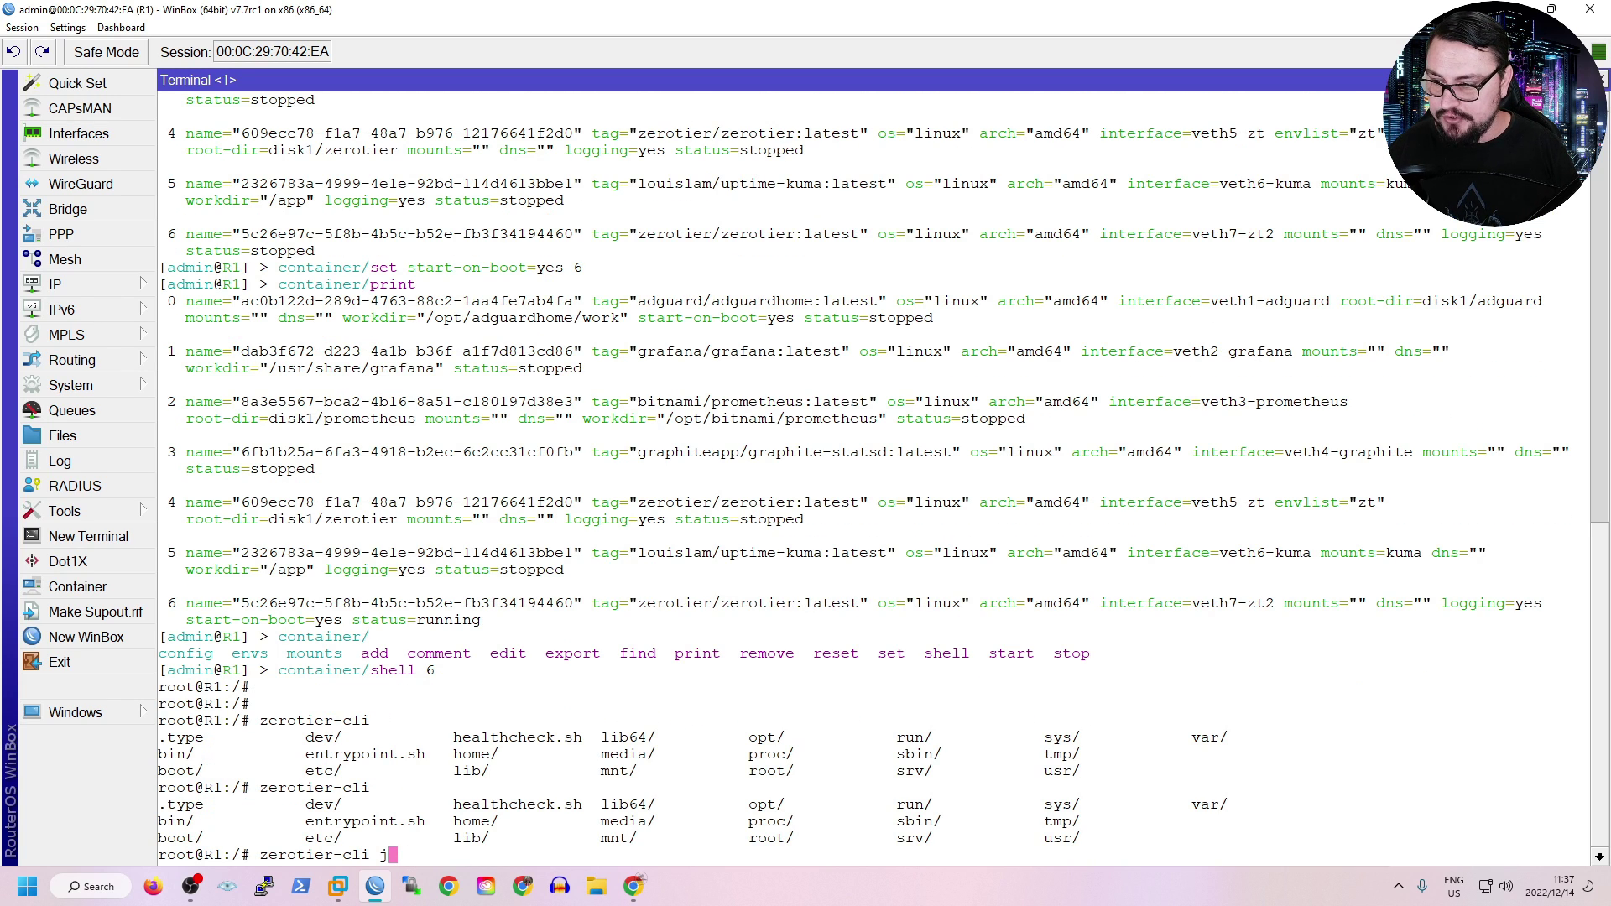
type("oin")
key("Tab")
key("Tab")
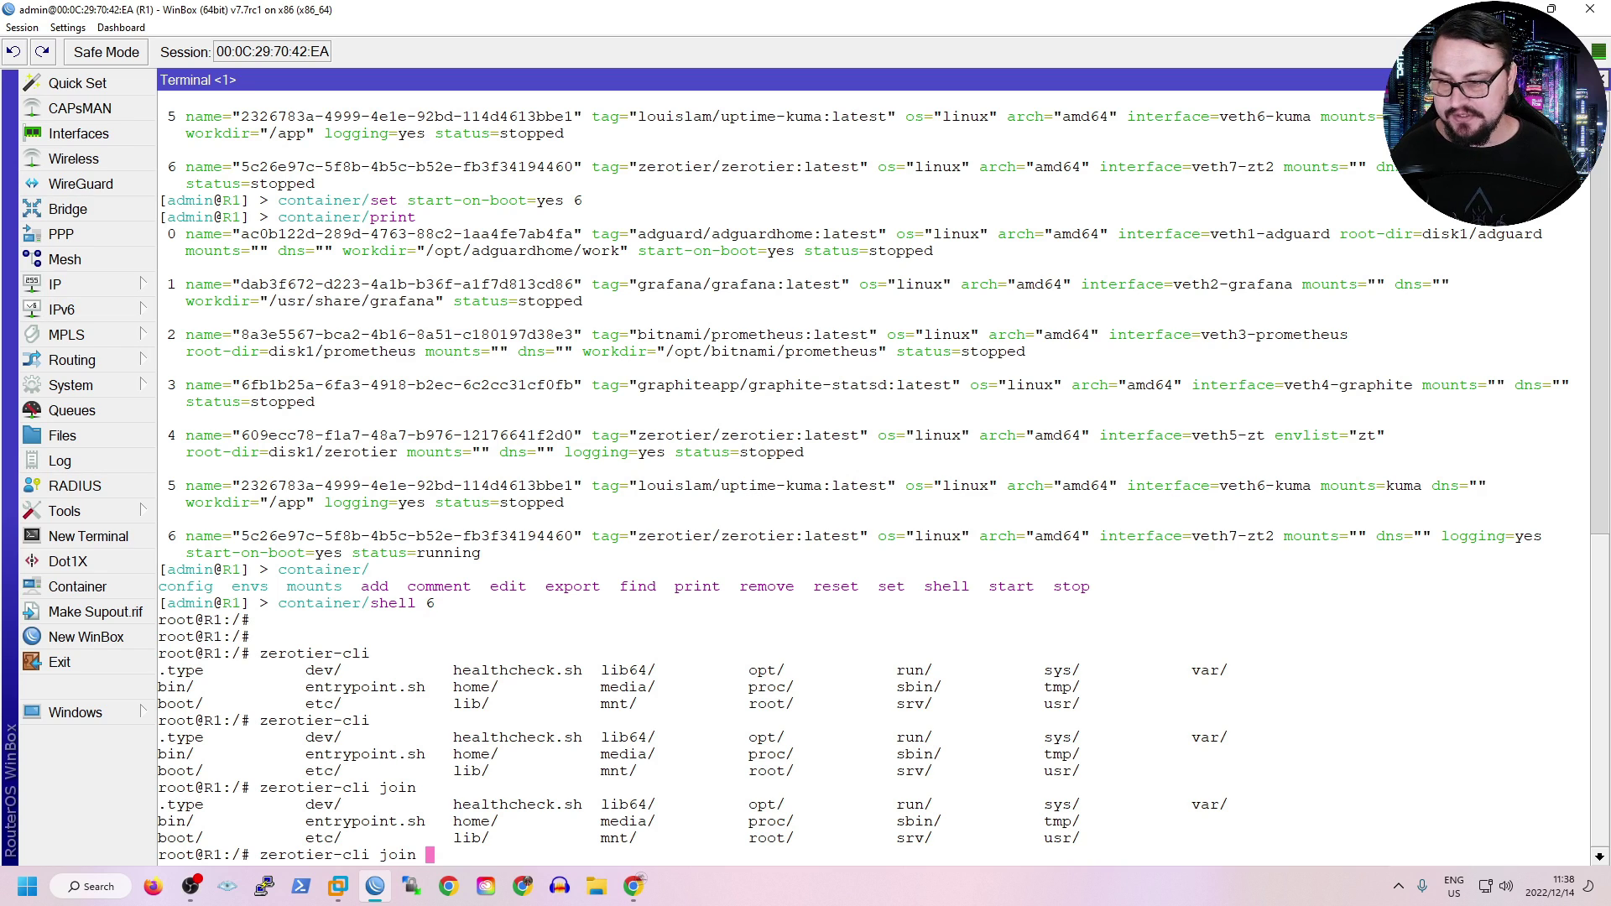
Open the desperate_henry network in ZeroTier Central and select its Network ID for copying.
mouse_move(633, 885)
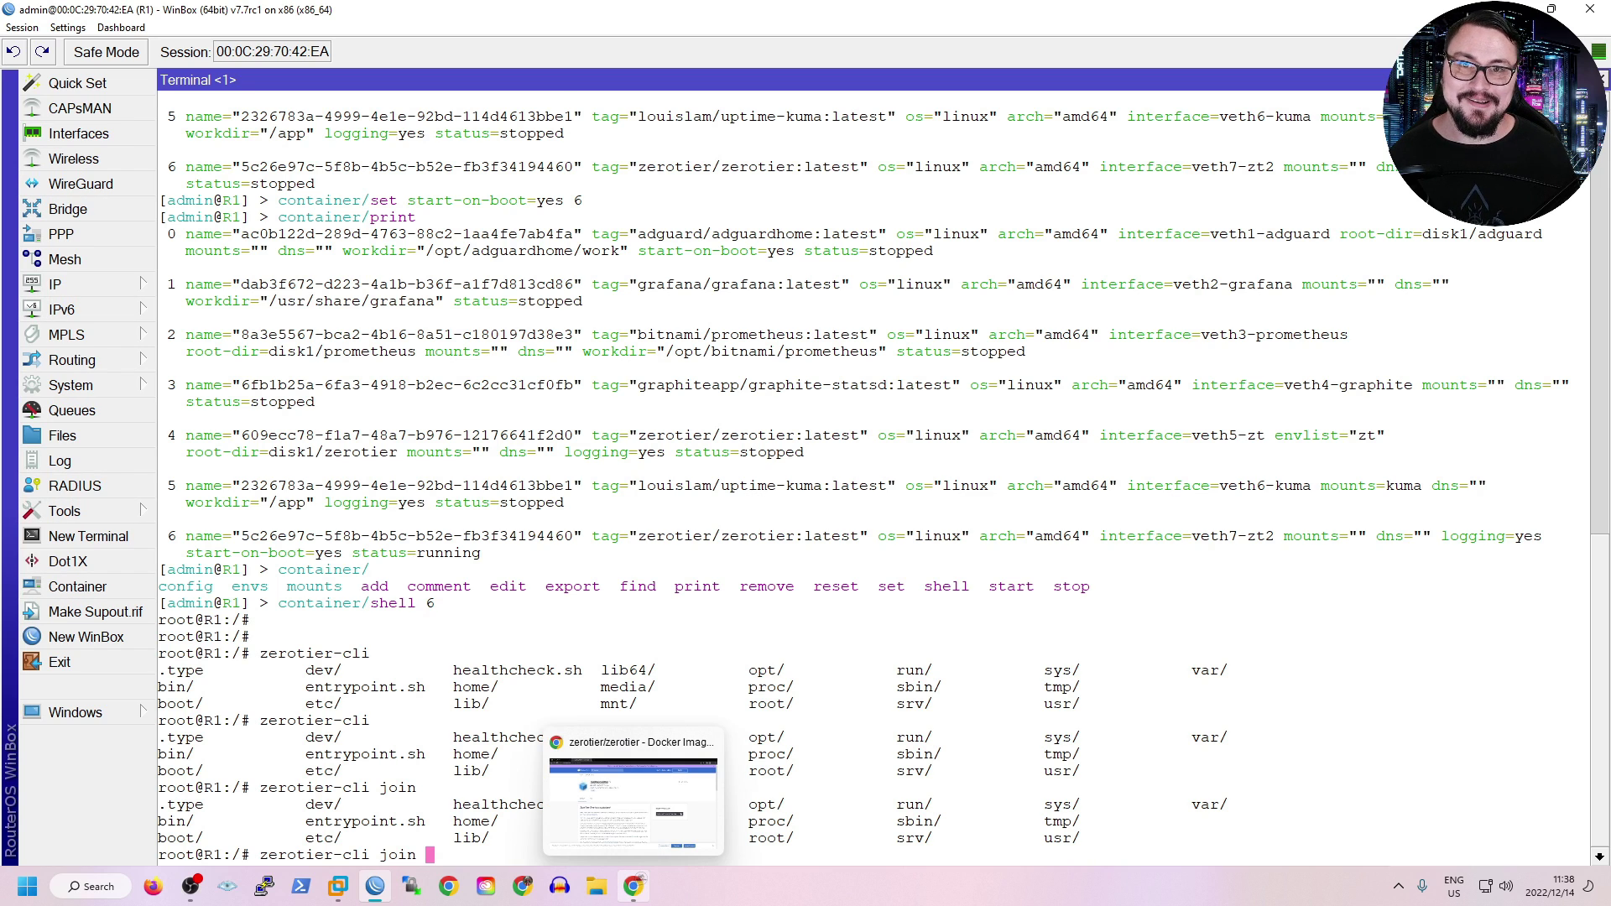
left_click(633, 805)
key("ctrl+1")
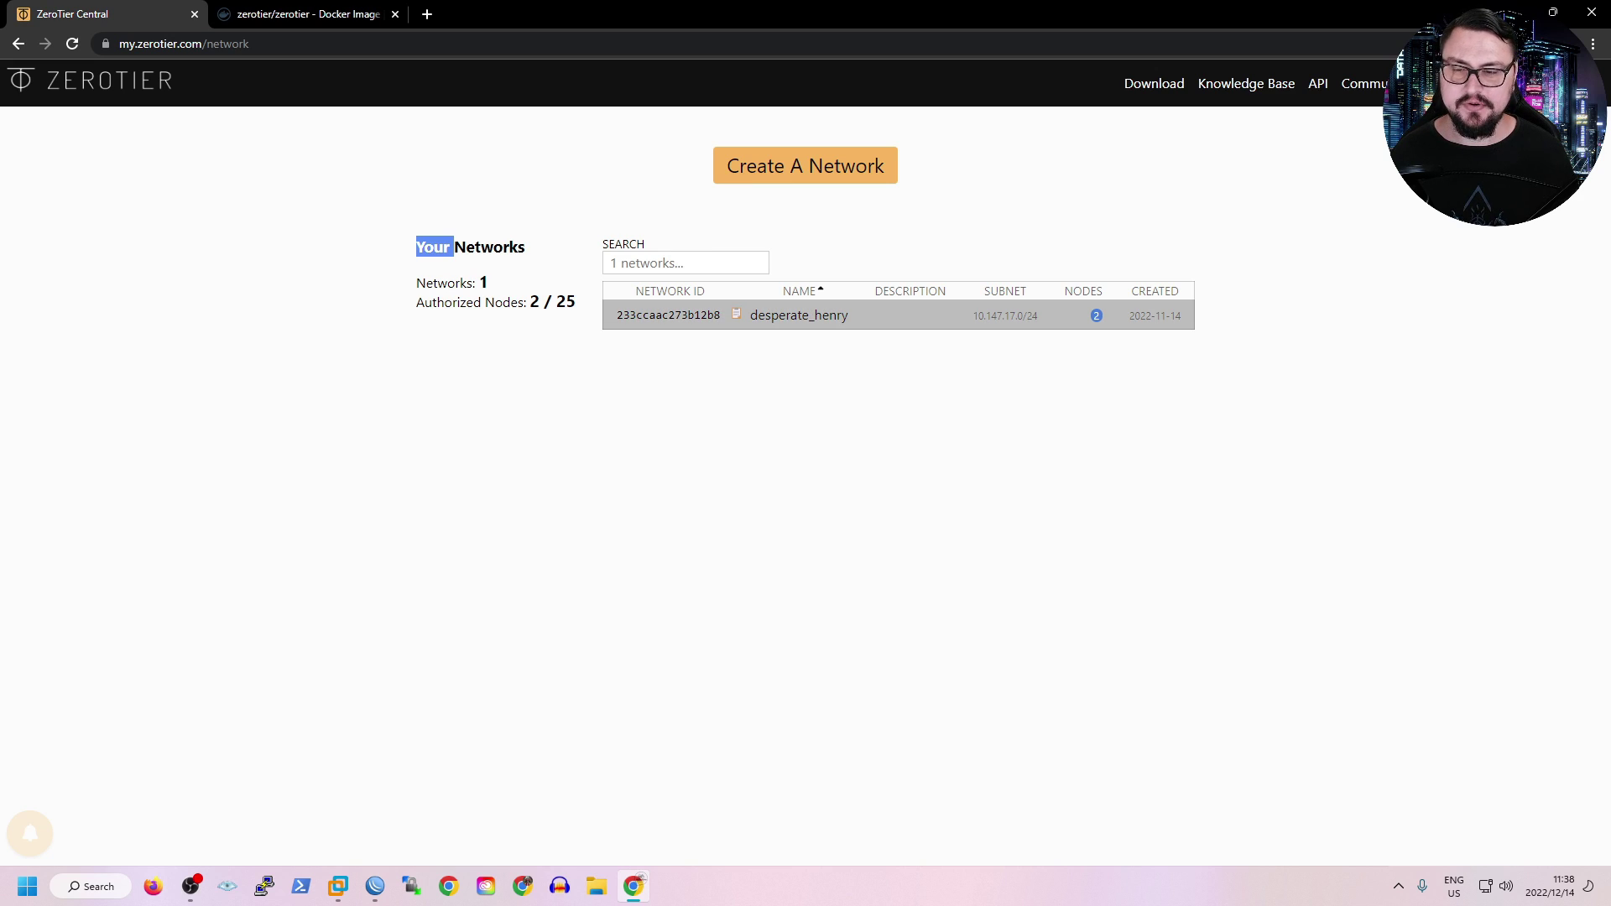
left_click(799, 316)
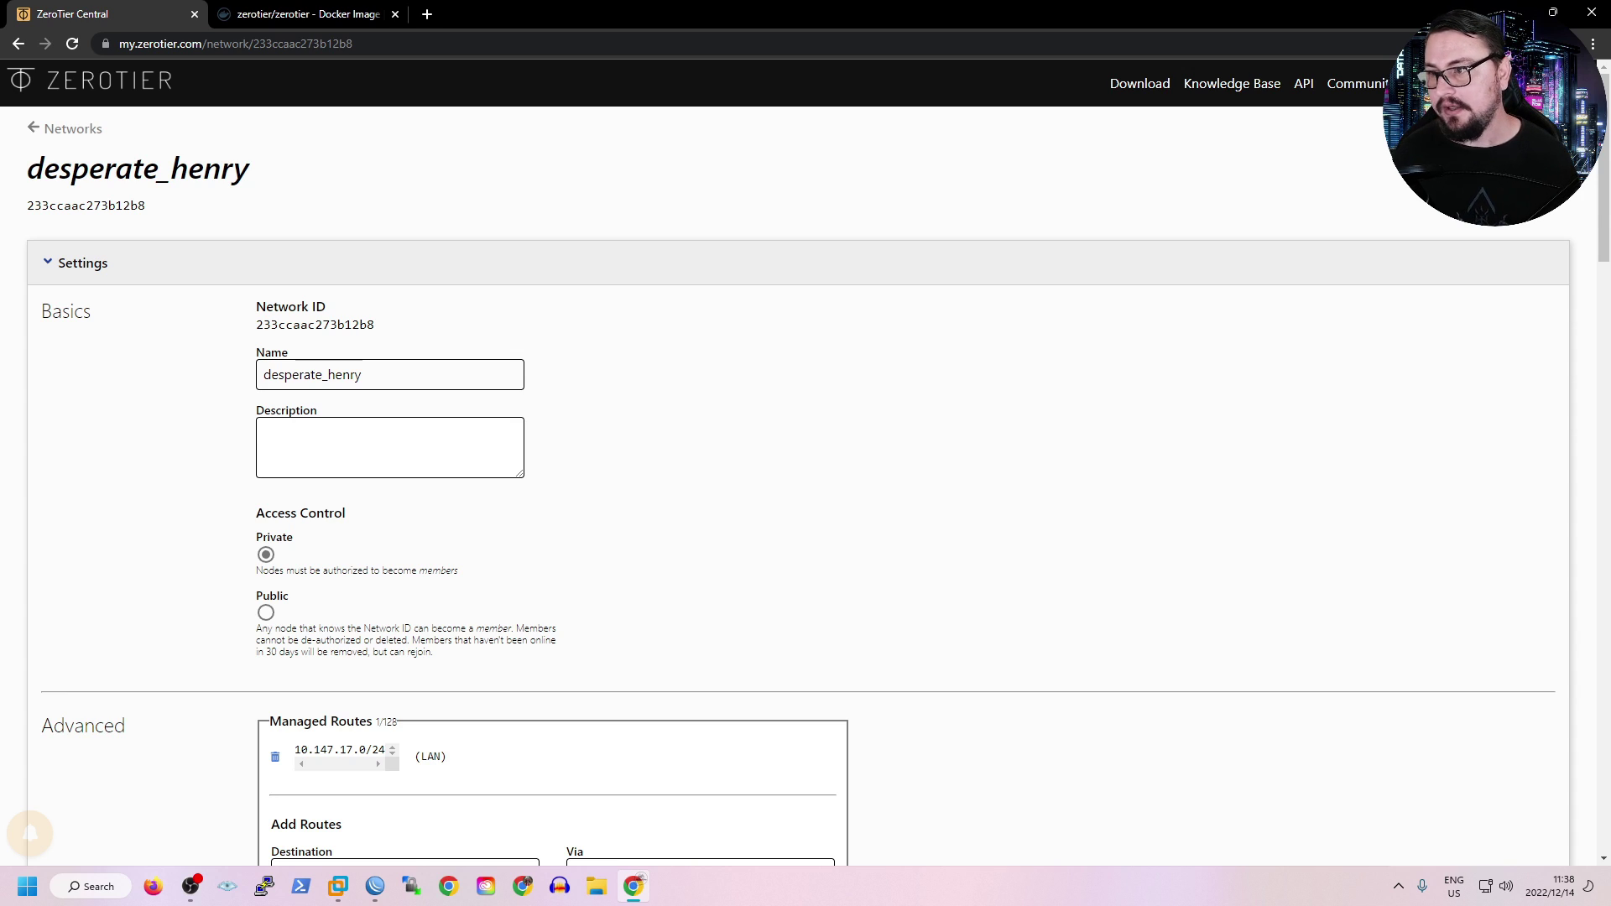
double_click(315, 324)
key("ctrl+c")
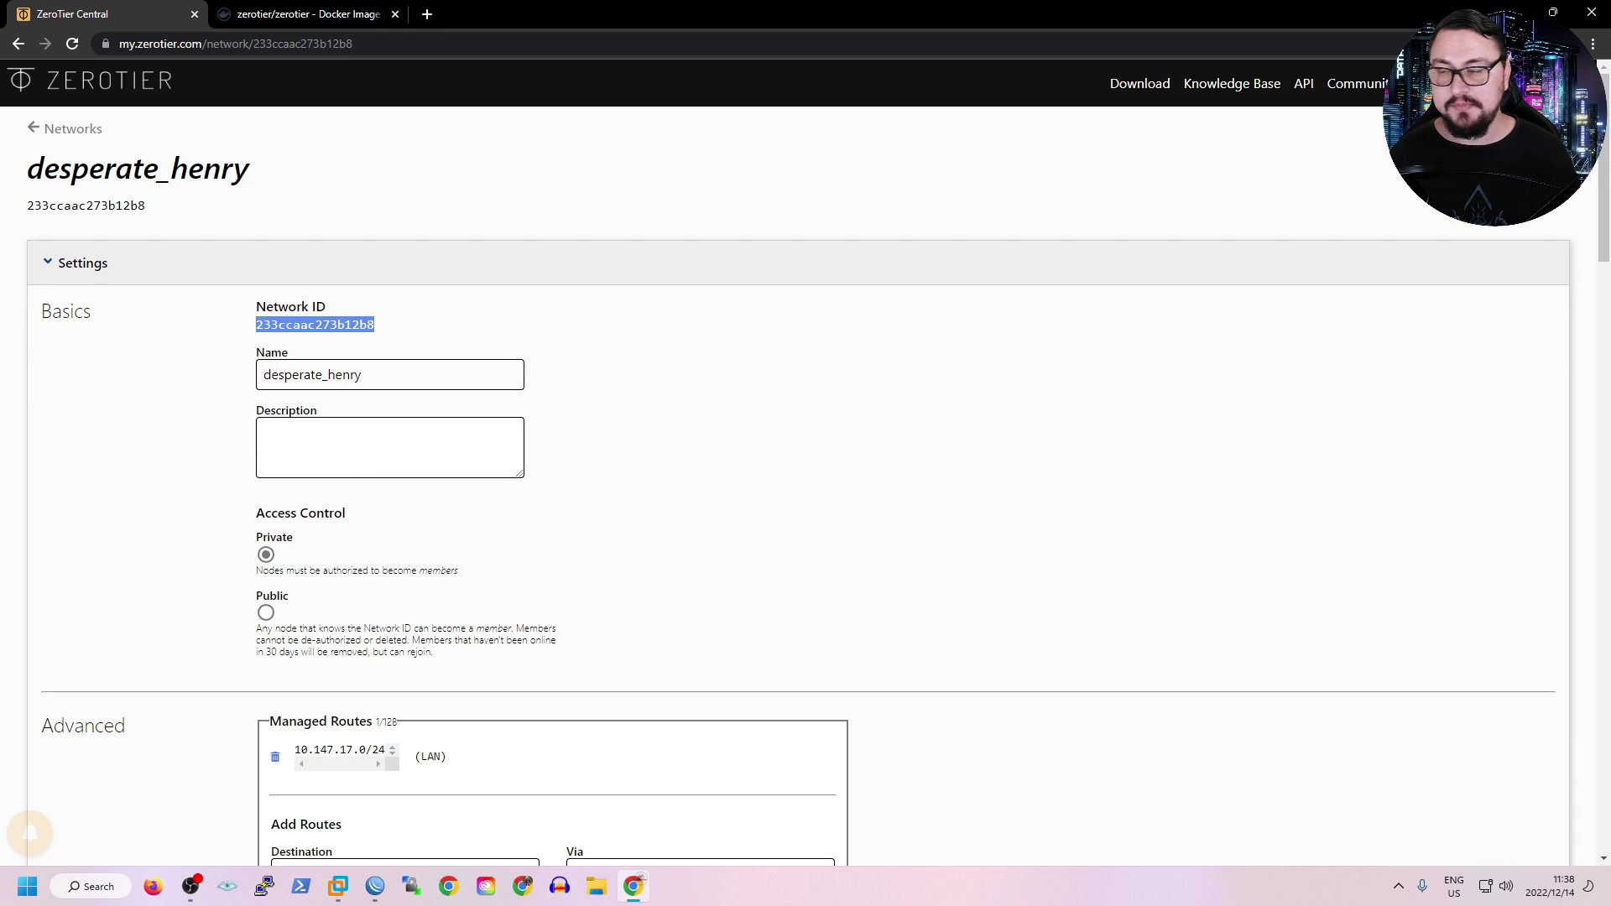
Scroll past Managed Routes and IPv4 Auto-Assign down to the two-member Members list.
scroll(805, 461, "down", 10)
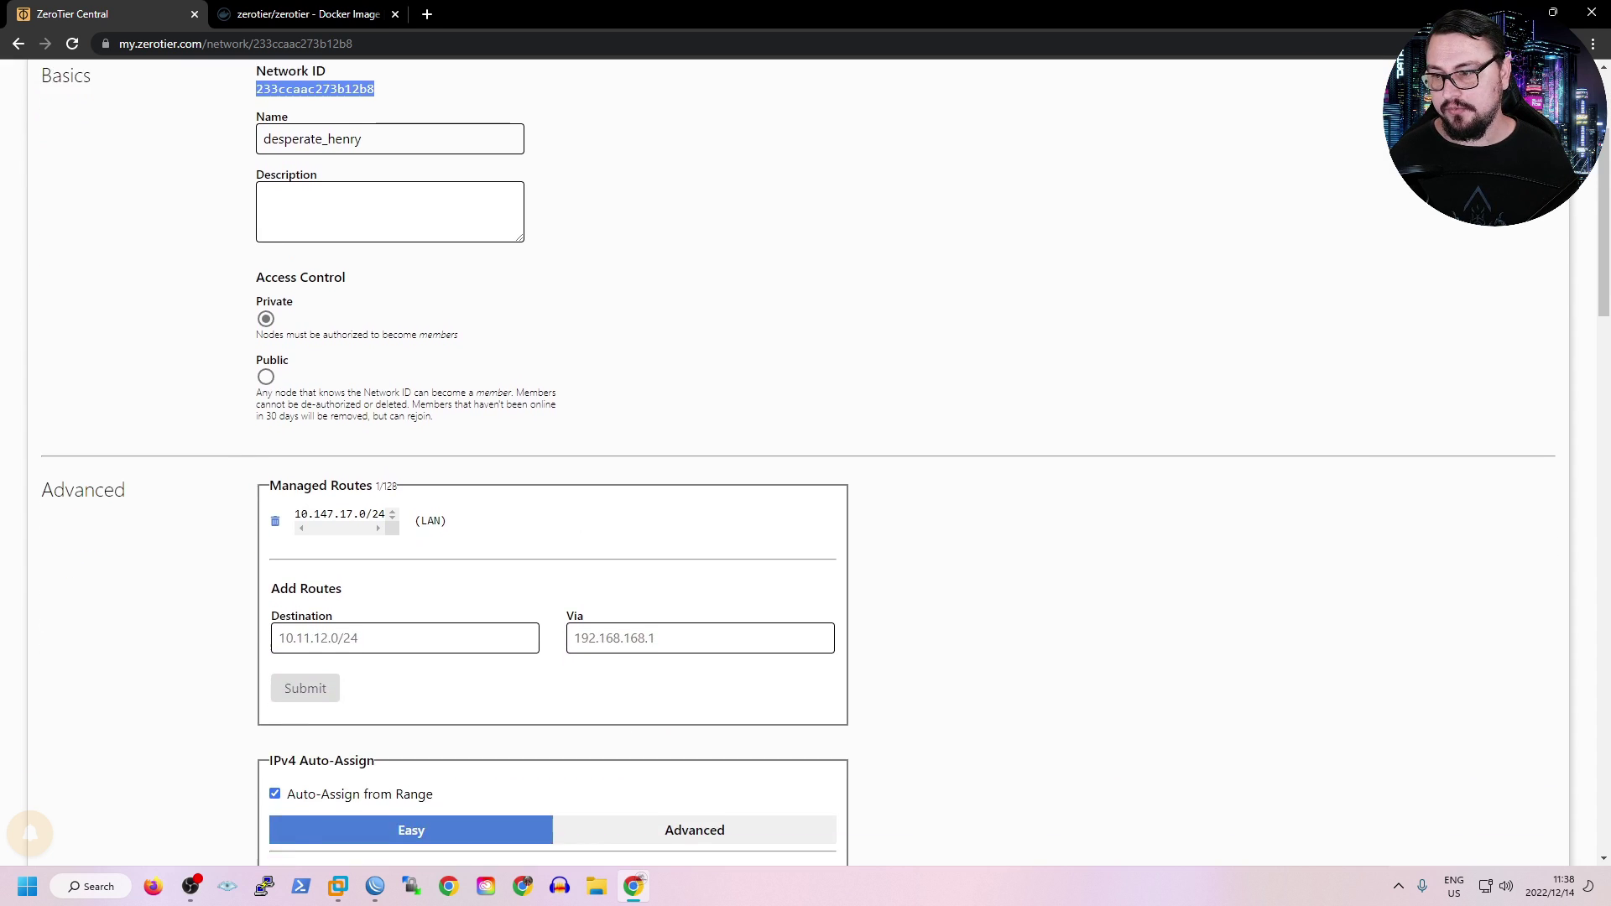
scroll(806, 461, "down", 10)
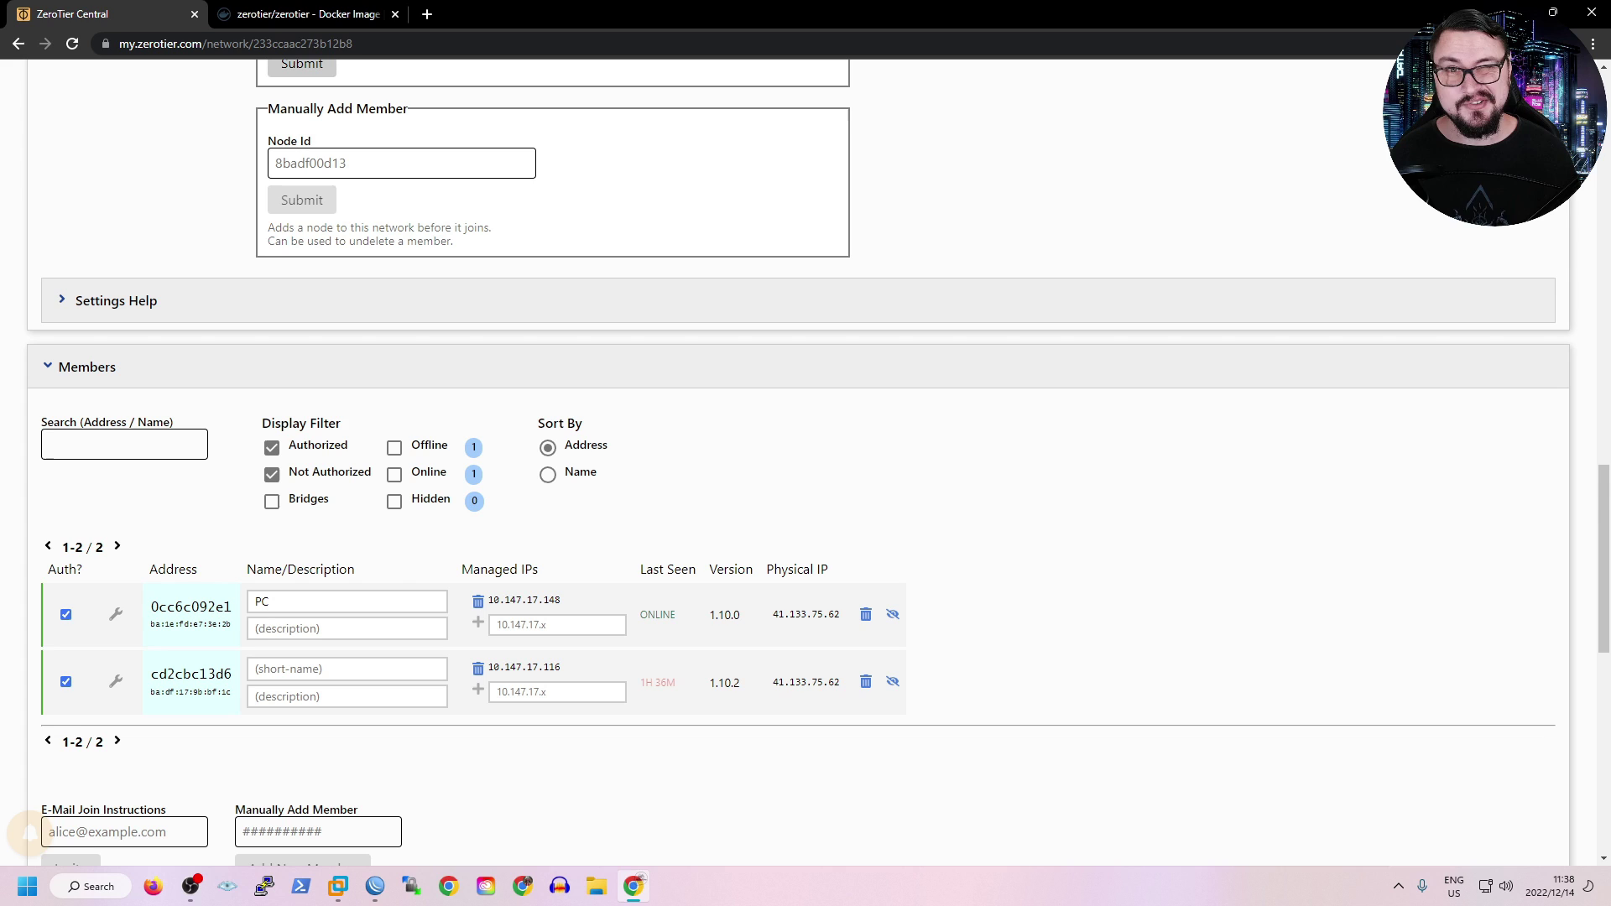
scroll(806, 461, "down", 1)
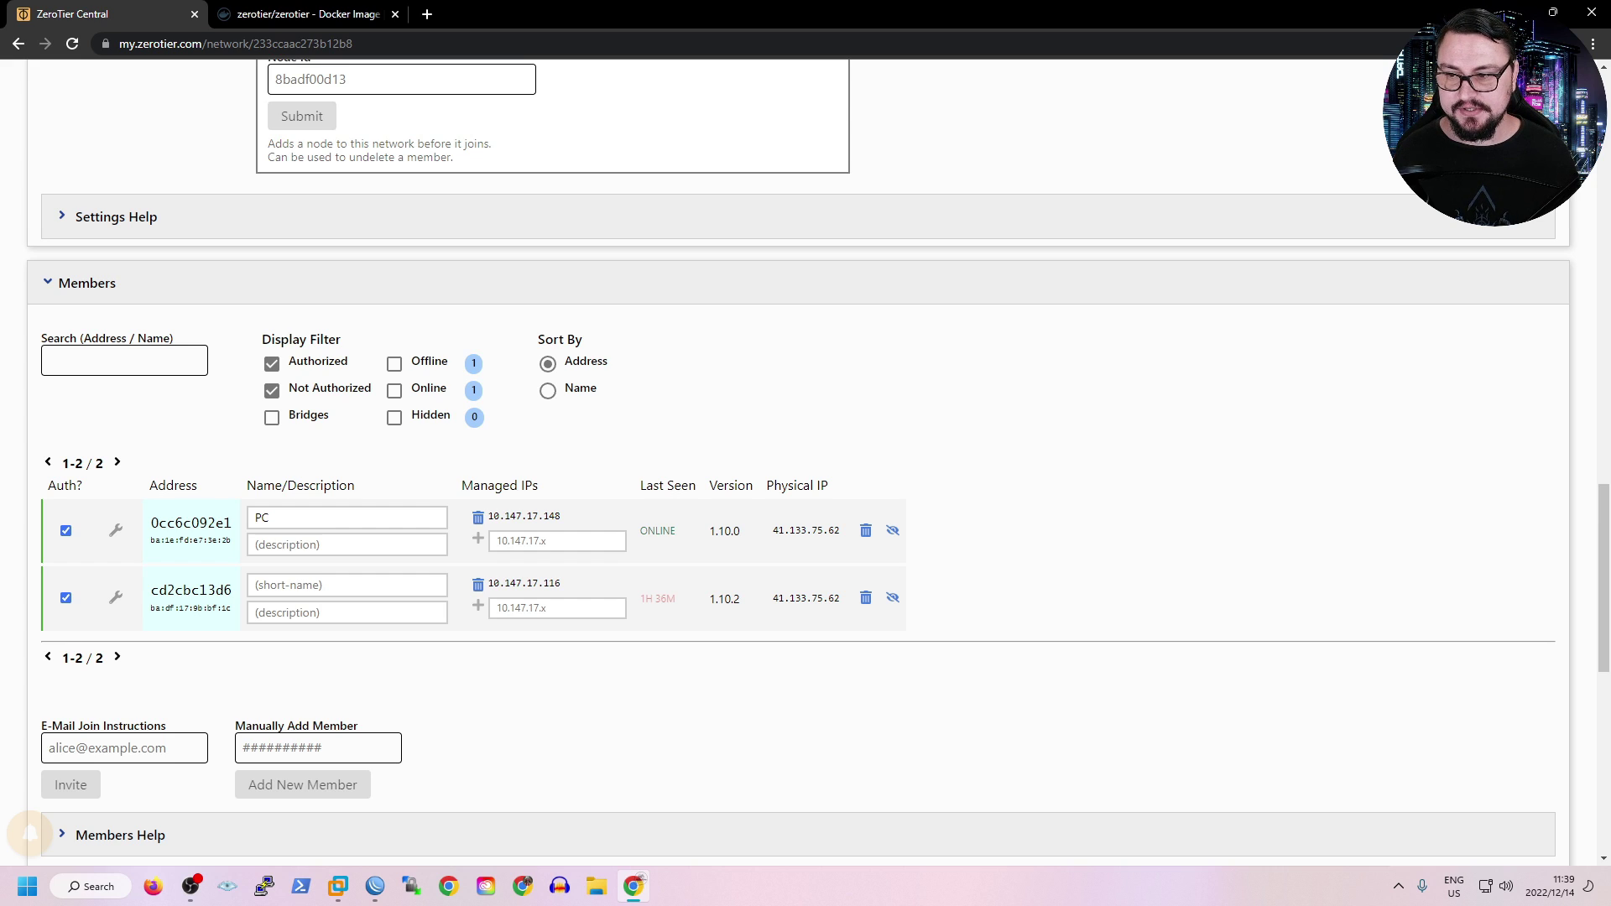
scroll(554, 504, "up", 15)
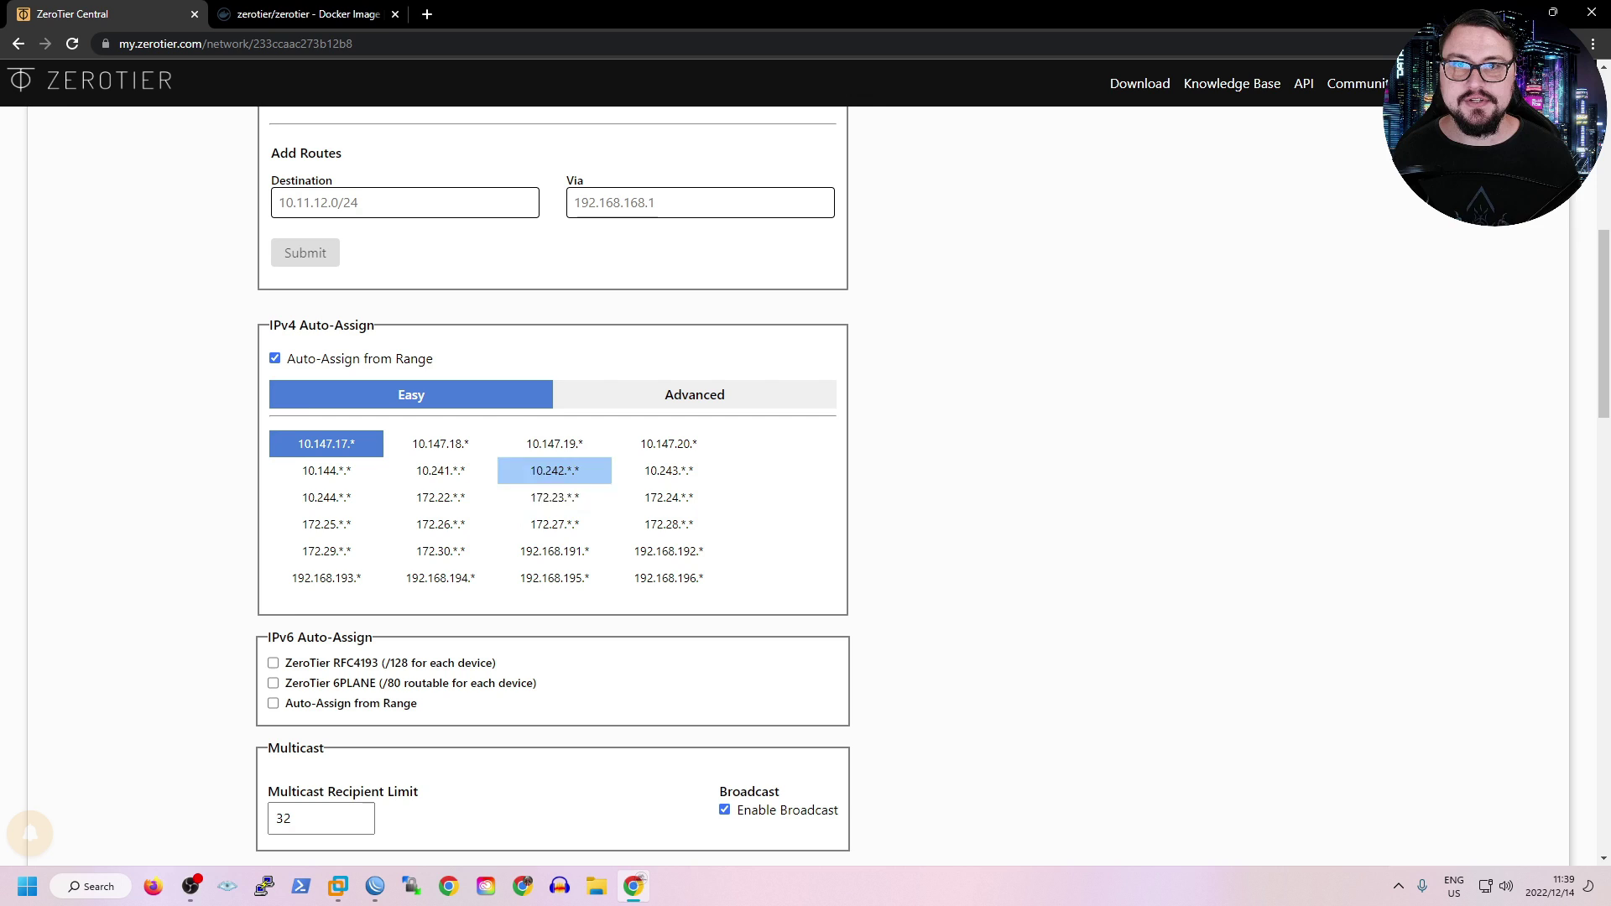
scroll(668, 470, "down", 7)
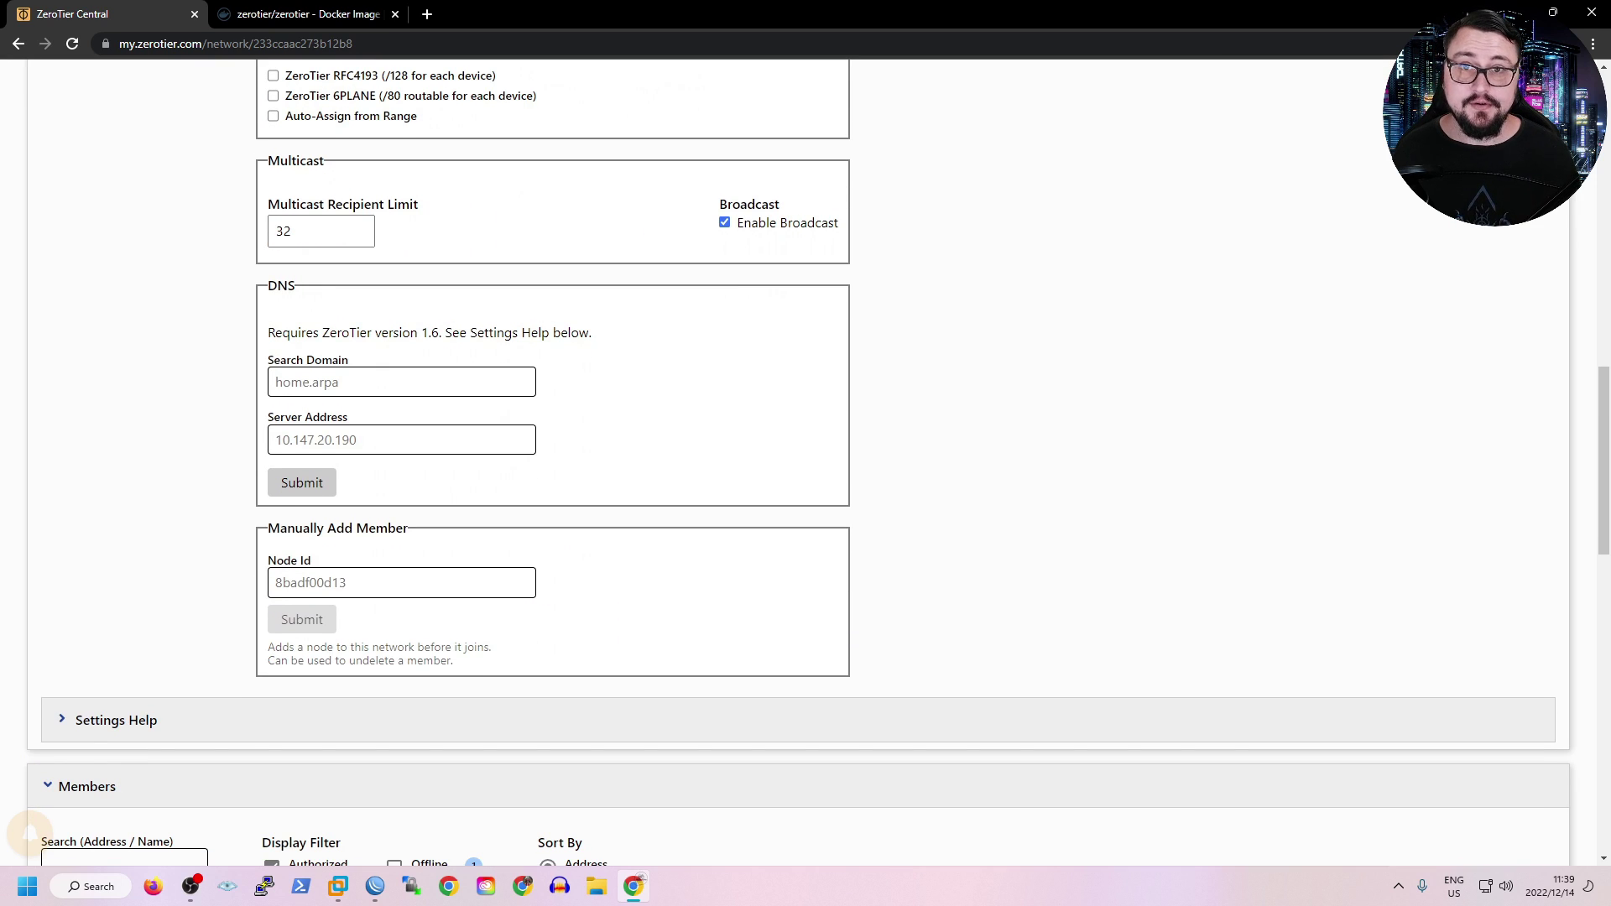
scroll(805, 461, "down", 6)
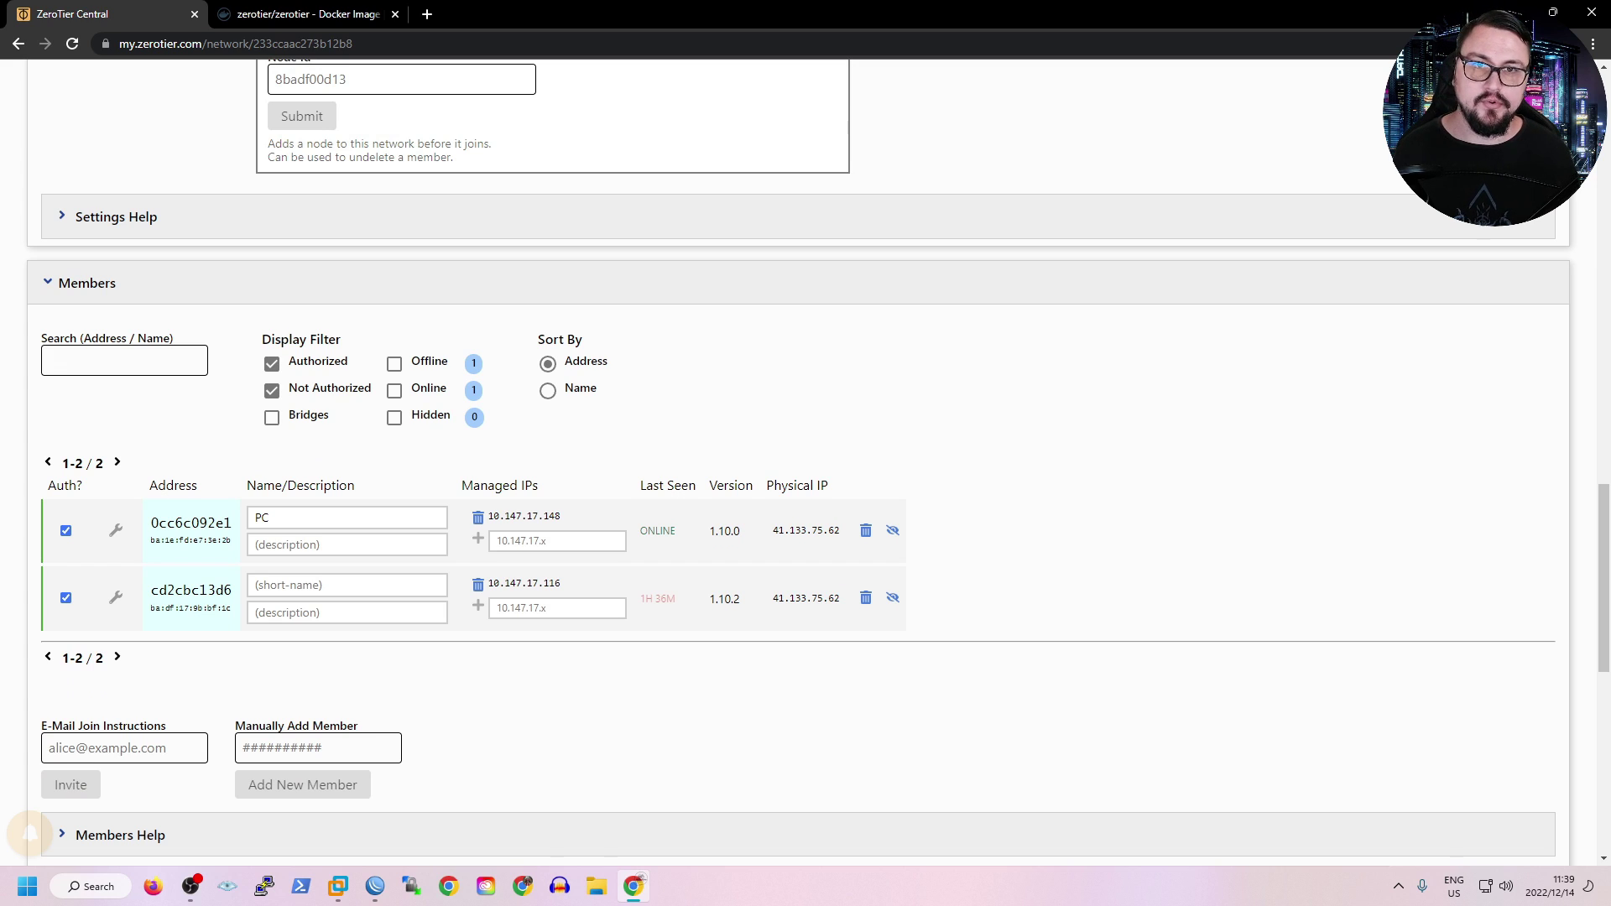
Paste the network ID after 'zerotier-cli join' in the container shell and run it, getting 200 join OK.
left_click(374, 886)
right_click(722, 749)
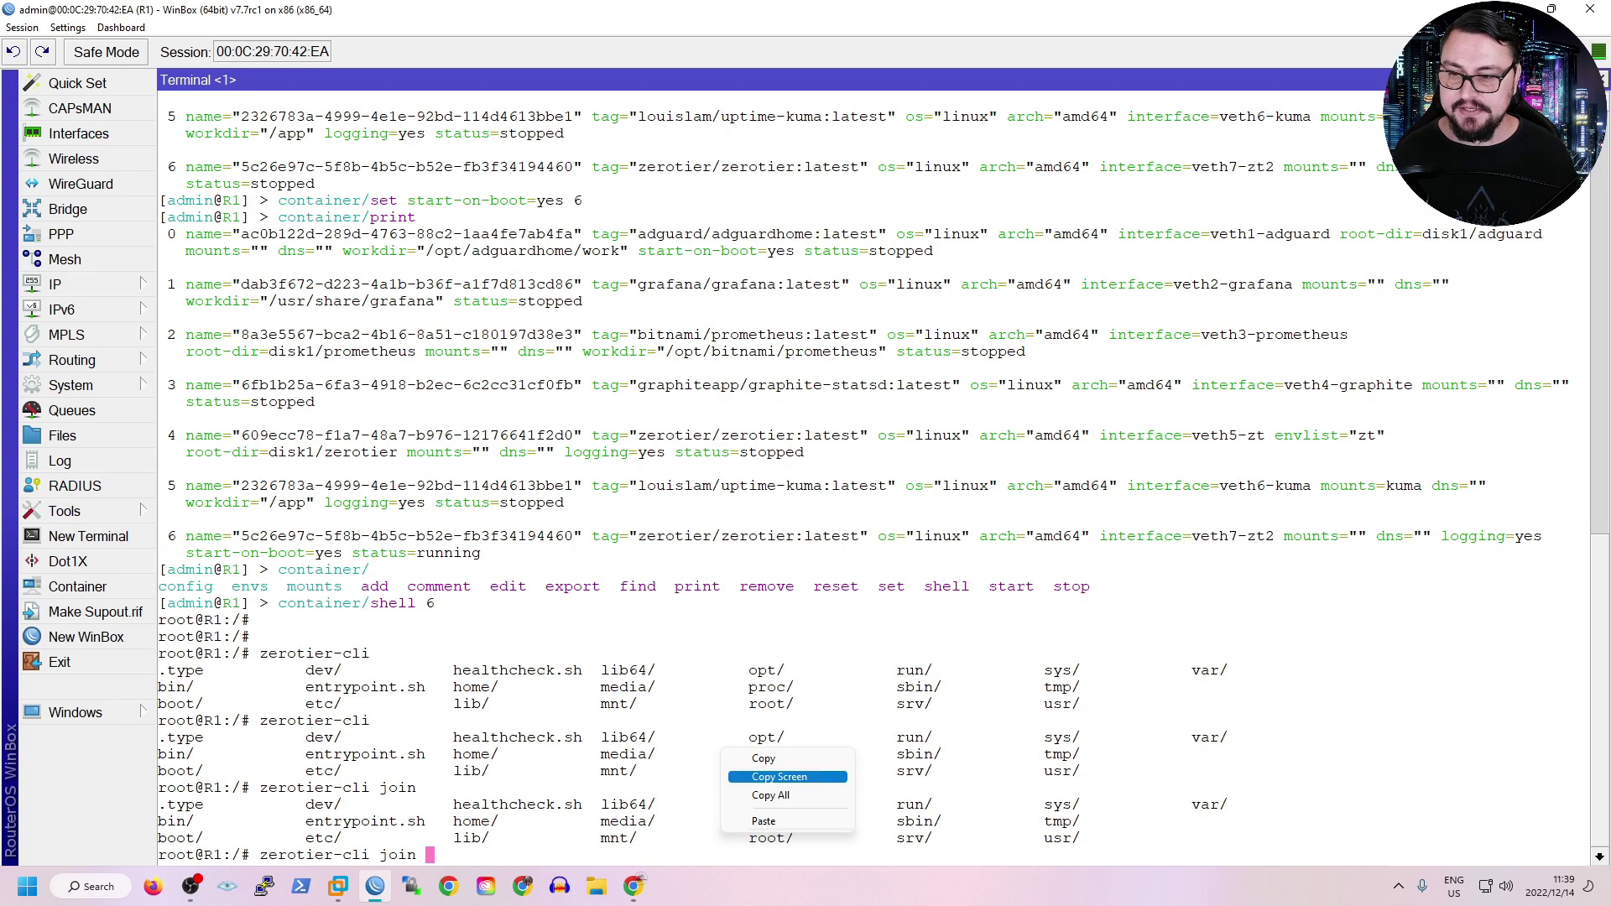
left_click(772, 821)
key("Return")
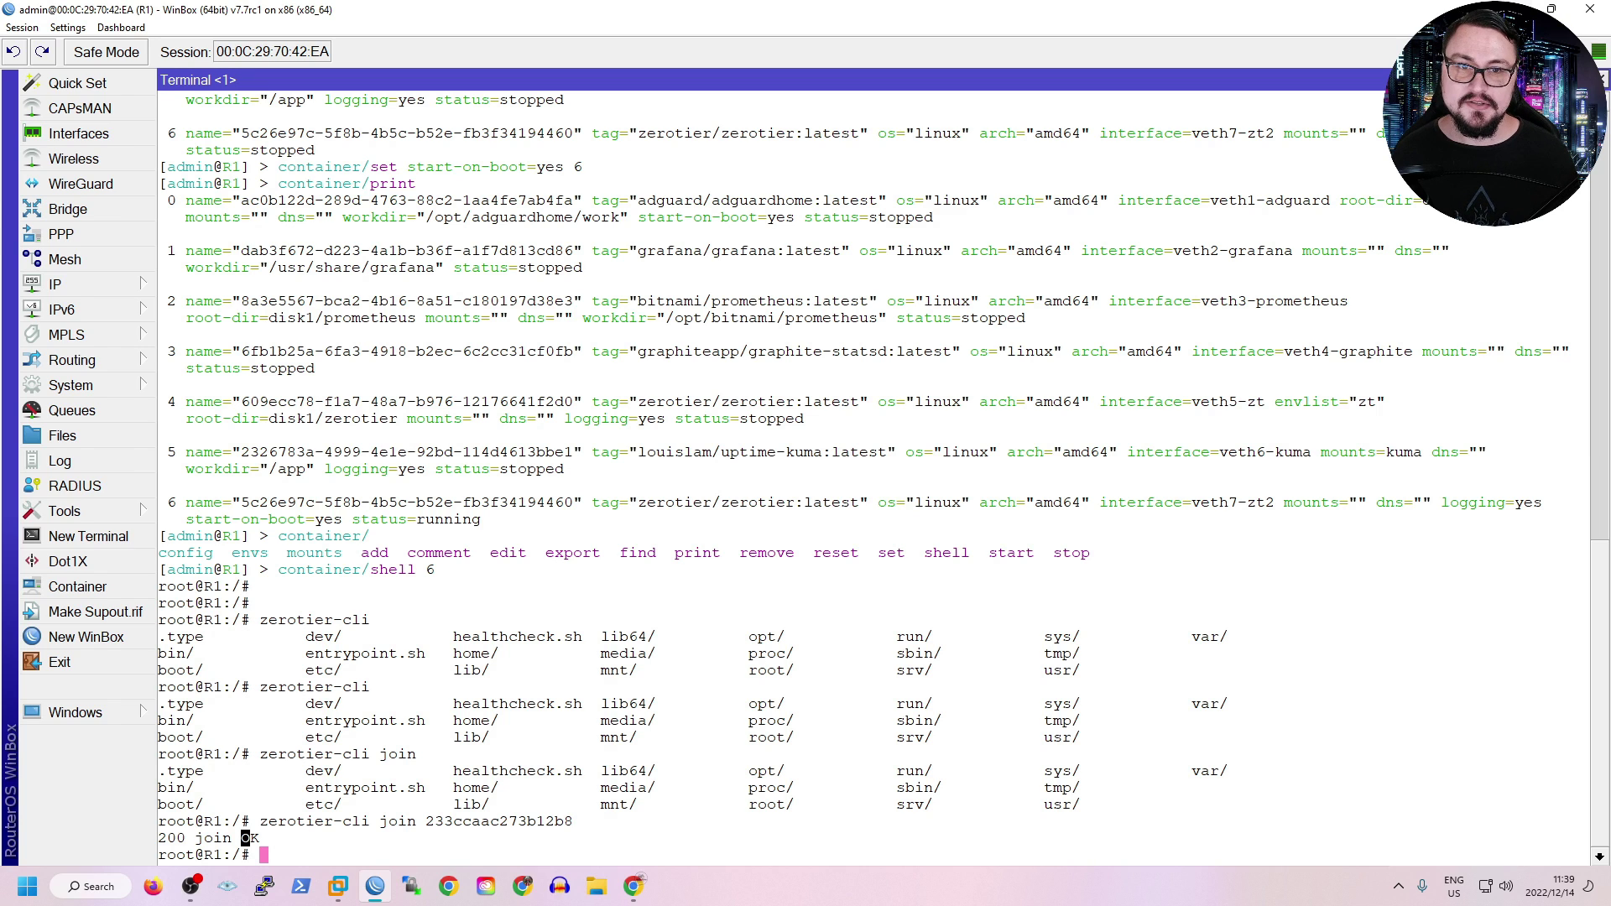
key("alt+Tab")
Authorize the router's new member and copy its assigned managed IP 10.147.17.190.
scroll(805, 503, "down", 2)
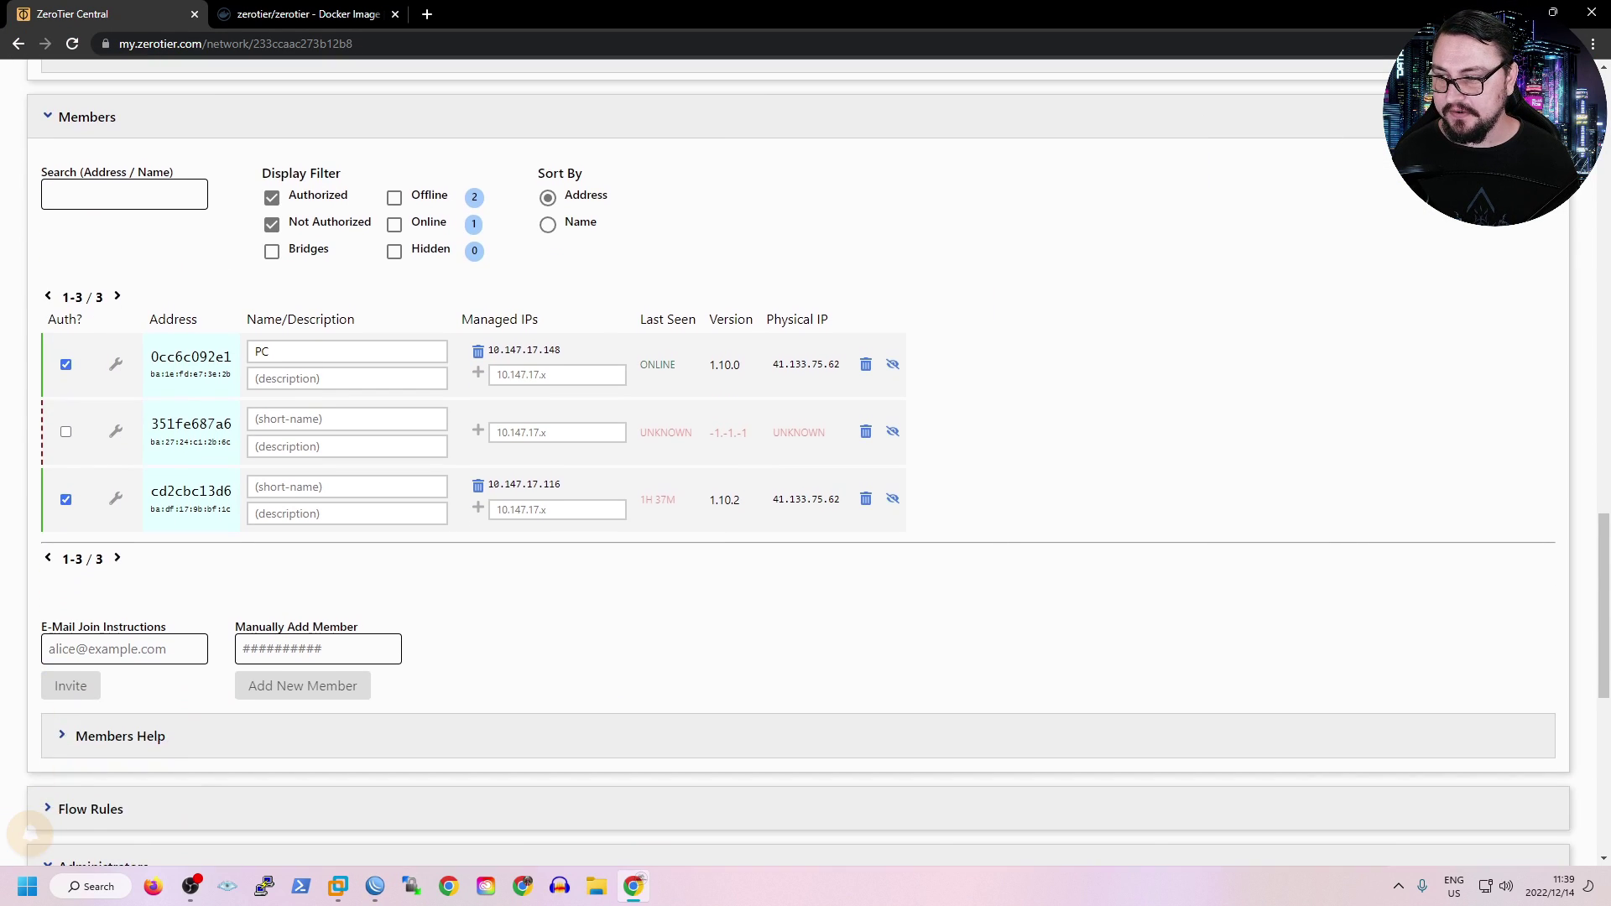
scroll(805, 504, "up", 2)
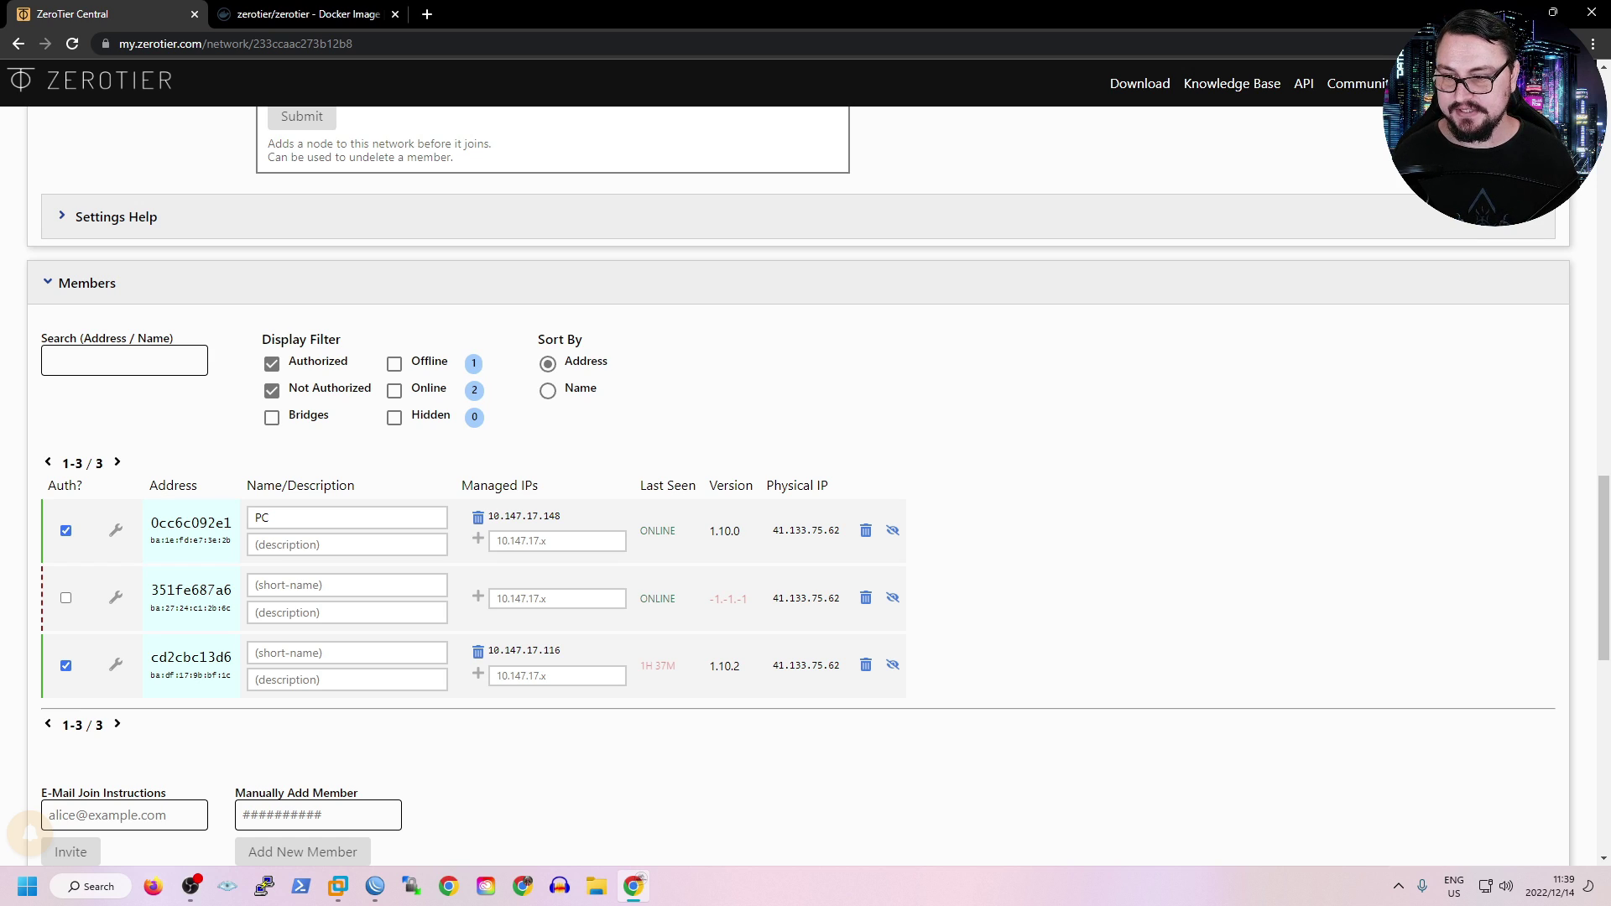
left_click(65, 597)
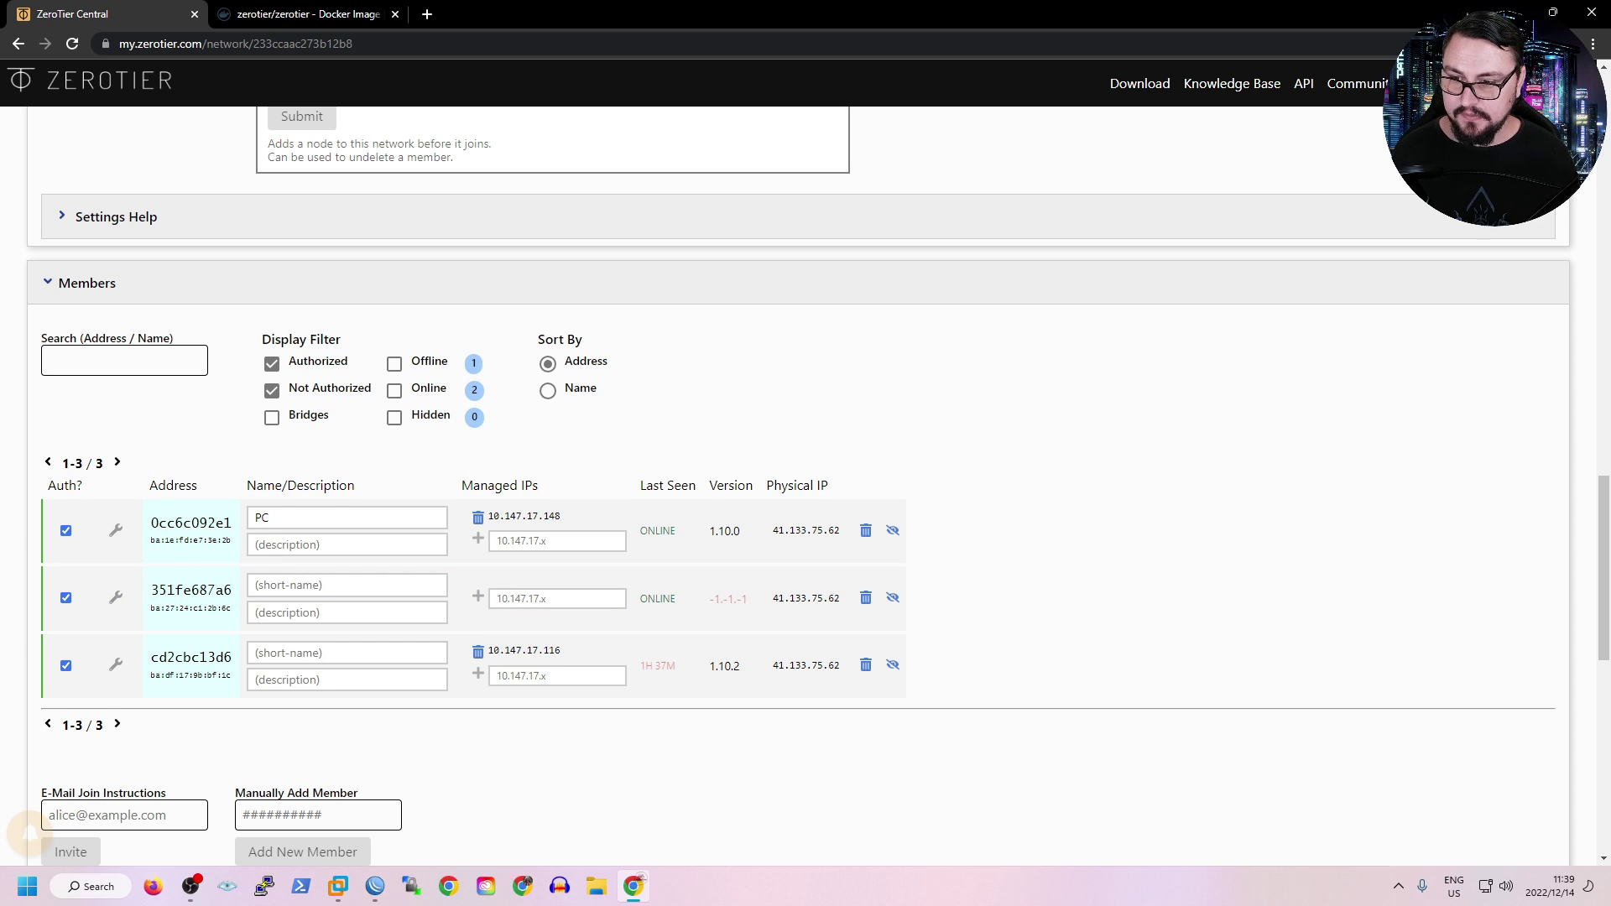
left_click_drag(709, 598, 740, 598)
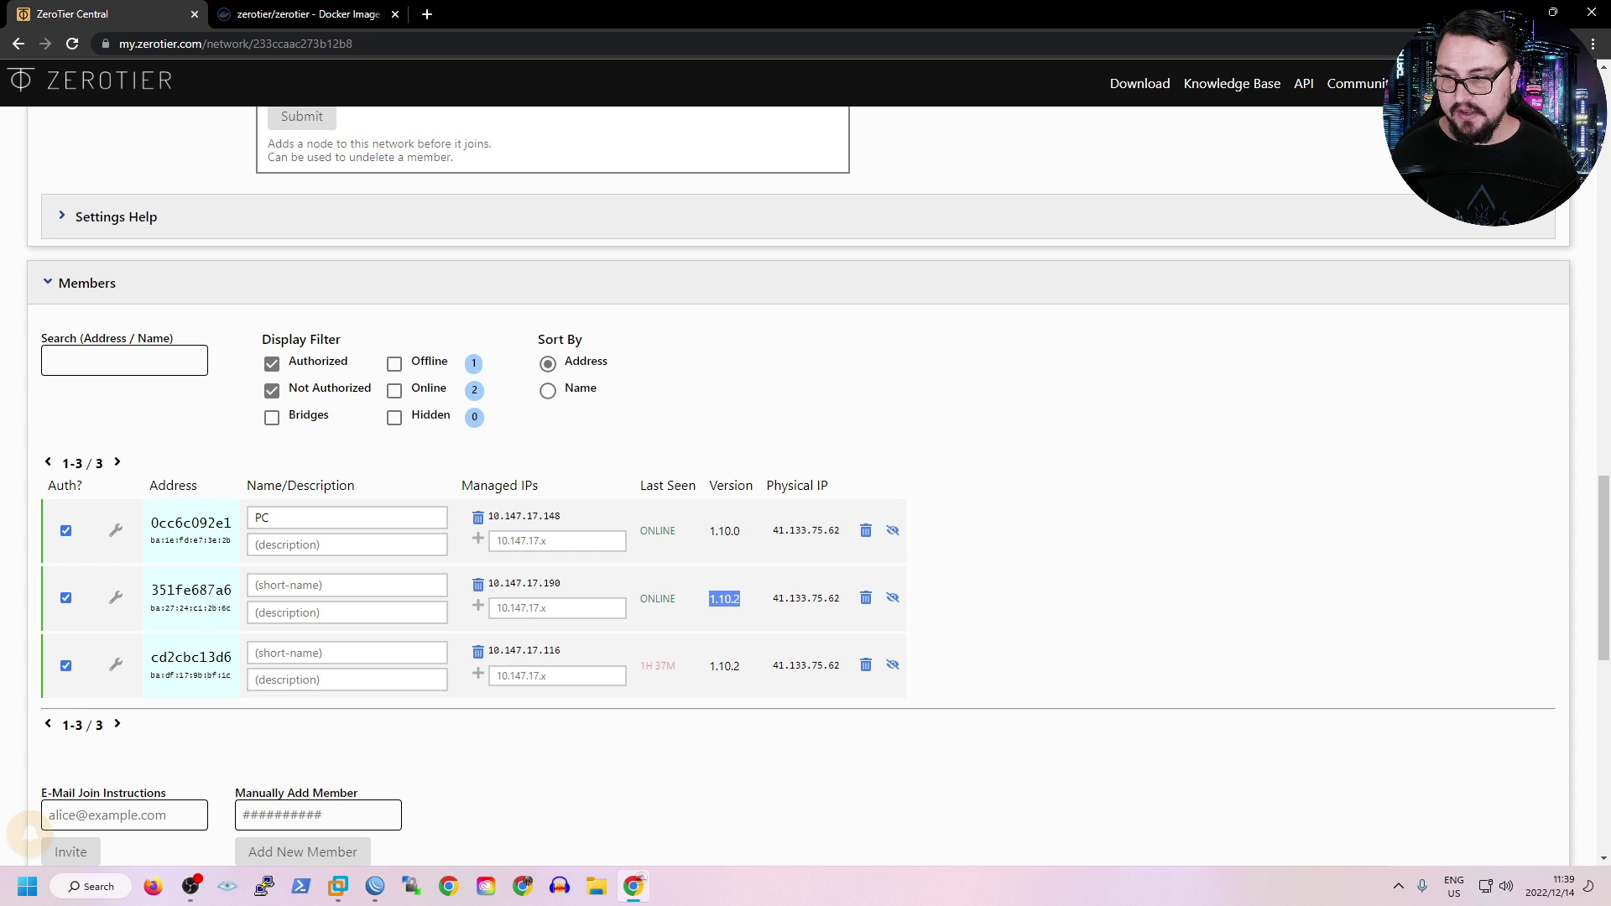
left_click_drag(560, 583, 494, 583)
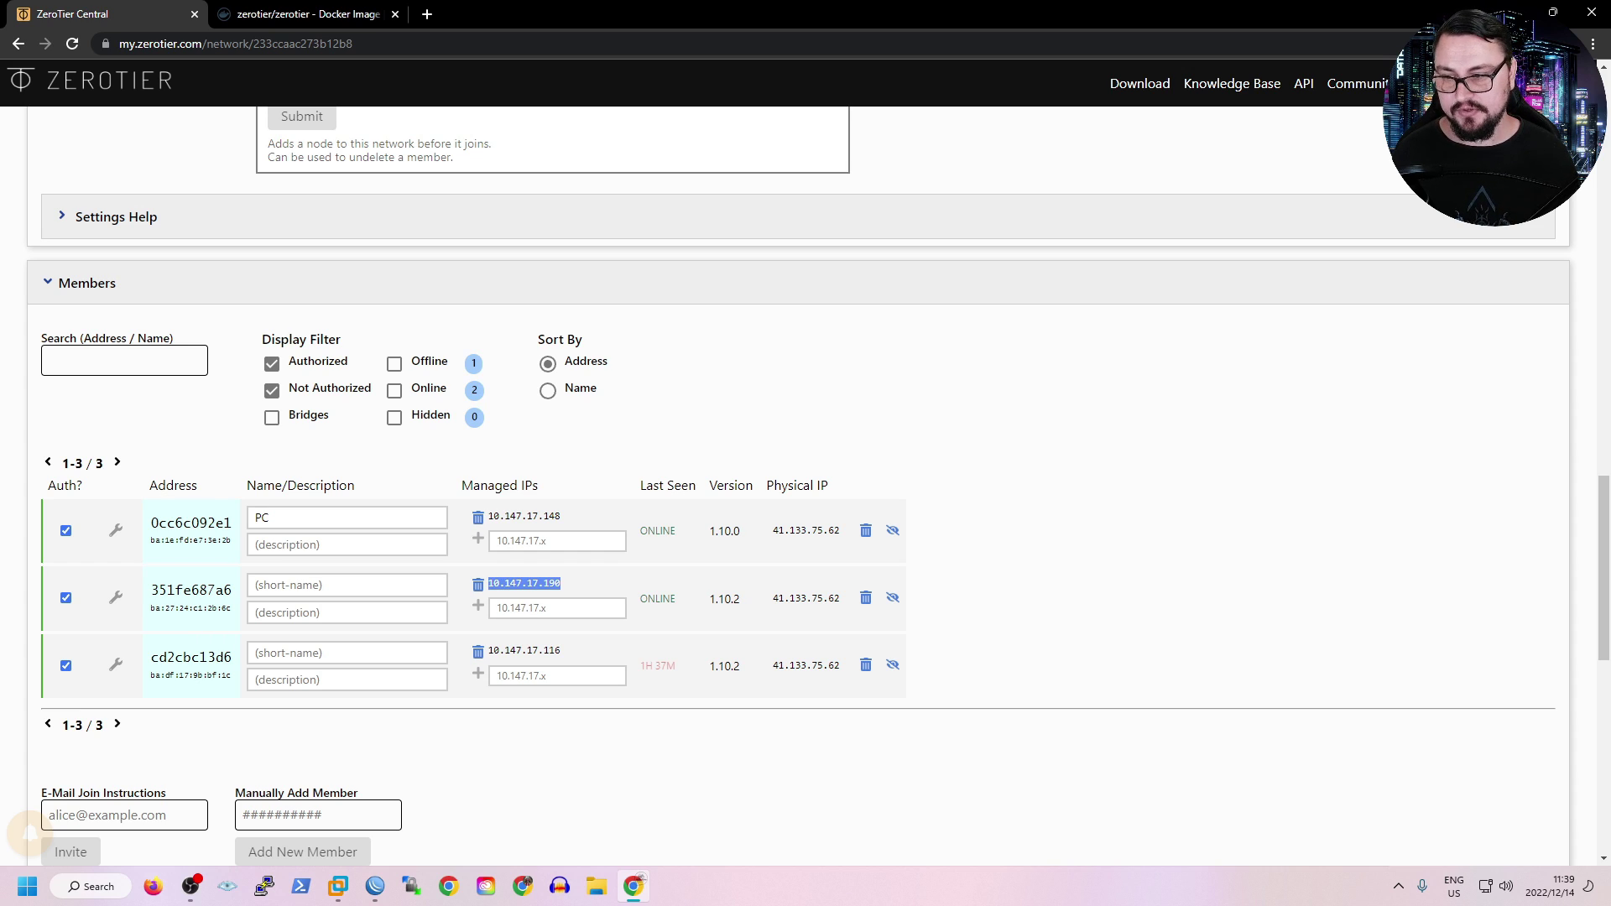
right_click(532, 586)
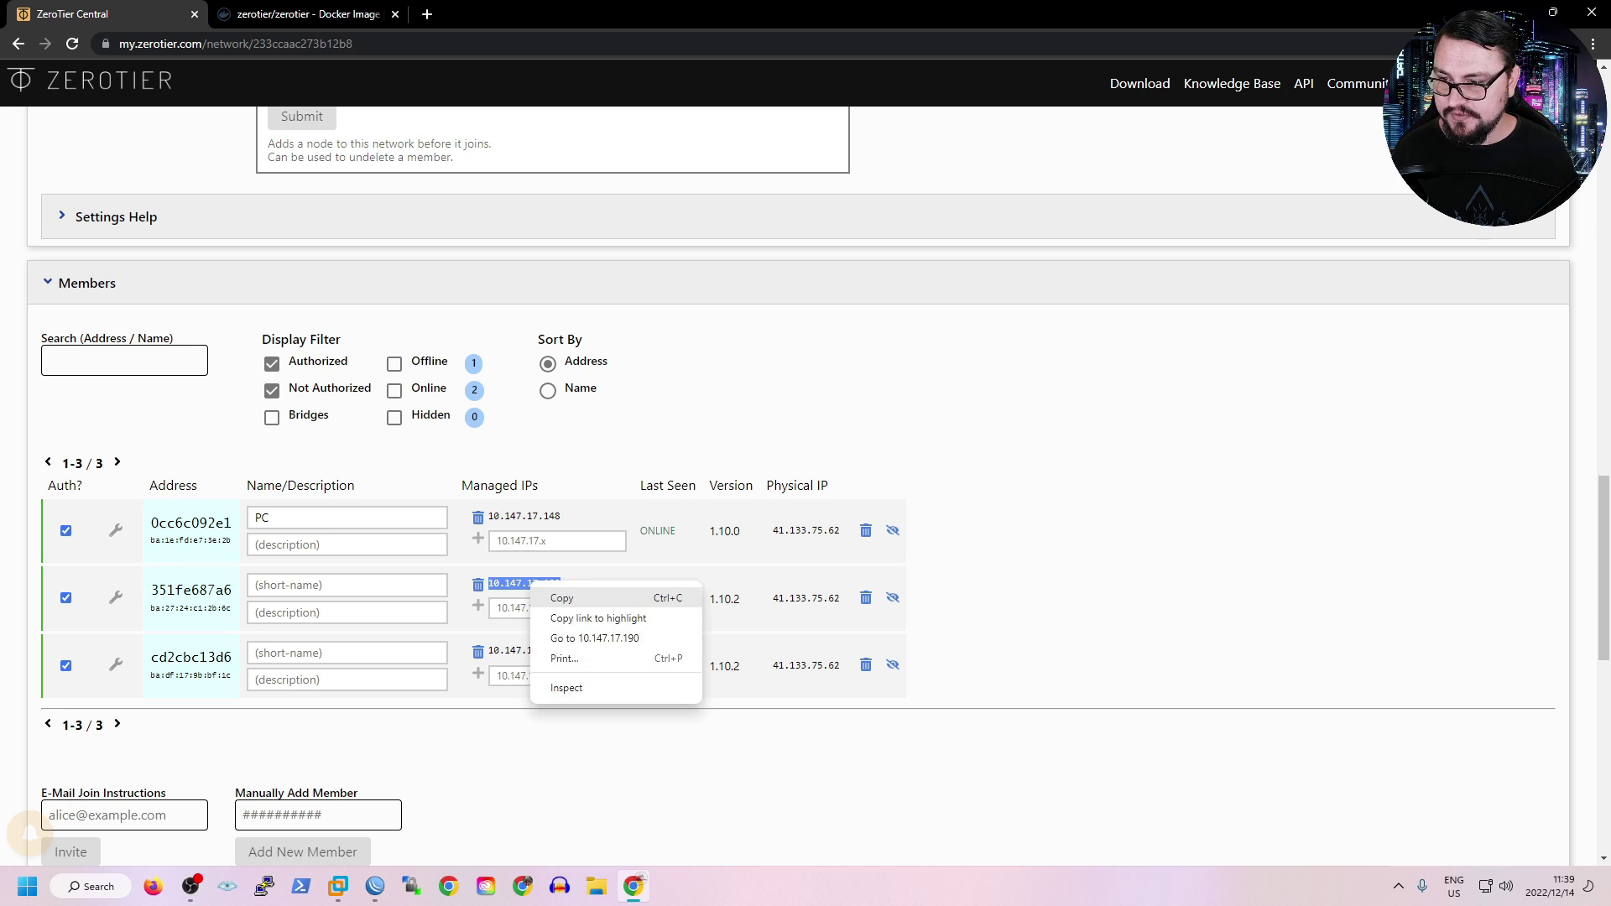
left_click(562, 596)
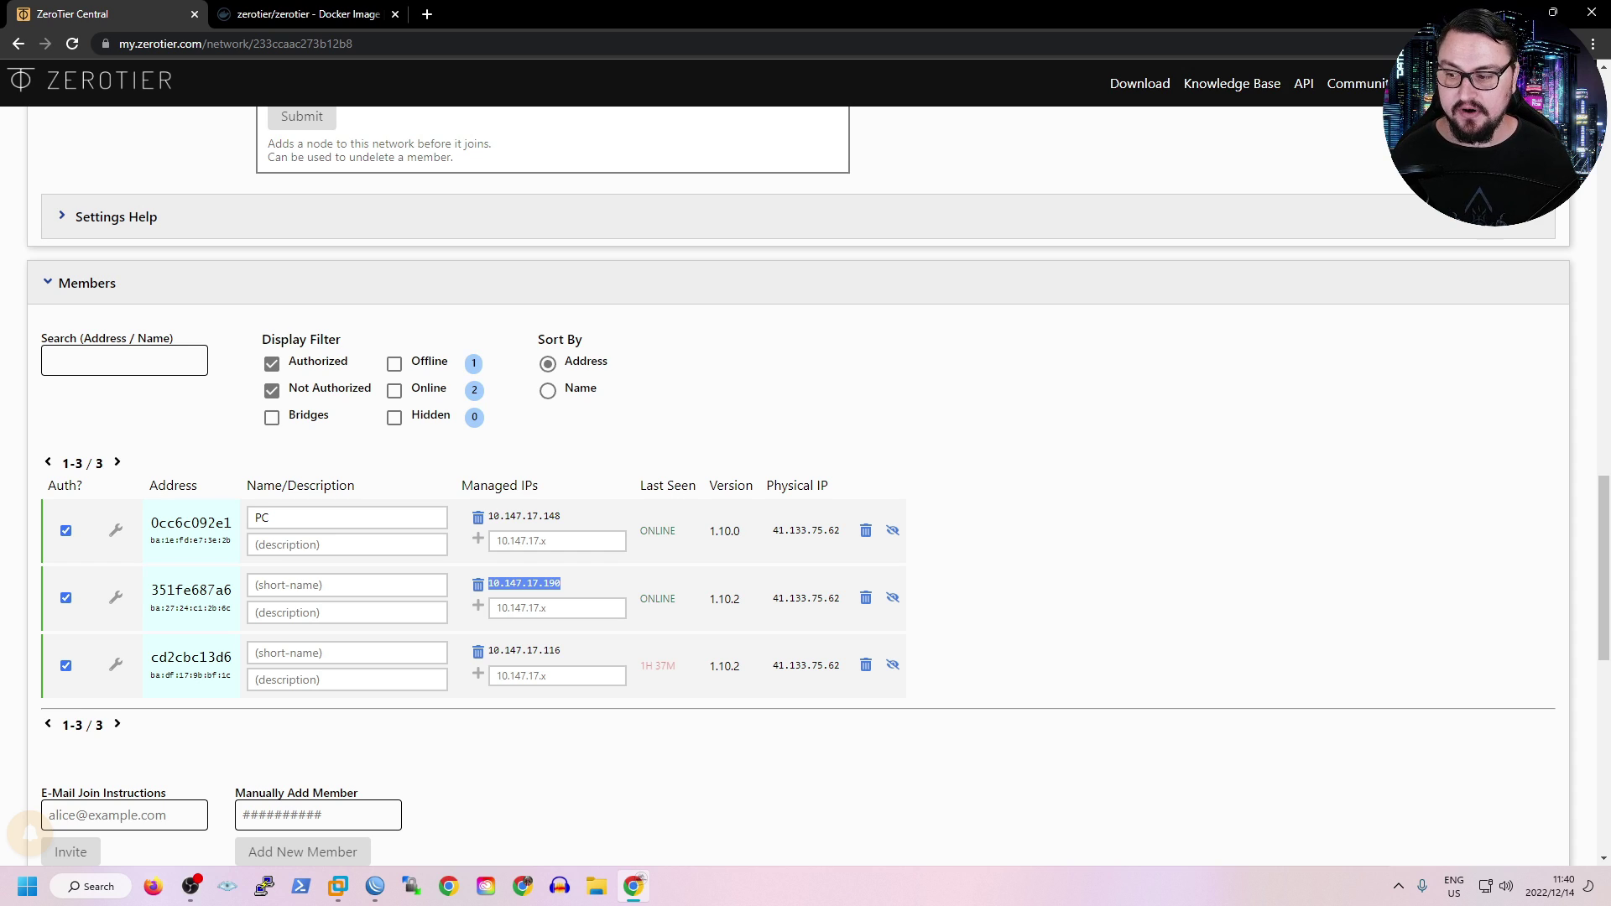
Open Command Prompt and run 'ping 10.147.17.190 -t', getting 8 replies with 0% loss.
key("super")
type("cmd")
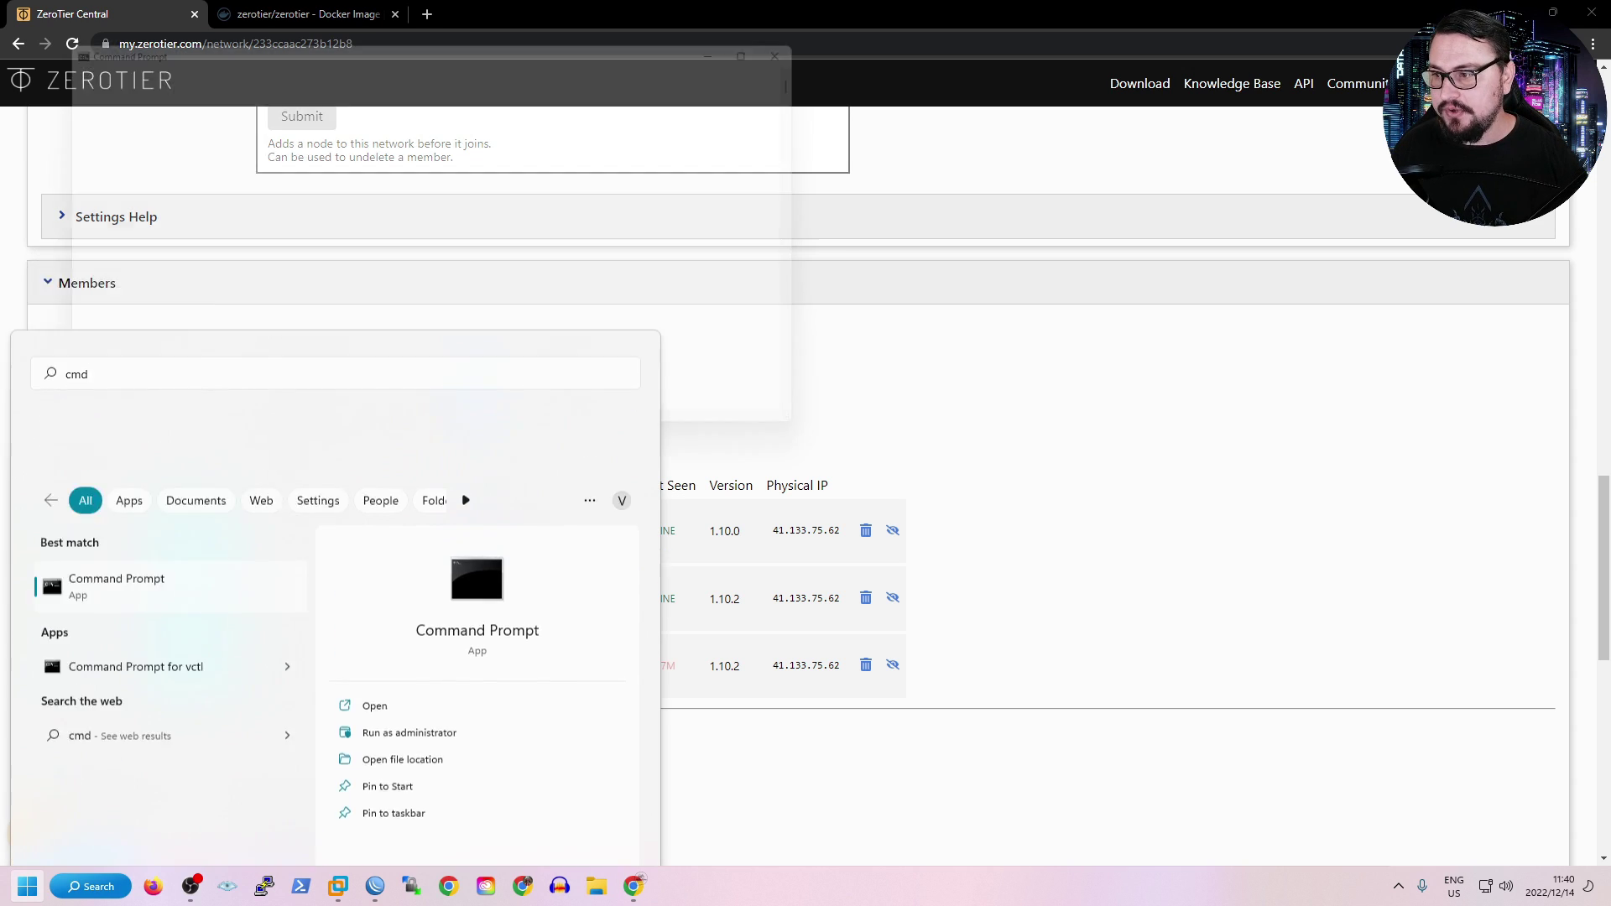
key("Return")
type("ping")
left_click(1398, 886)
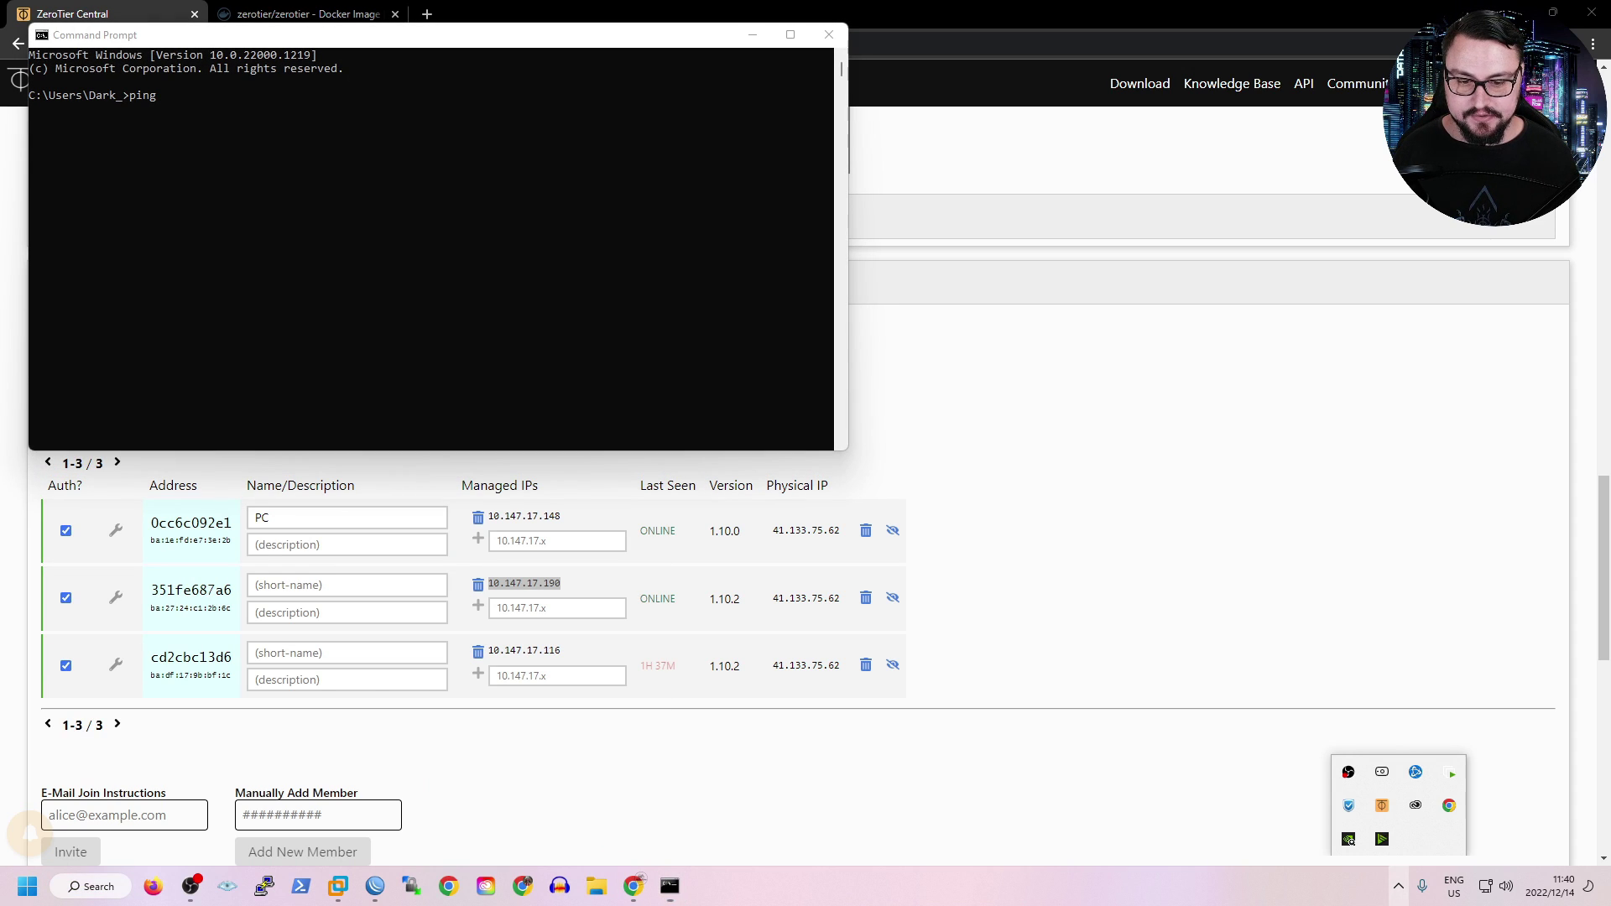
left_click(1348, 804)
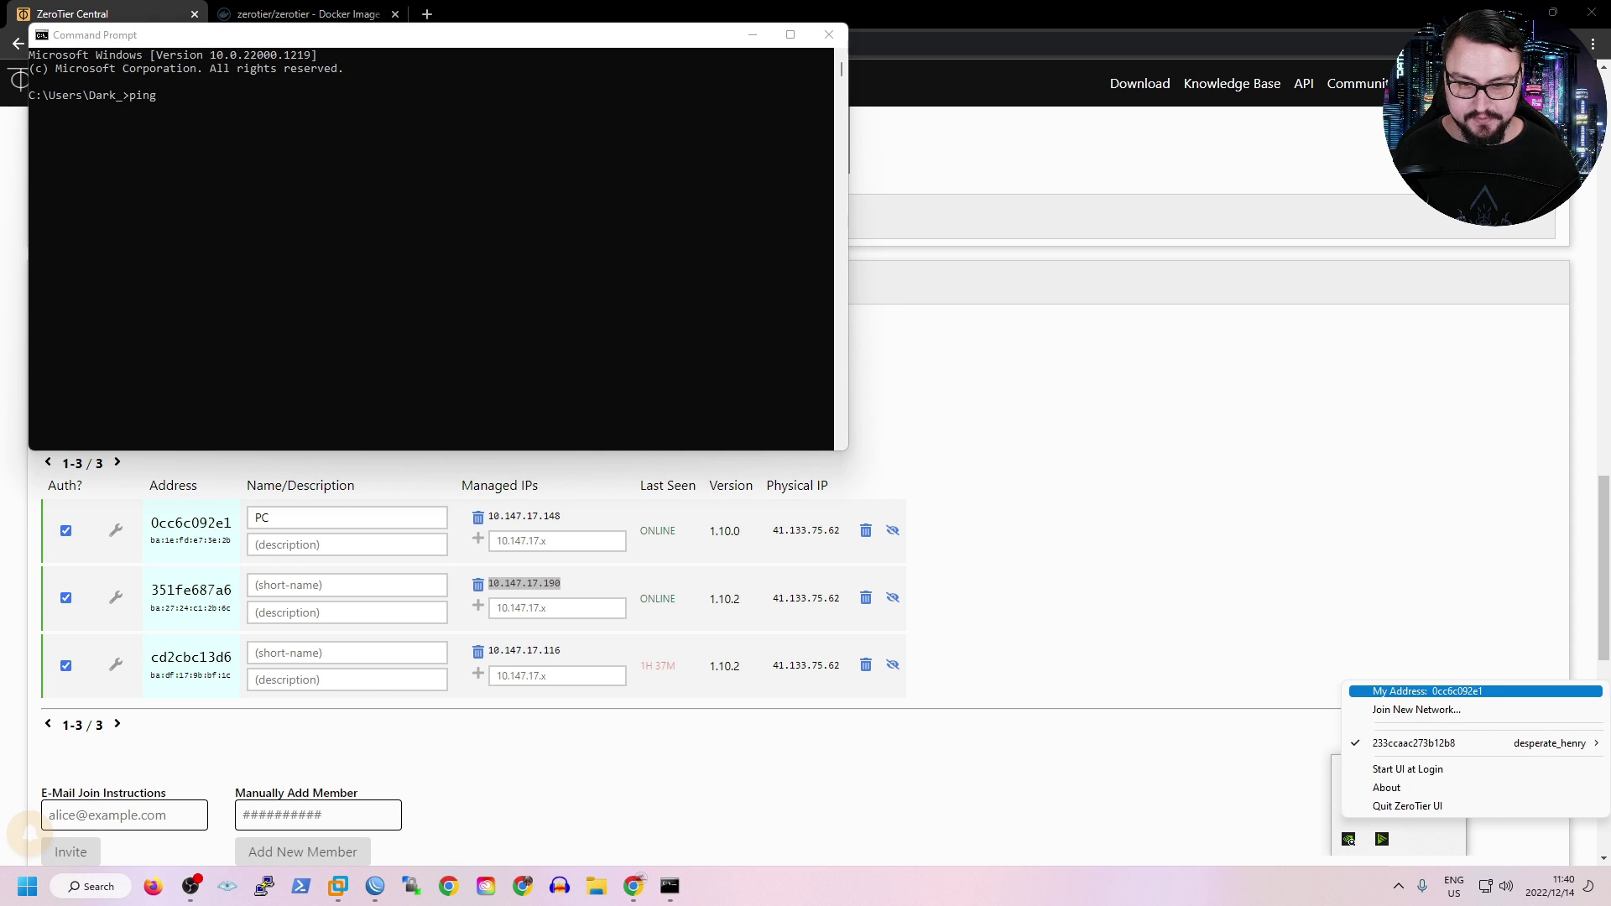
mouse_move(1426, 742)
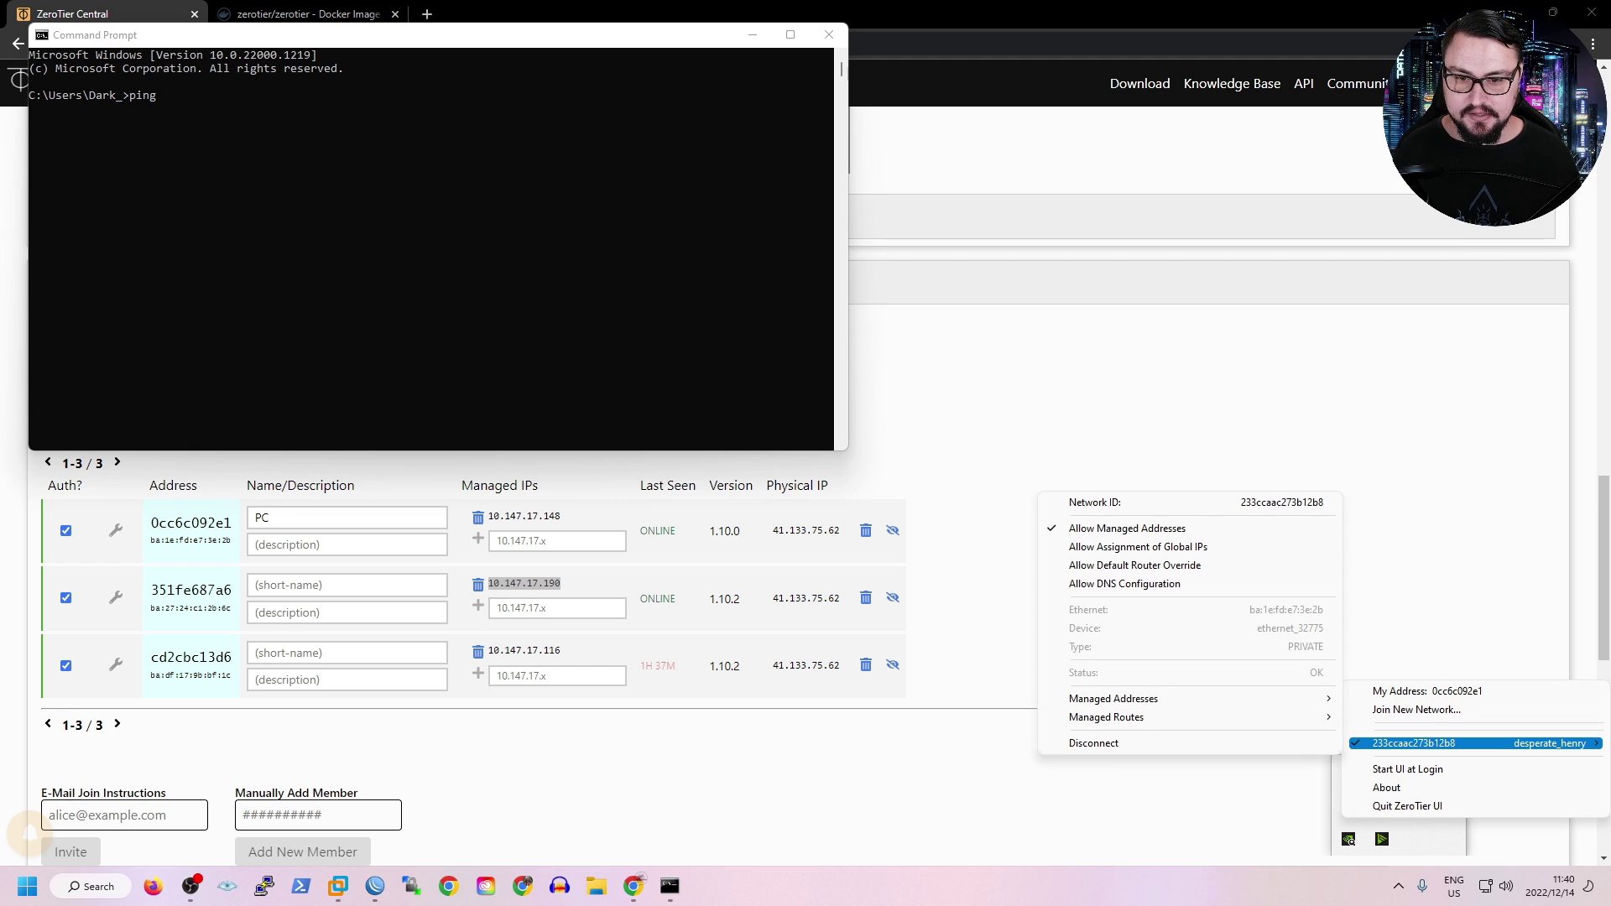
key("Escape")
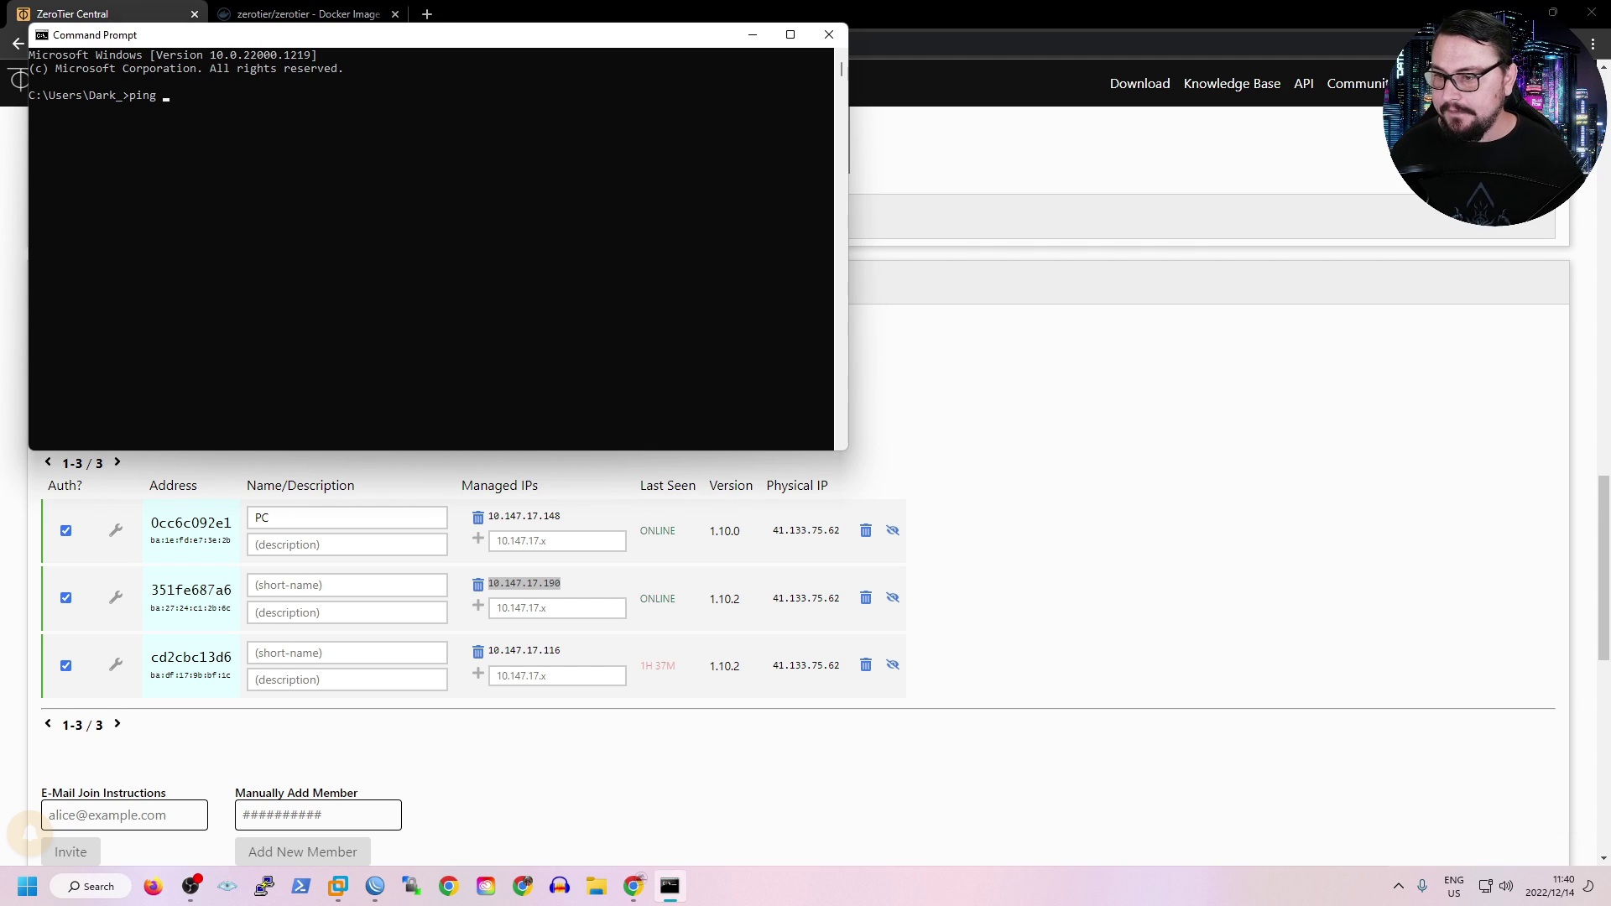
type("10.147")
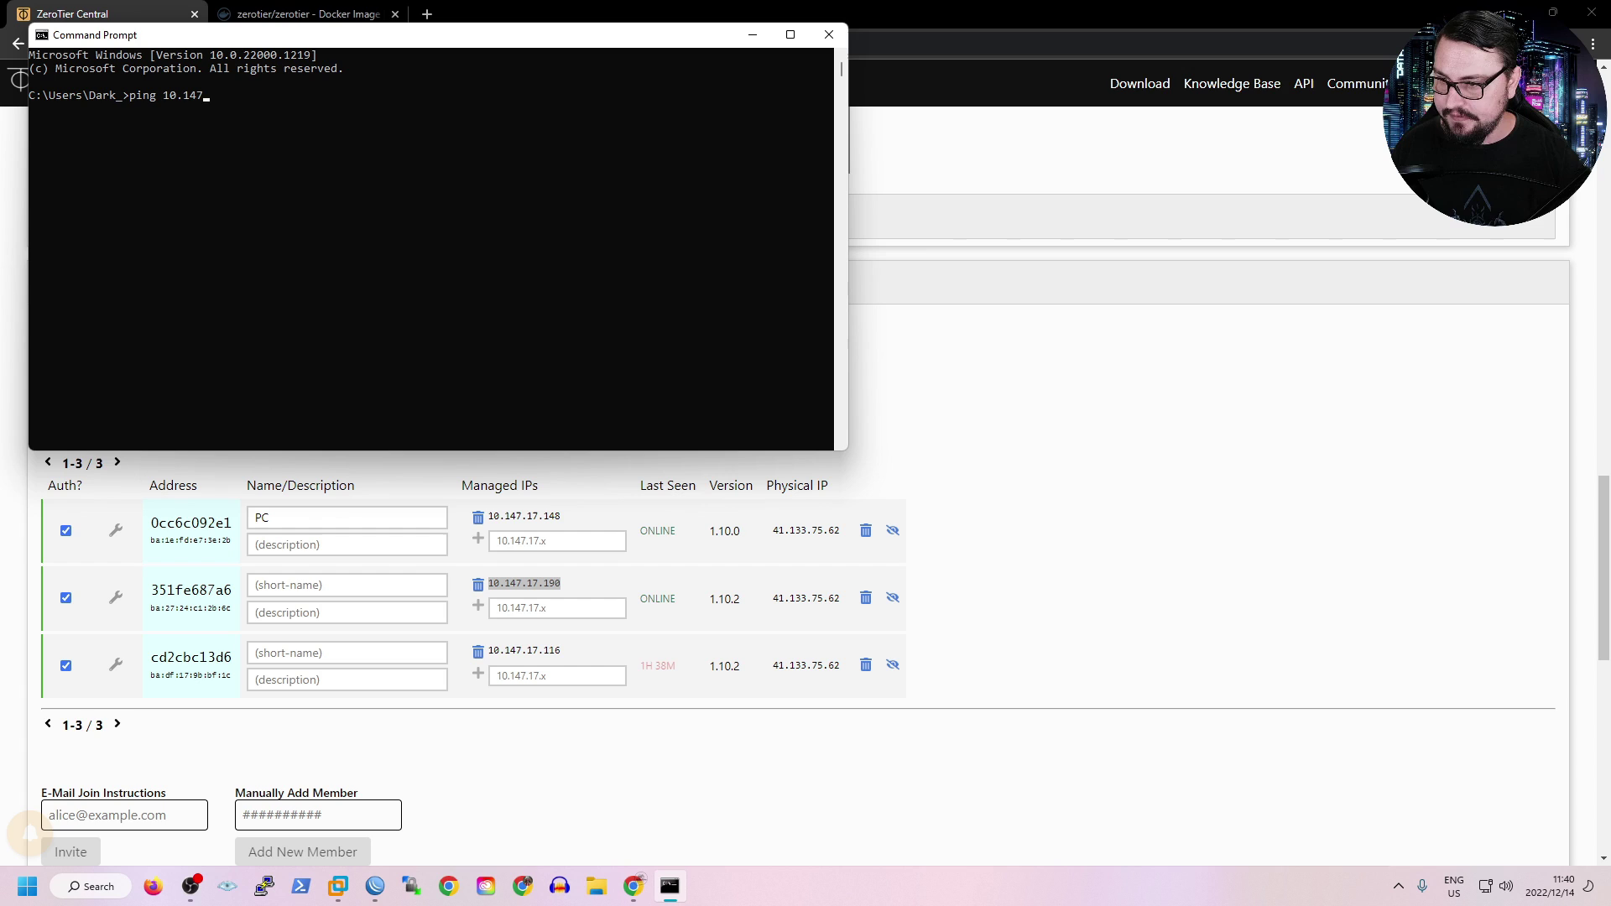
type(".17.19")
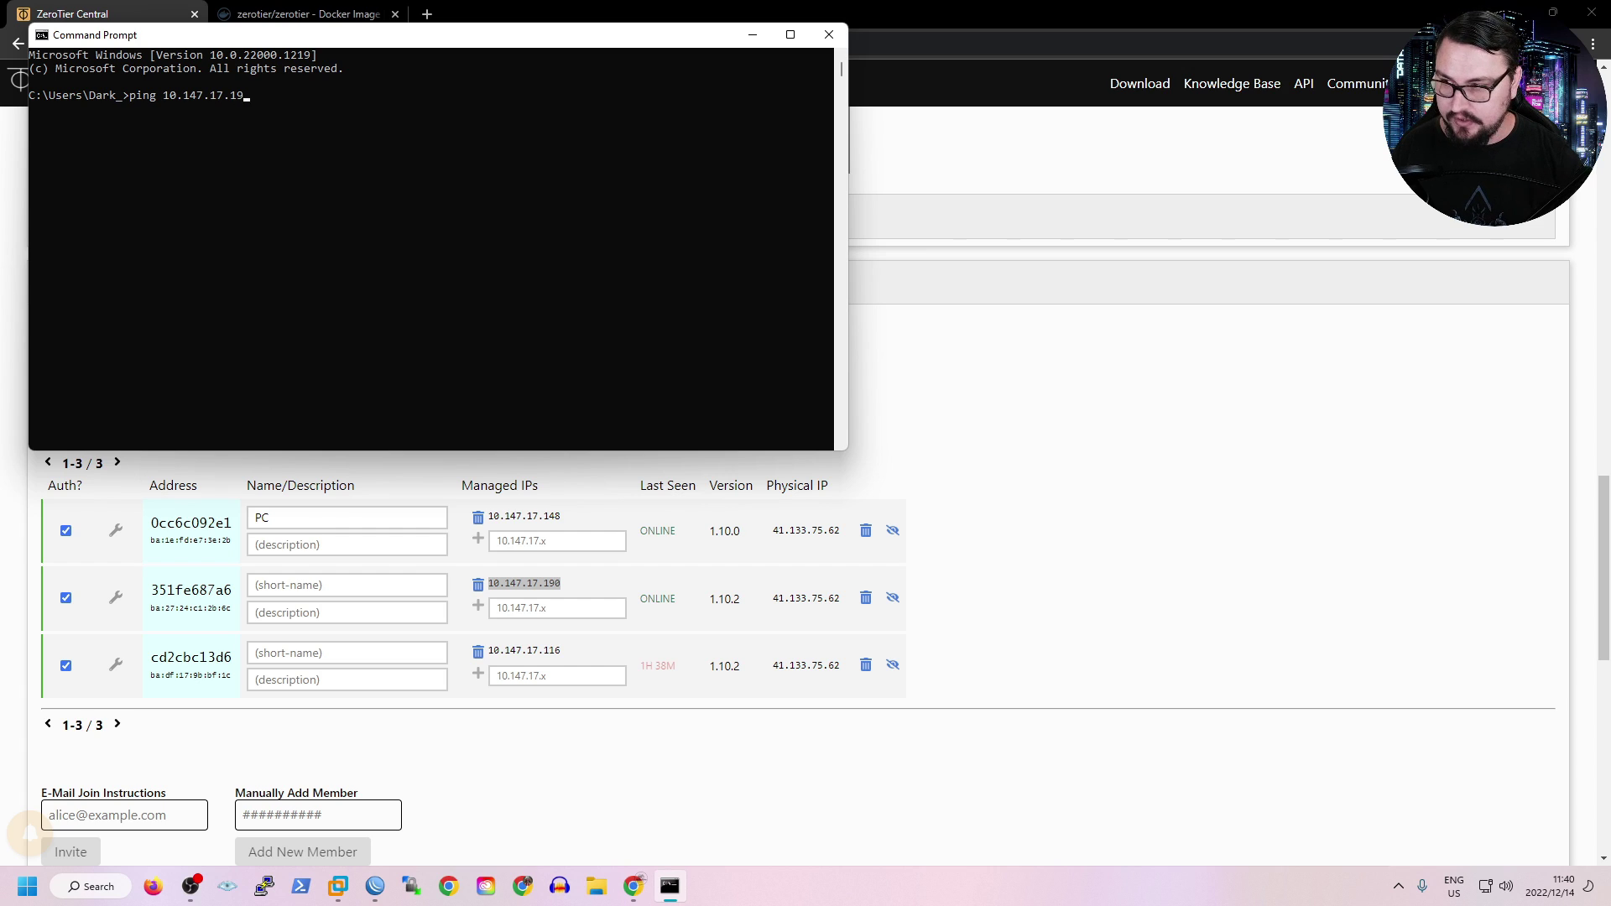
type("0 -t")
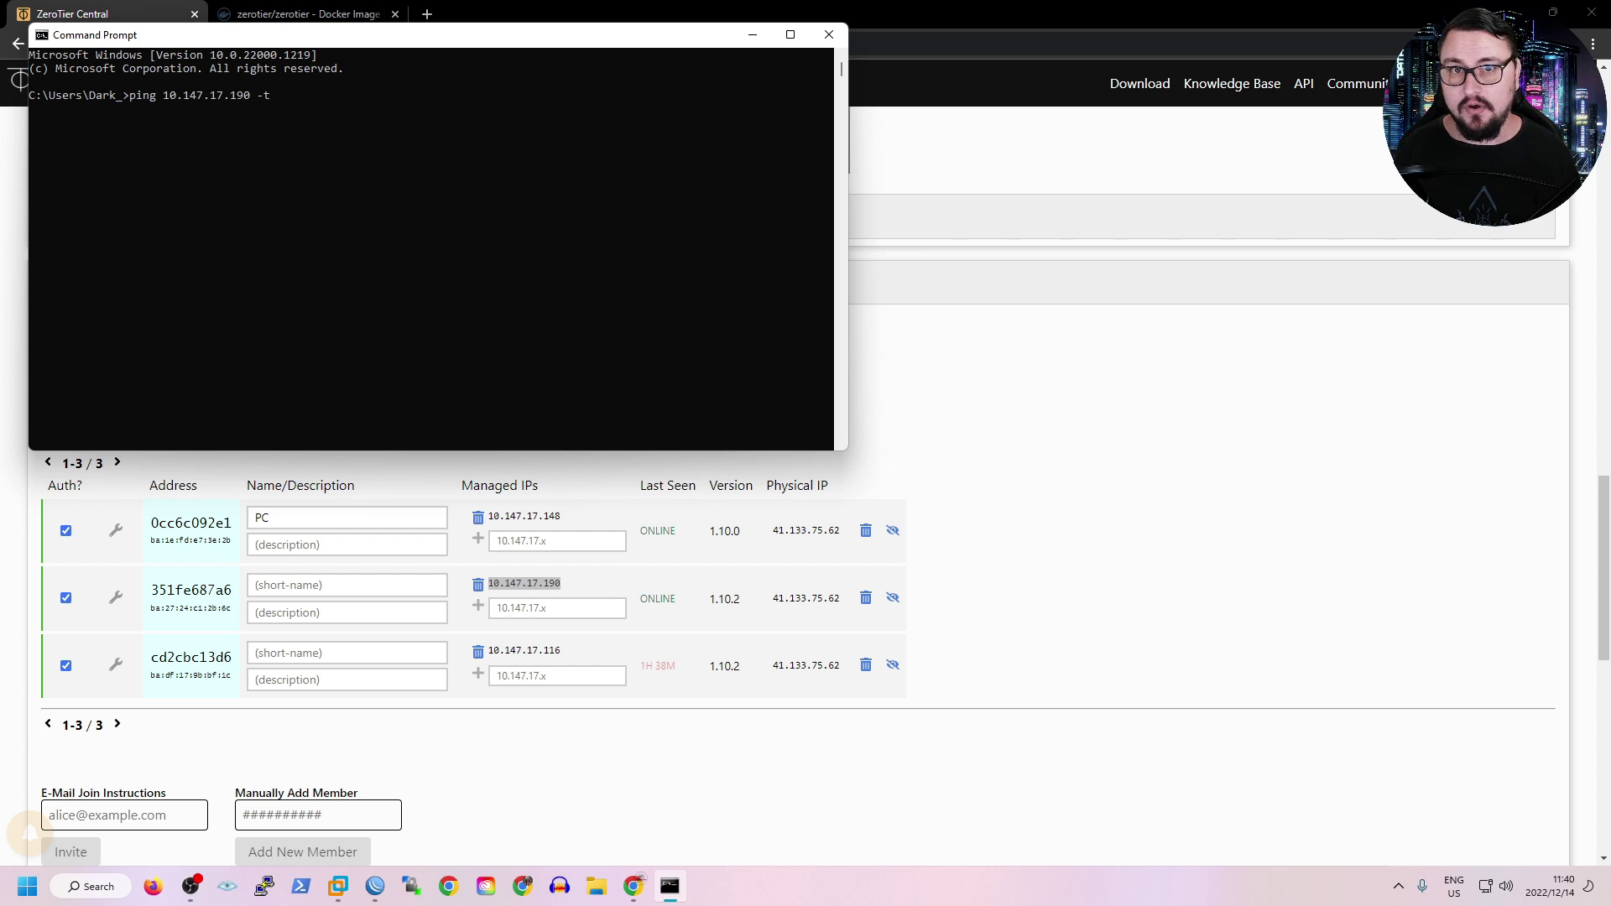
key("Return")
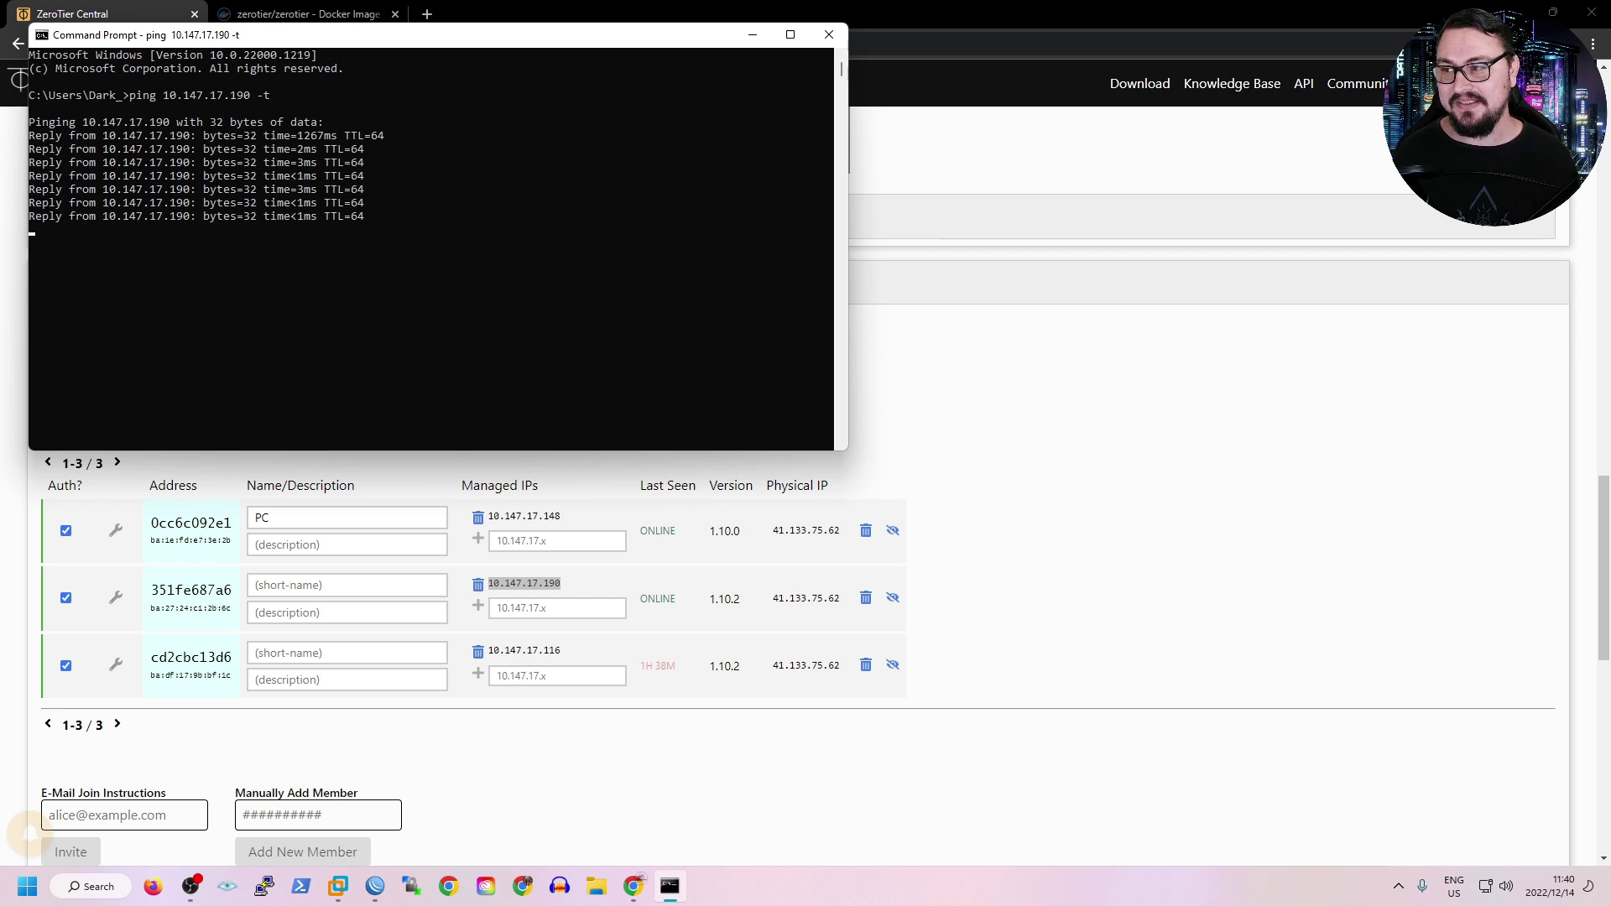
key("ctrl+c")
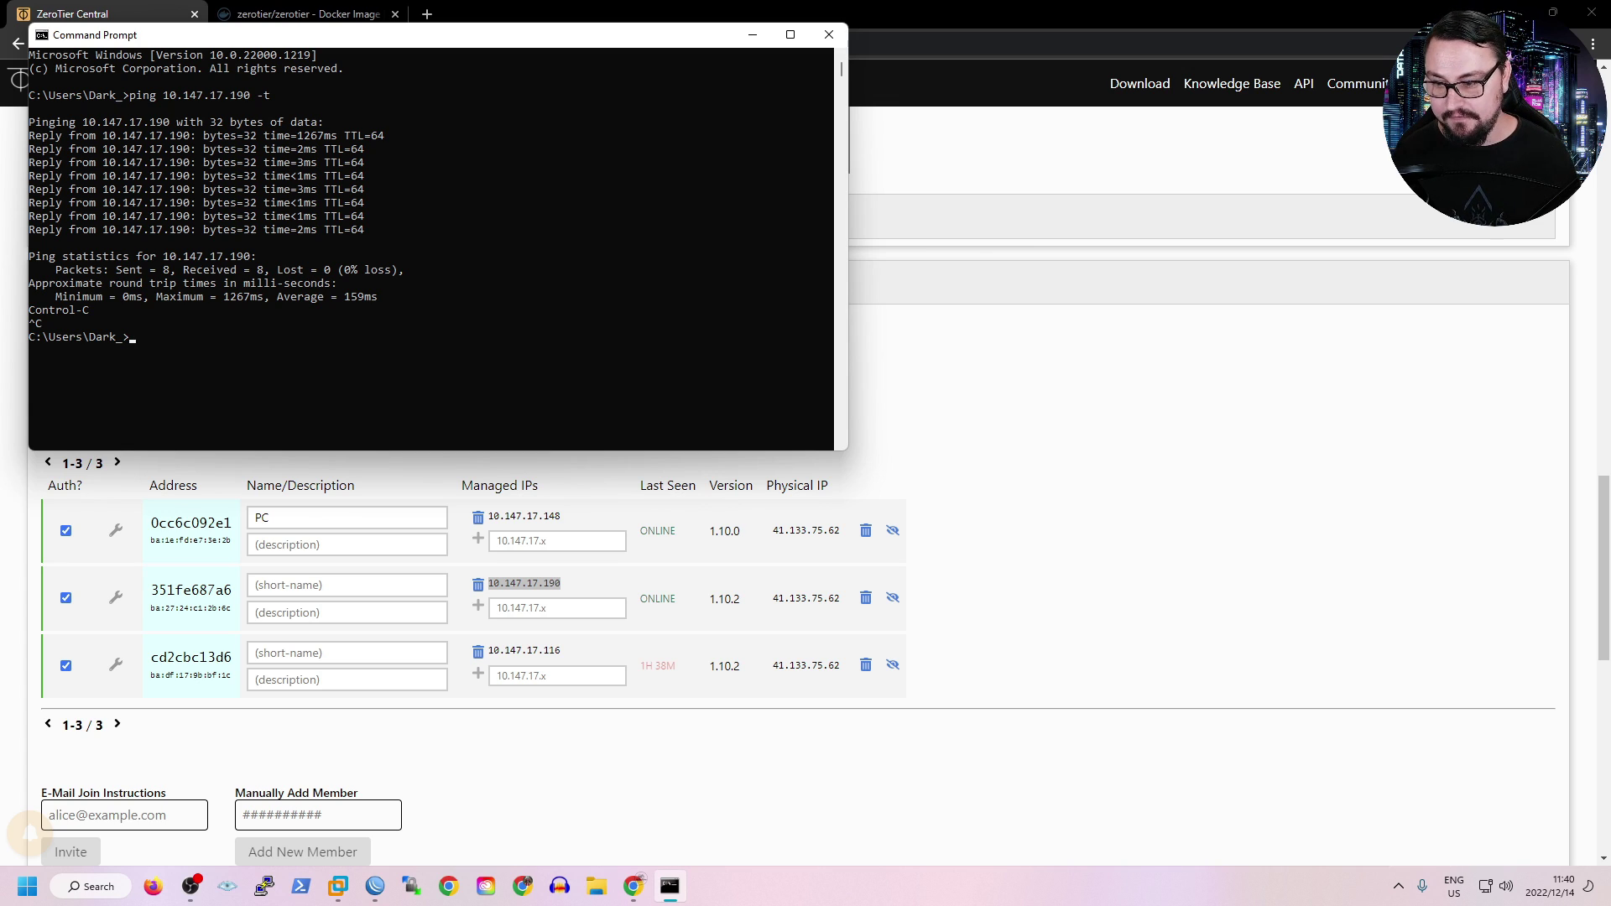
Show the router's interfaces and IP addresses, selecting 172.16.0.1/24 on ether2.
left_click(374, 886)
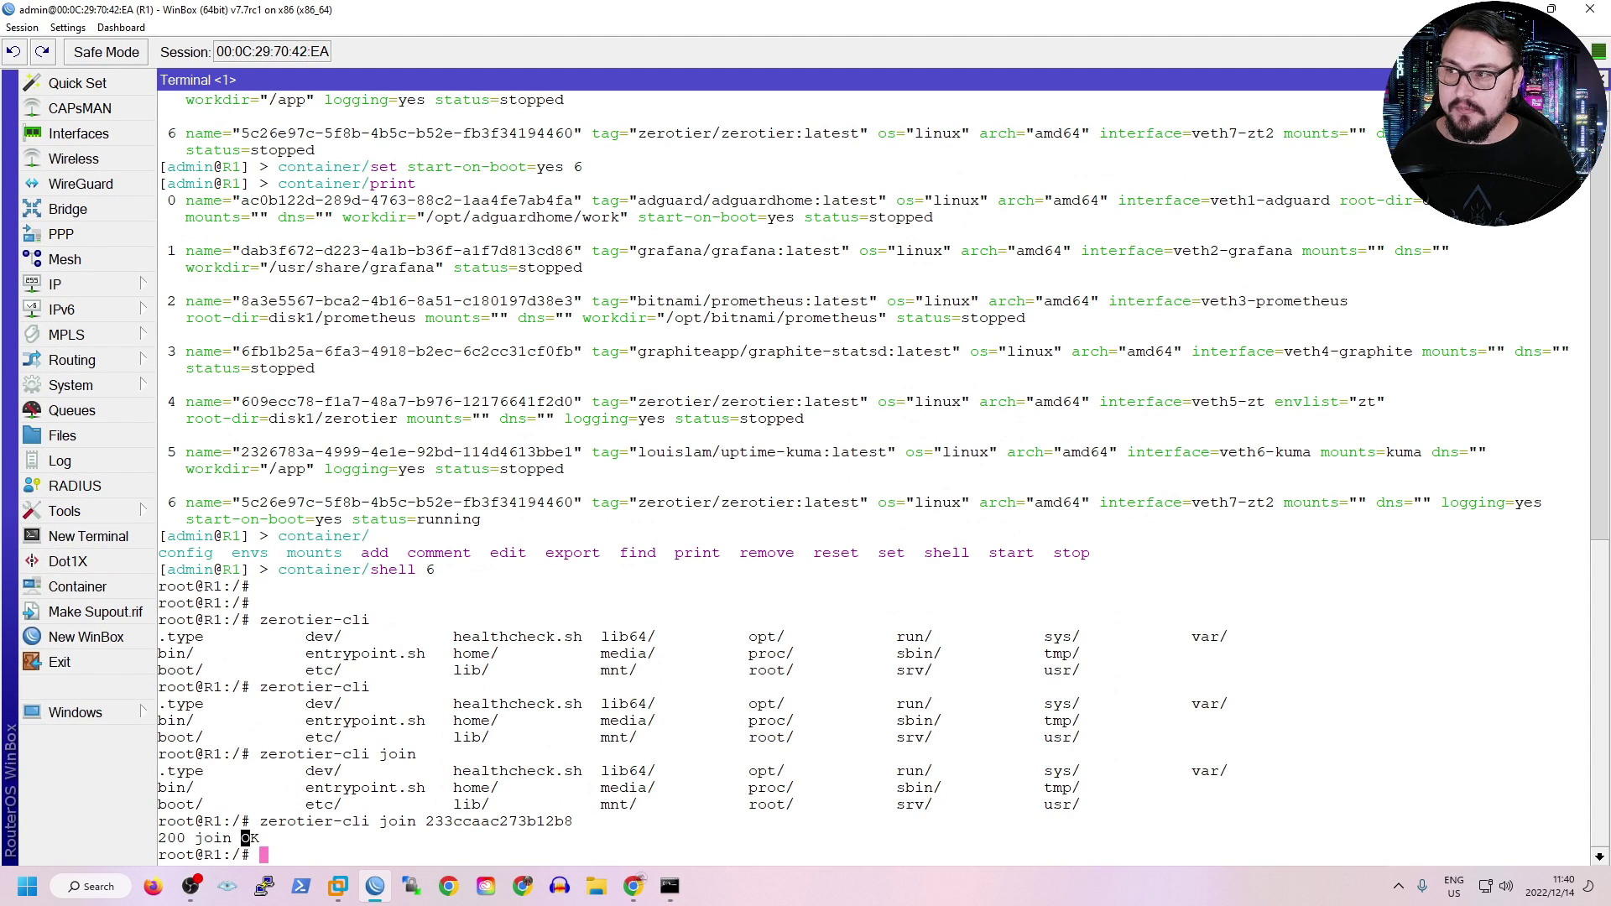
left_click(78, 133)
left_click(59, 285)
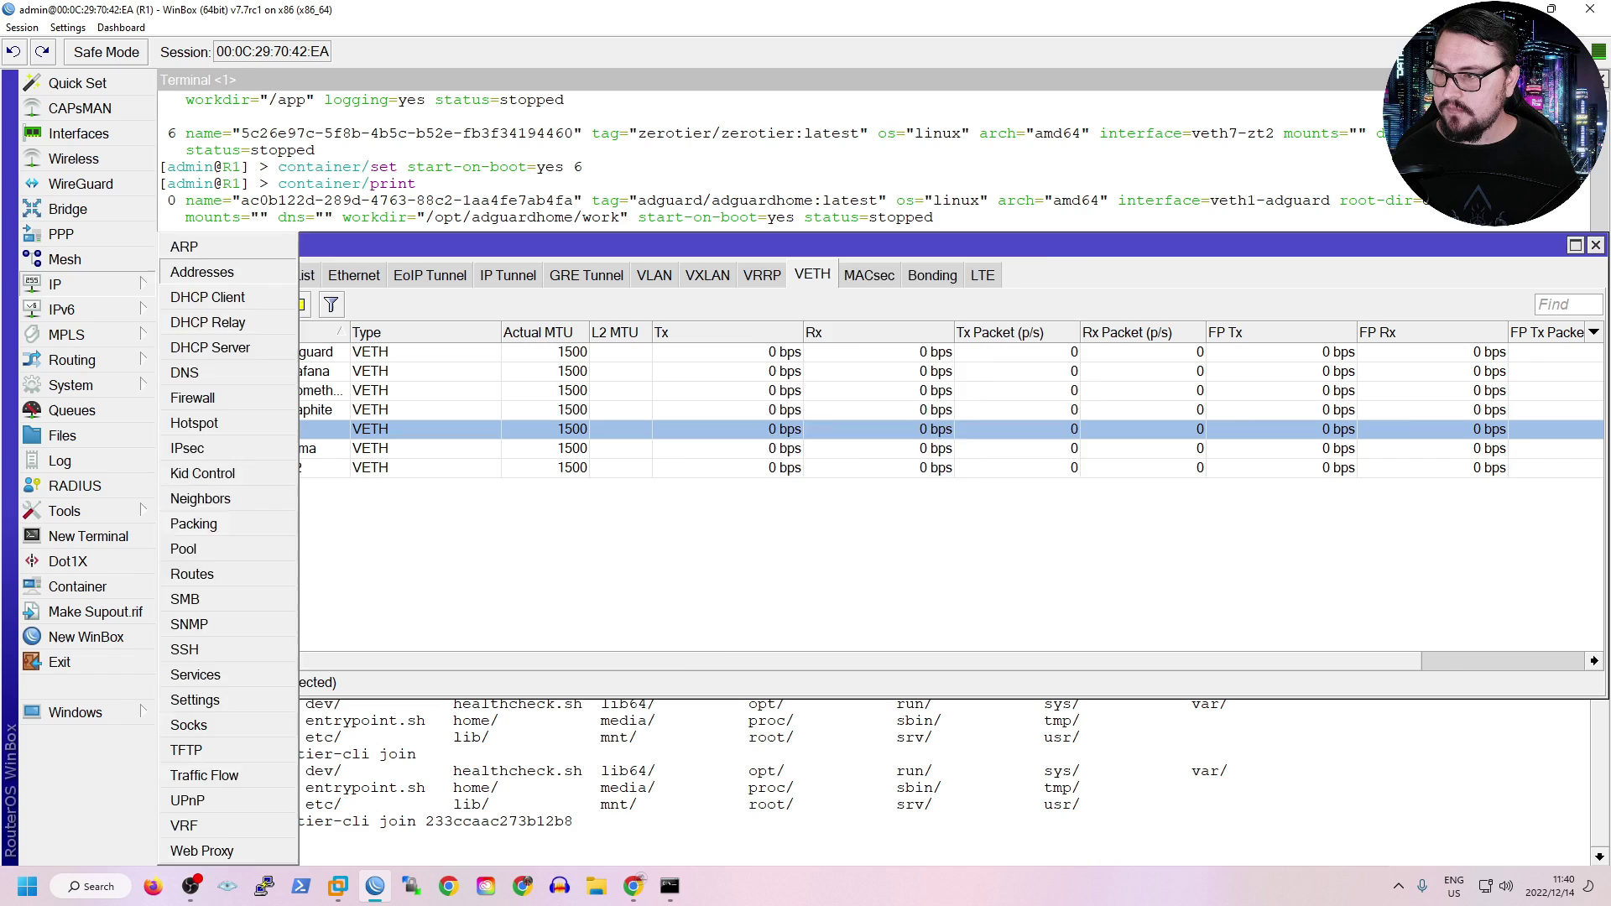
left_click(202, 271)
left_click(780, 393)
left_click(780, 374)
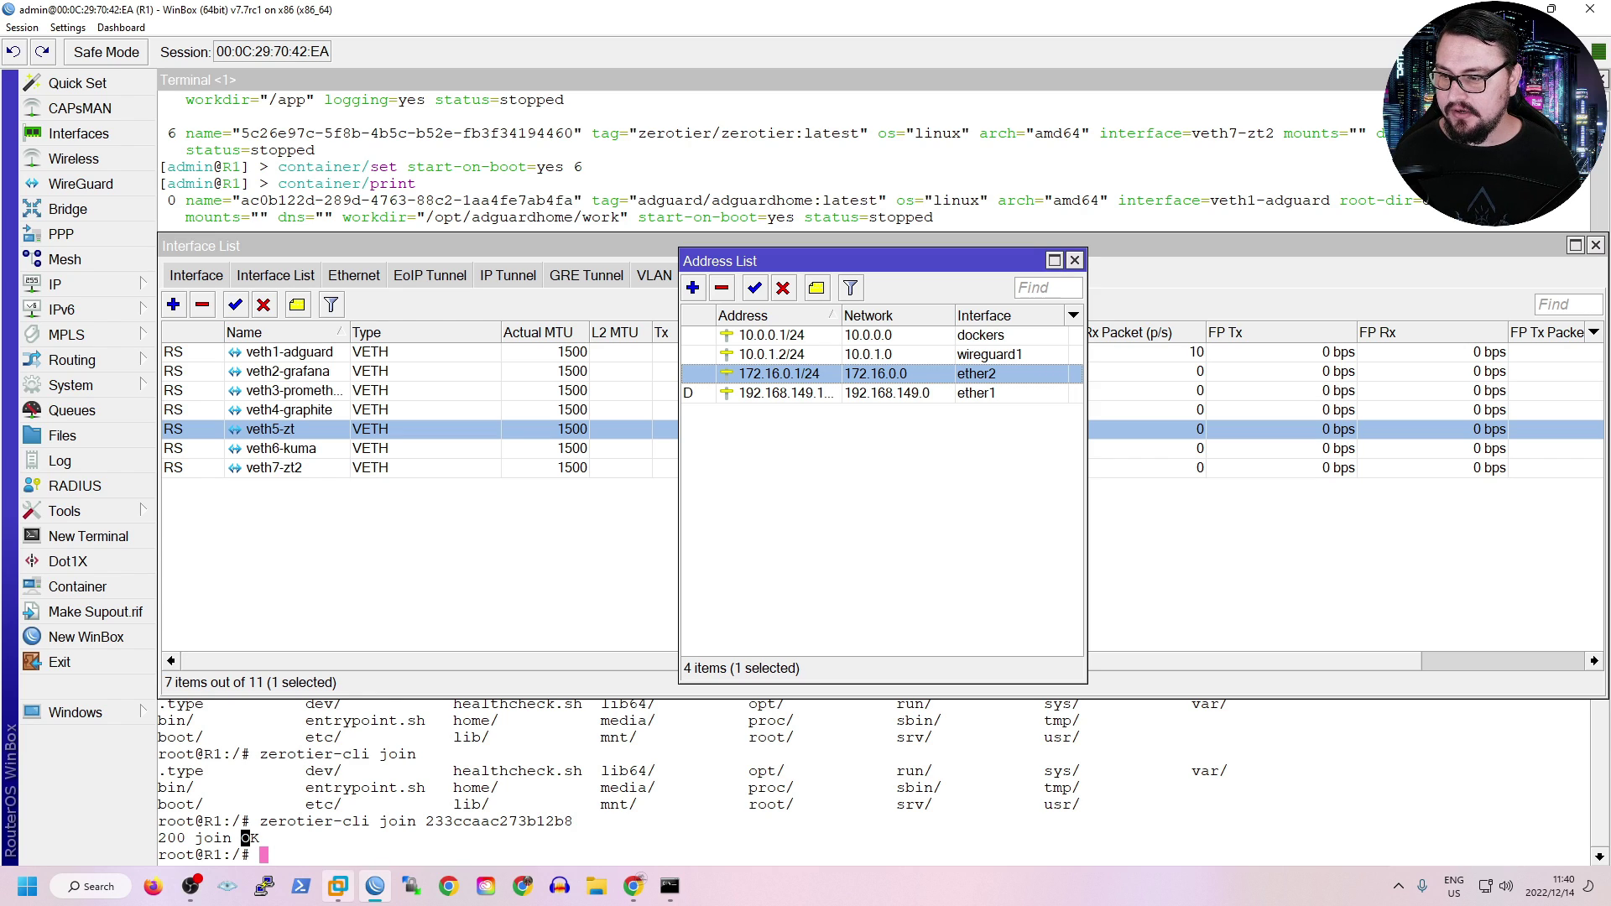
mouse_move(338, 886)
left_click(445, 809)
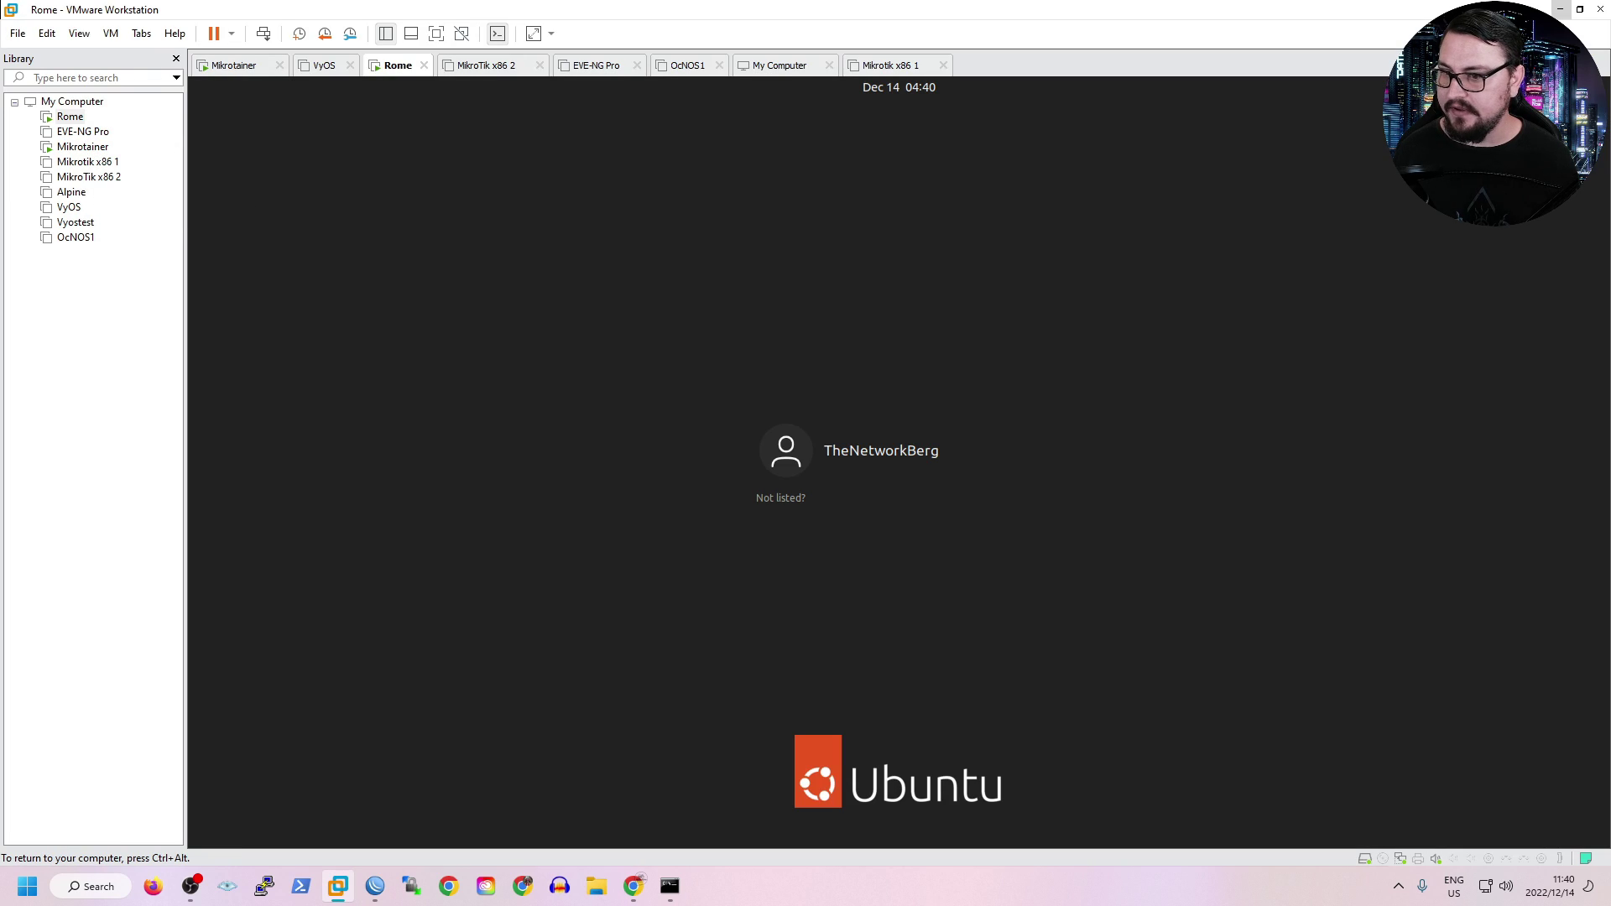
Log in to the Rome Ubuntu VM with the account password.
key("Return")
type("password")
key("Return")
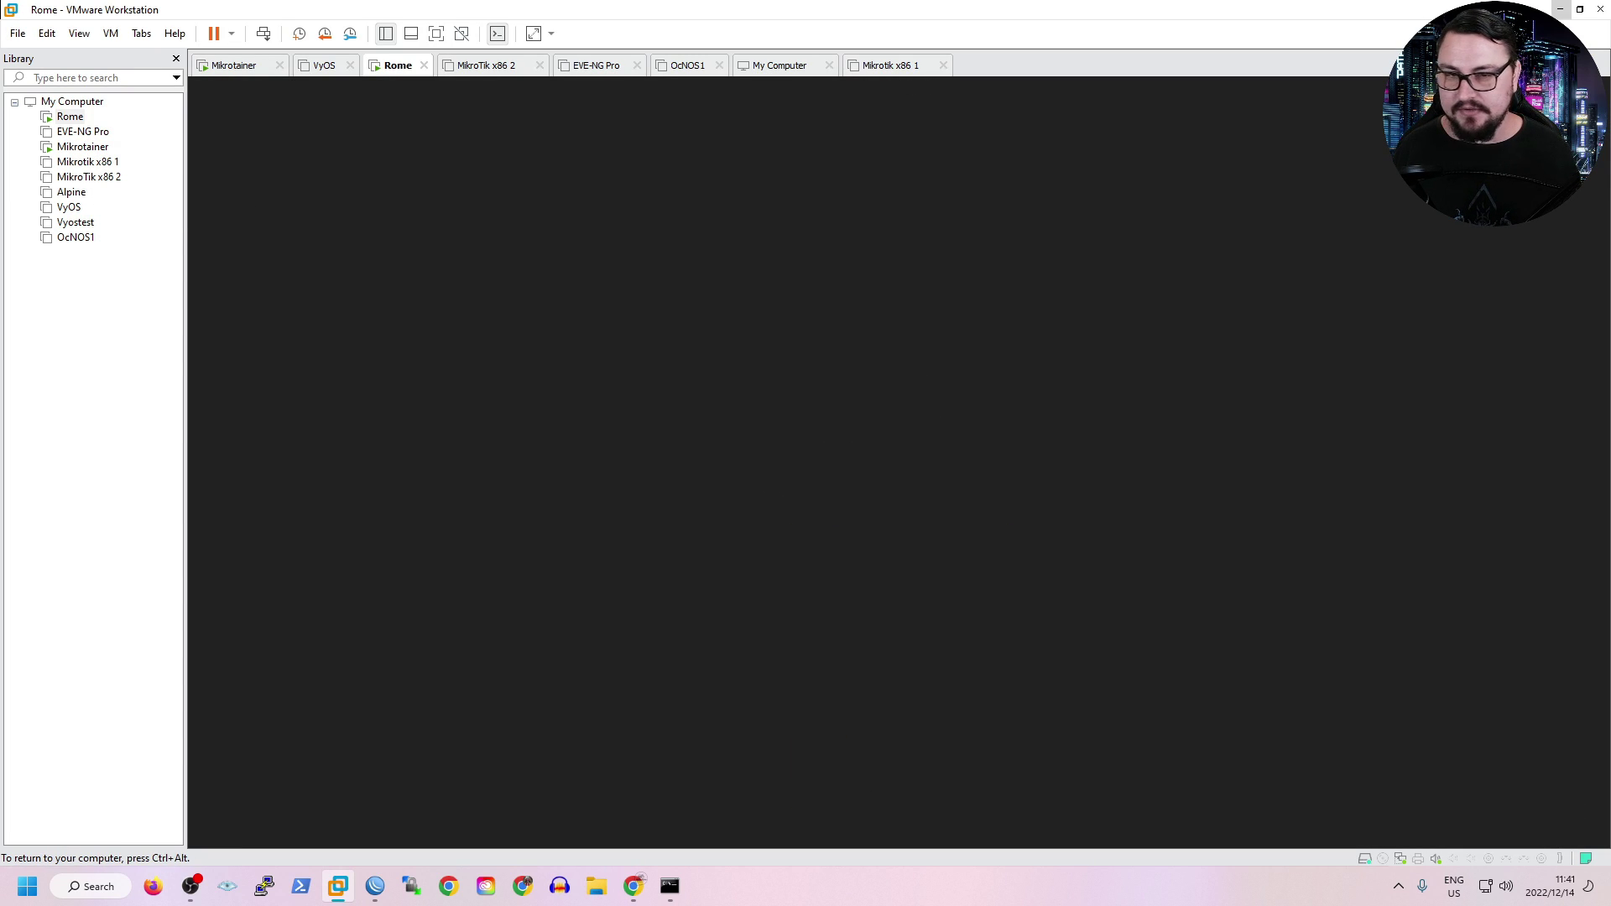
left_click(70, 117)
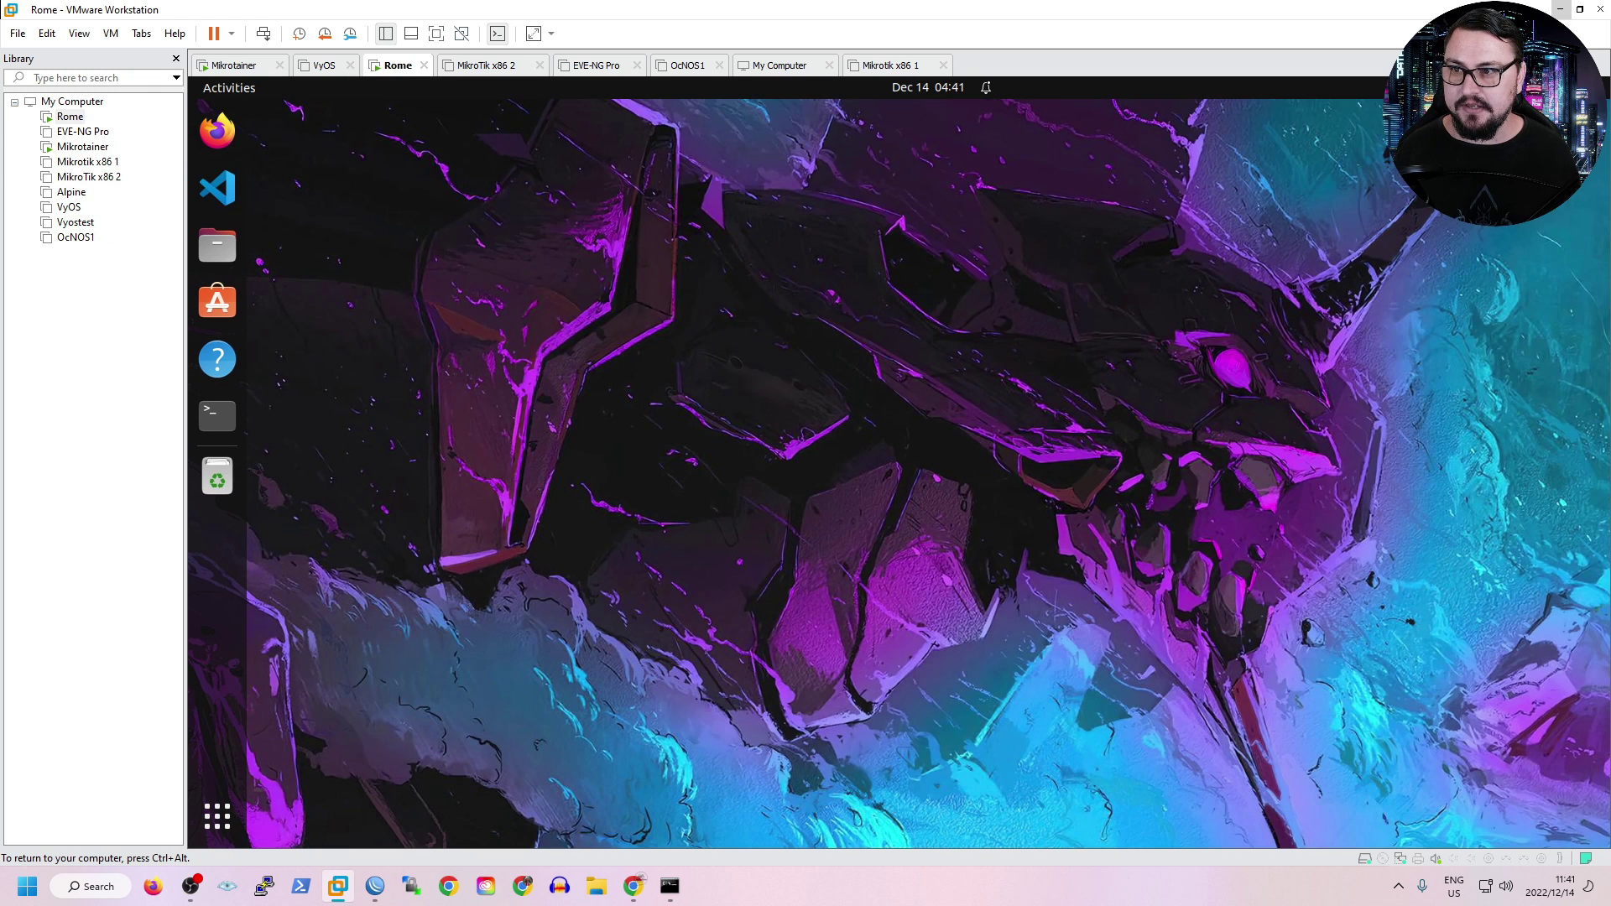
Run ifconfig in a VM terminal, showing ens33 at 172.16.0.254 with netmask 255.255.255.0.
key("ctrl+alt+t")
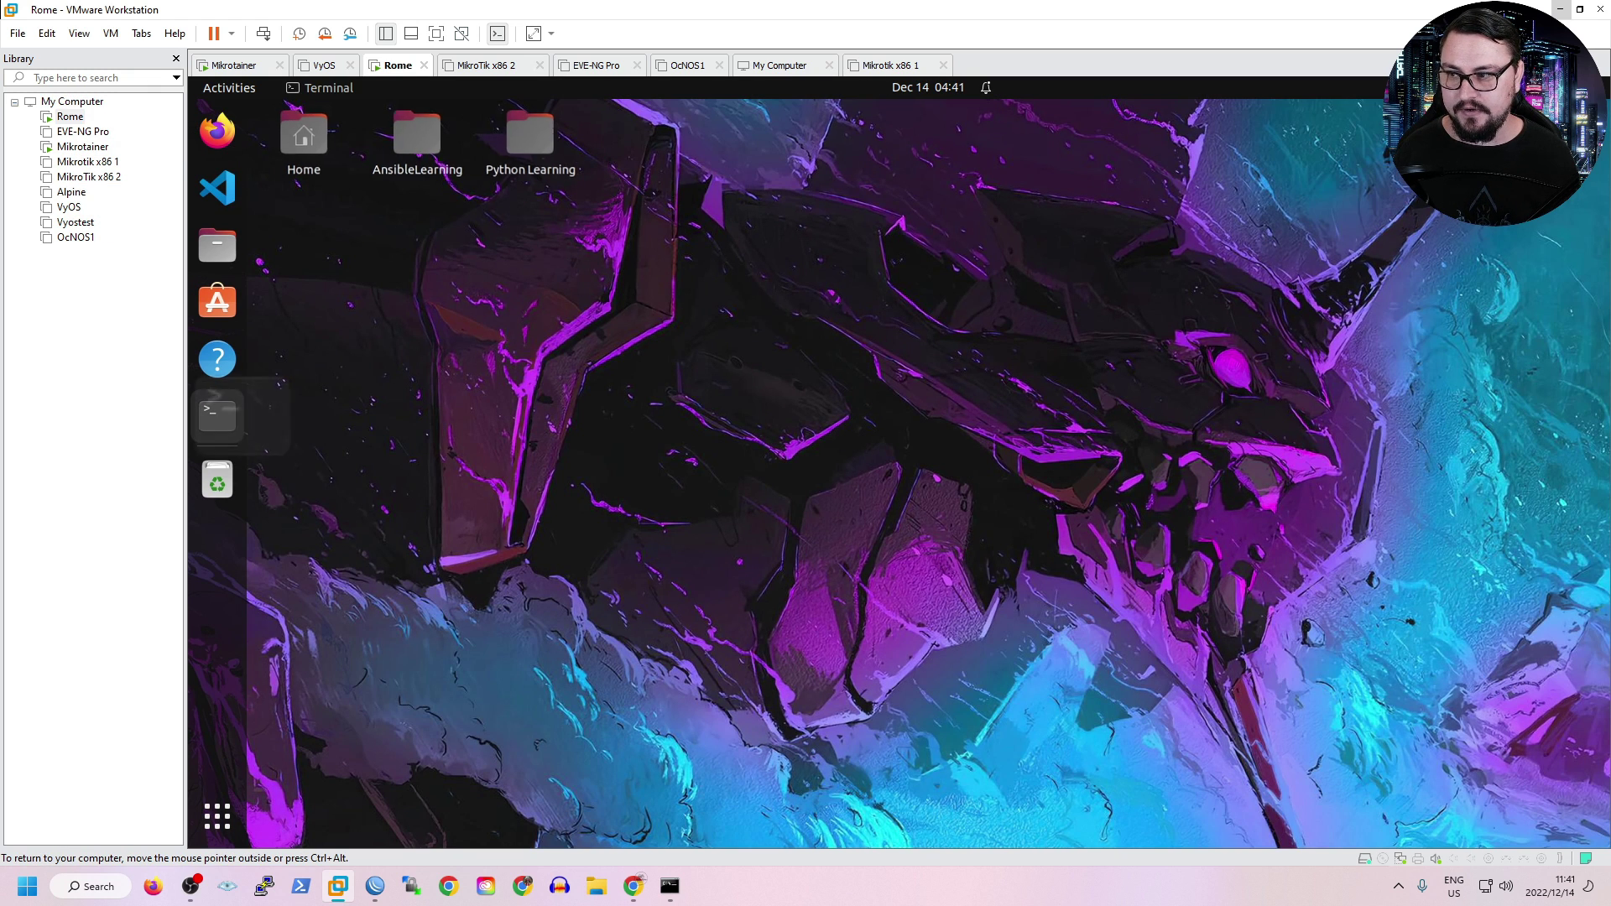
key("Return")
key("Return")
type("ifconfig")
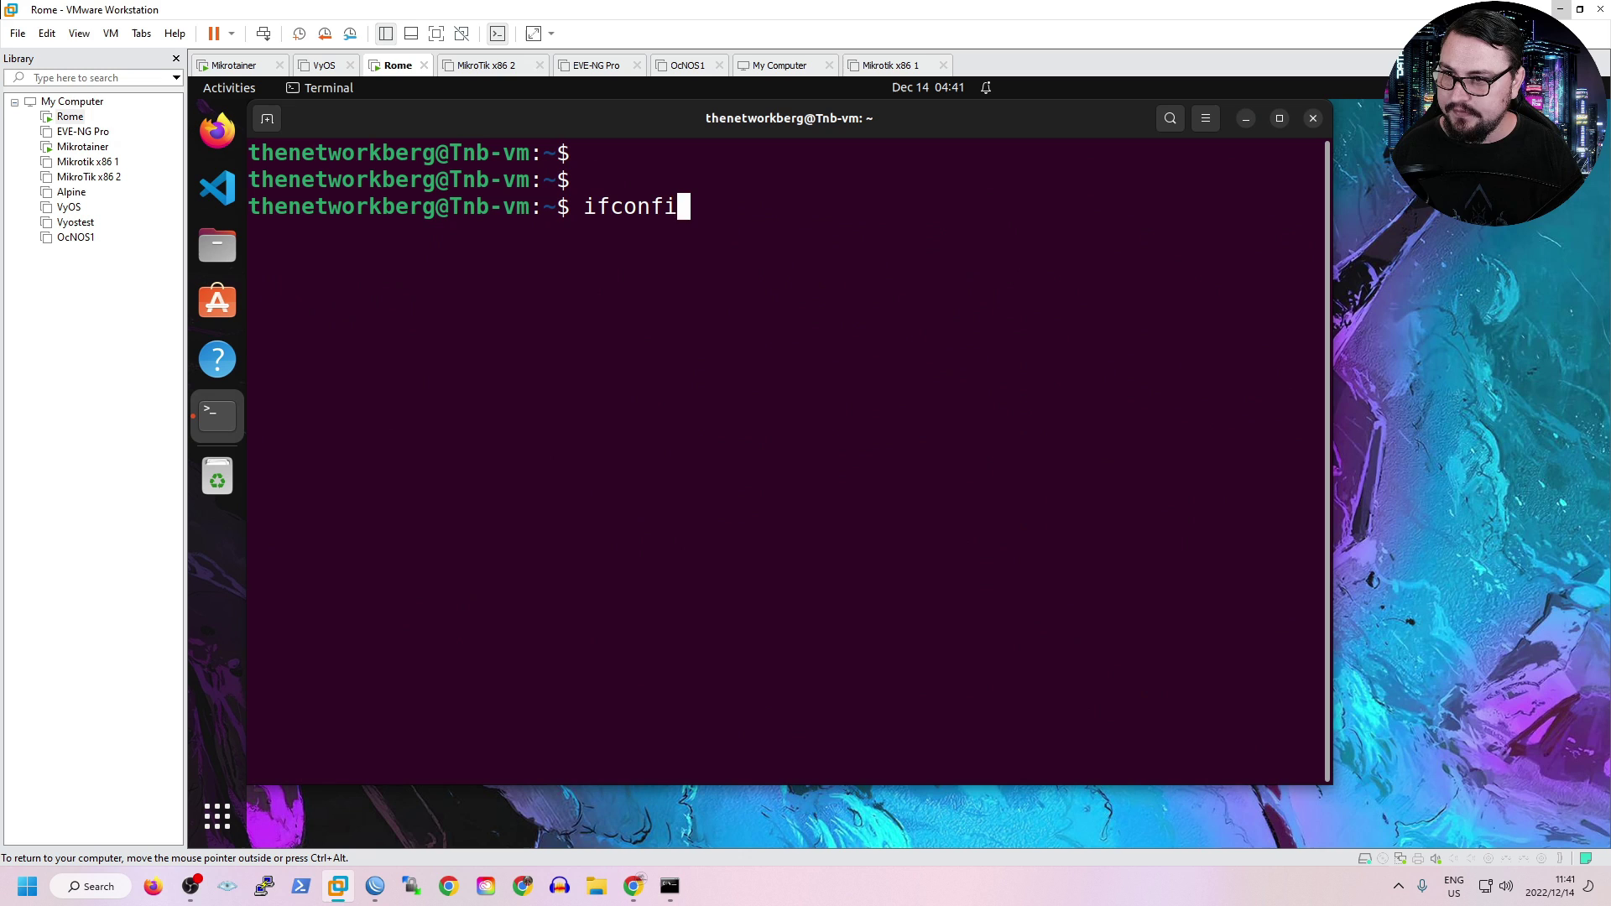
key("Return")
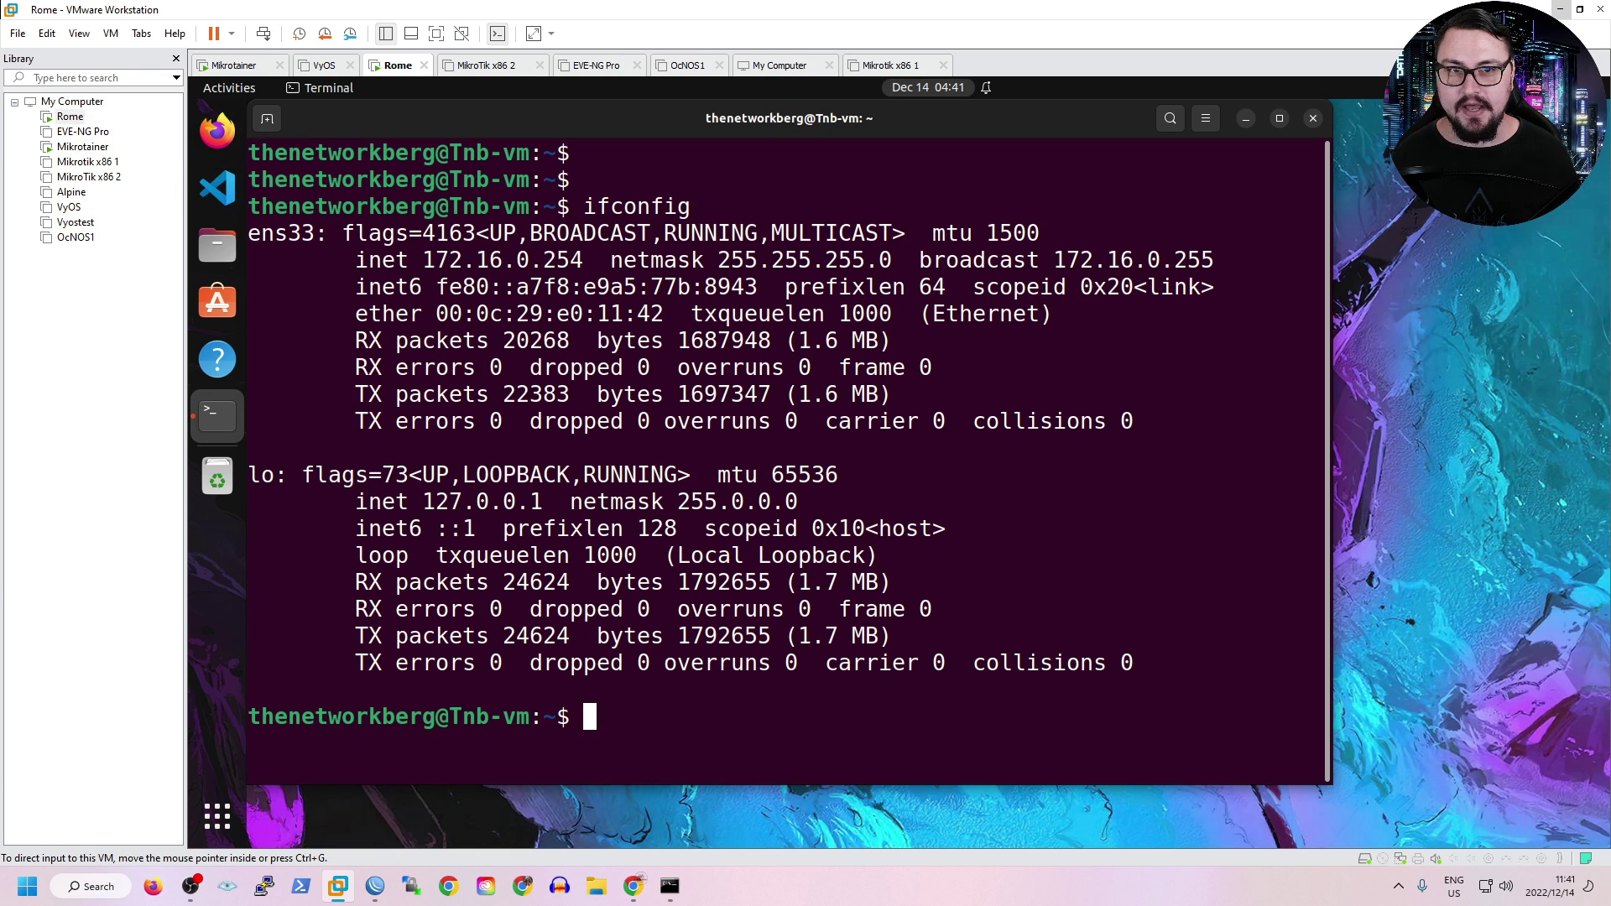
Ping 172.16.0.254 continuously from Command Prompt; it fails with 100% loss.
key("alt+Tab")
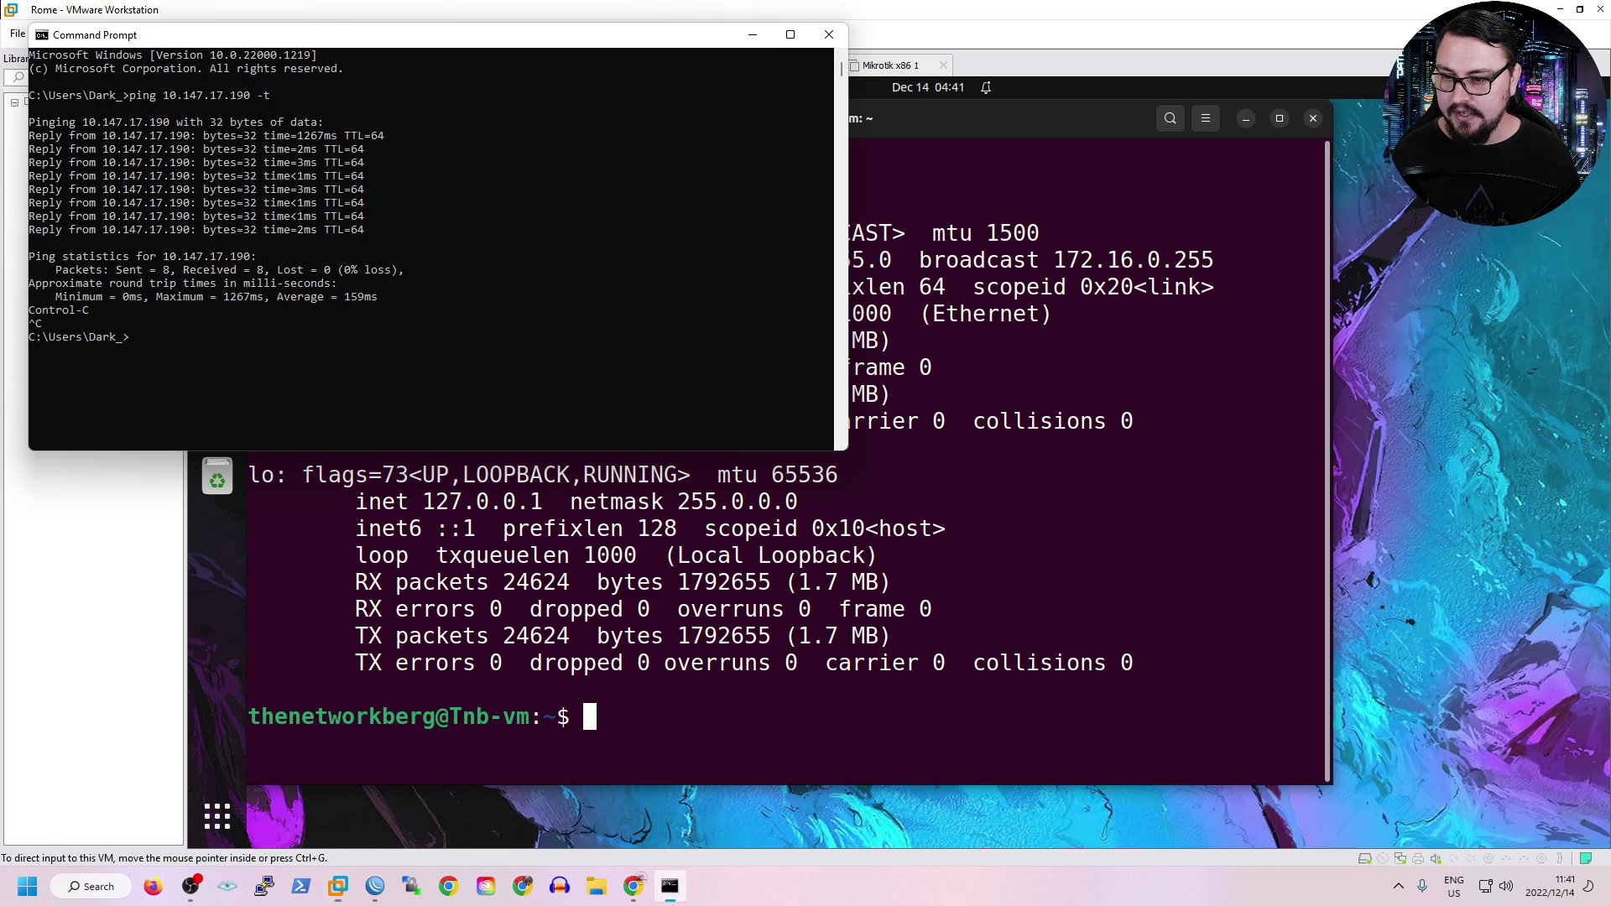
key("Return")
type("p")
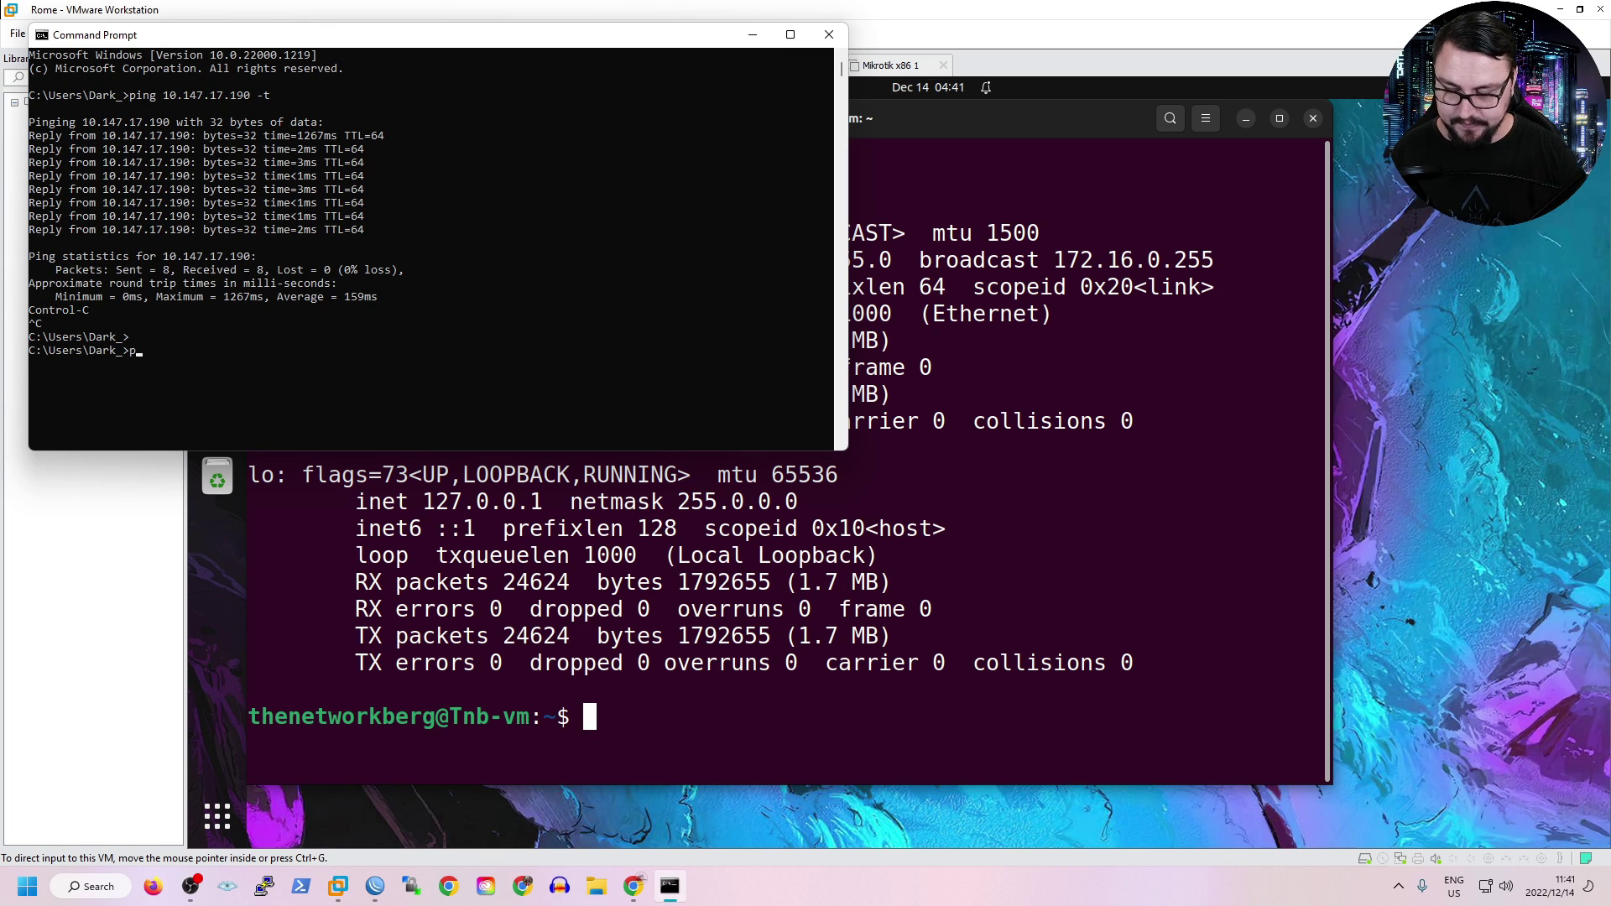
type("ing 172.16.0")
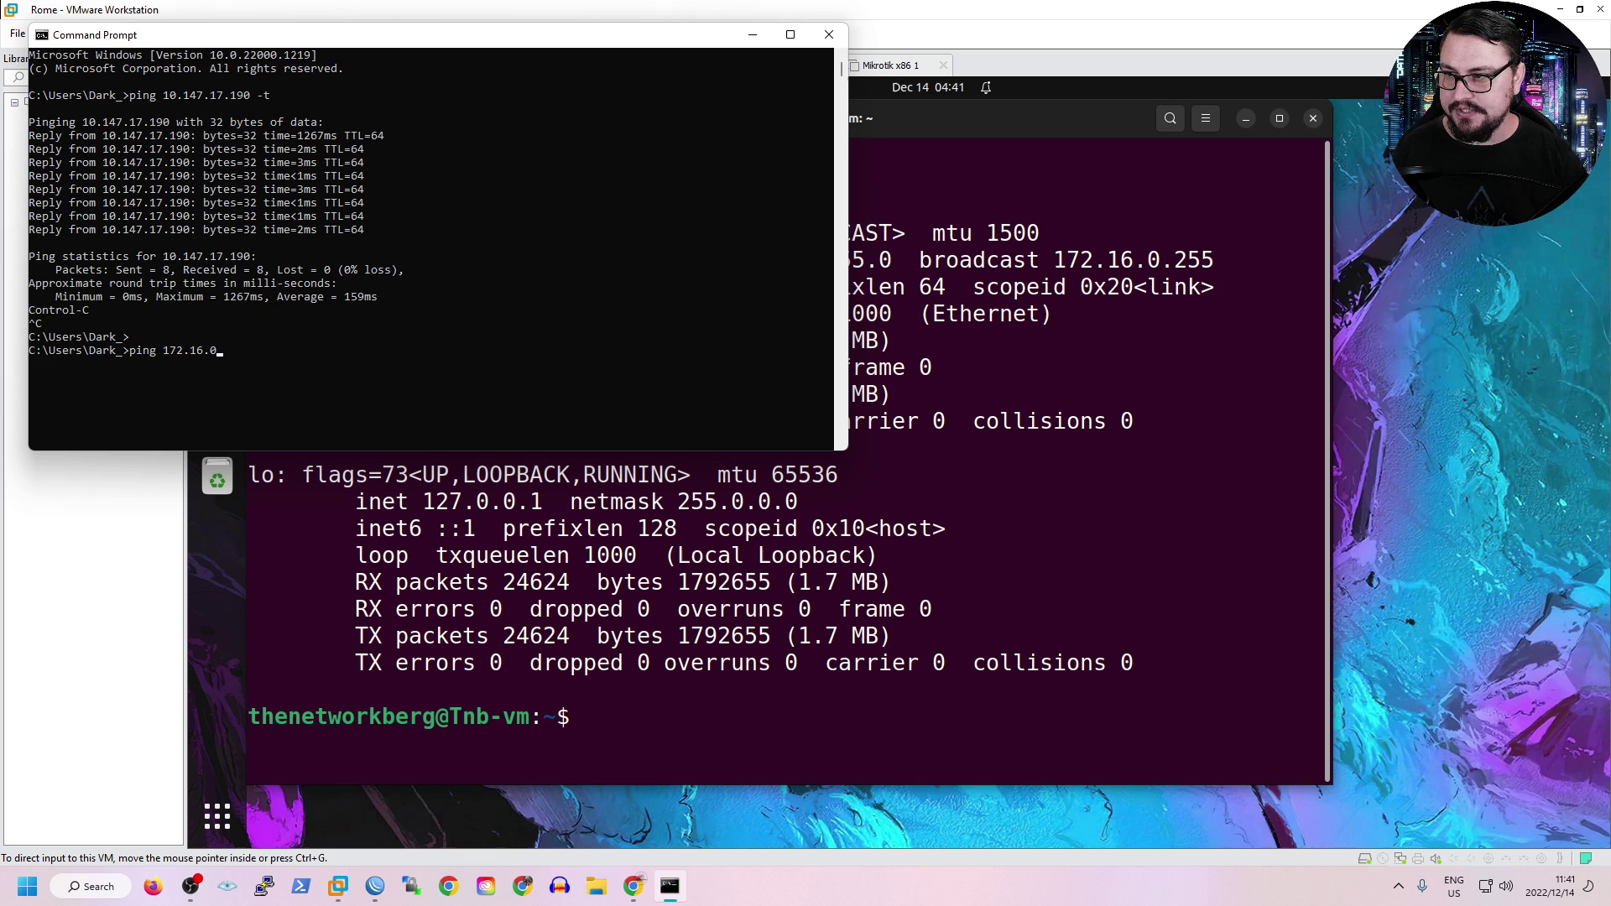
type(".254 -")
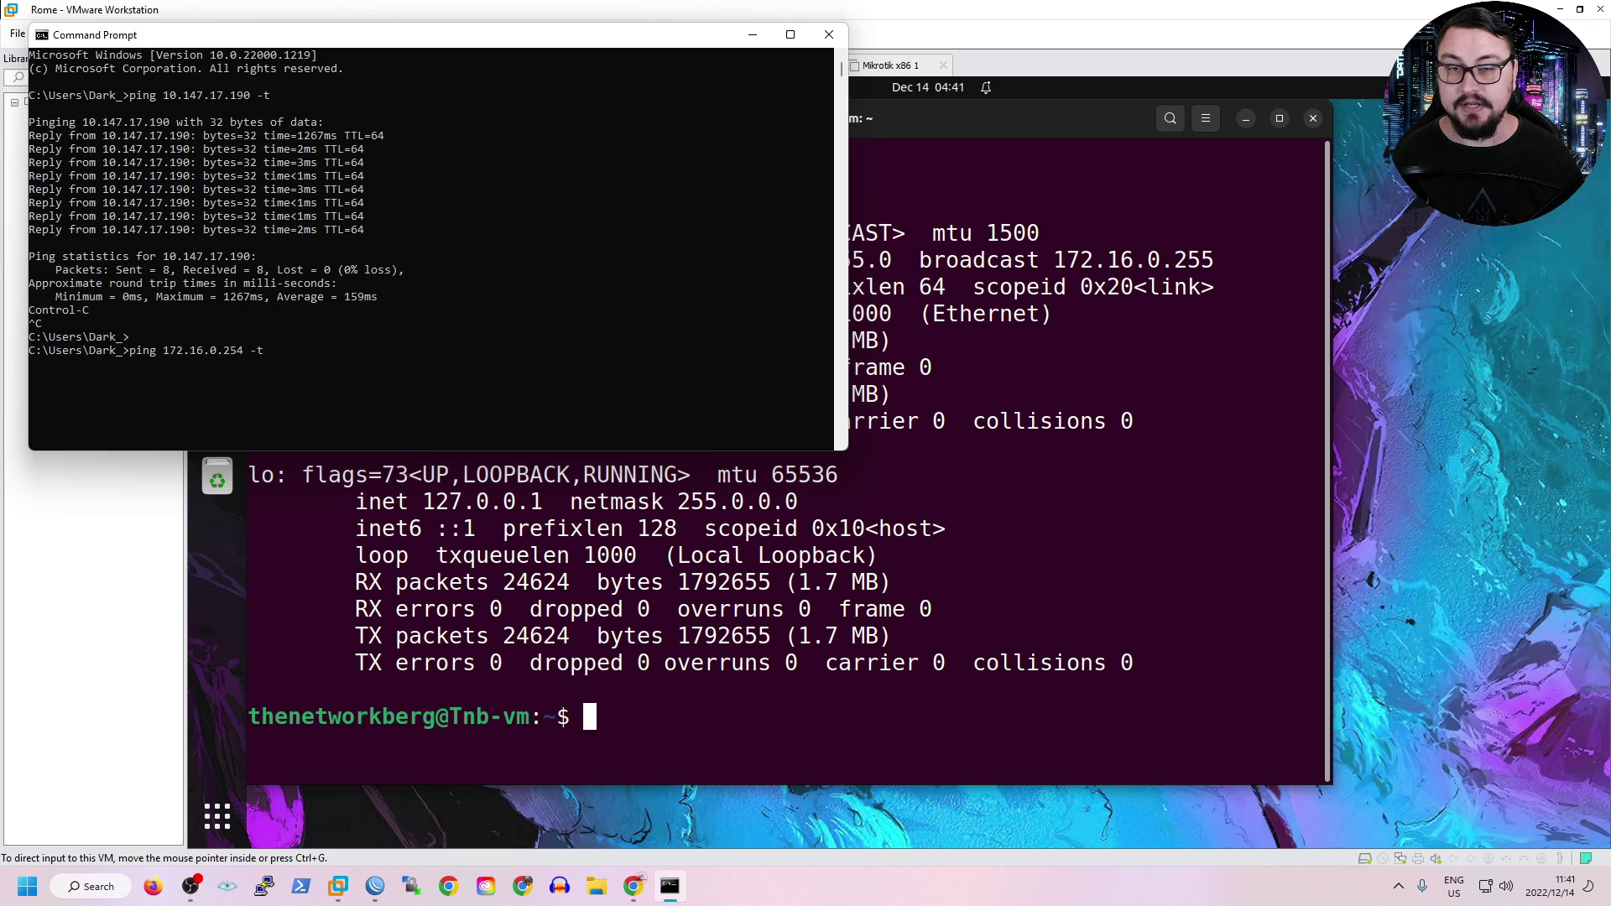
type("t")
key("Return")
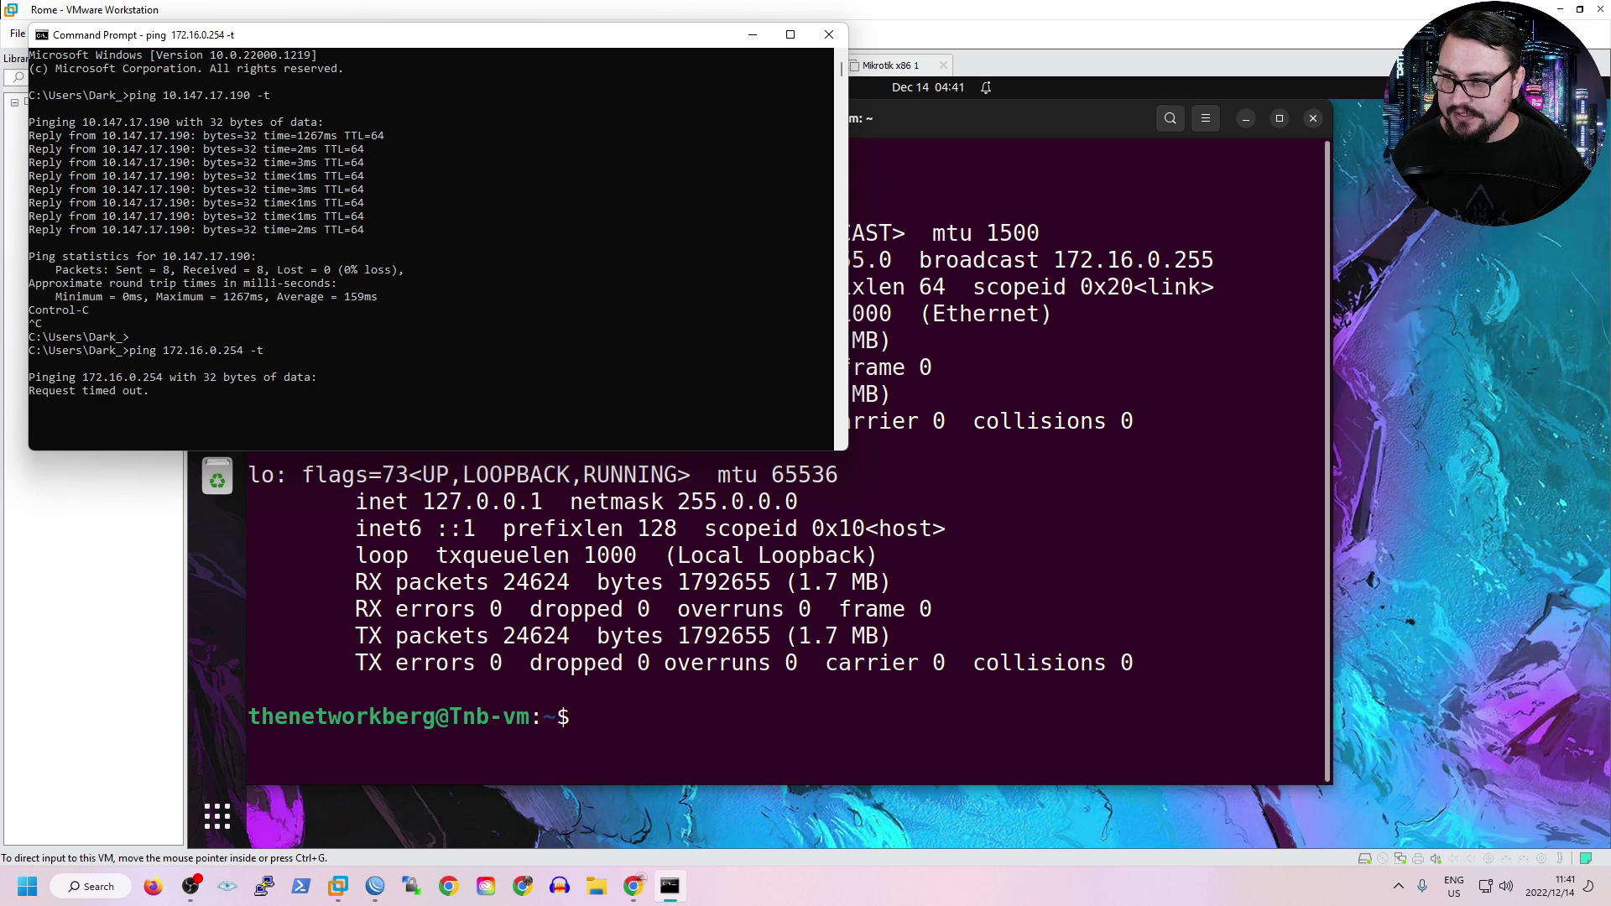
key("ctrl+c")
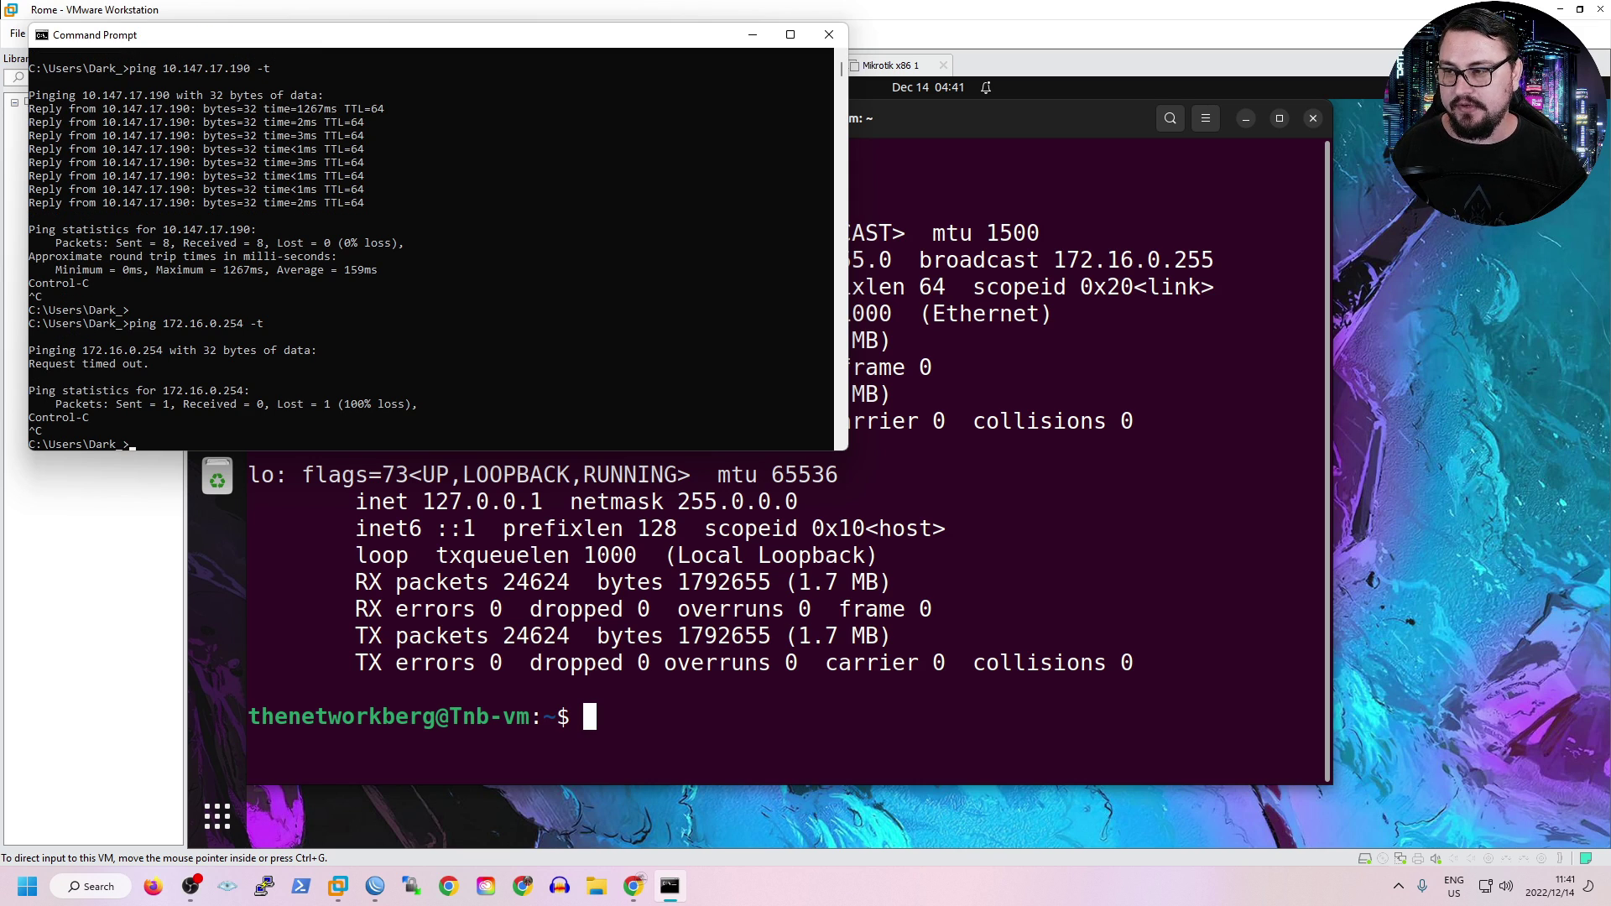
Run 'route print 172.16.*' to confirm the PC has no 172.16 routes.
type("route print 172.1")
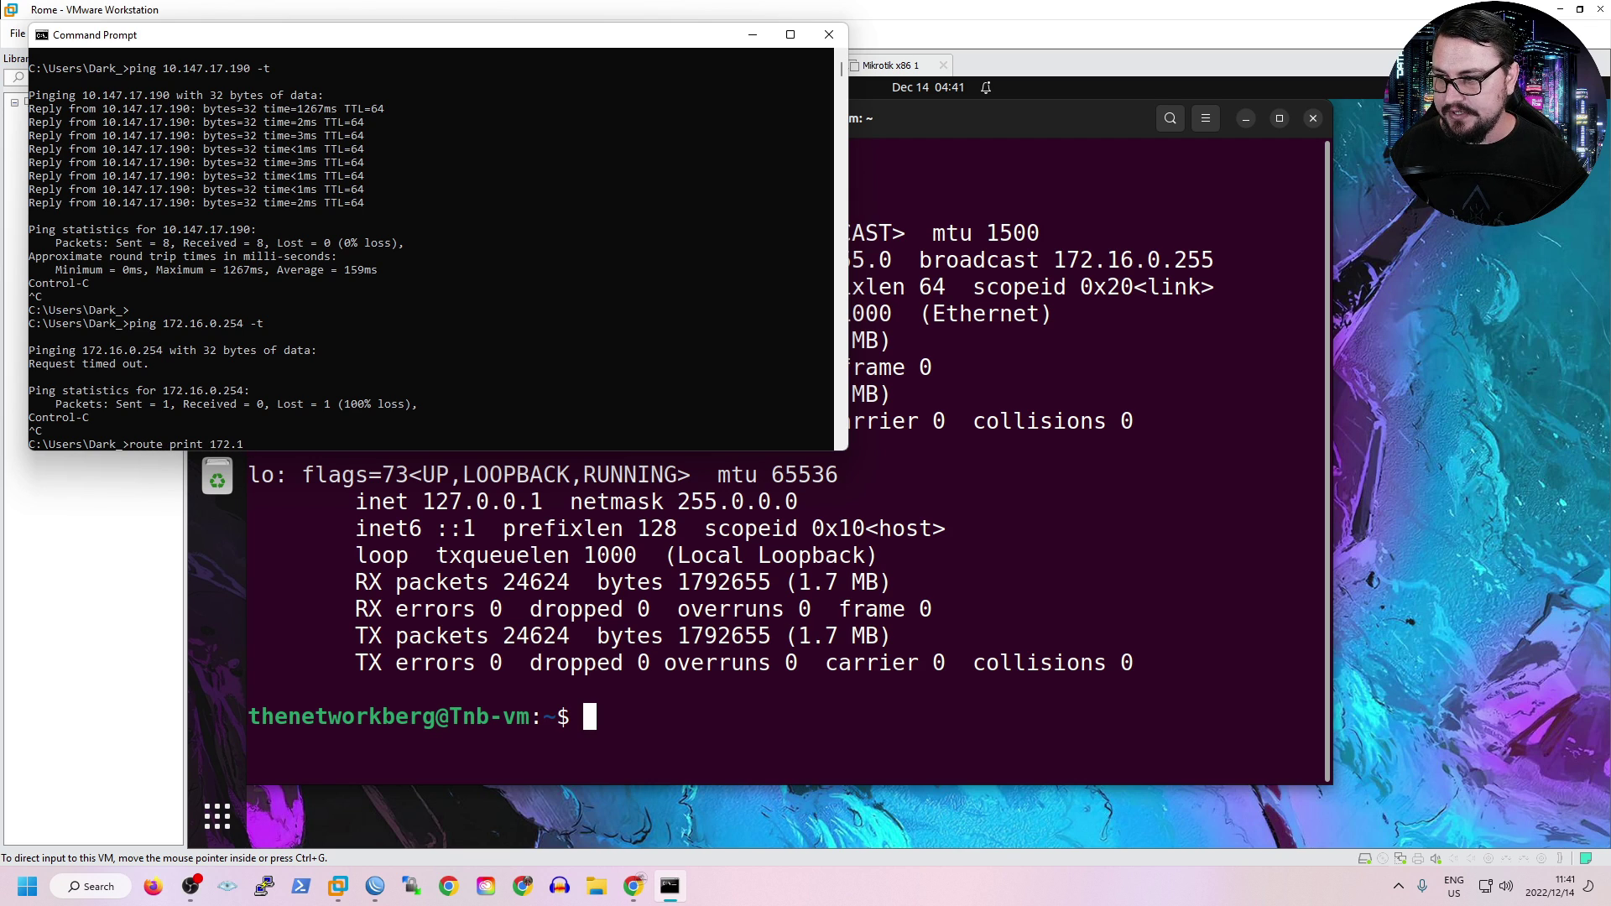
type("6.*")
key("Return")
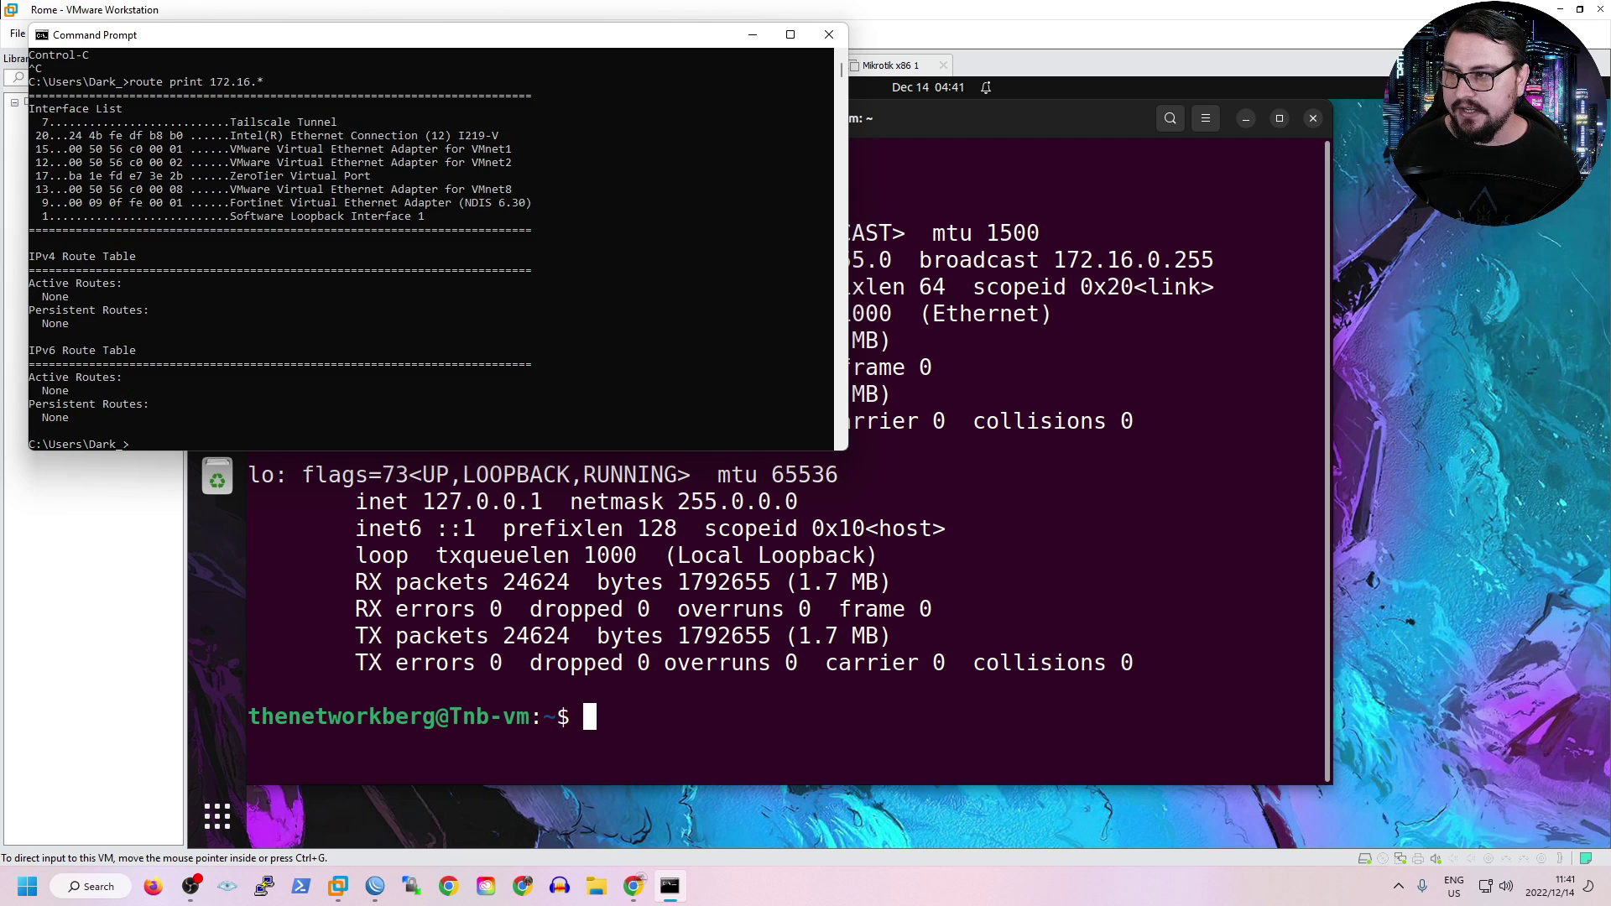
left_click_drag(421, 443, 115, 189)
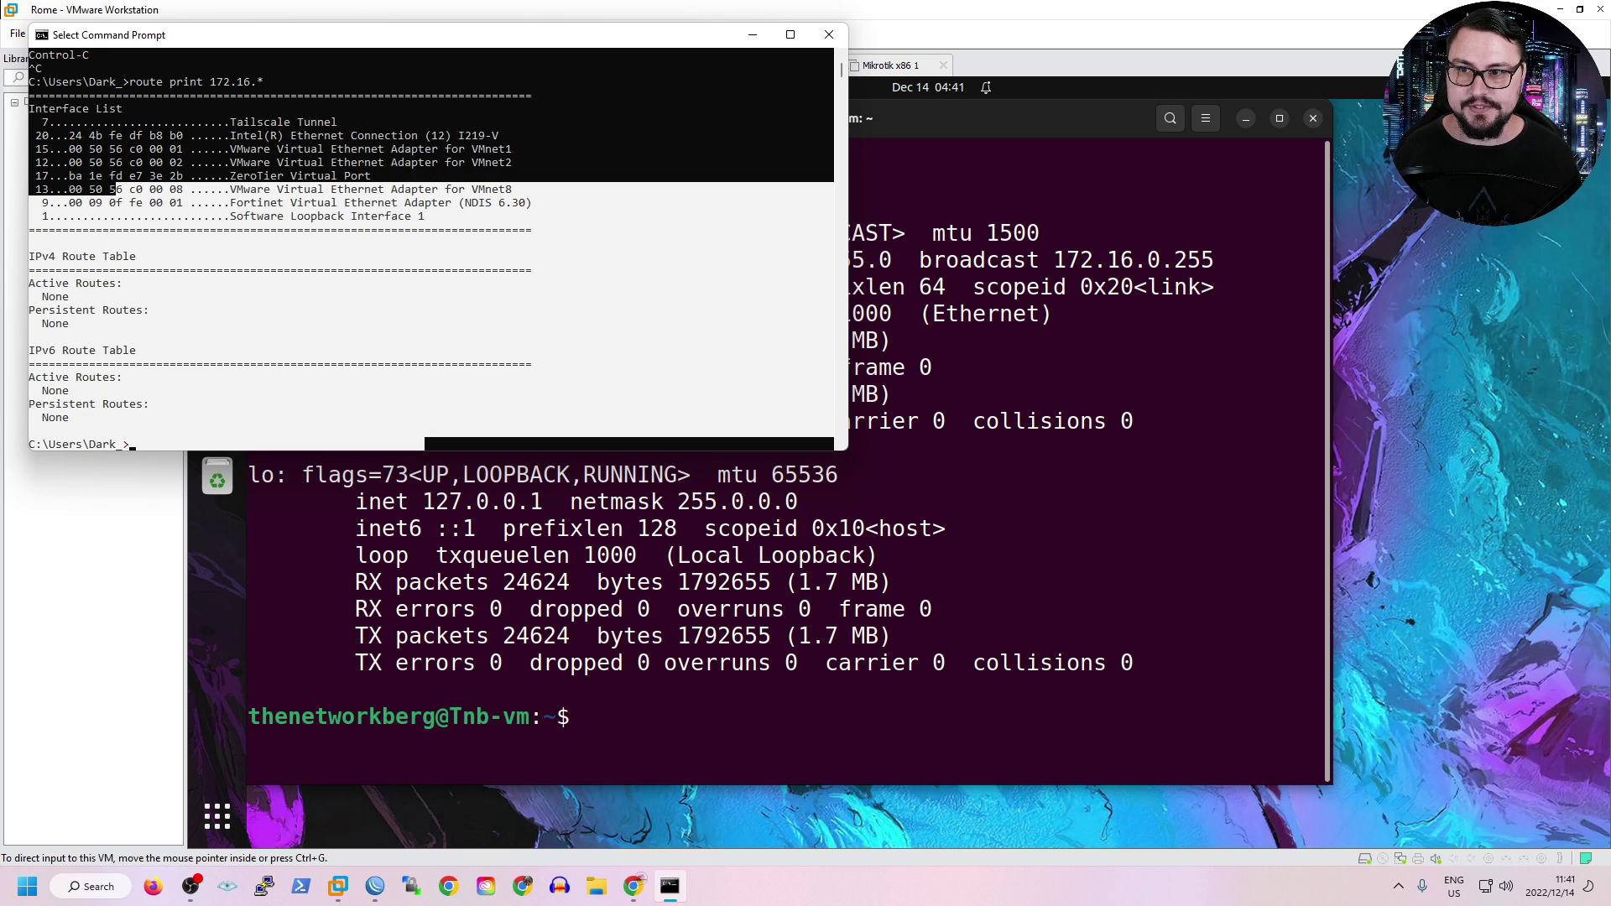
left_click(753, 34)
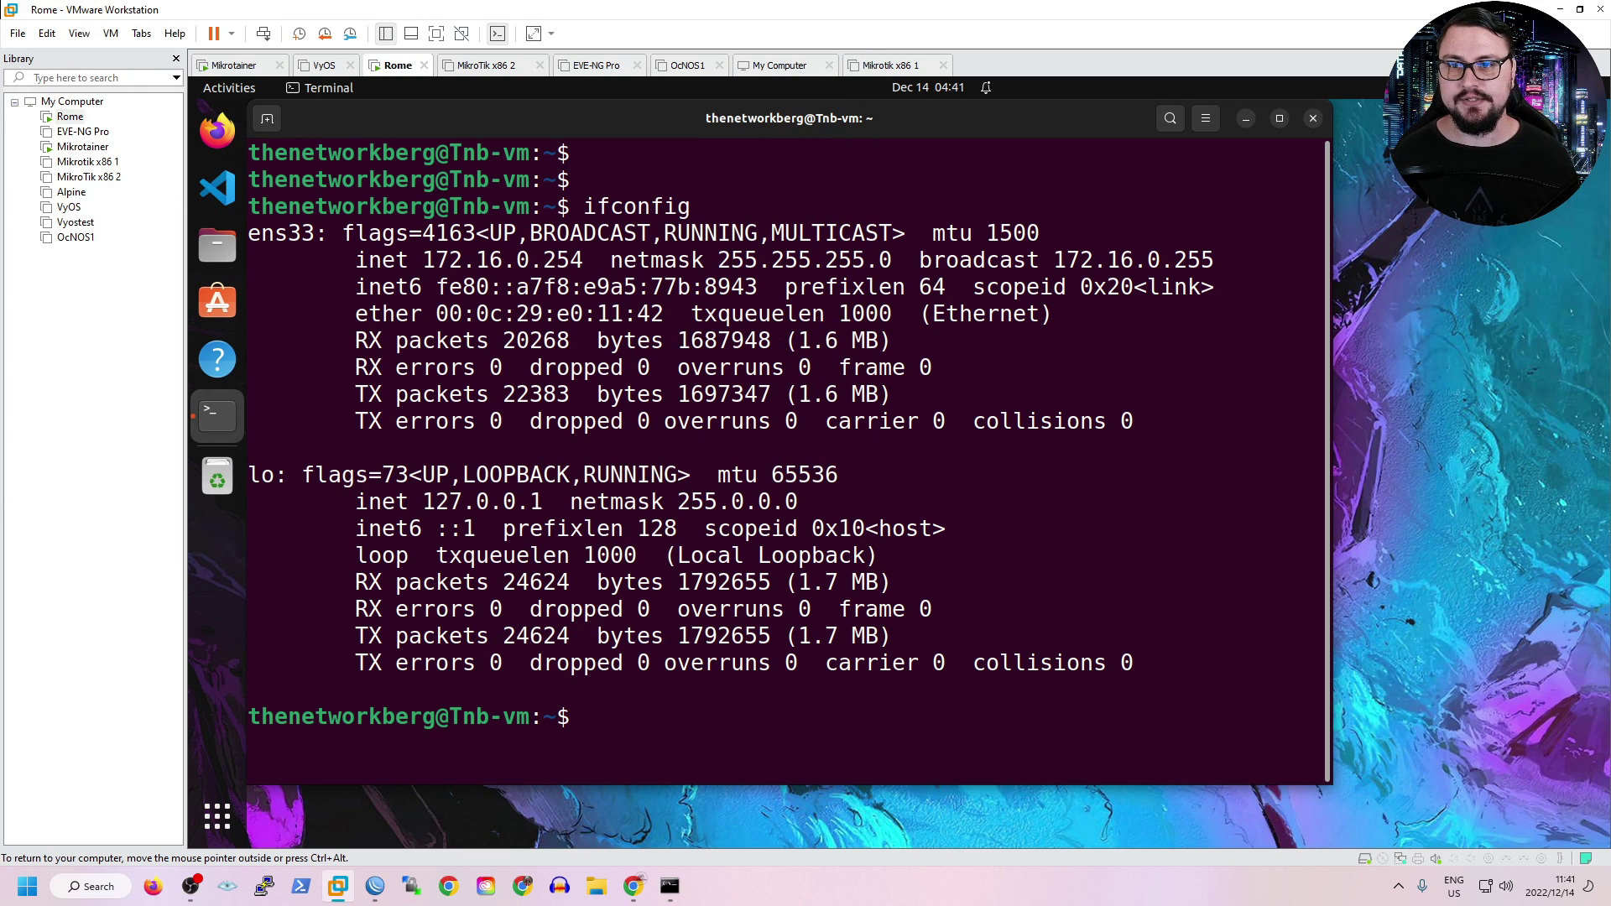
key("ctrl+alt")
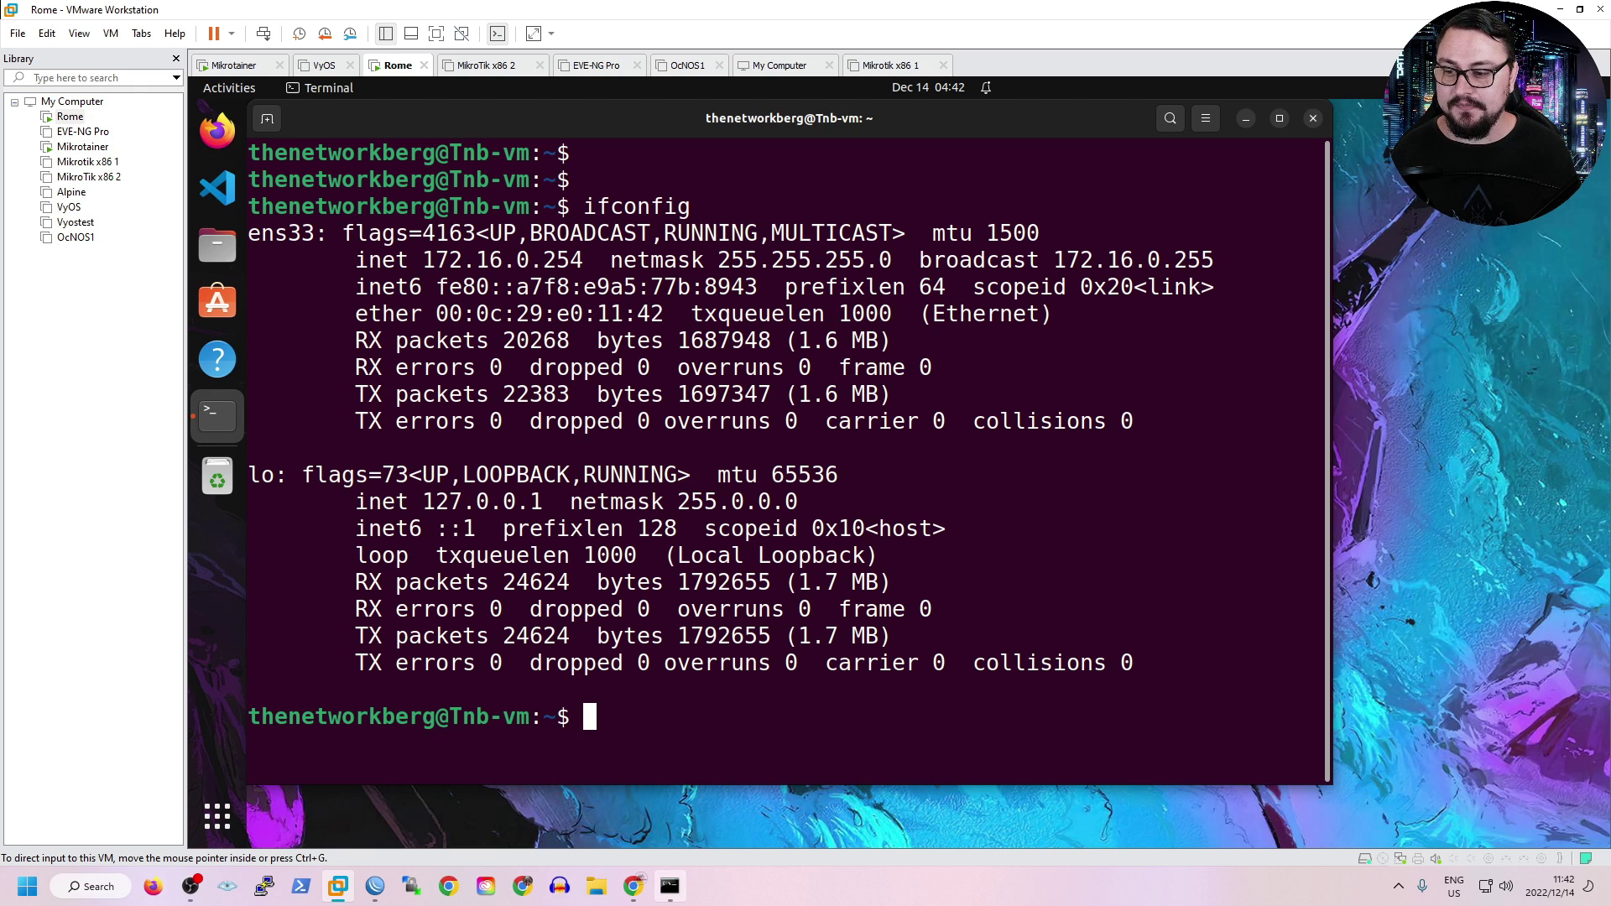
key("alt+Tab")
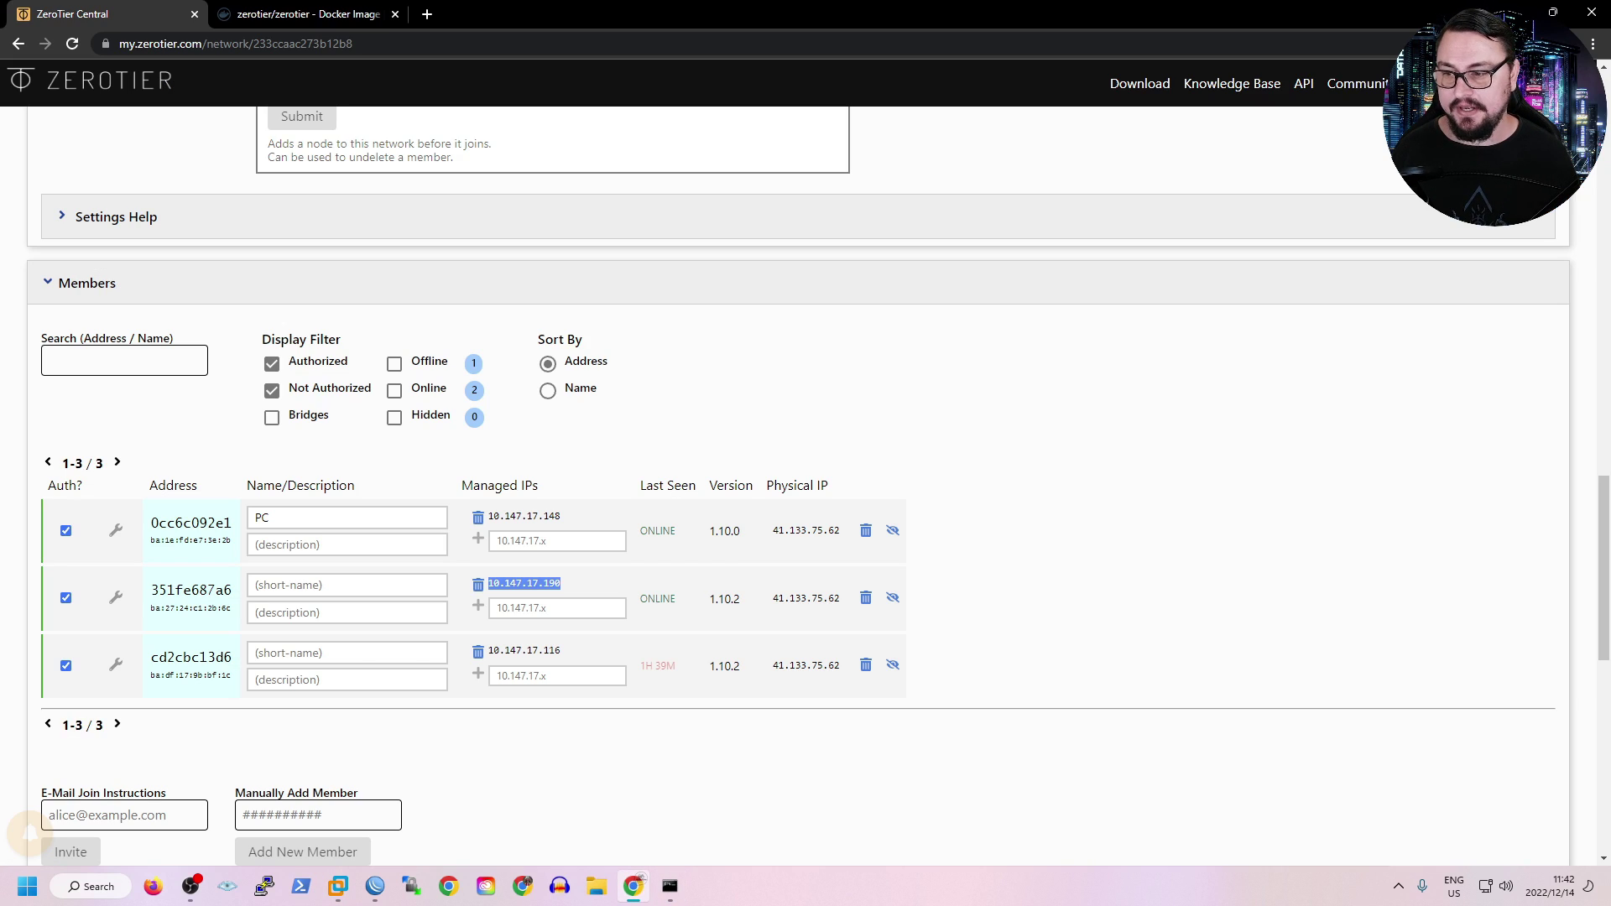
Copy the router member's address 10.147.17.190 from the Members list.
scroll(797, 487, "up", 20)
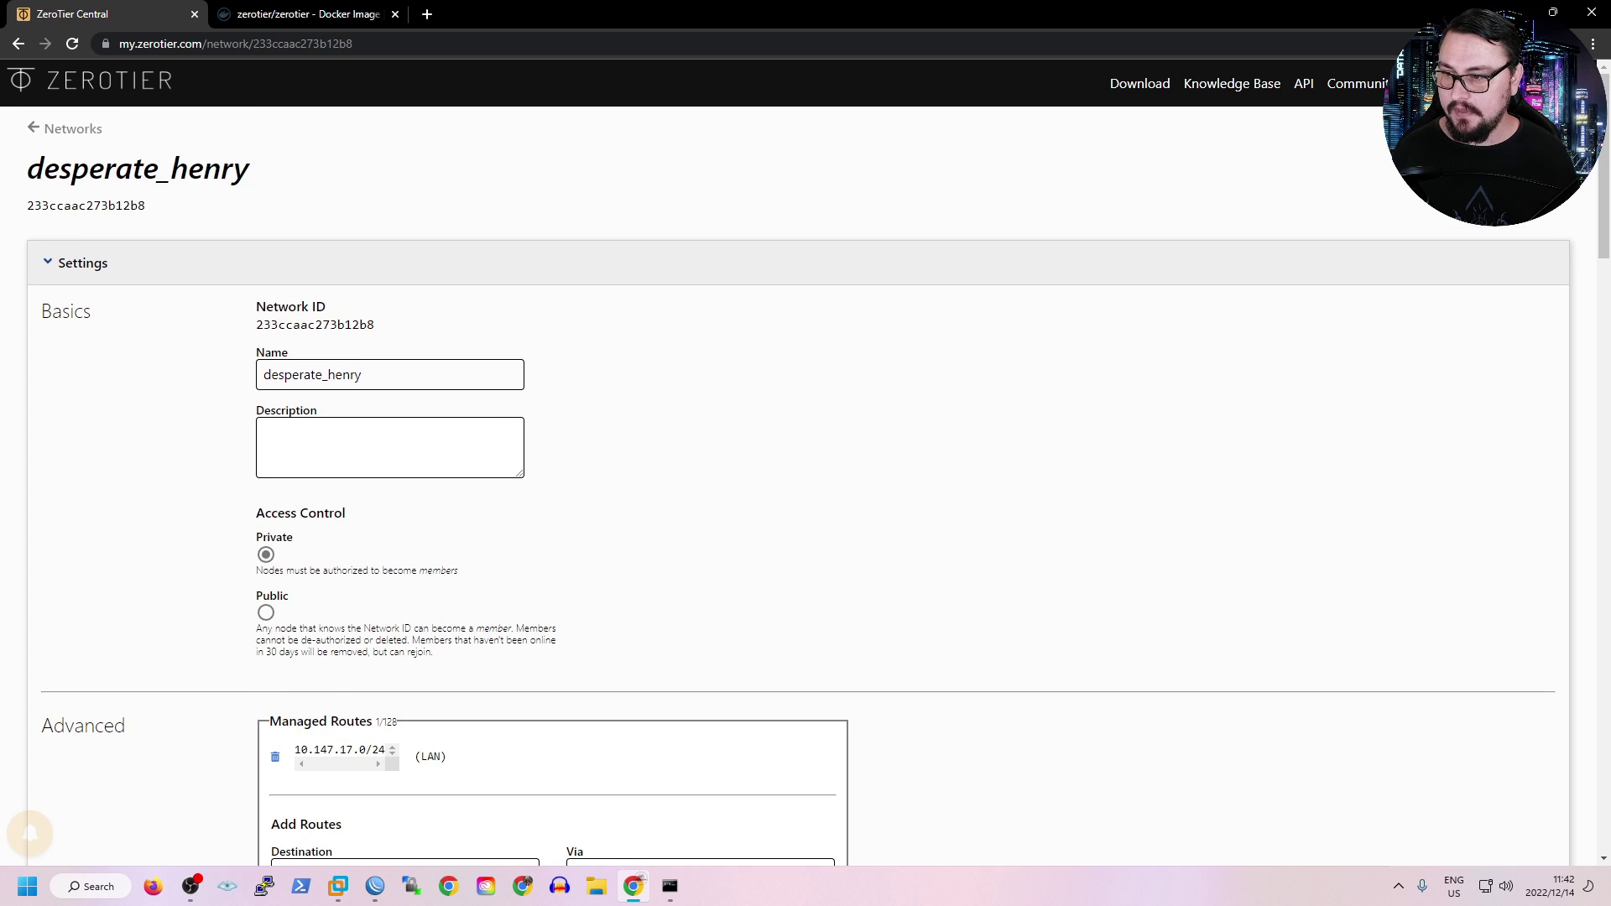
scroll(797, 487, "down", 5)
scroll(797, 487, "down", 17)
scroll(797, 486, "up", 3)
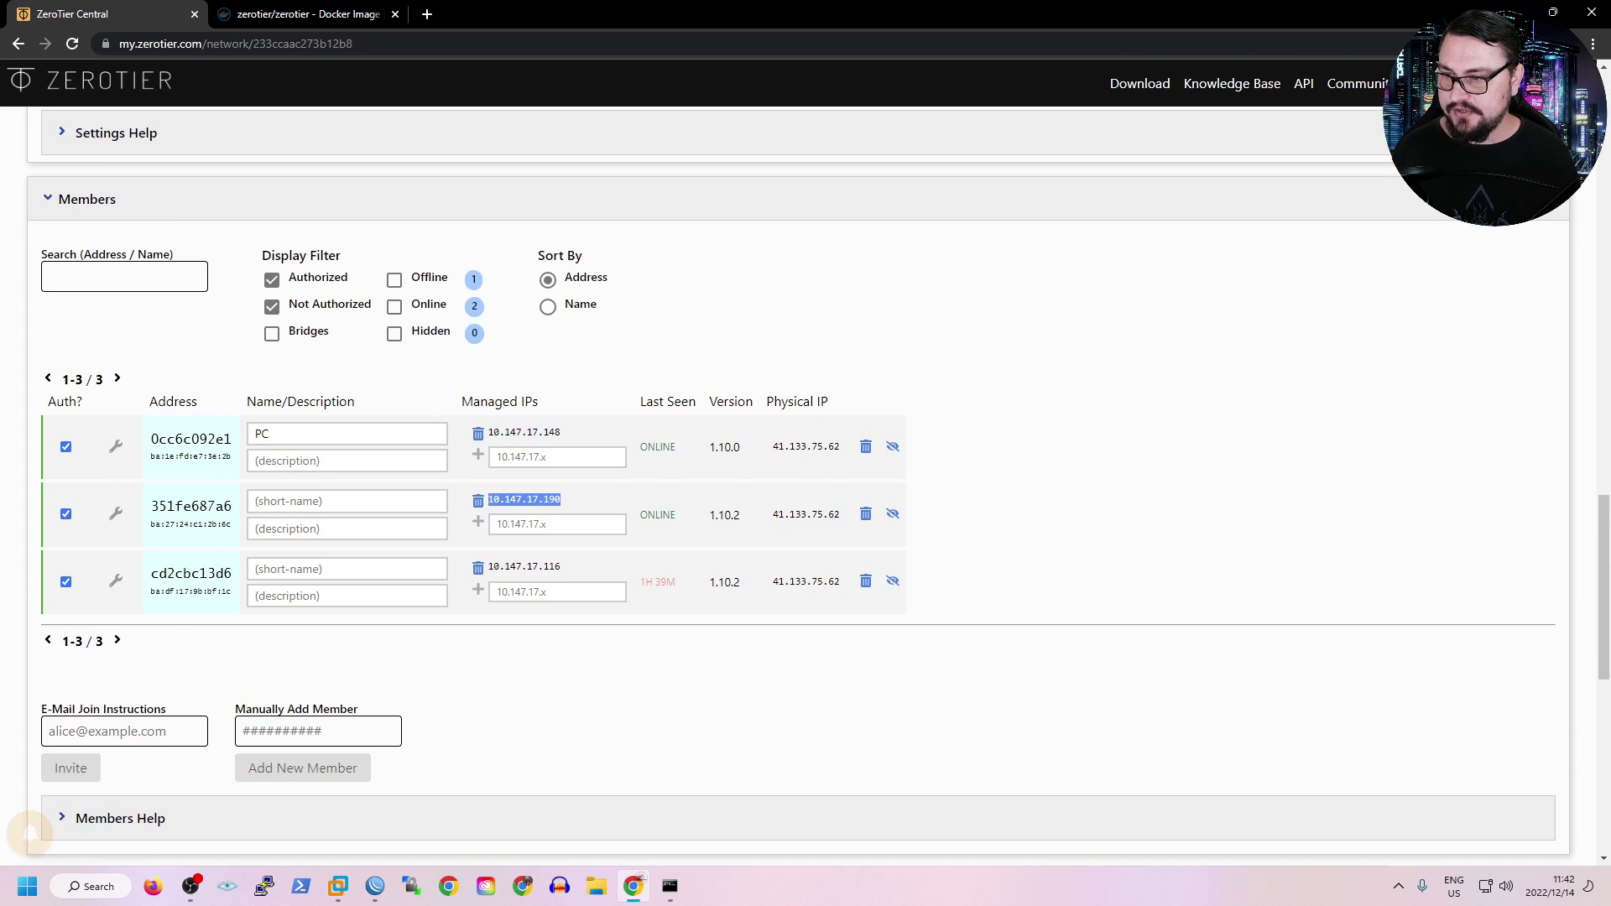
right_click(528, 501)
left_click(553, 514)
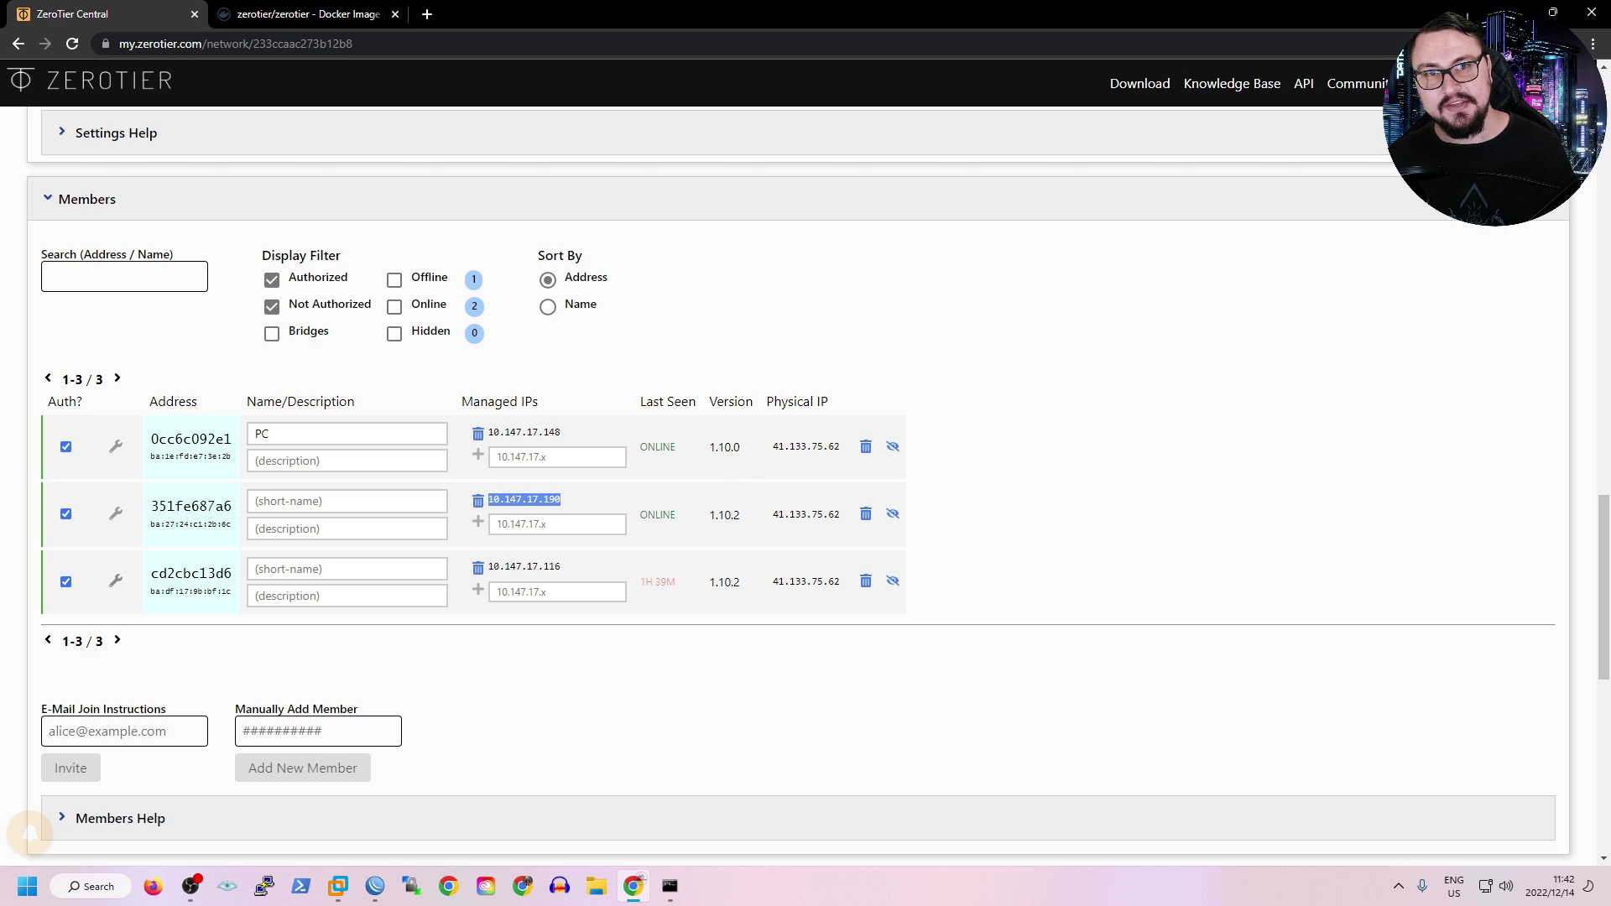
Submit a managed route with destination 172.16.0.0/24 via 10.147.17.190.
scroll(801, 487, "up", 15)
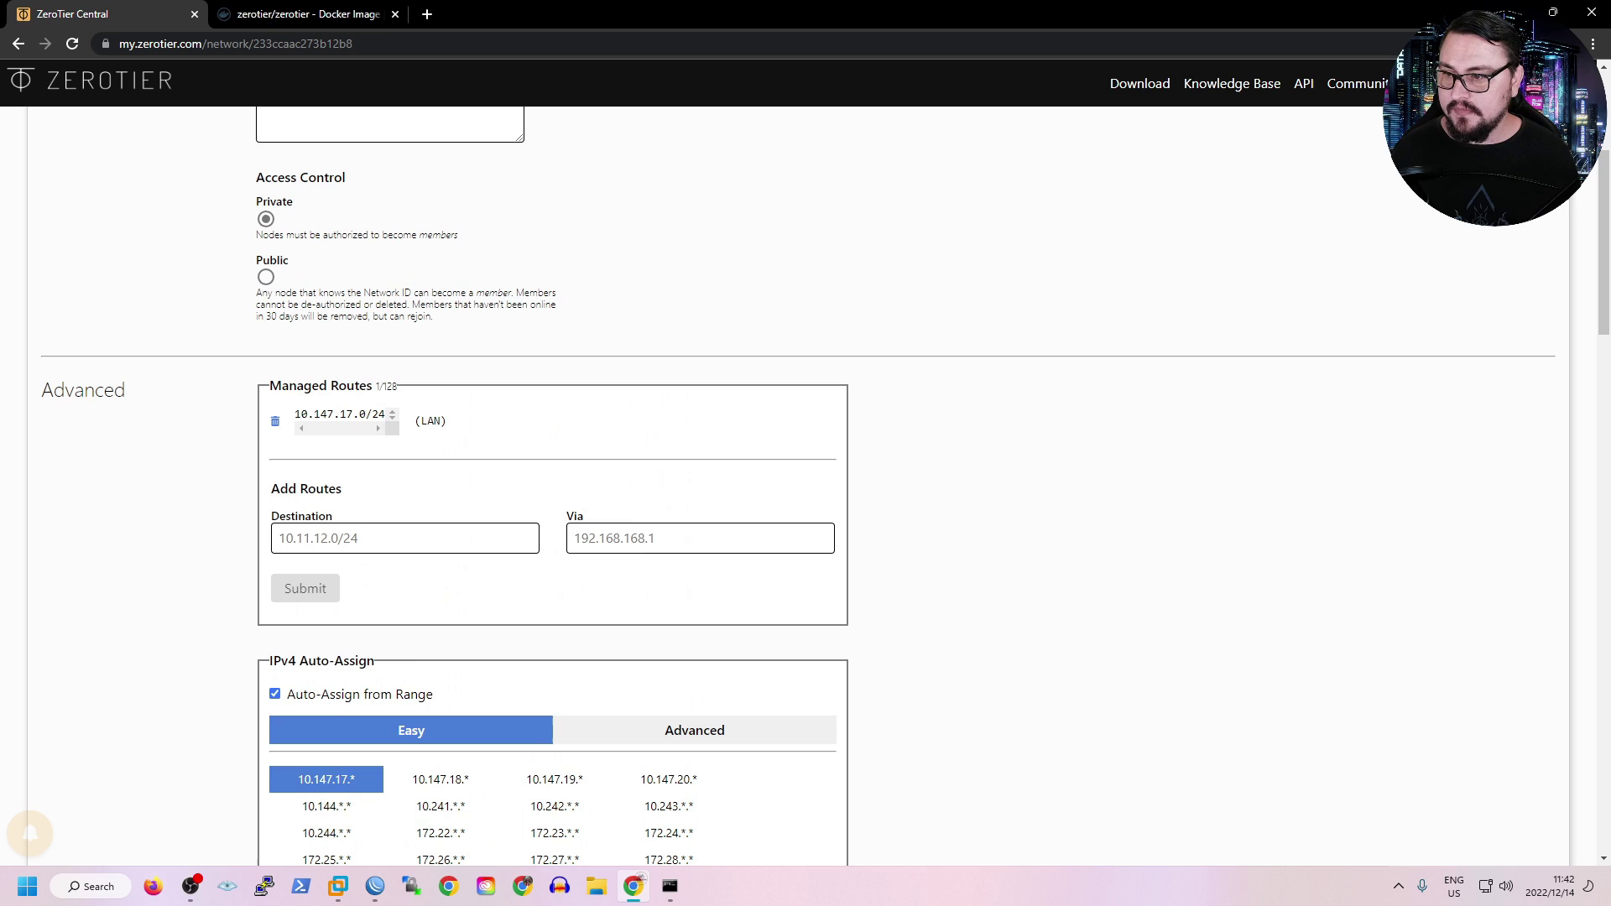
left_click(373, 538)
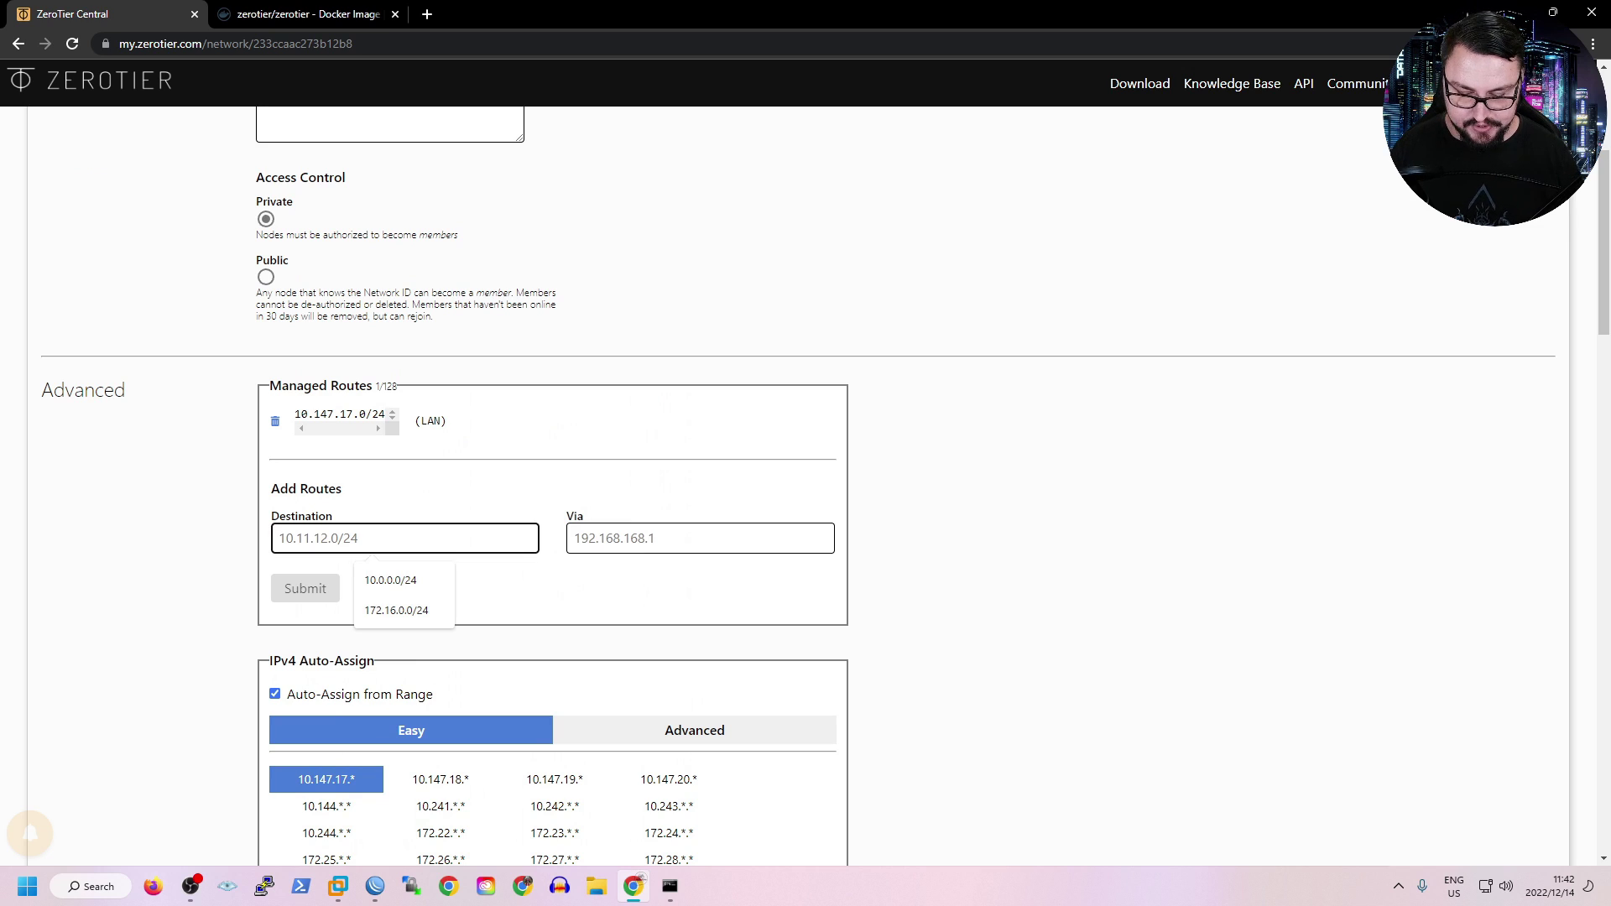
type("172.16.0.")
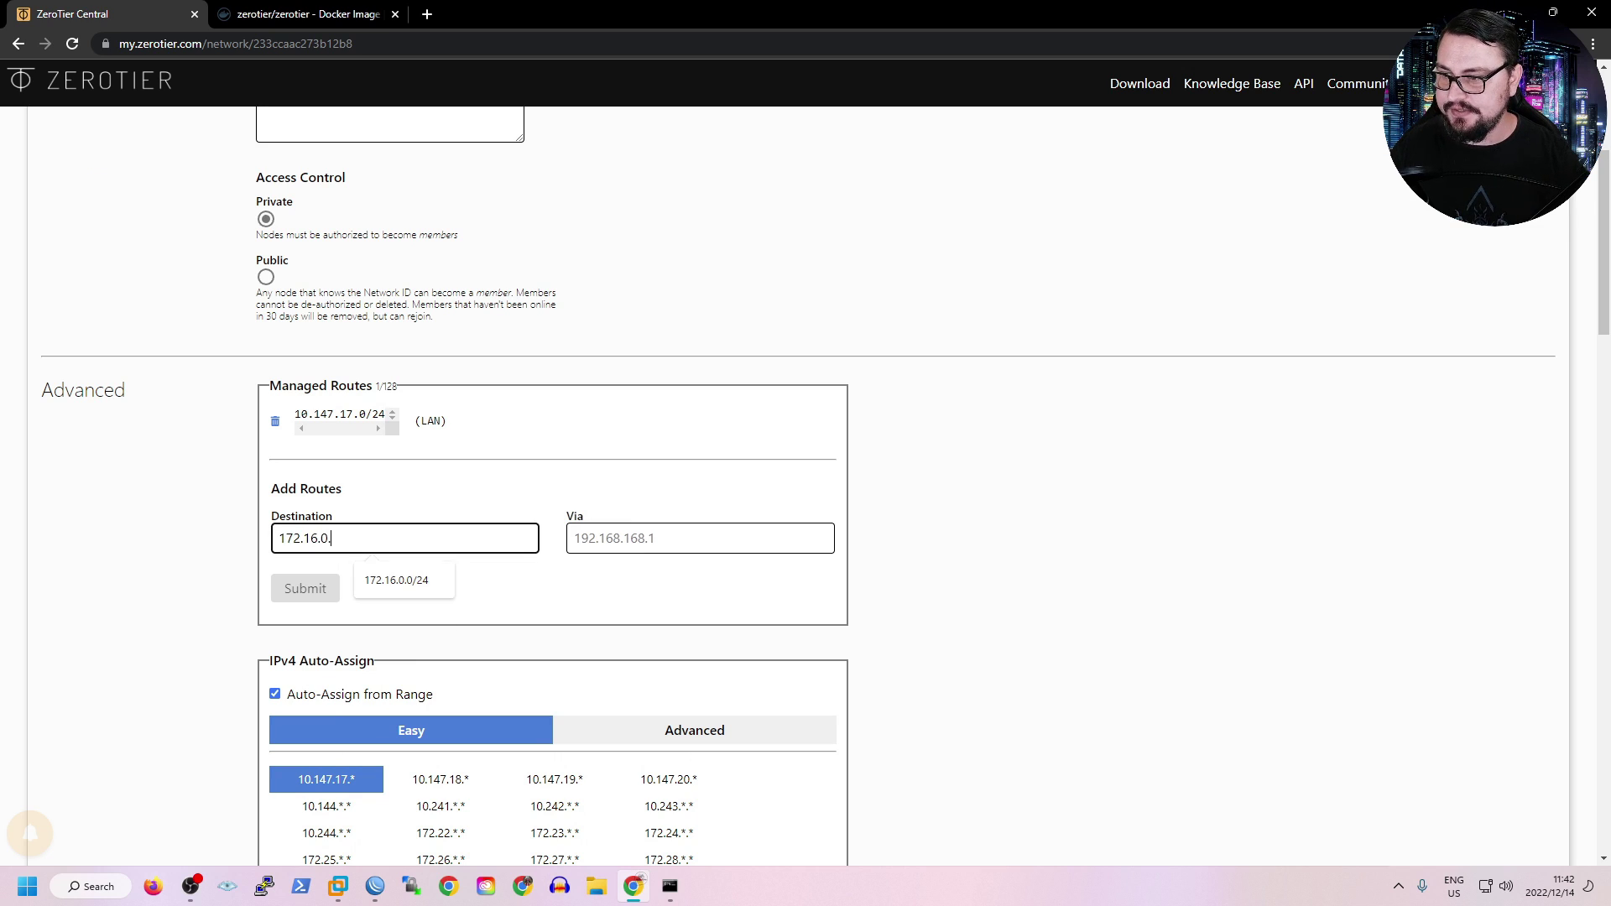
type("0/24")
key("Tab")
type("10.147.17.190")
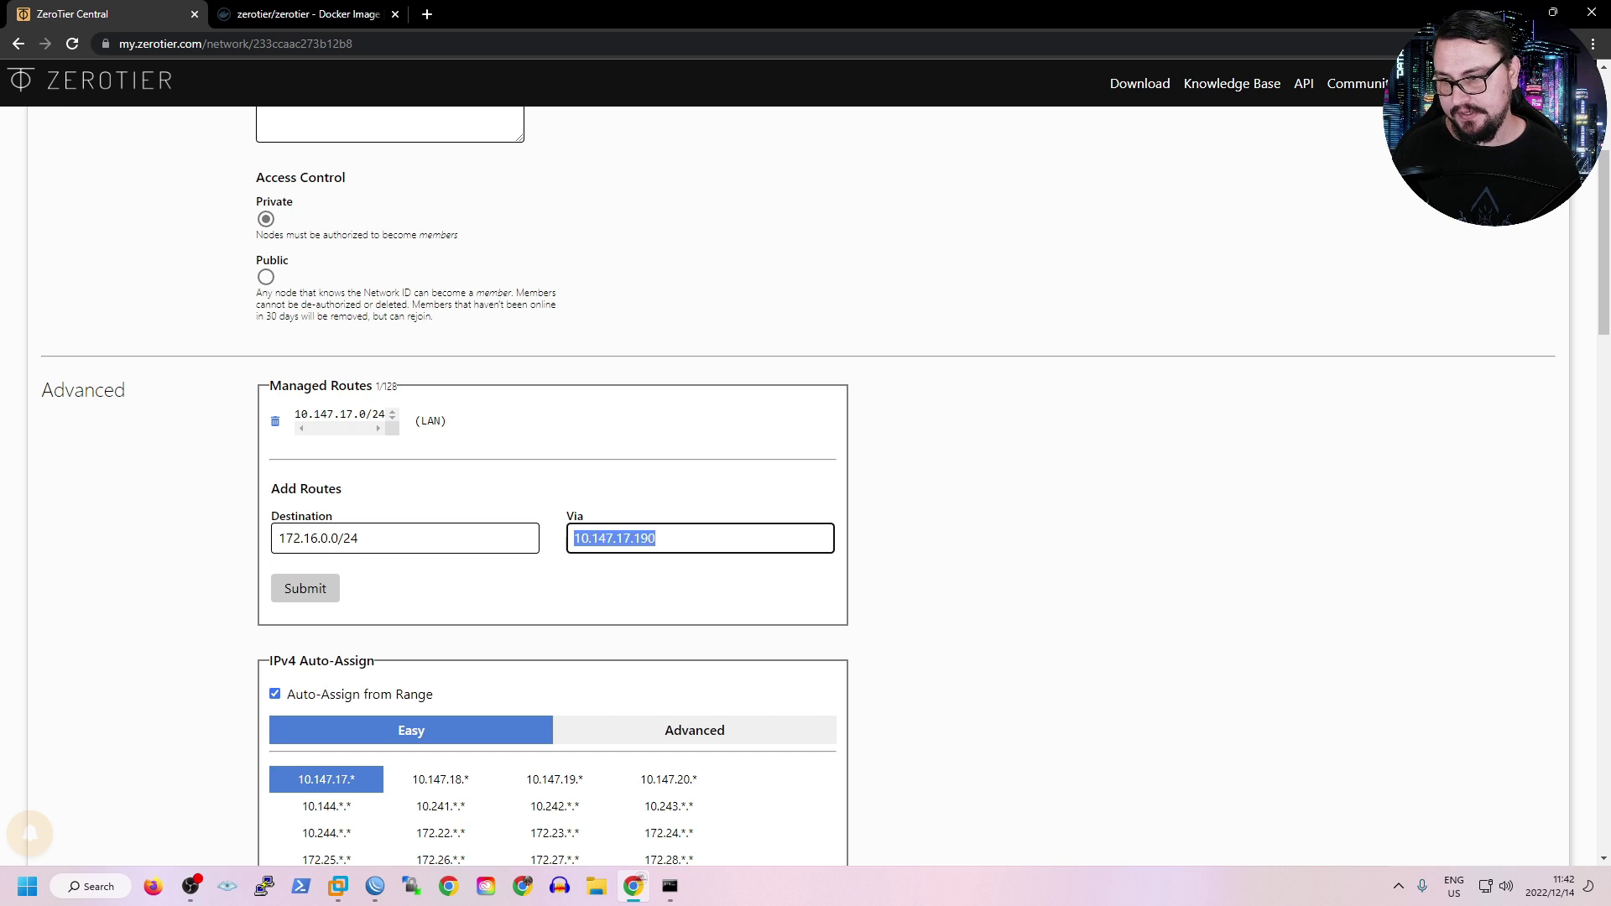
key("Return")
scroll(806, 470, "down", 3)
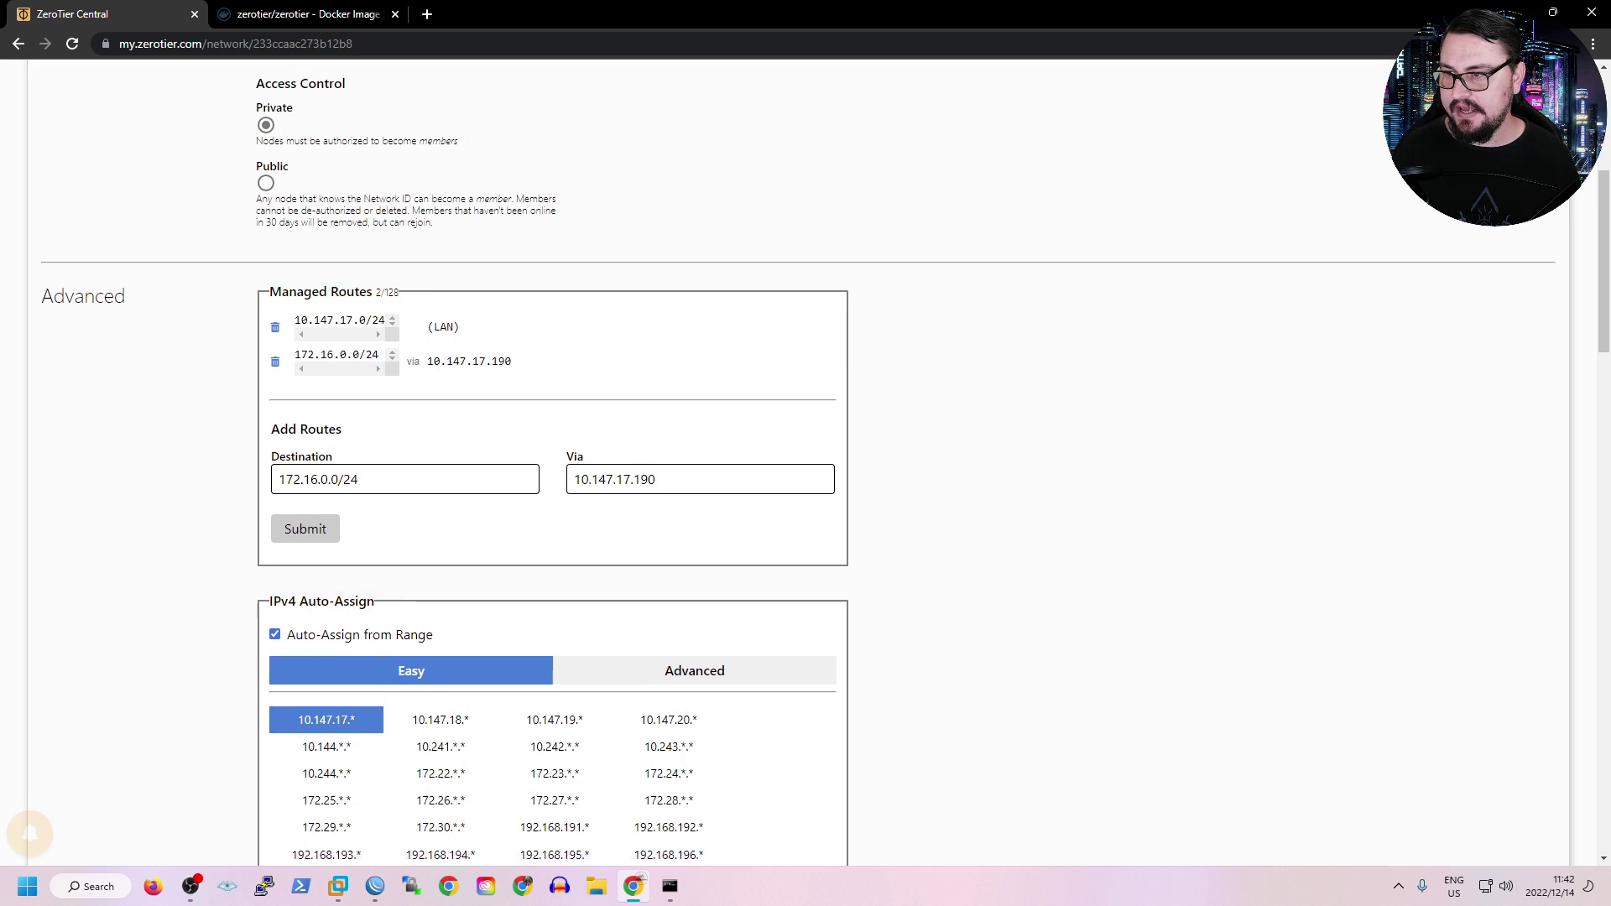
Rerun route print 172.16.* and copy the new route's gateway 10.147.17.190.
left_click(669, 885)
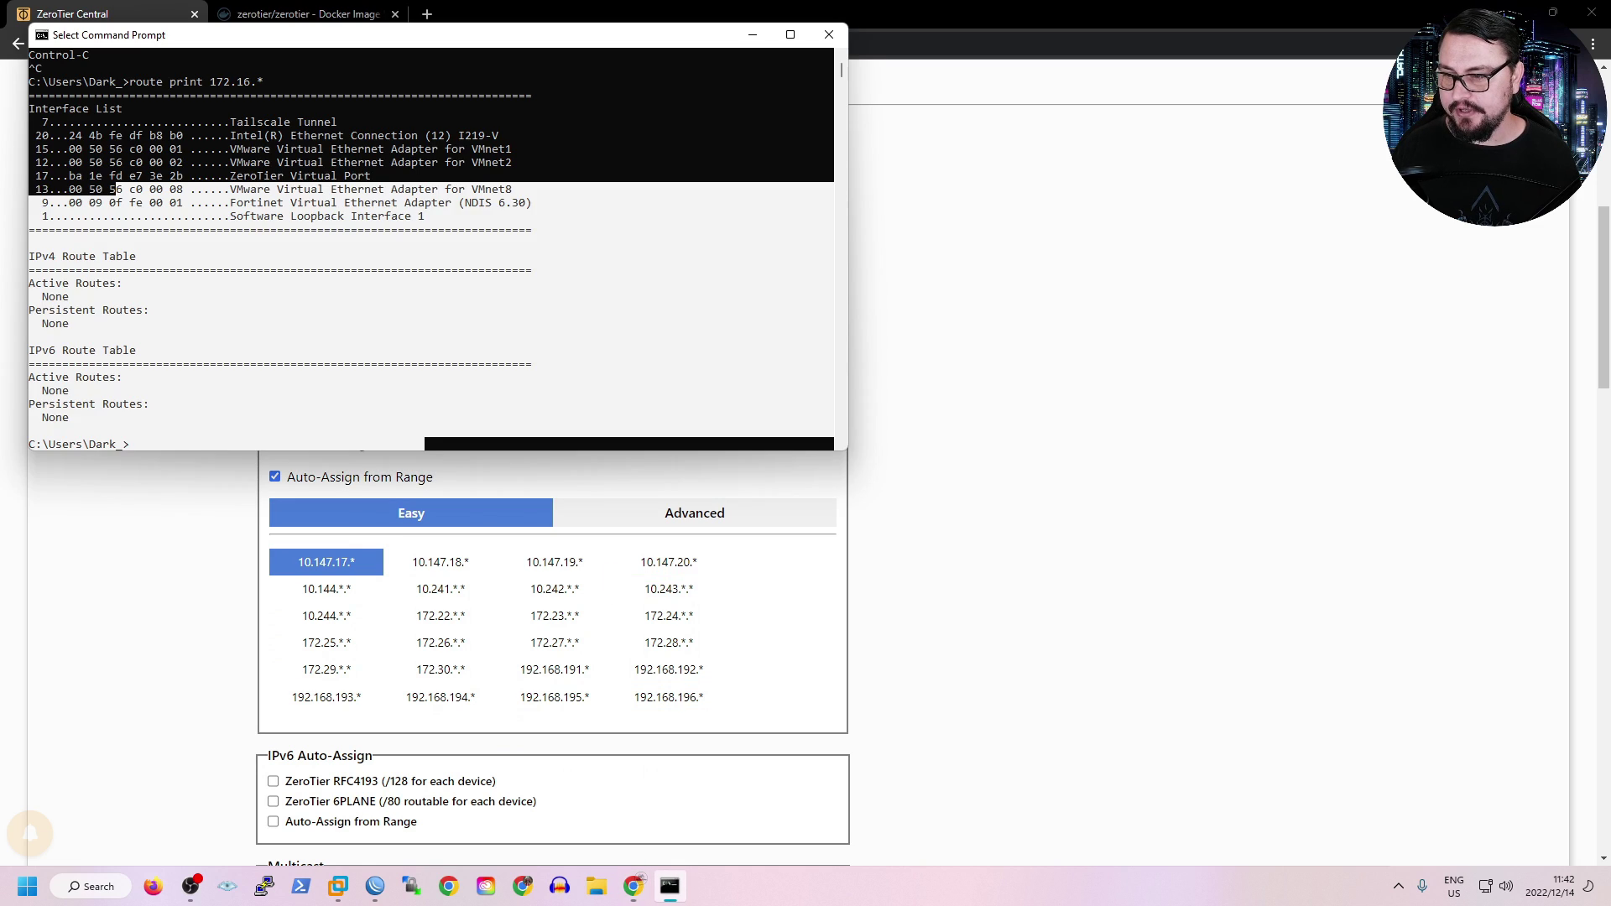
key("Up")
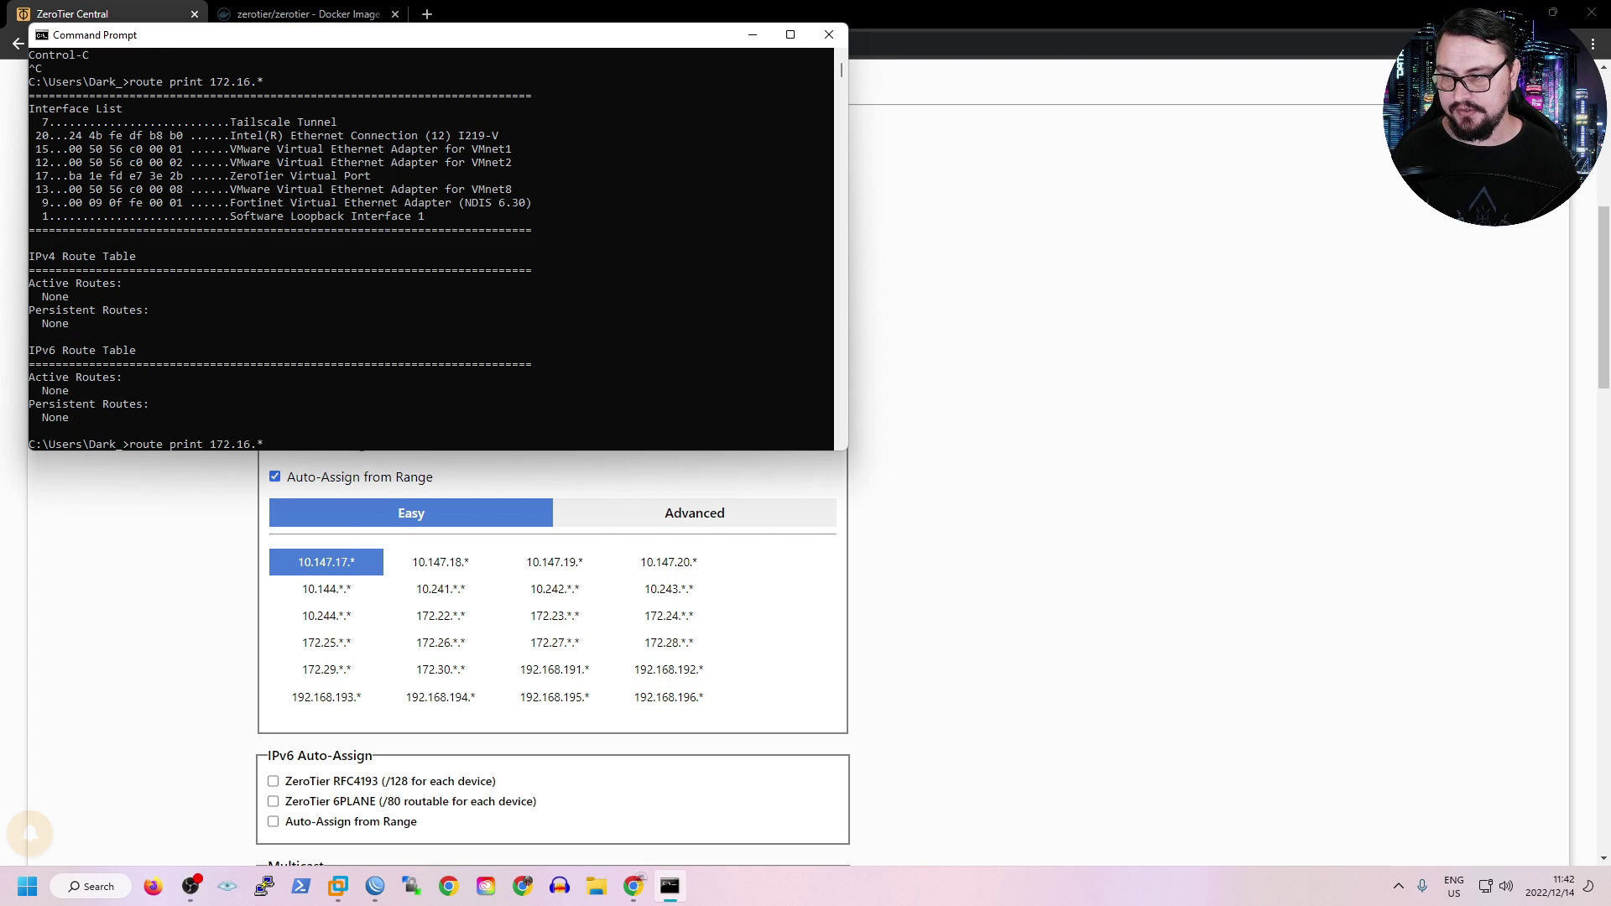
key("Return")
left_click_drag(529, 286, 110, 239)
left_click_drag(284, 283, 370, 283)
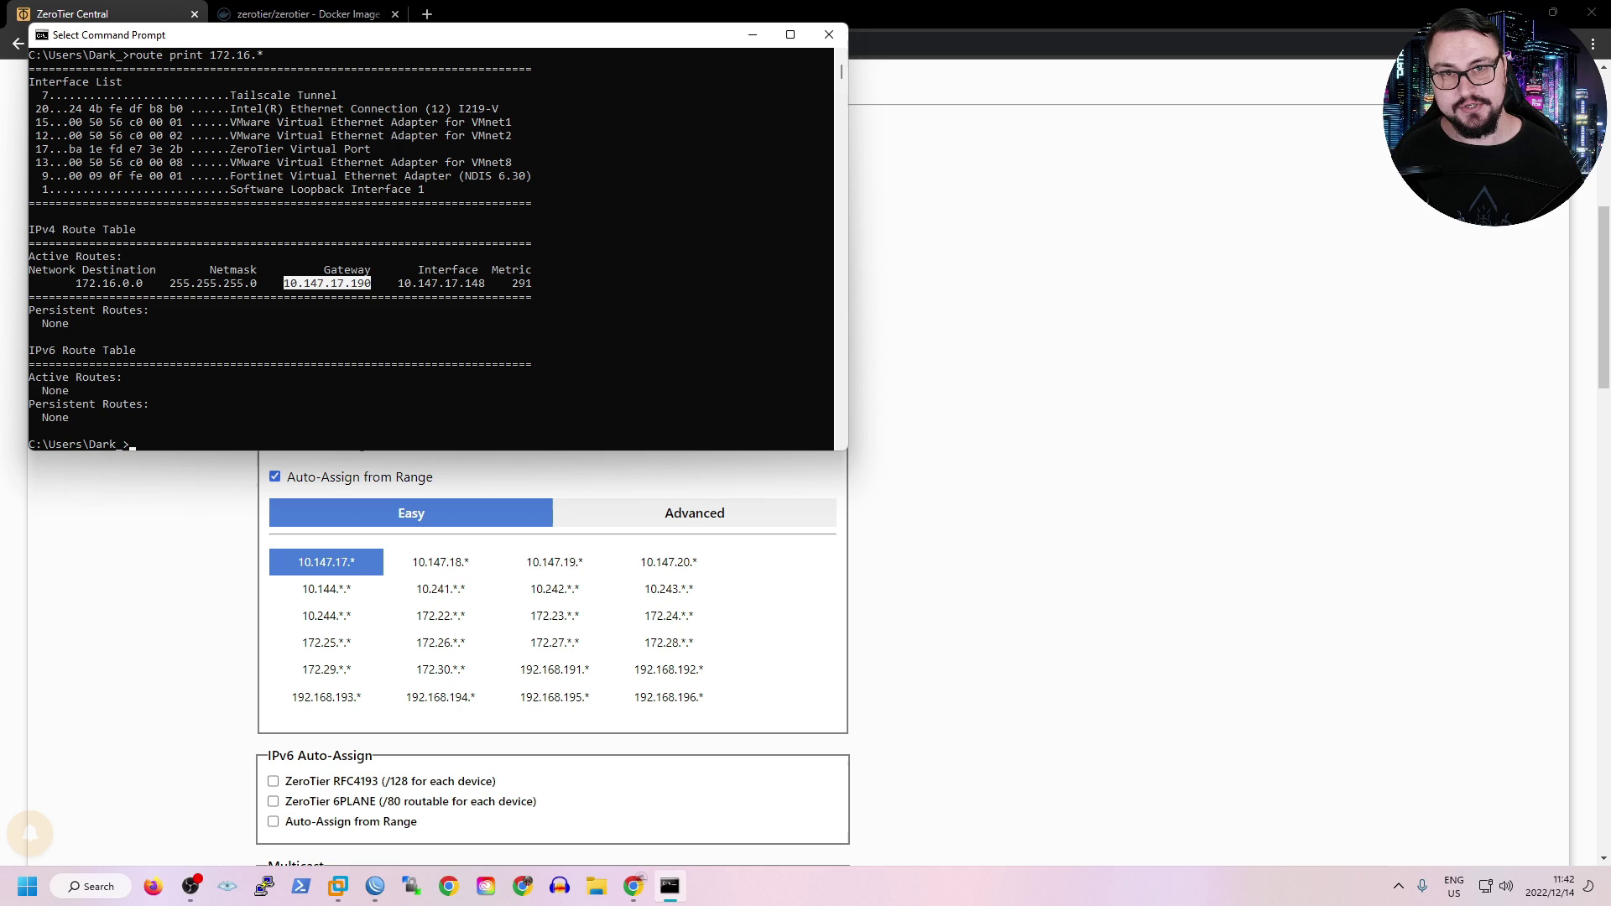
key("ctrl+c")
Rerun the continuous ping to 172.16.0.254, which still times out, then stop it.
key("Return")
key("Up")
key("Up")
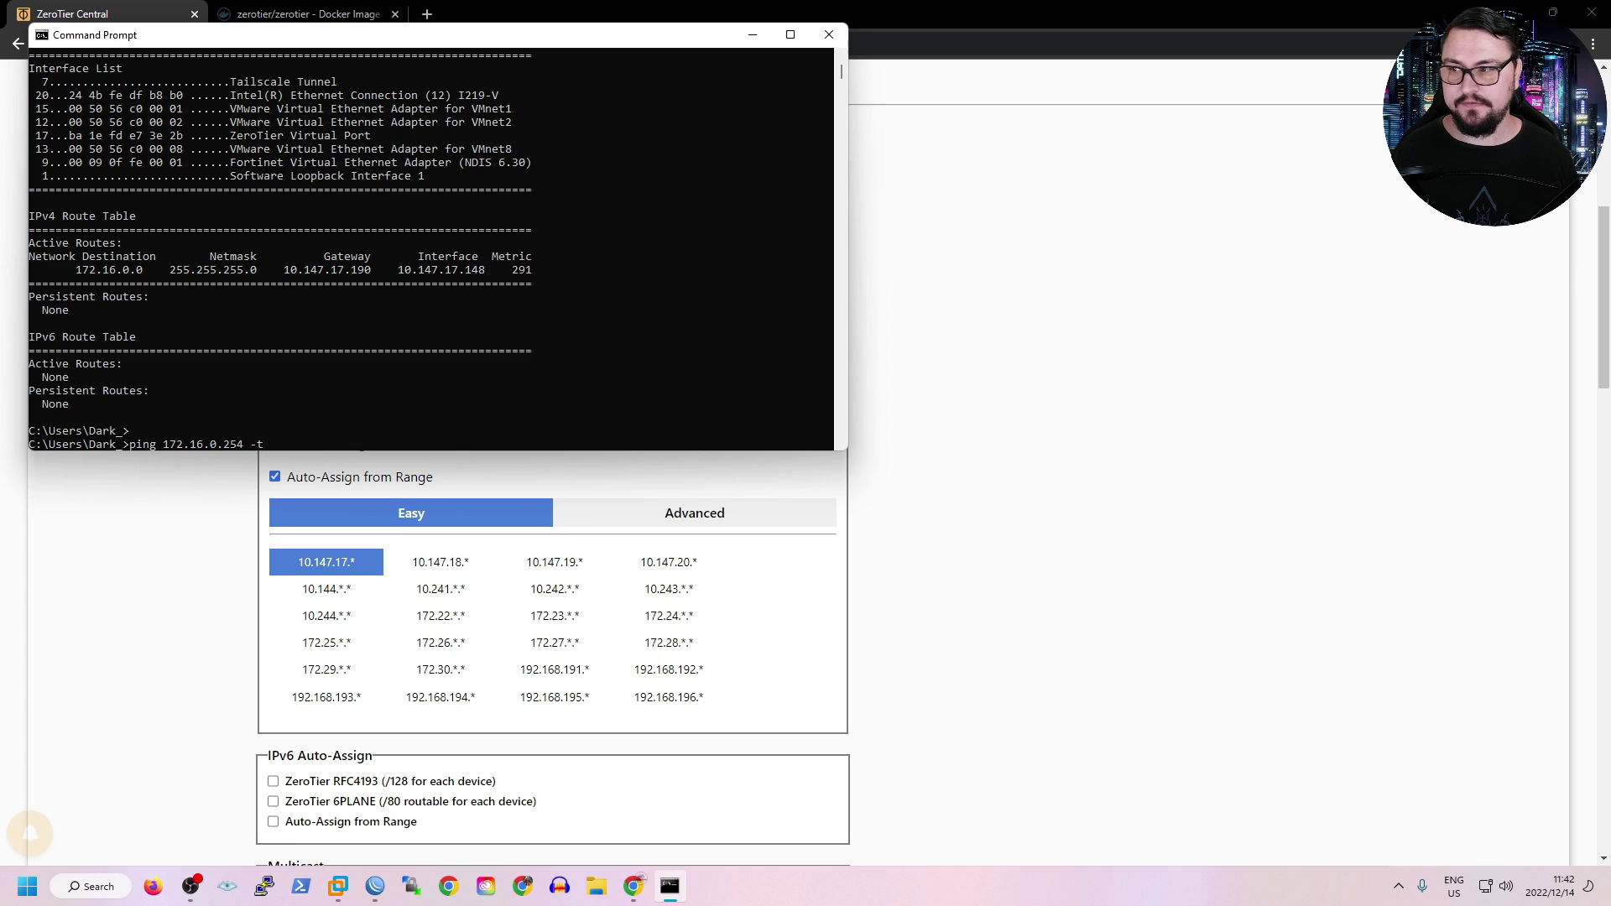
key("Return")
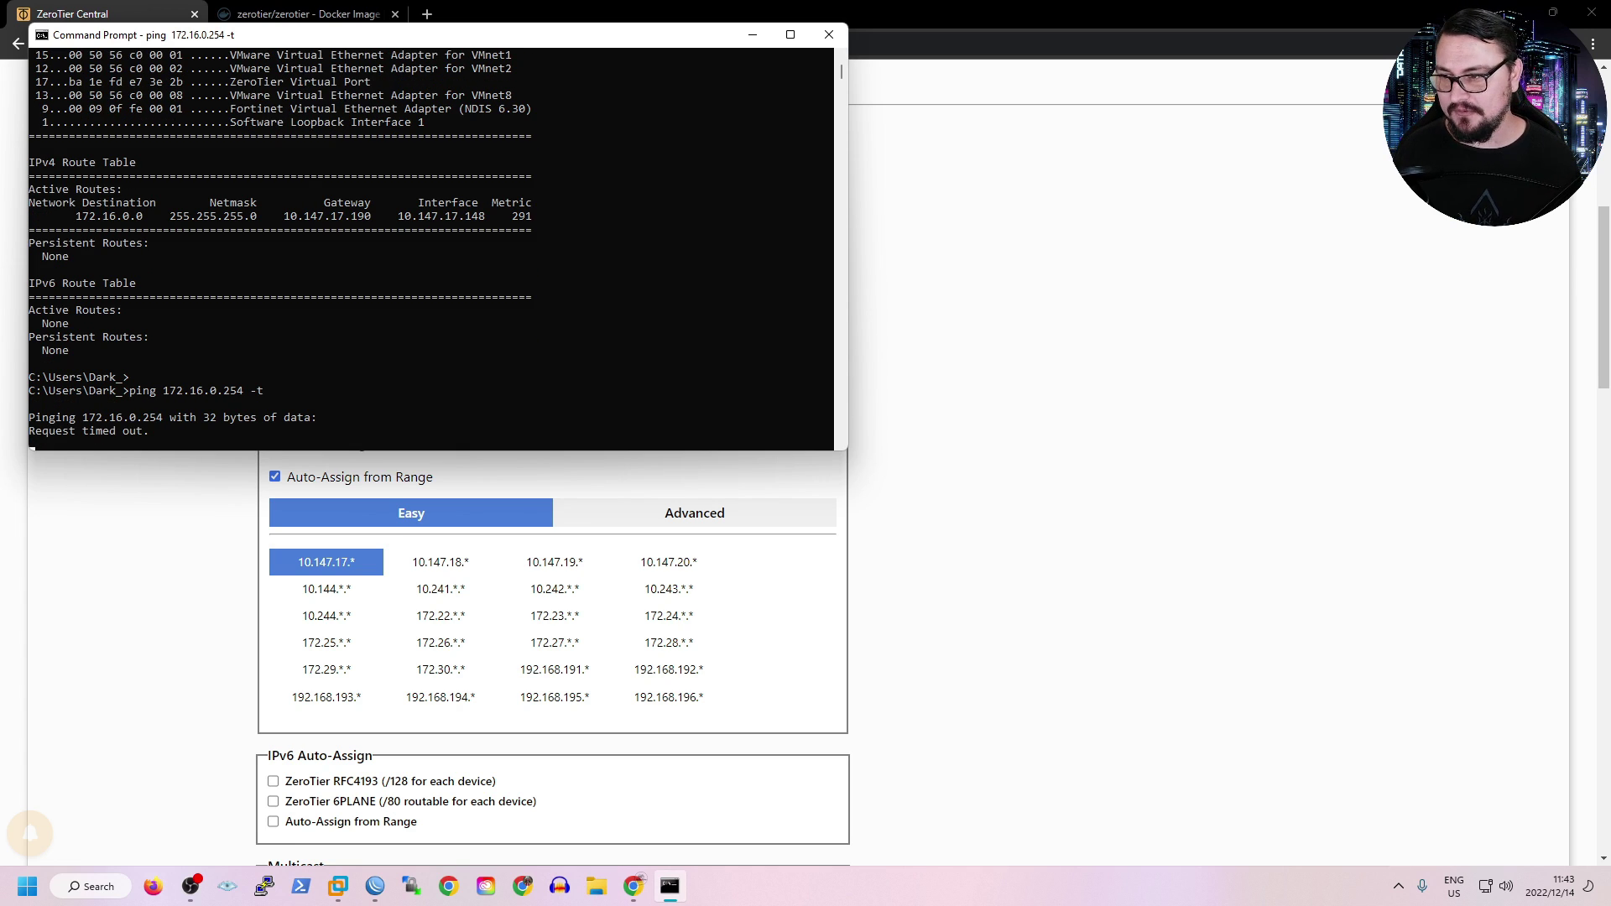
key("ctrl+c")
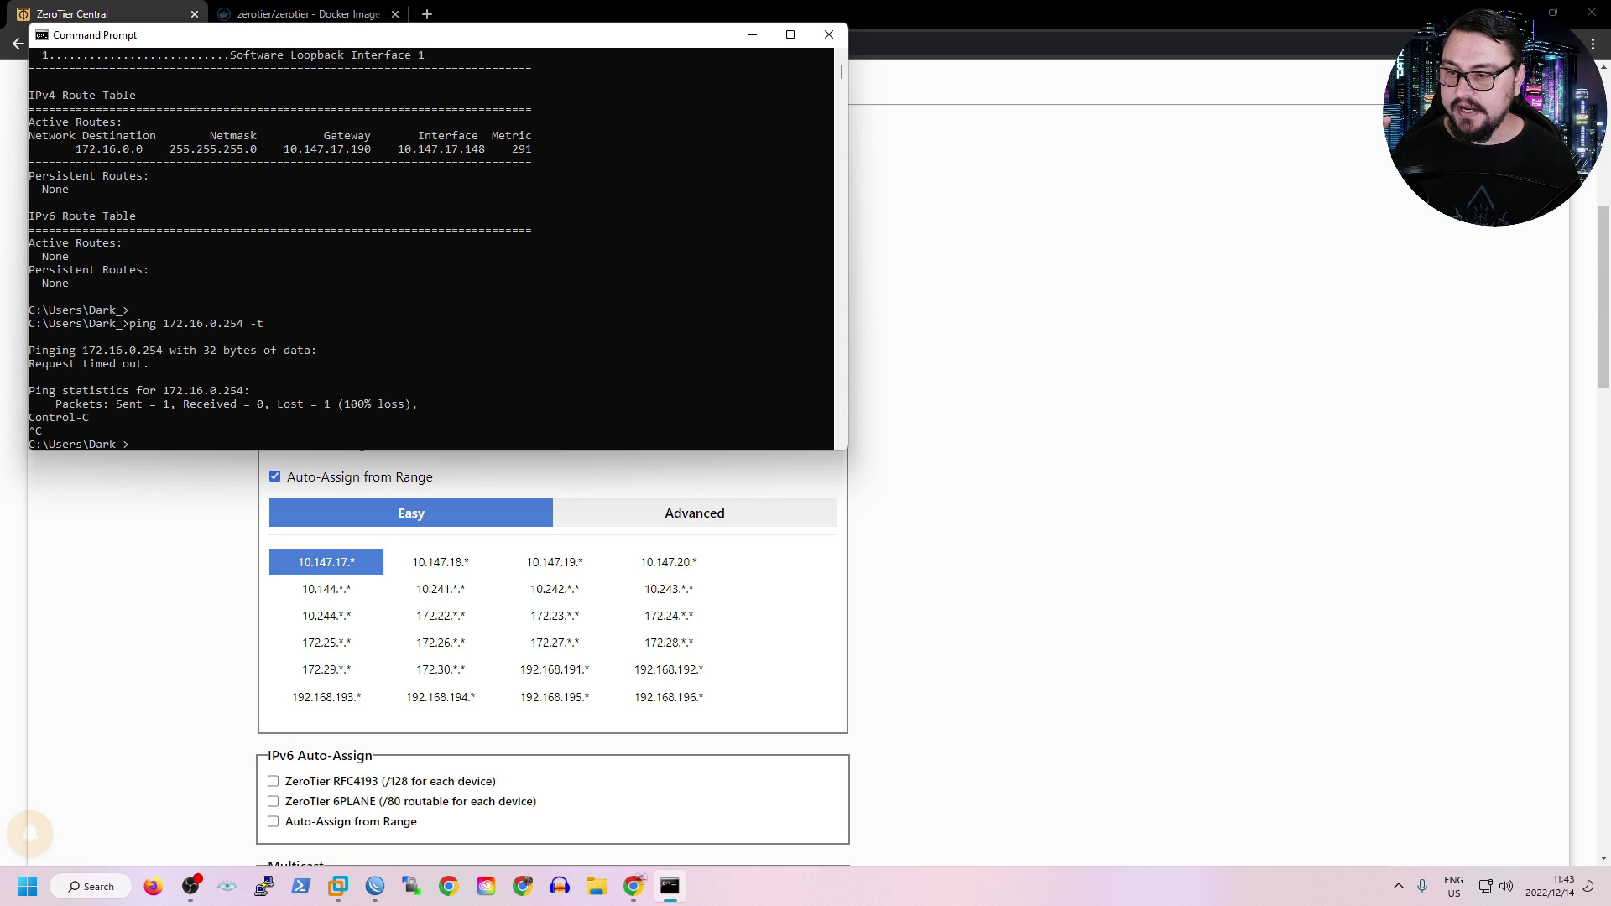
In the router terminal's container shell, show the routing table and its default gateway 10.0.0.1.
left_click(374, 886)
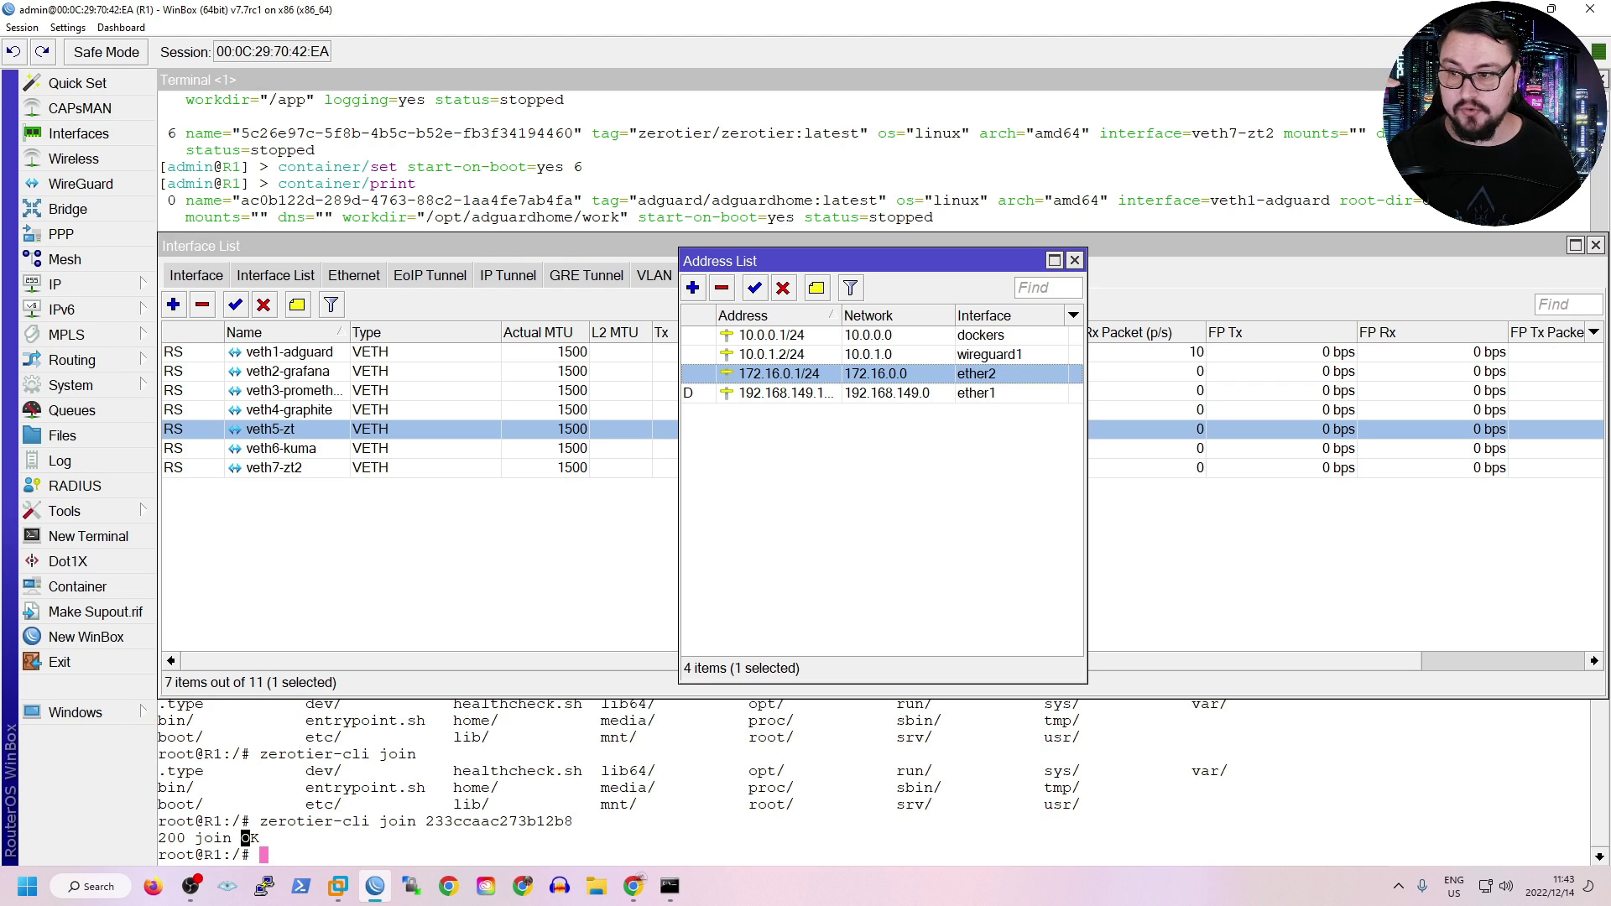
left_click(249, 838)
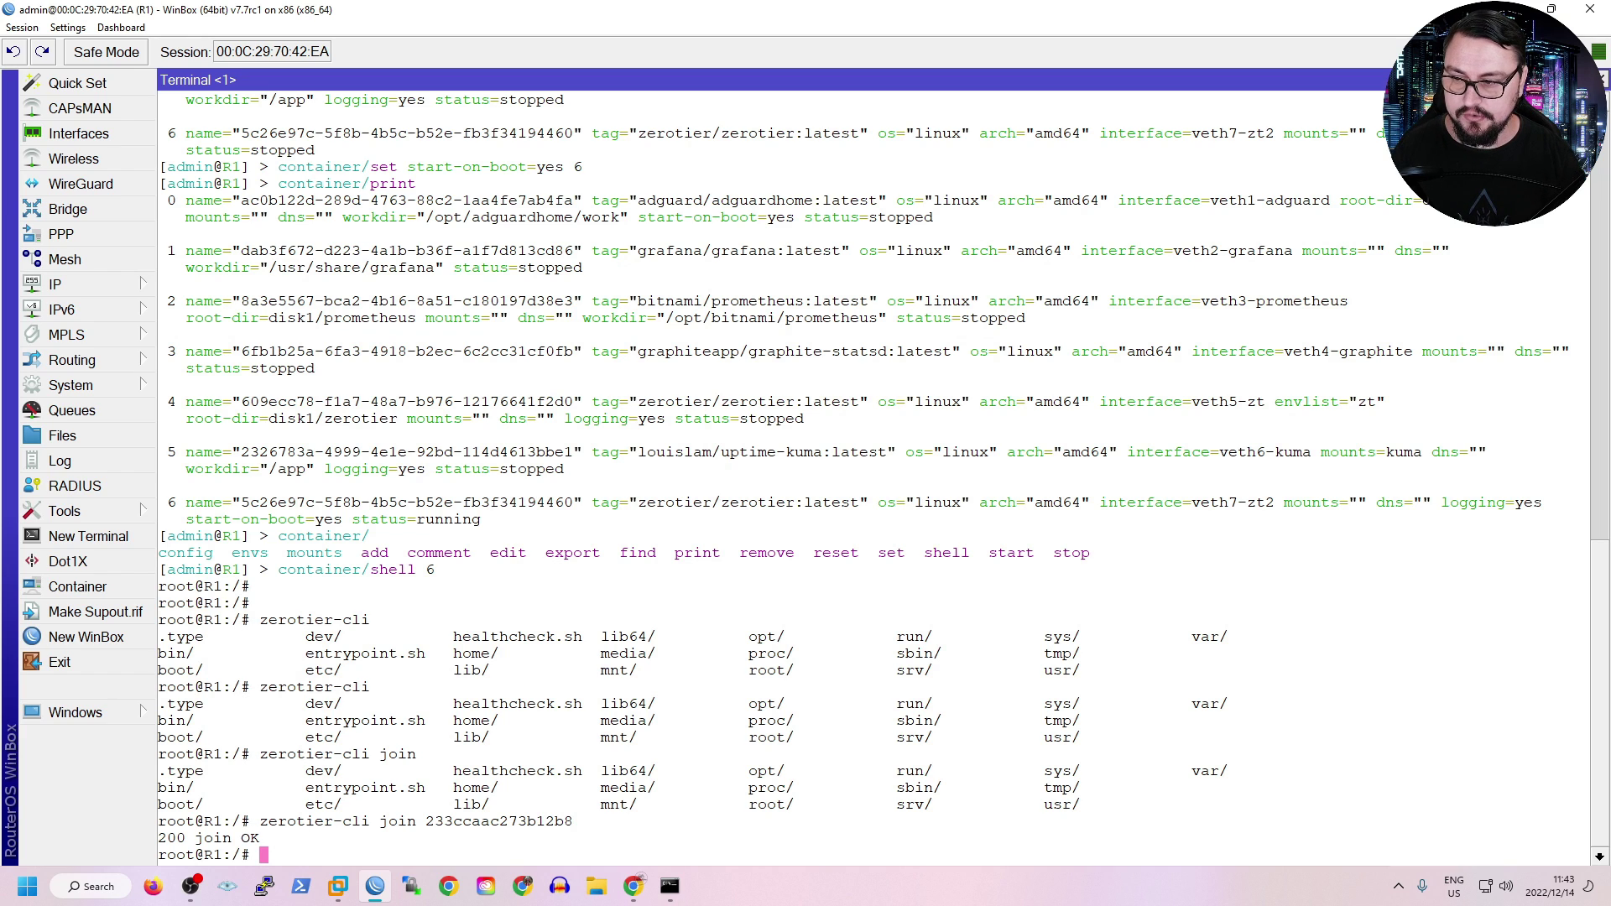
type("route")
key("Return")
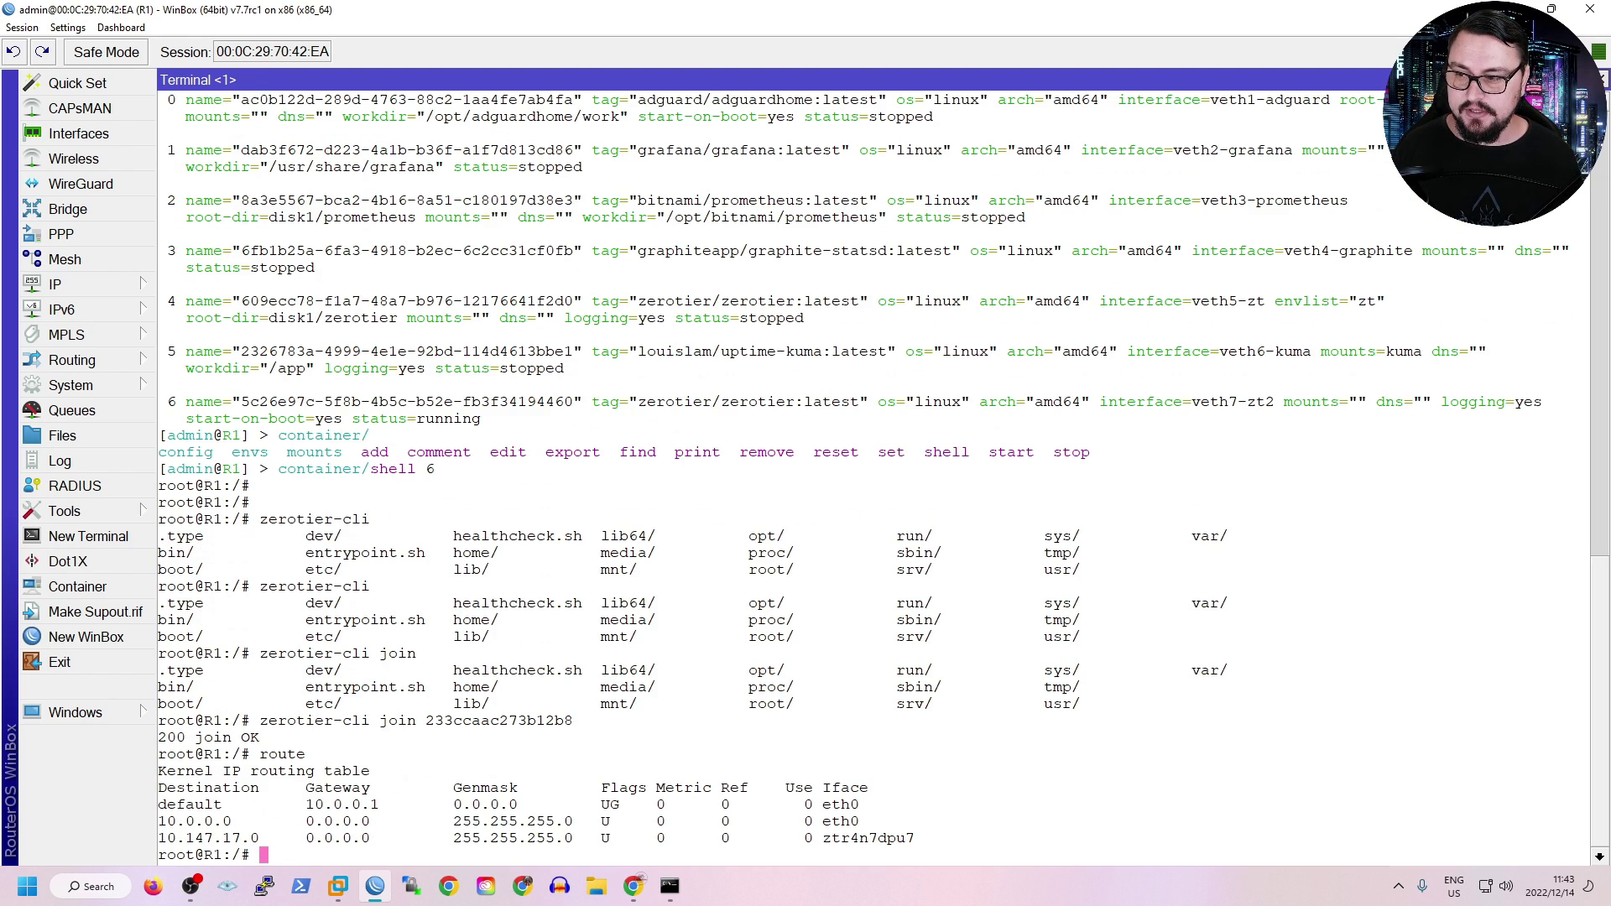
left_click_drag(166, 804, 259, 804)
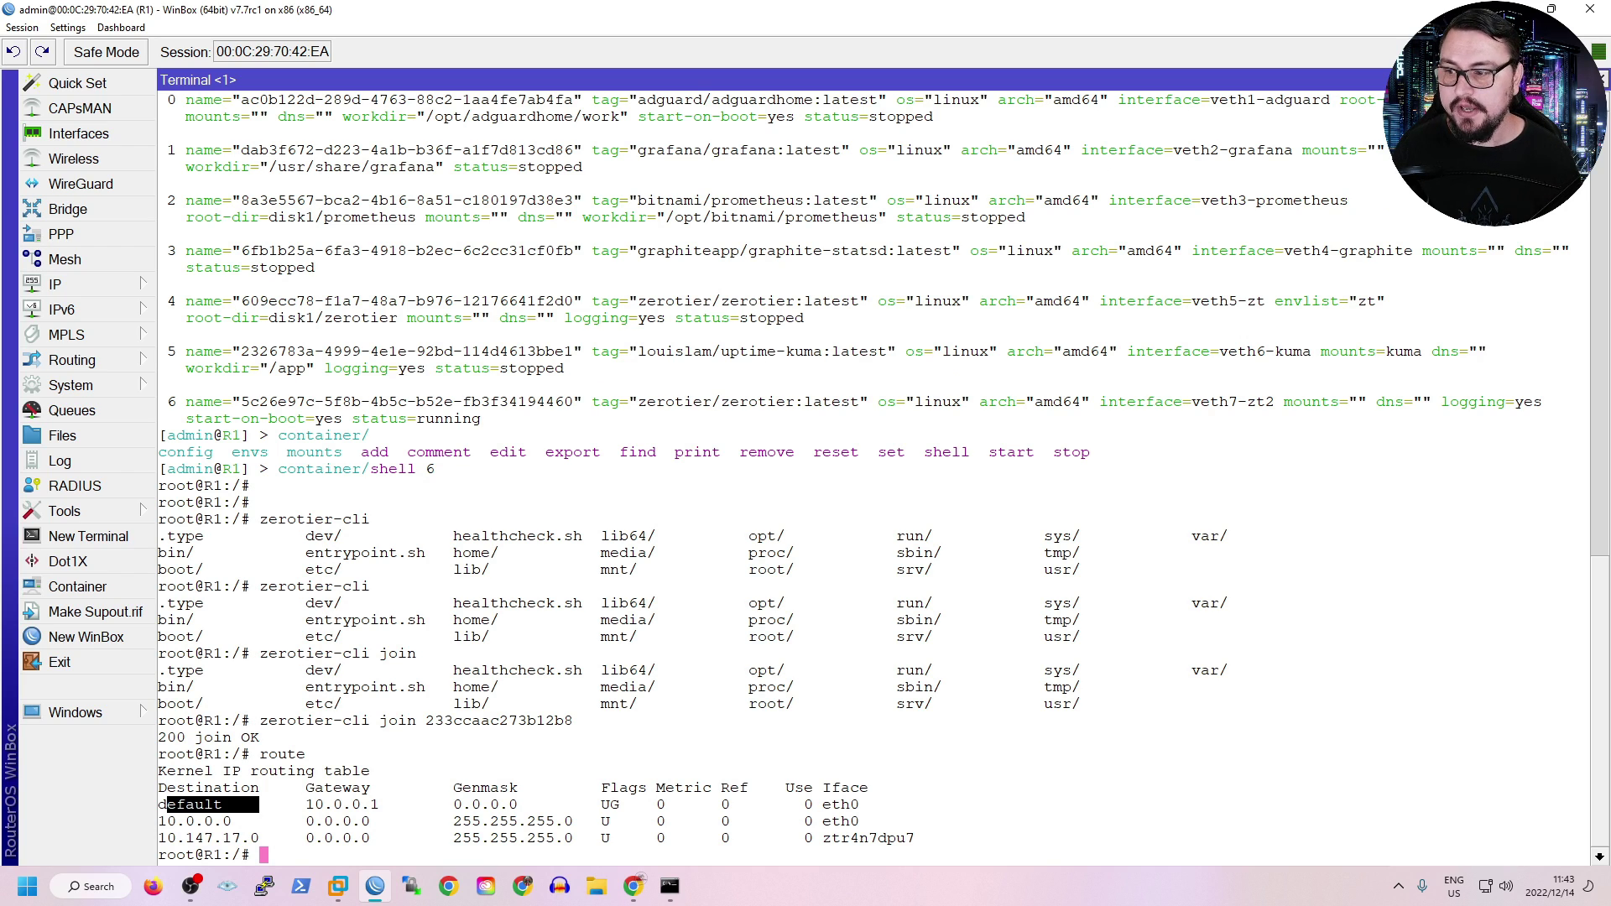
left_click_drag(305, 803, 390, 804)
left_click(390, 804)
Ping 172.16.0.1 and then 172.16.0.254 from the container, stopping each after replies.
type("ping 172/")
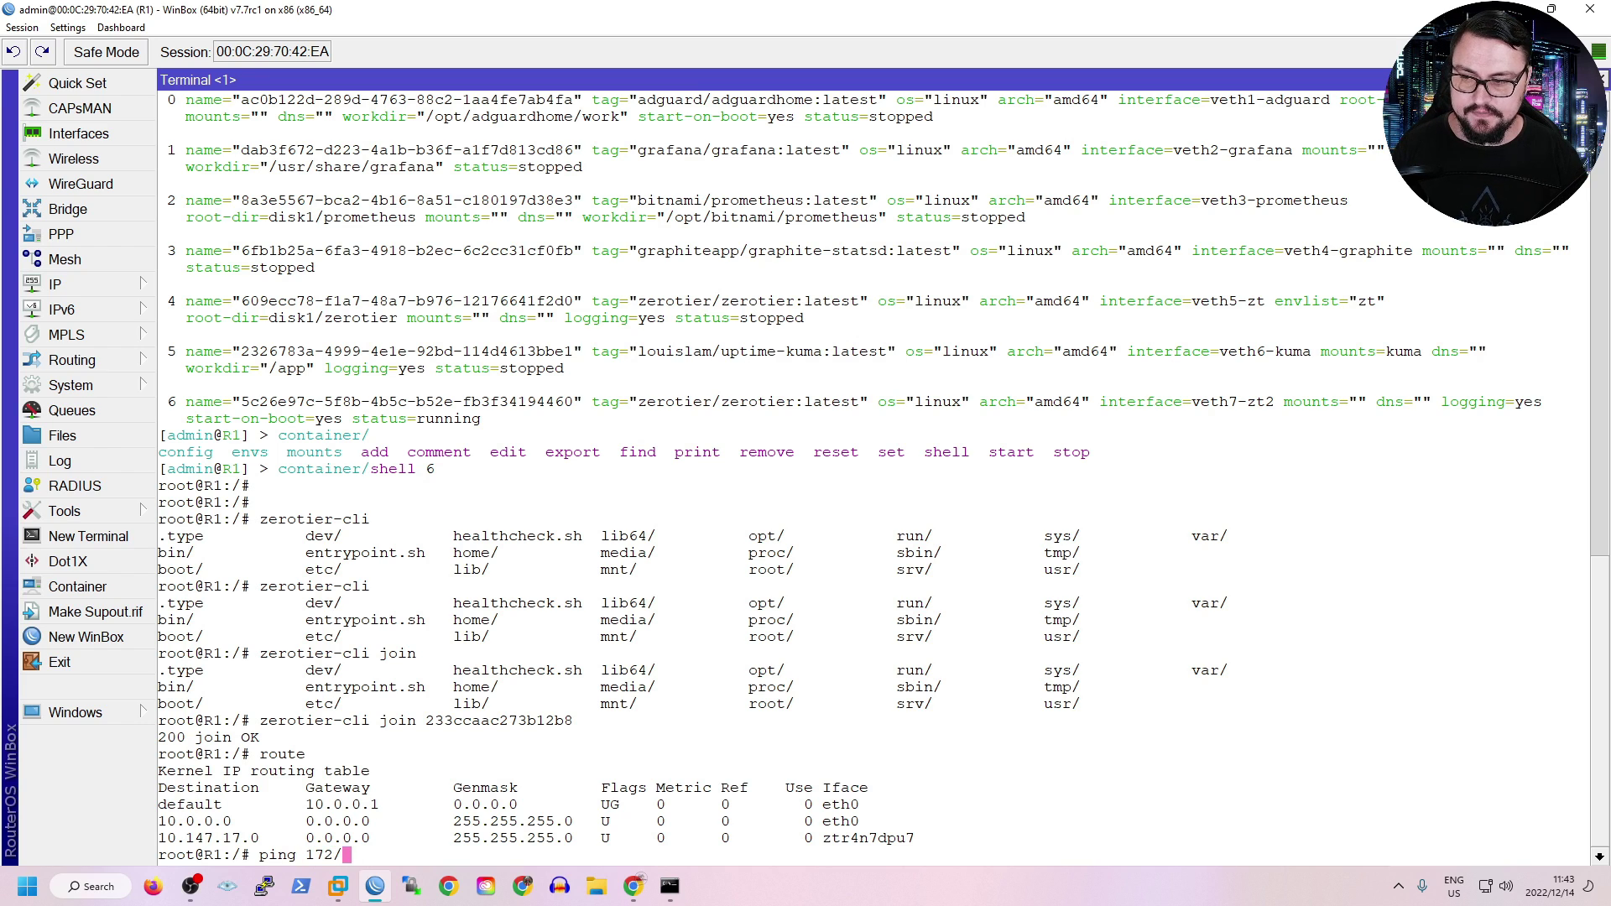
key("BackSpace")
type(".16.0.1")
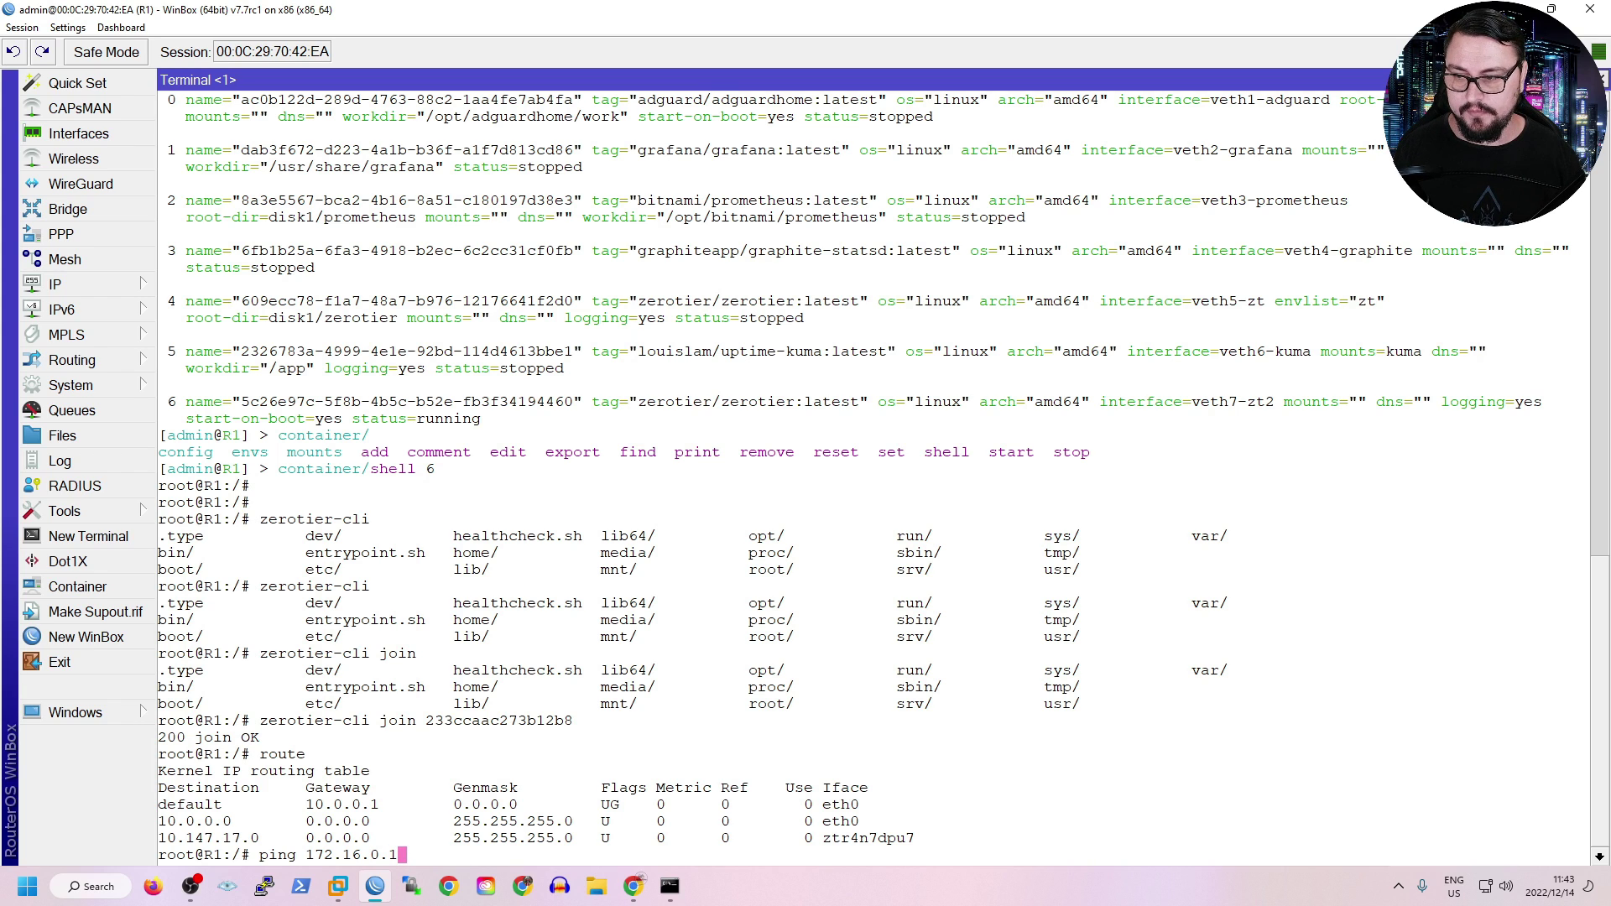
key("Return")
key("ctrl+c")
key("Up")
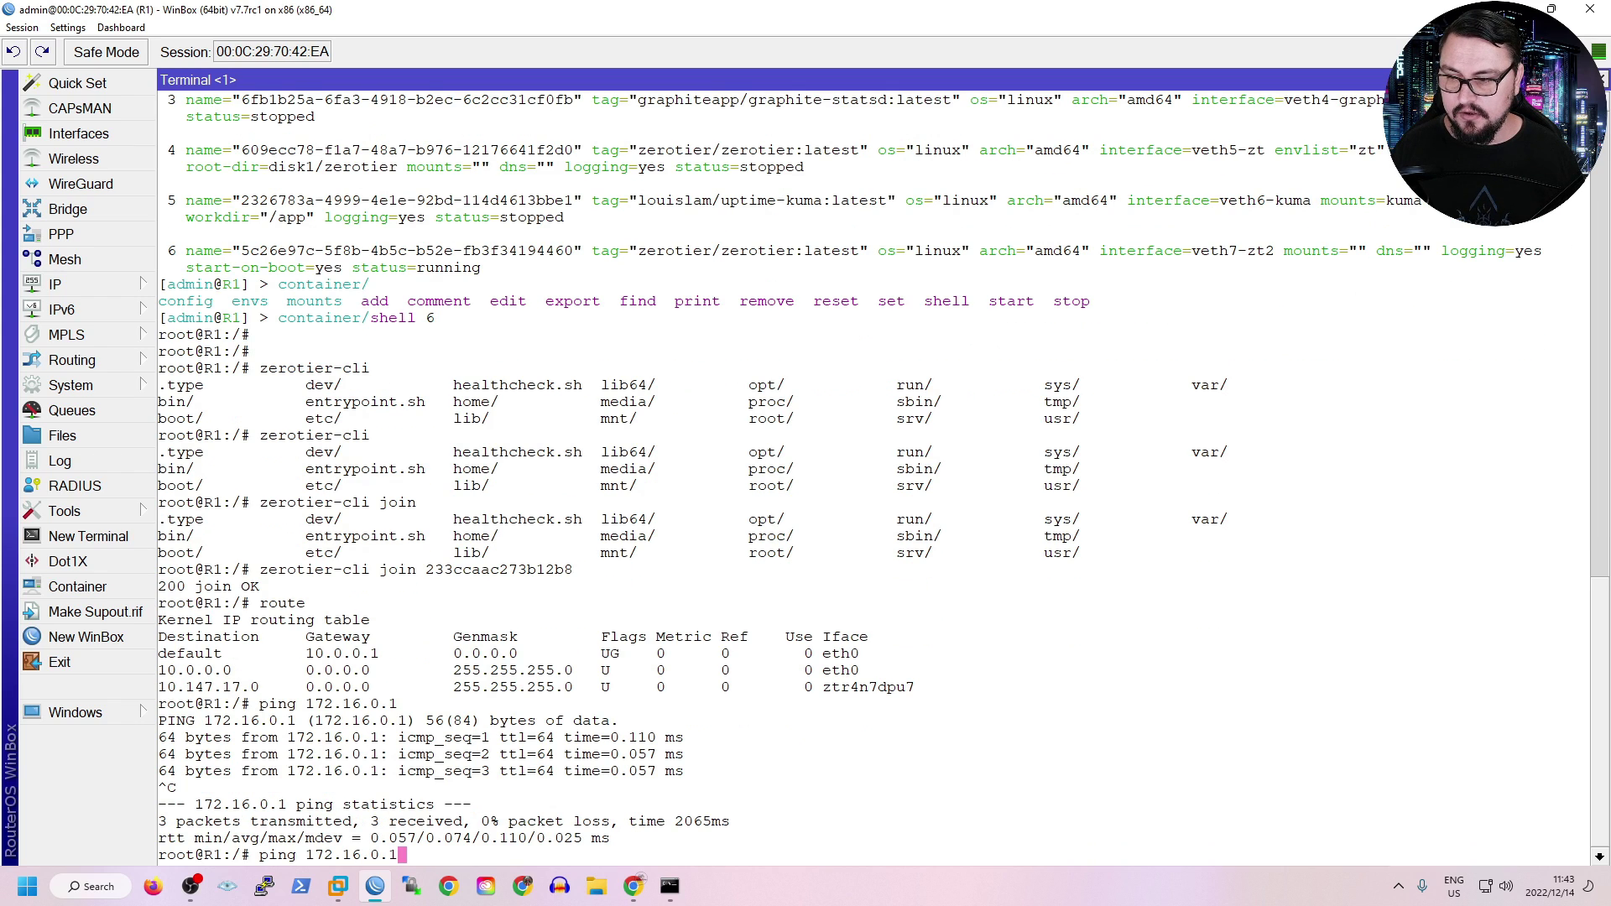
key("BackSpace")
type("254")
key("Return")
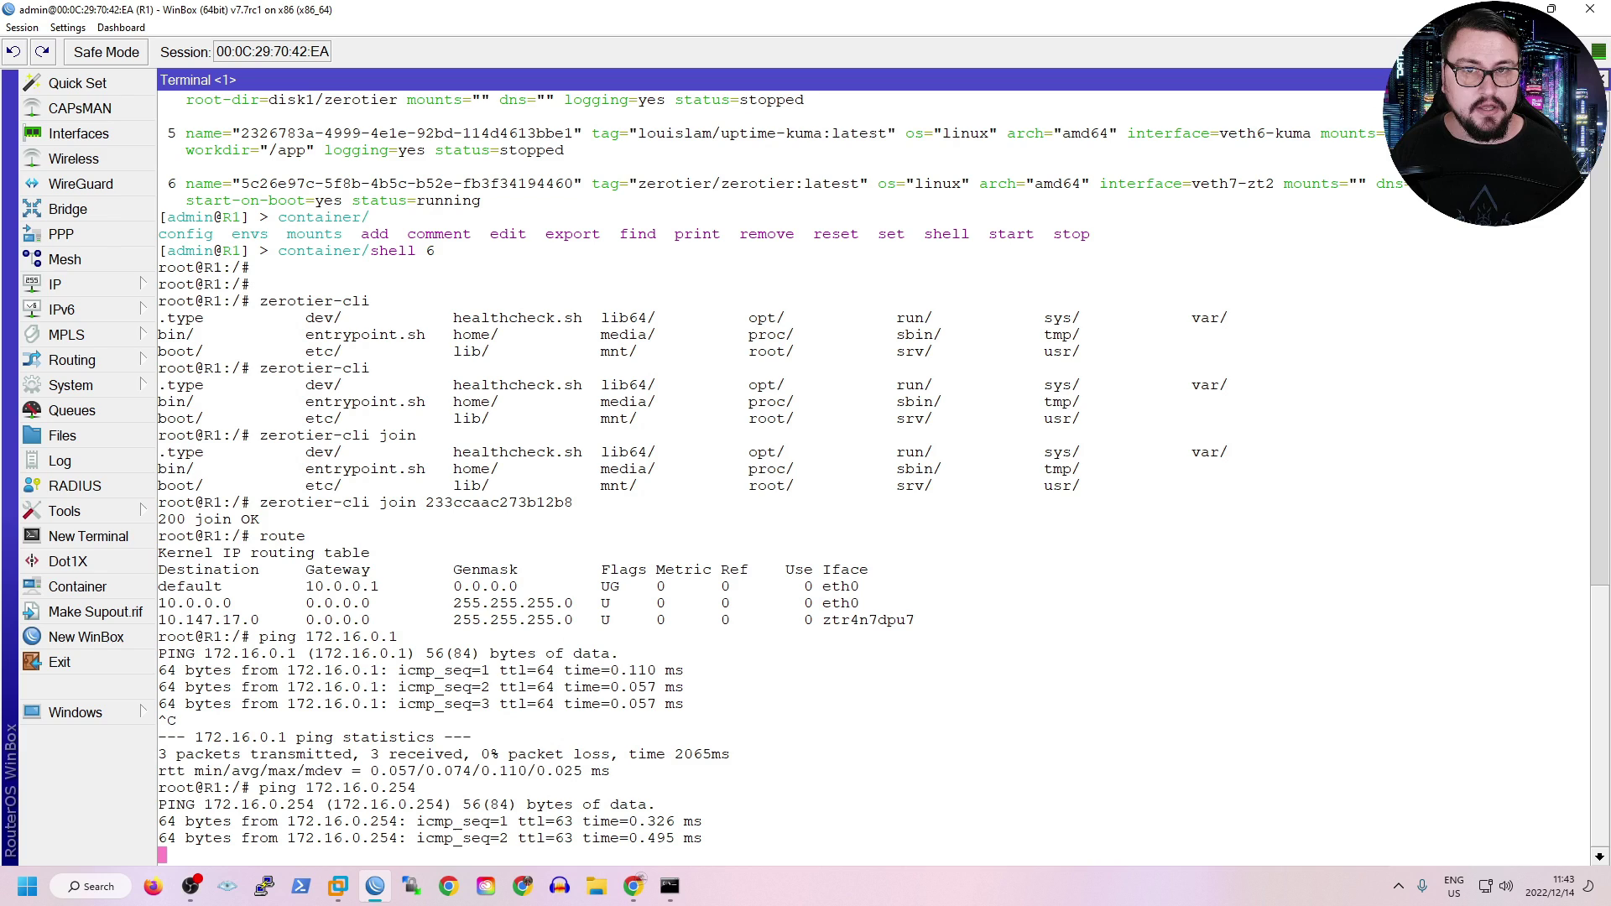
key("ctrl+c")
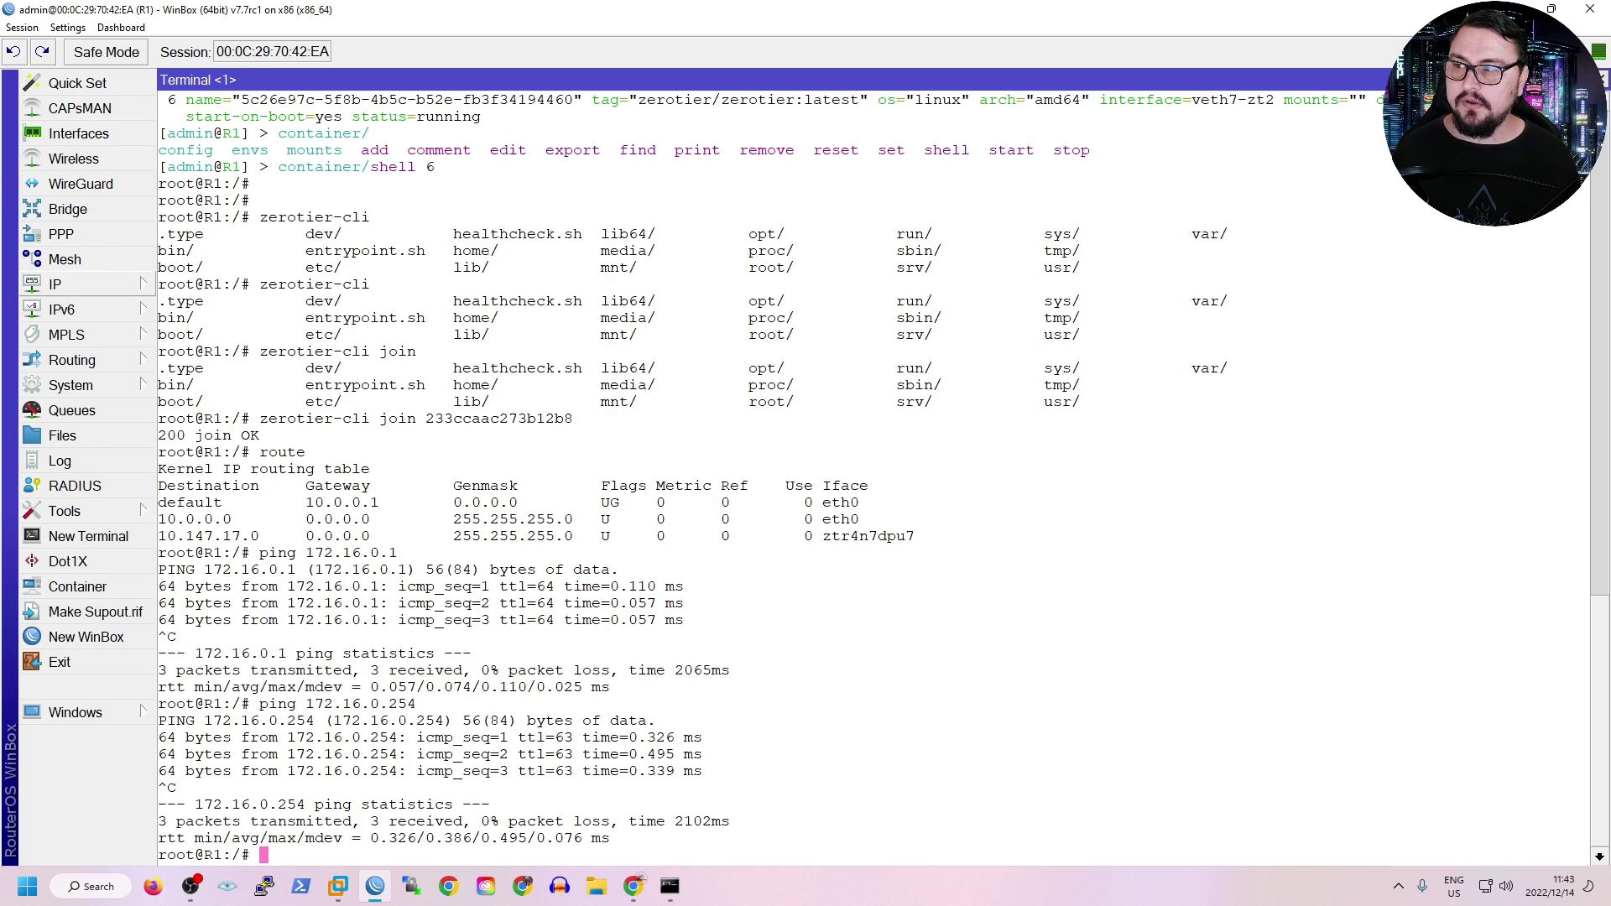
Open the Route List from the IP menu to view the router's 7 routes.
left_click(75, 284)
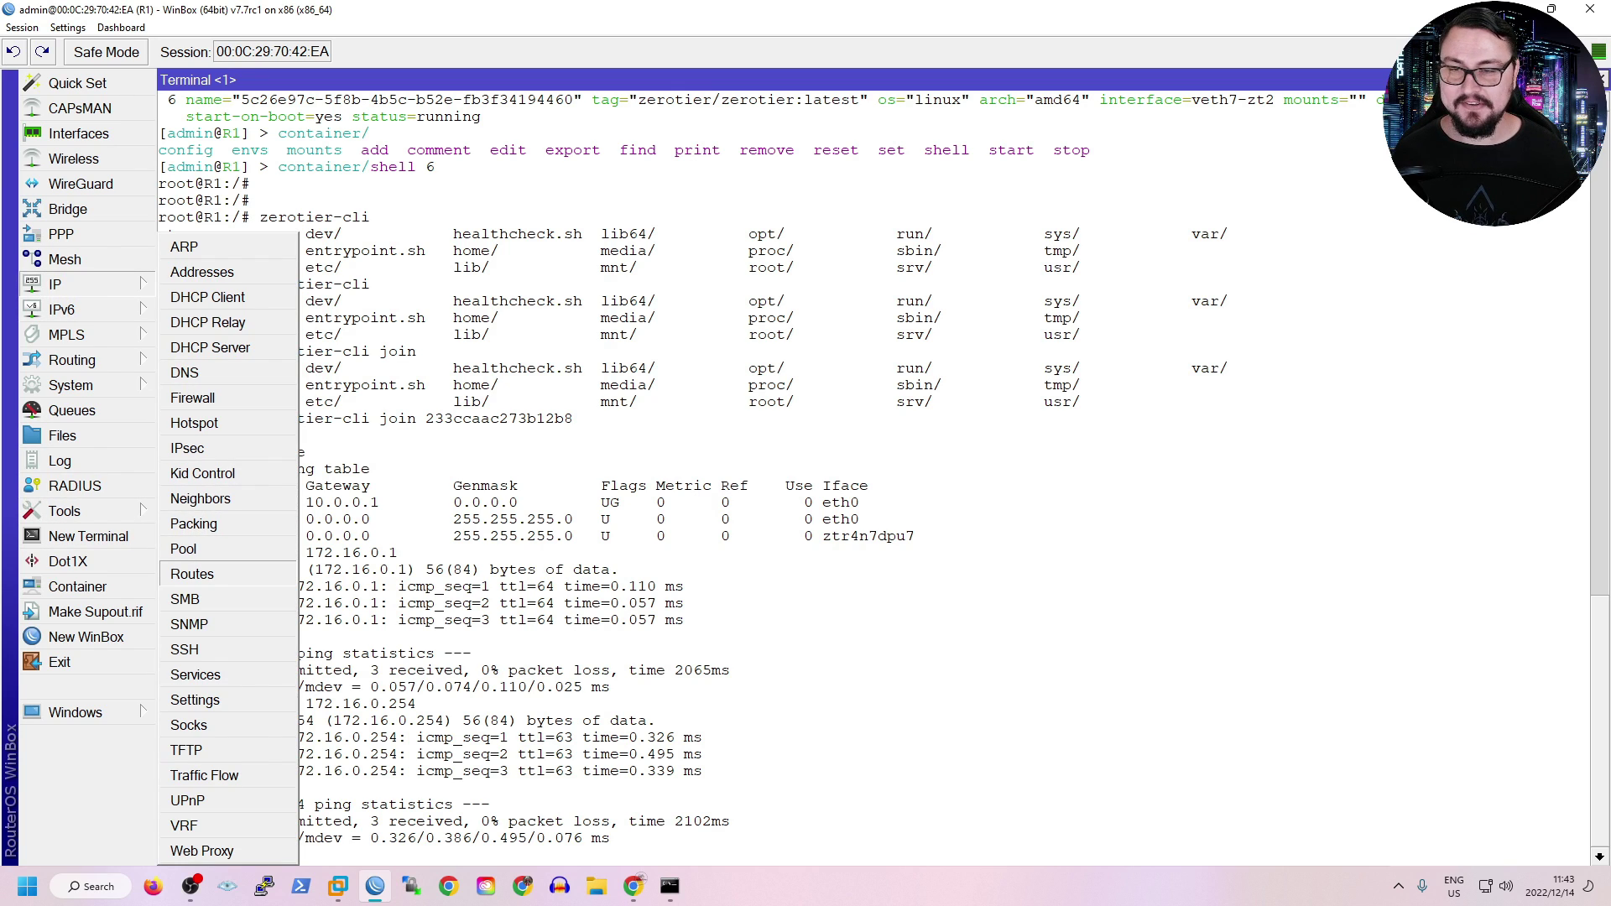
left_click(192, 573)
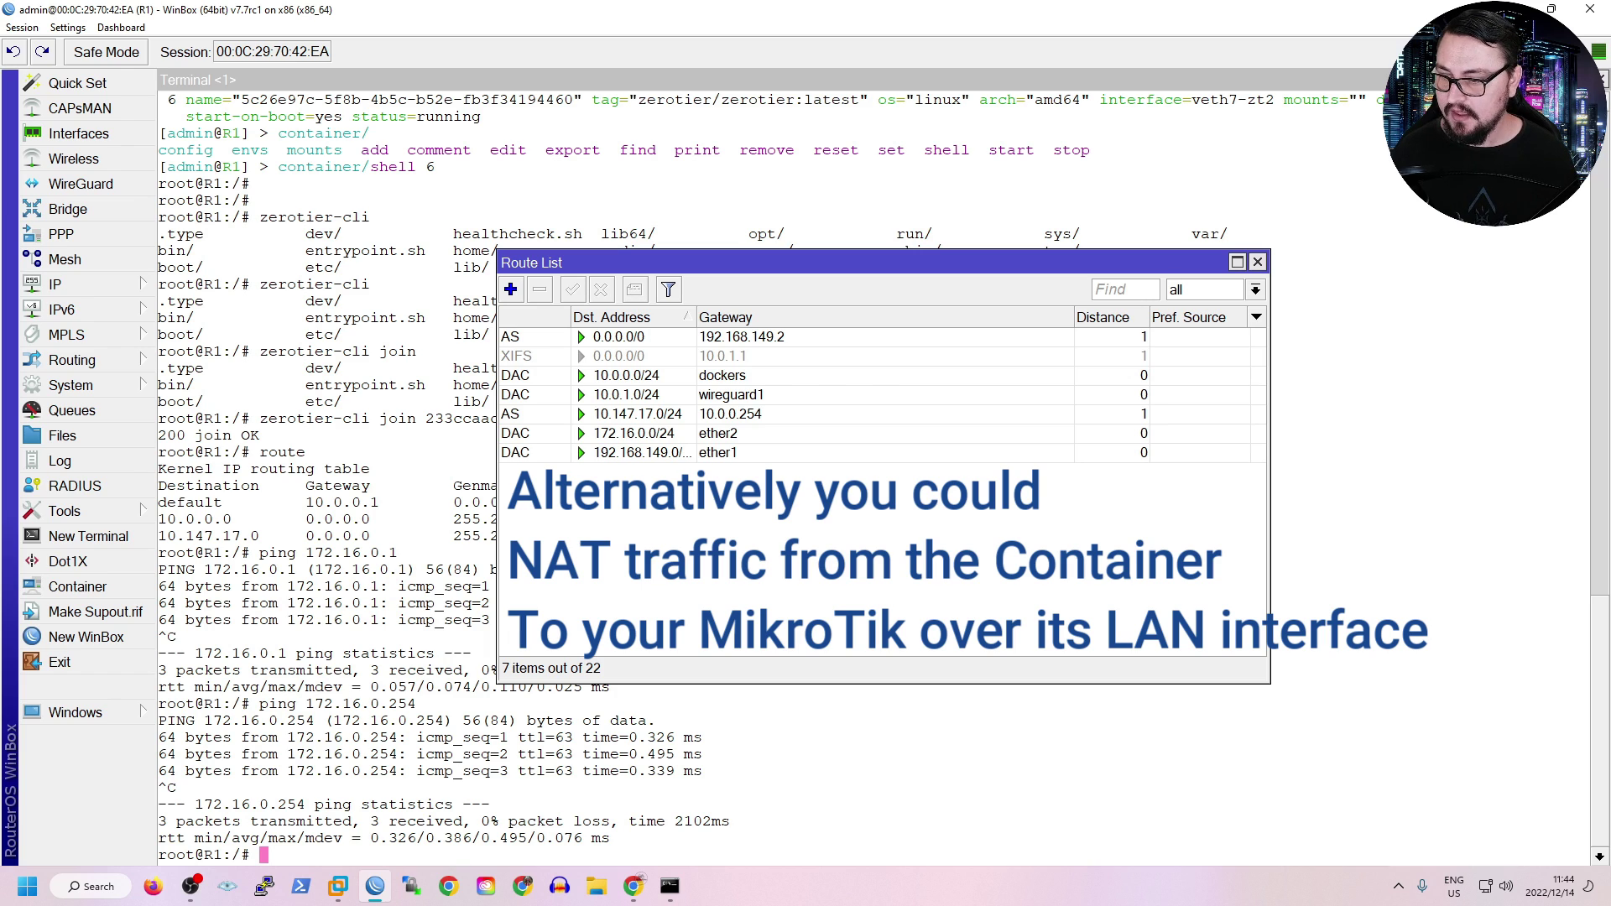
Check ZeroTier Central's Managed Routes for 172.16.0.0/24 via 10.147.17.190, then go back to WinBox.
left_click(633, 886)
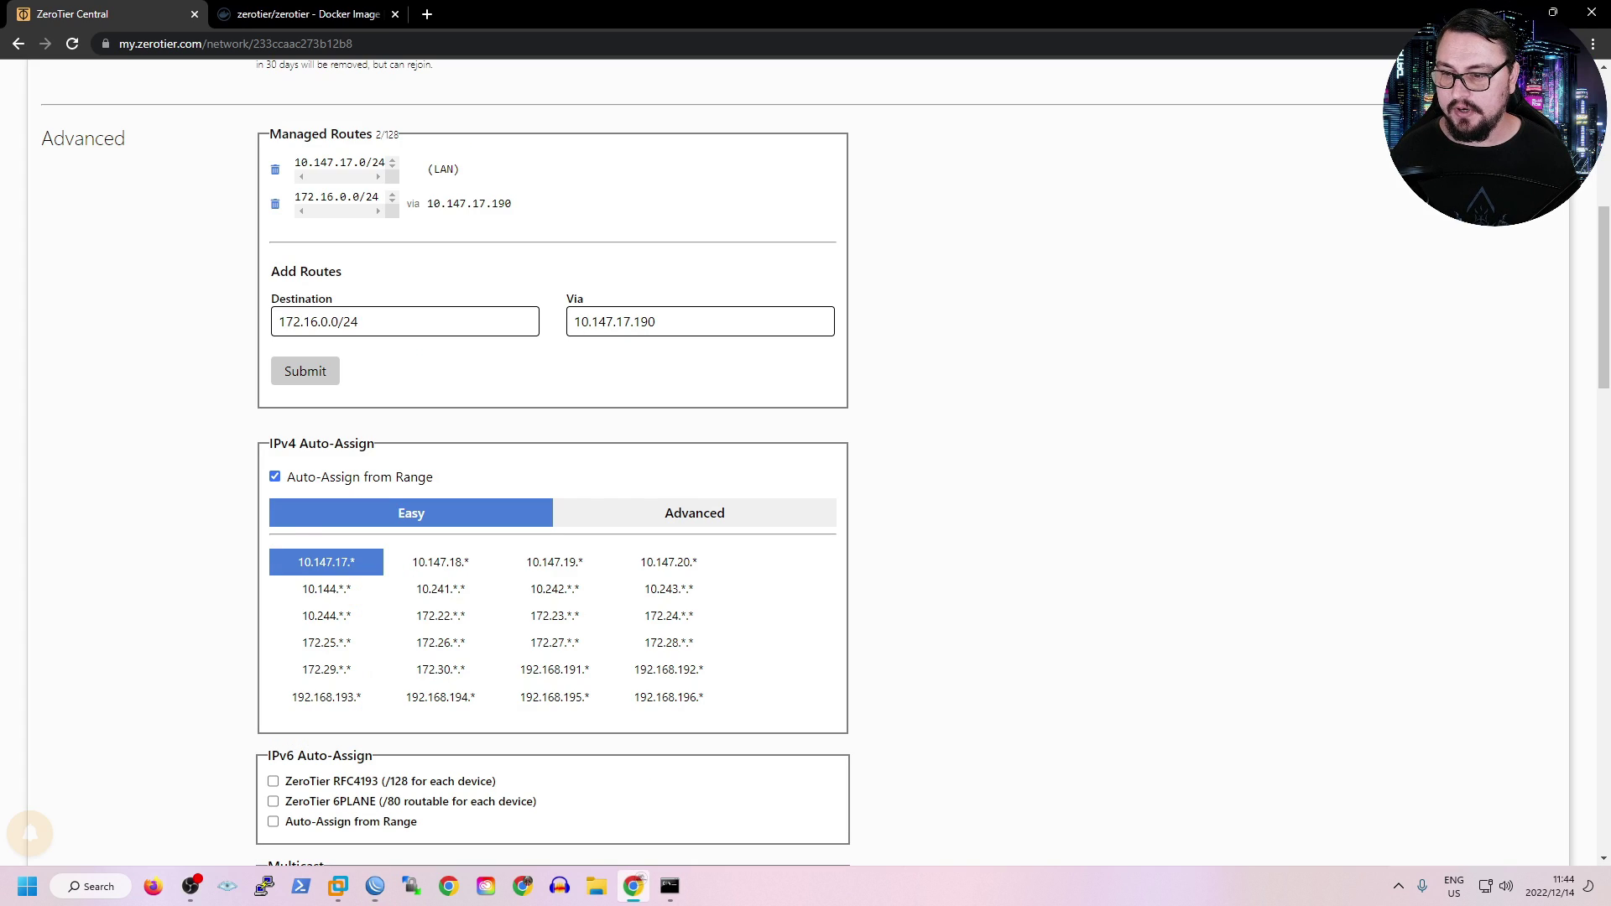
scroll(806, 462, "up", 7)
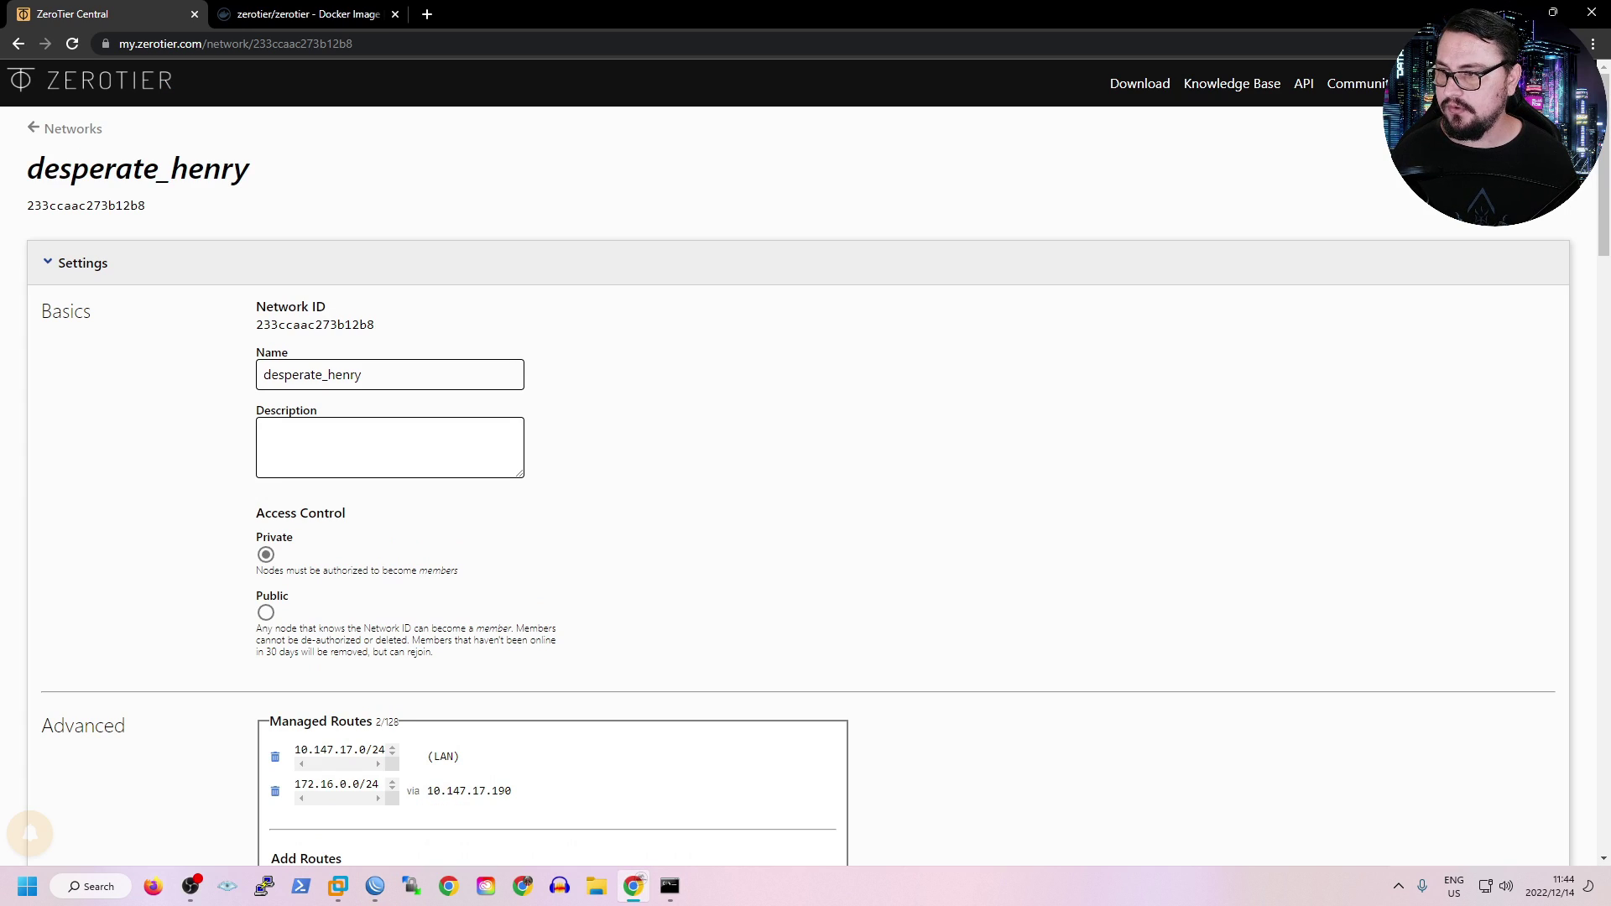
scroll(805, 462, "down", 7)
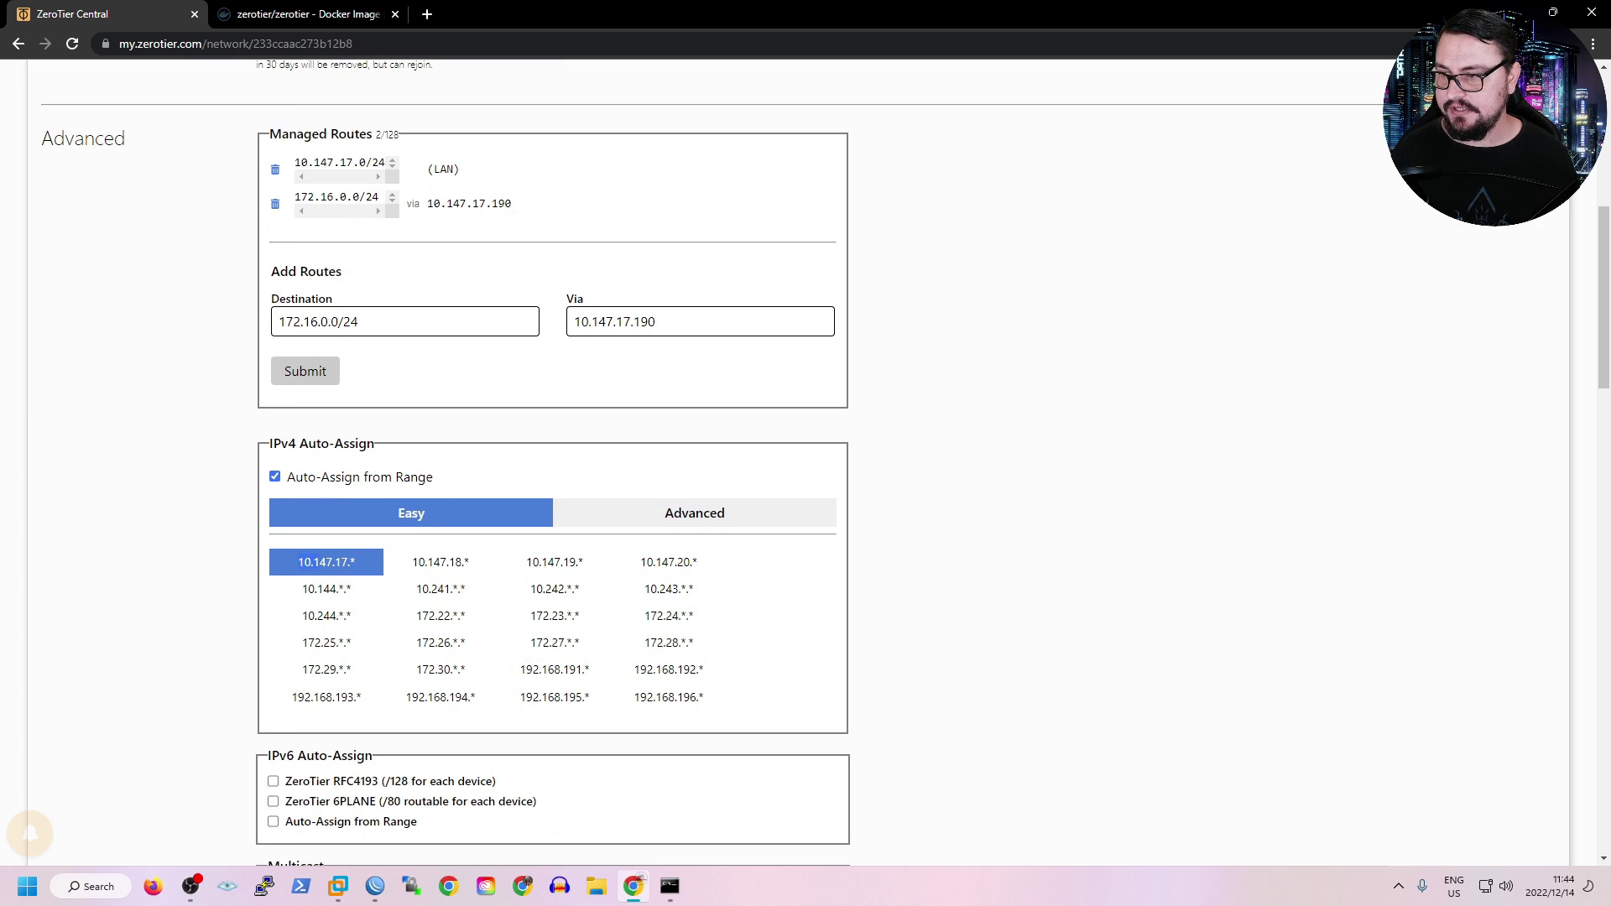
key("alt+Tab")
Add a static route to 10.147.17.0/24 with gateway 10.0.0.100.
left_click(510, 290)
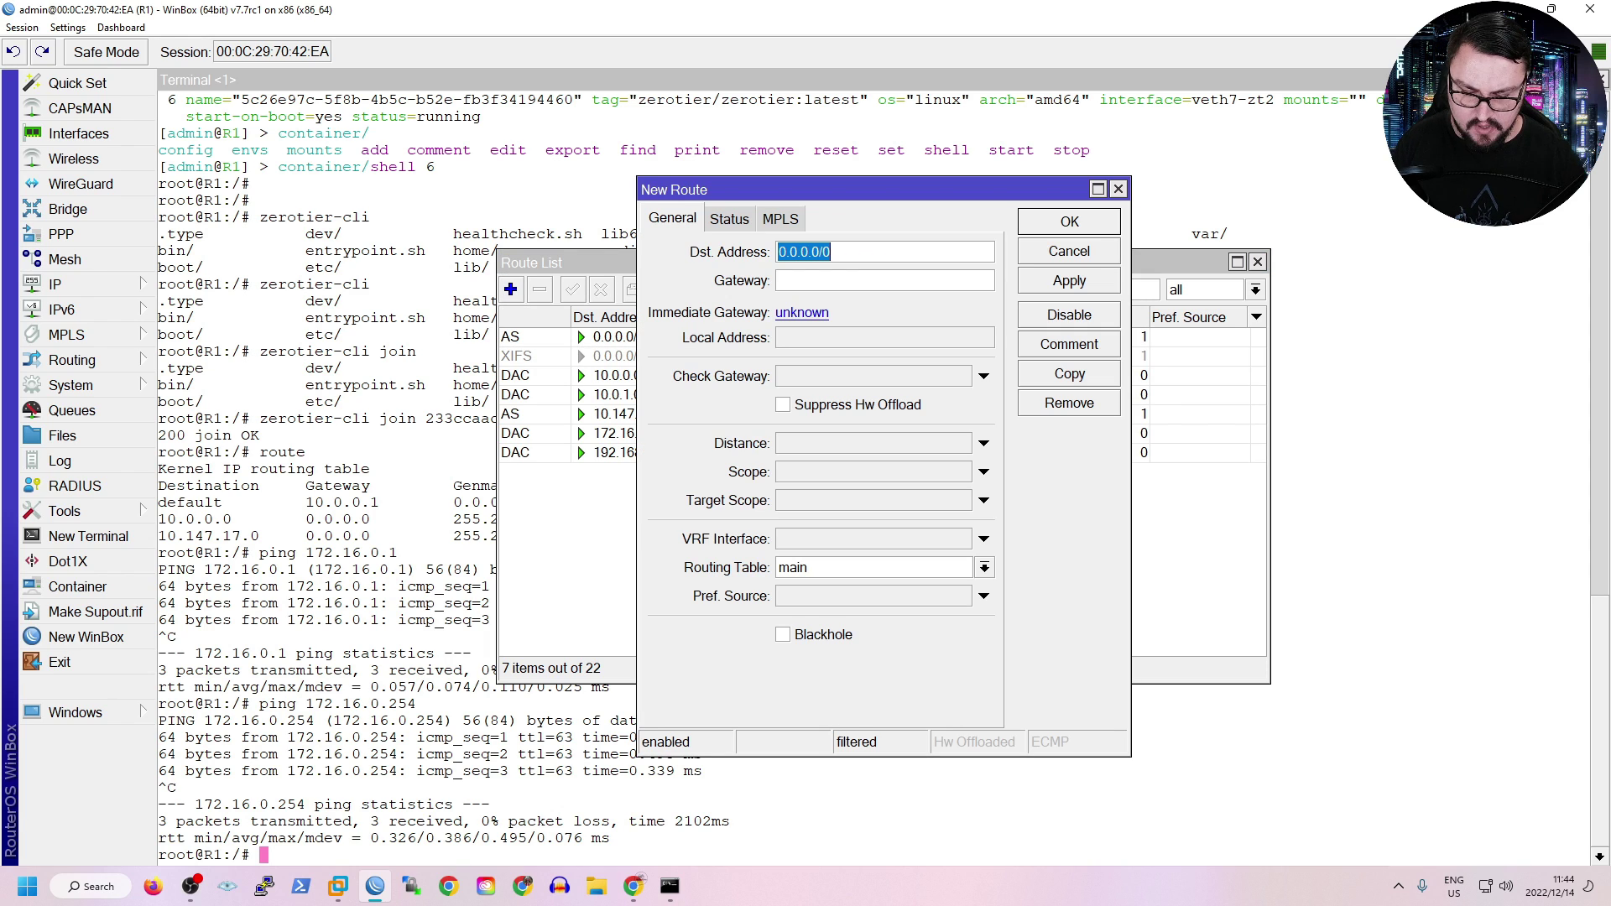
type("10.147")
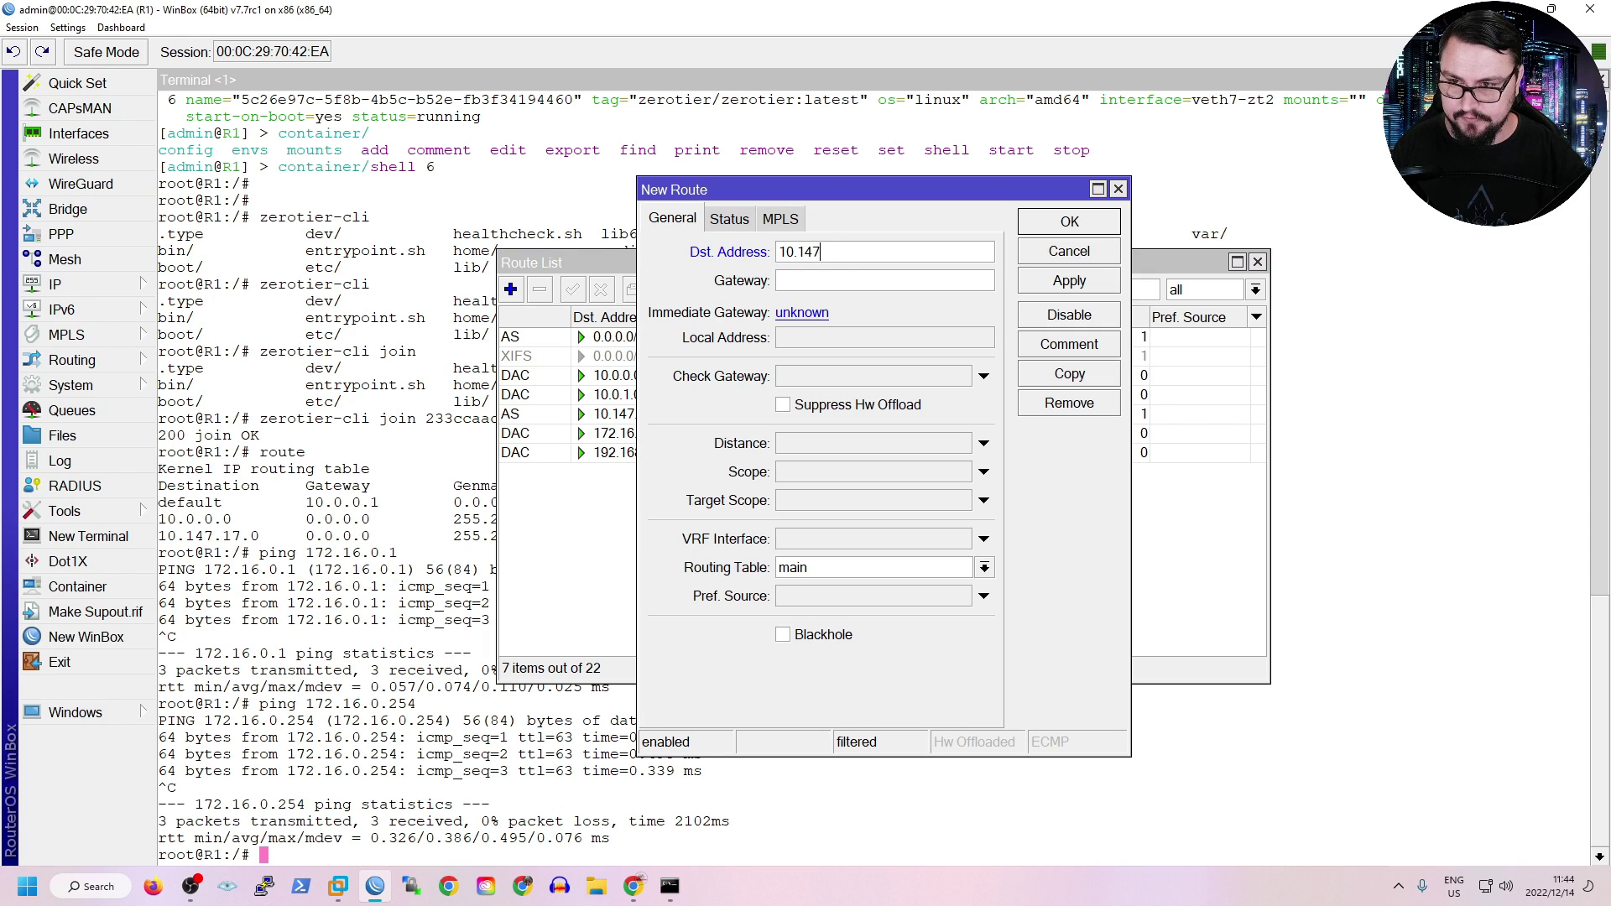
type(".17.0/24")
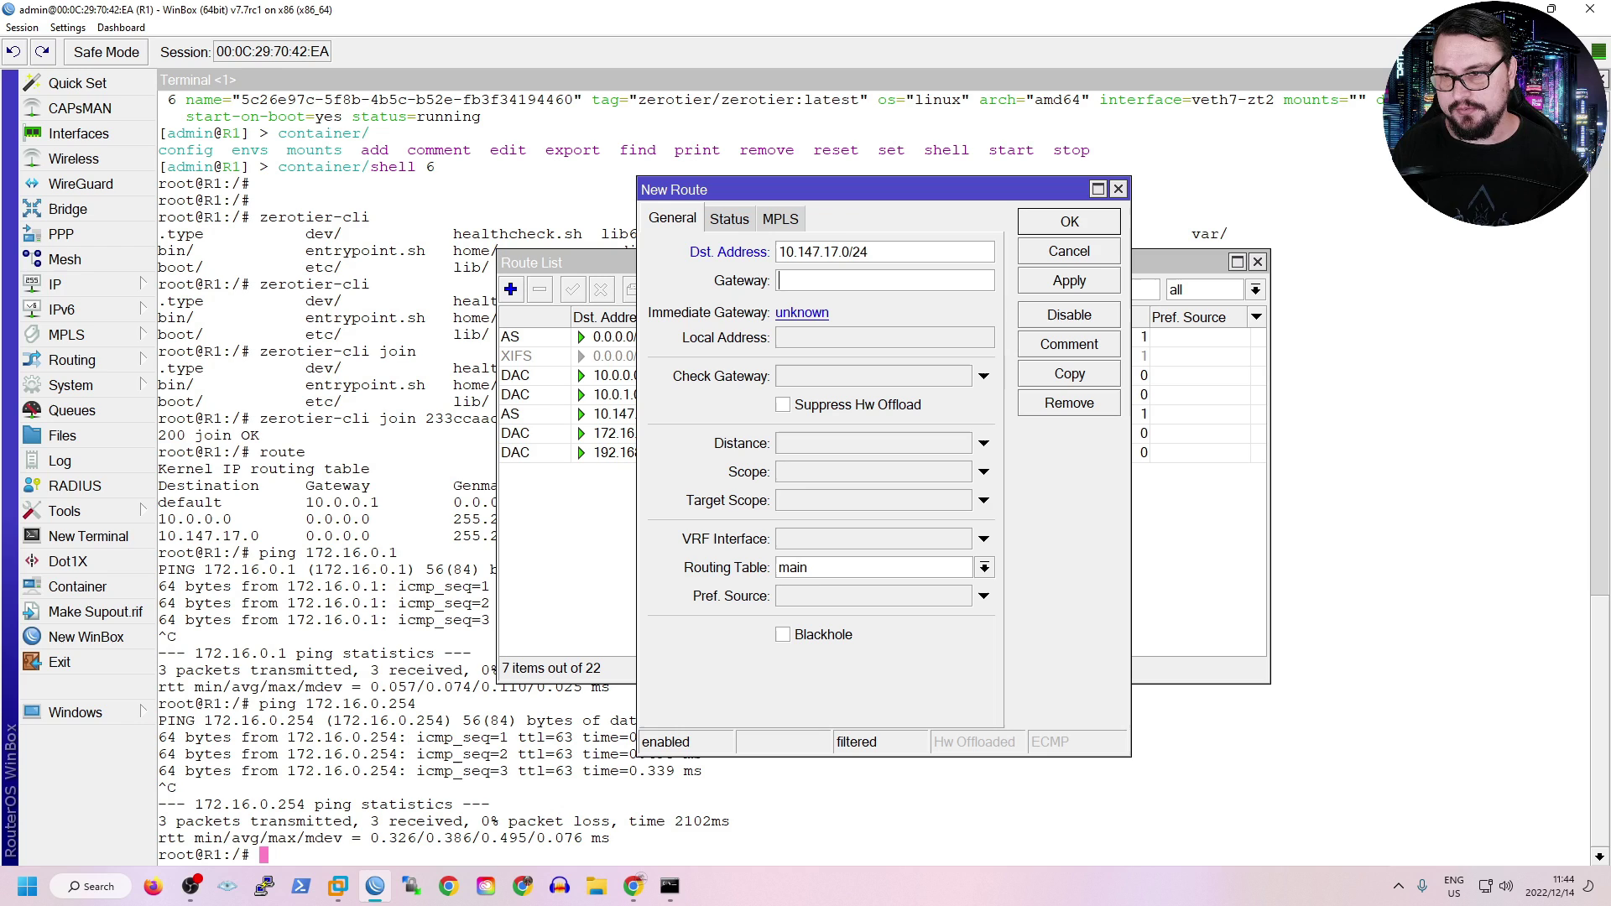
key("Tab")
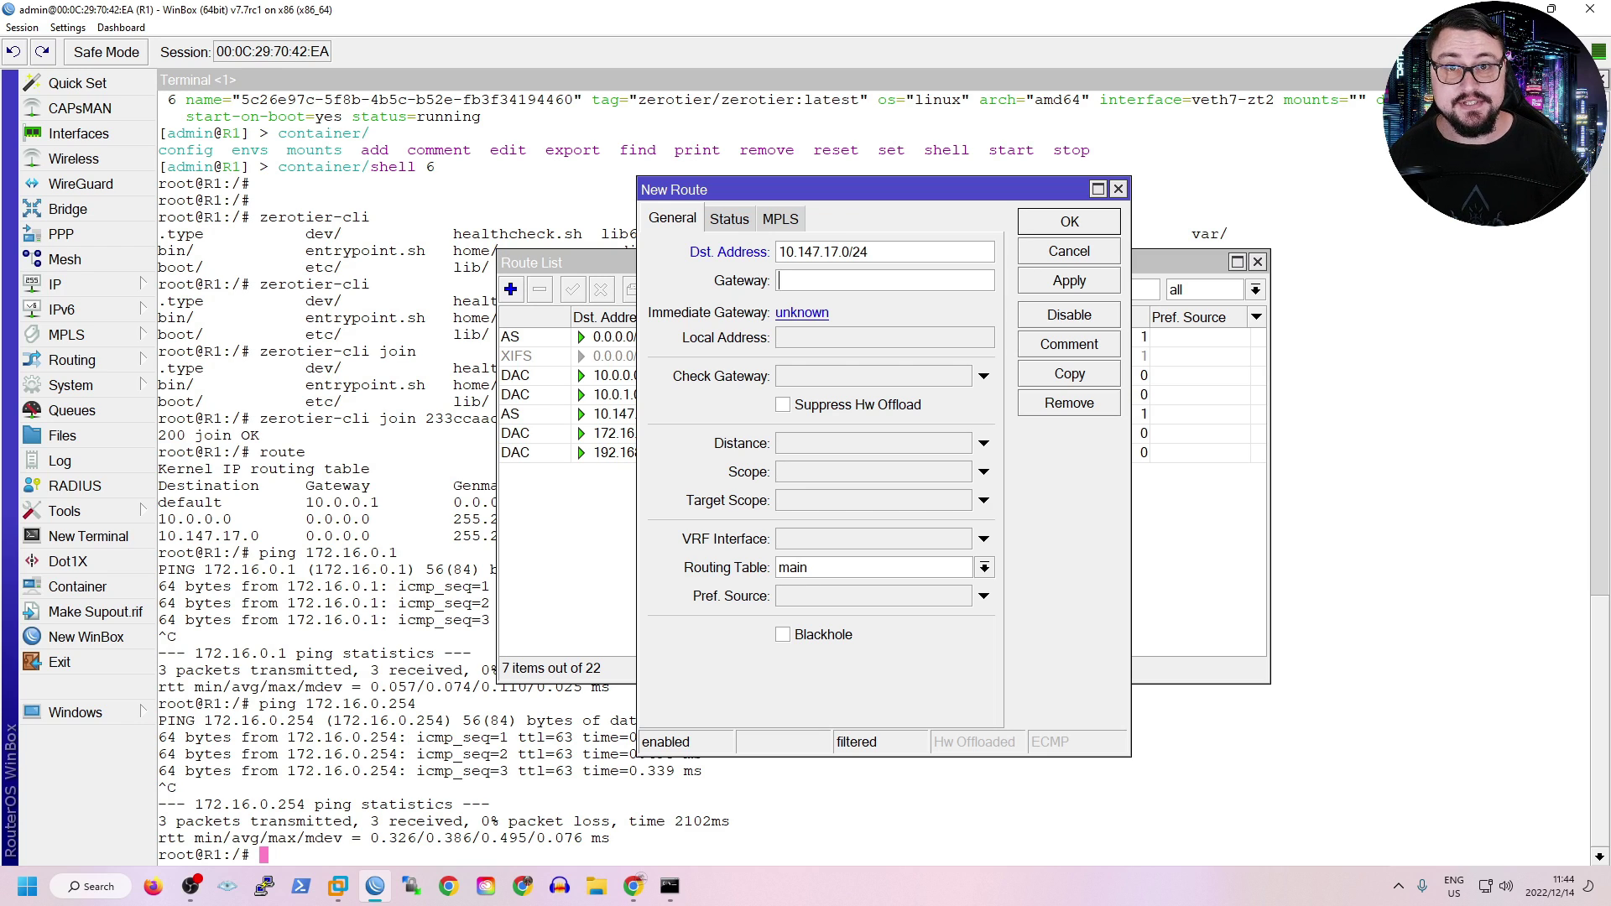
type("10.0.")
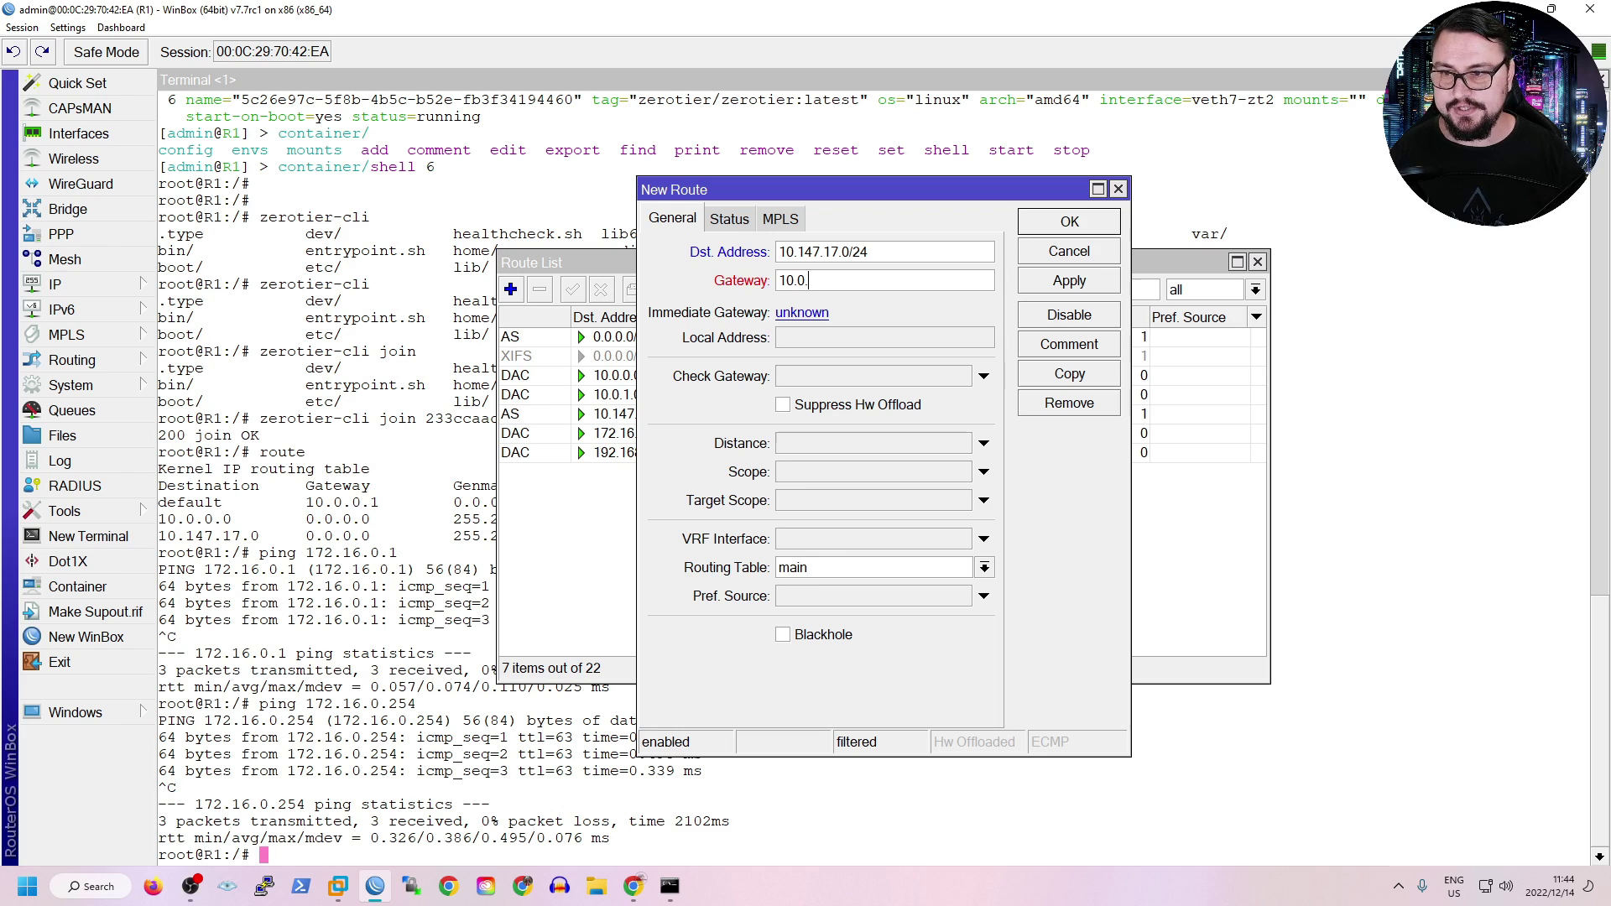
type("0.100")
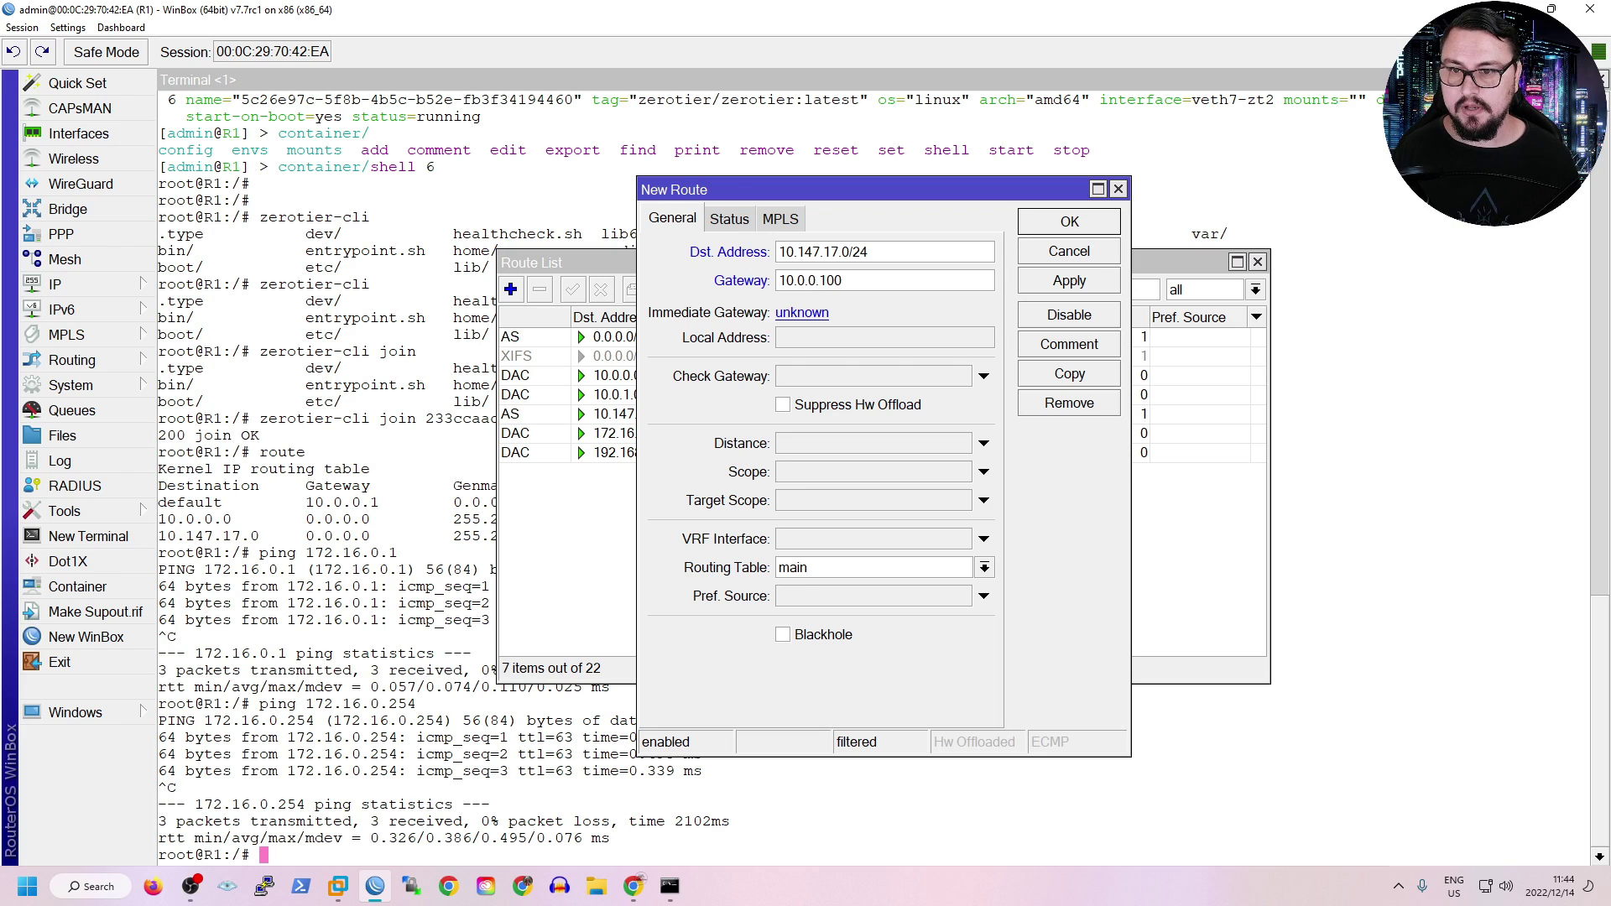
key("Return")
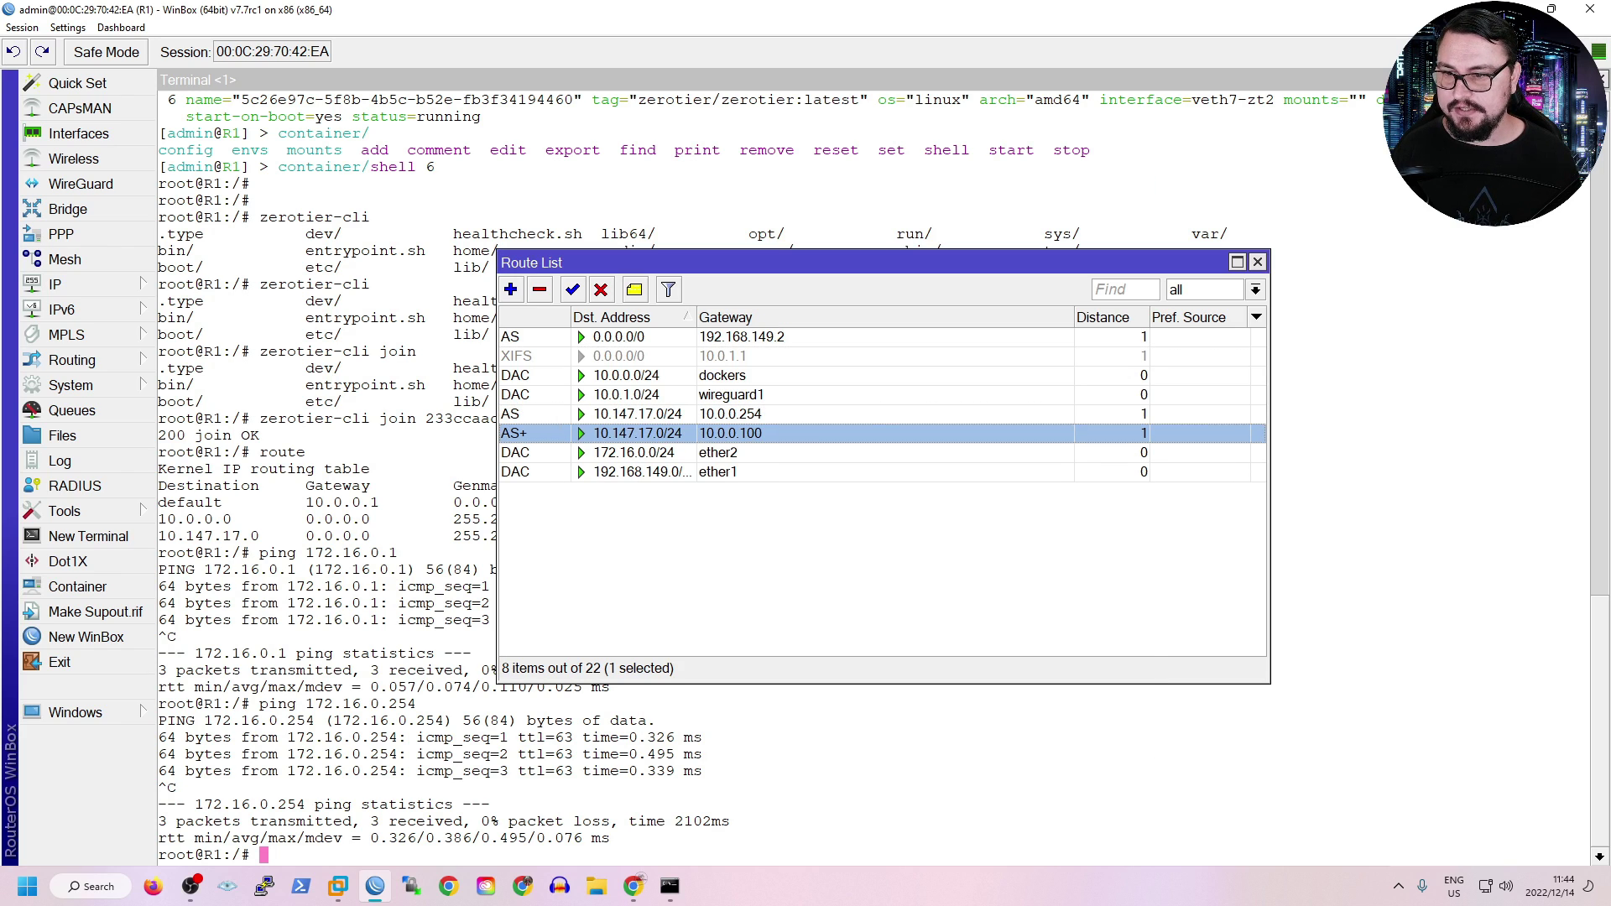
Delete the old 10.147.17.0/24 route via 10.0.0.254 and review the remaining routes.
left_click(637, 413)
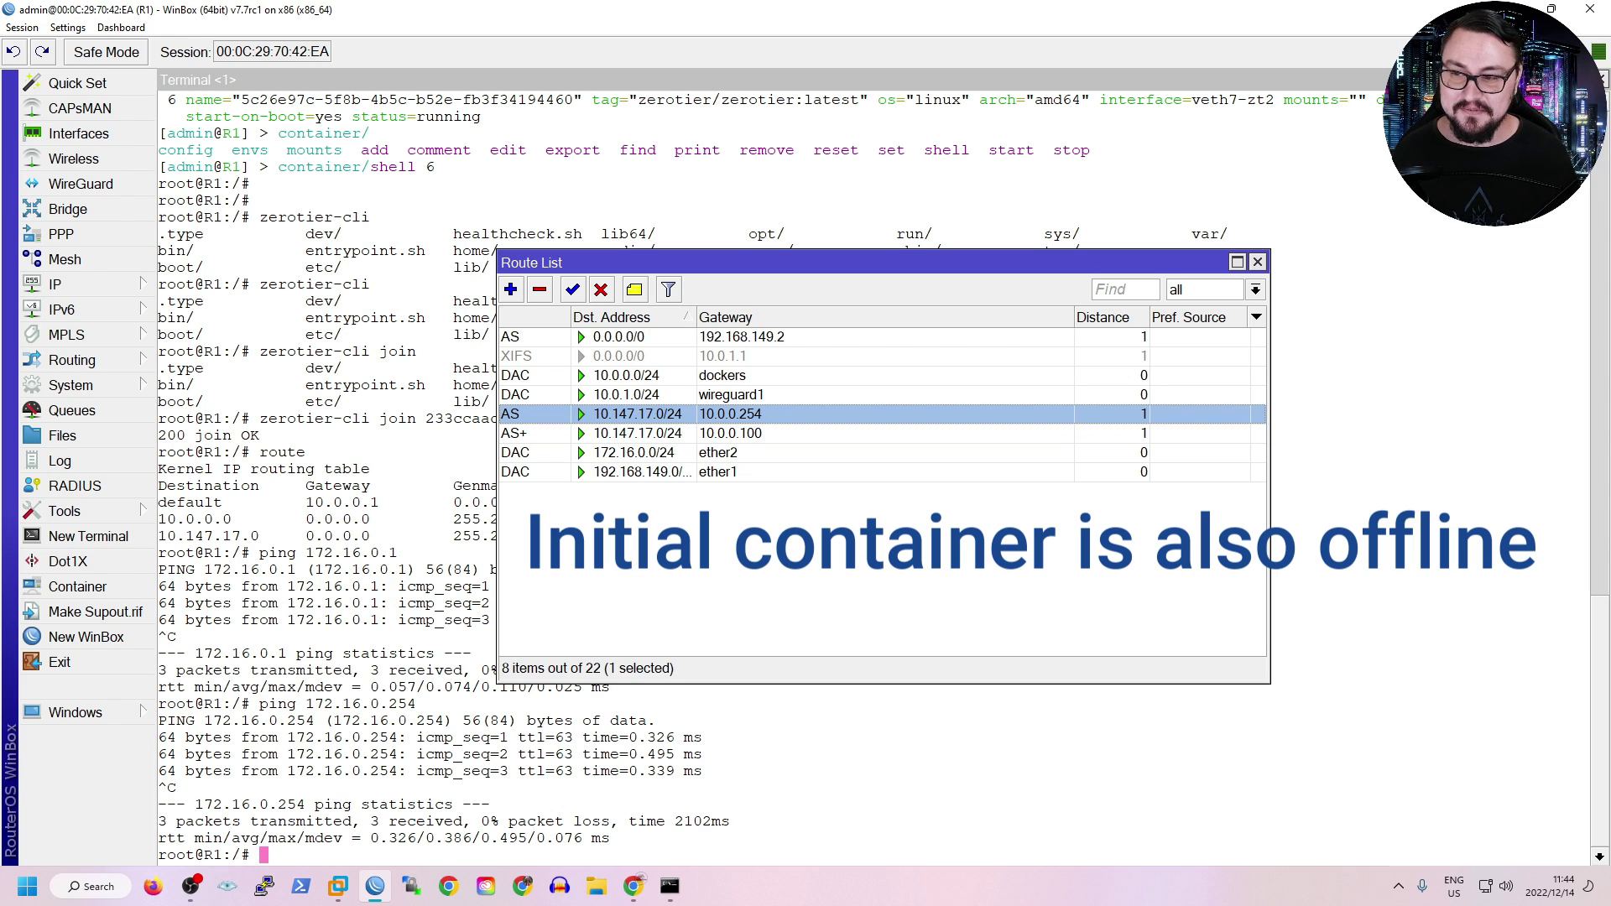
left_click(540, 289)
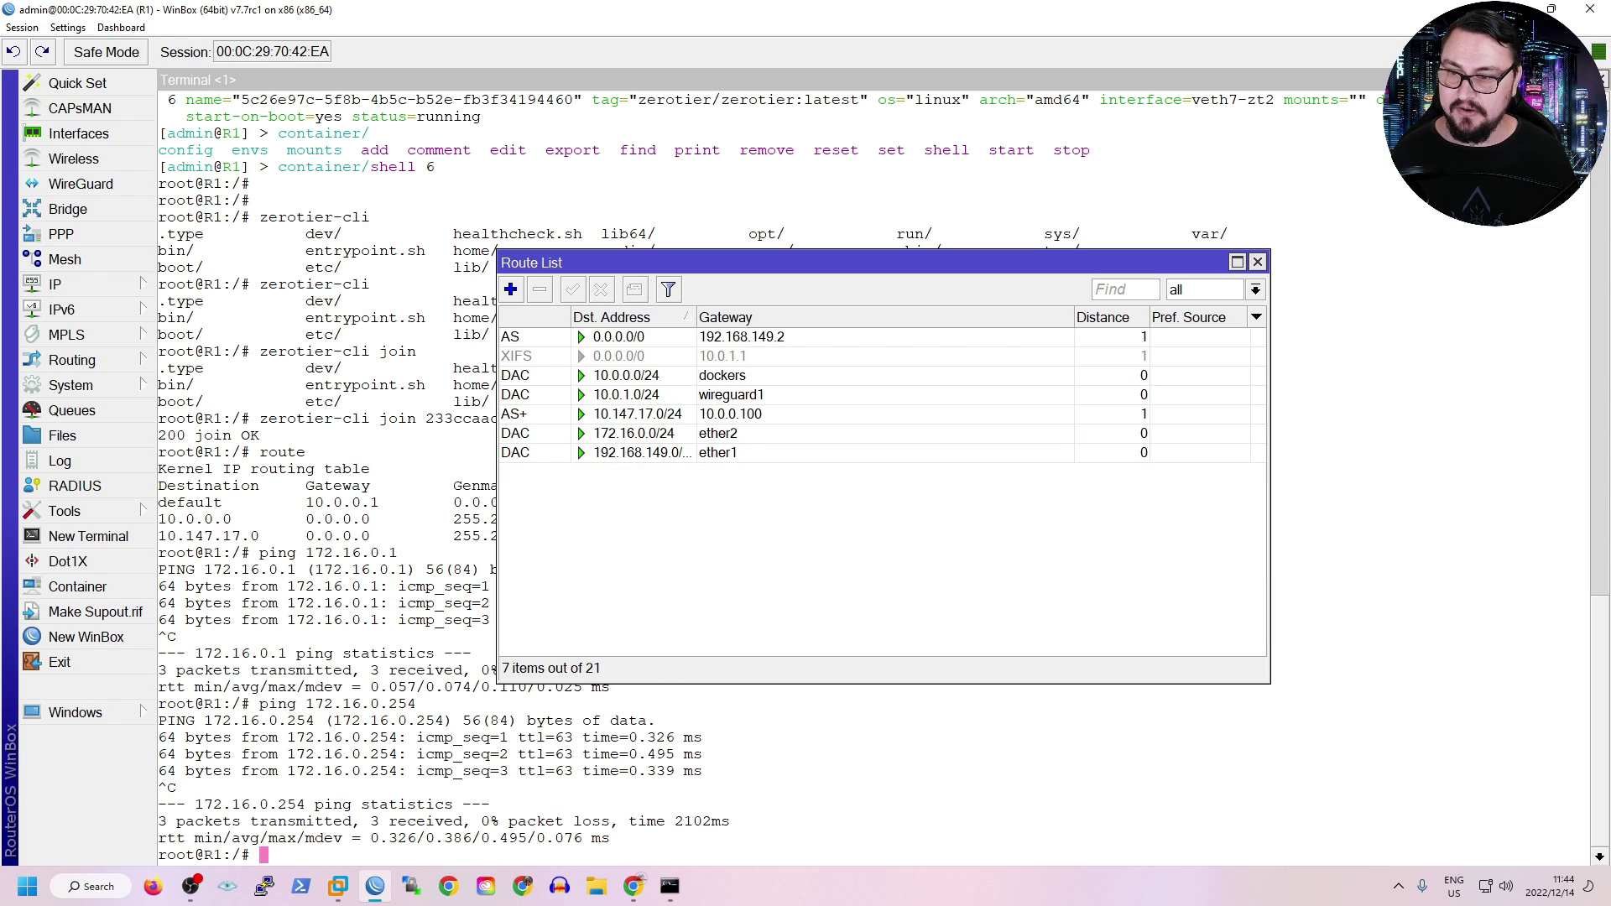
double_click(637, 394)
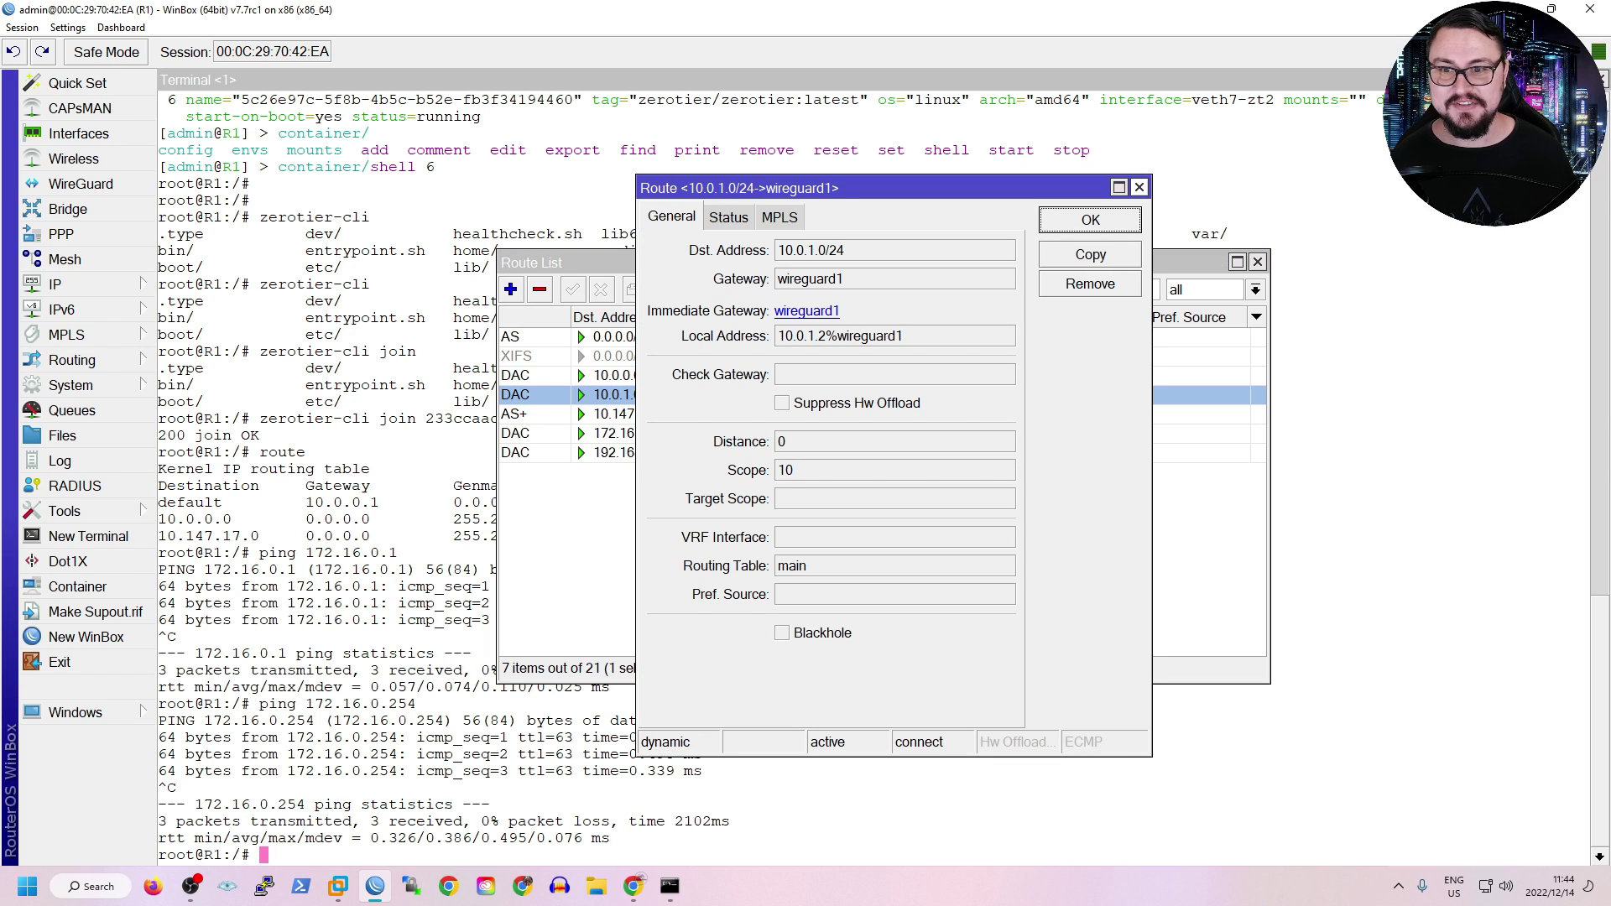
left_click(1139, 187)
left_click(638, 433)
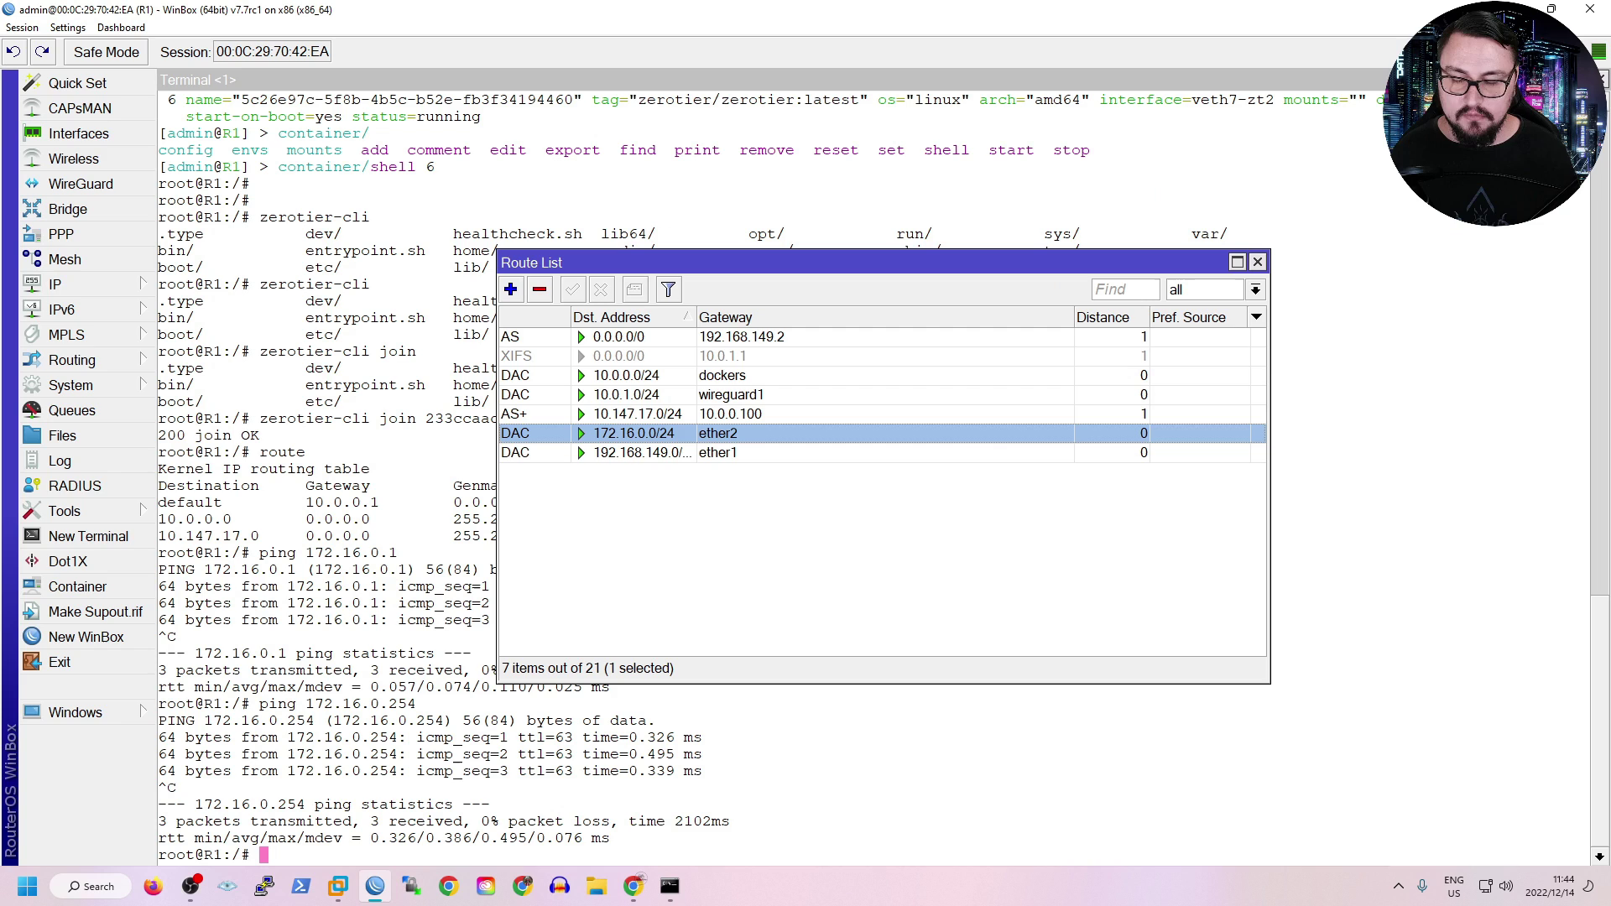
Rerun ping 172.16.0.254 -t on the PC, now getting replies at about 251ms, TTL=62.
left_click(670, 886)
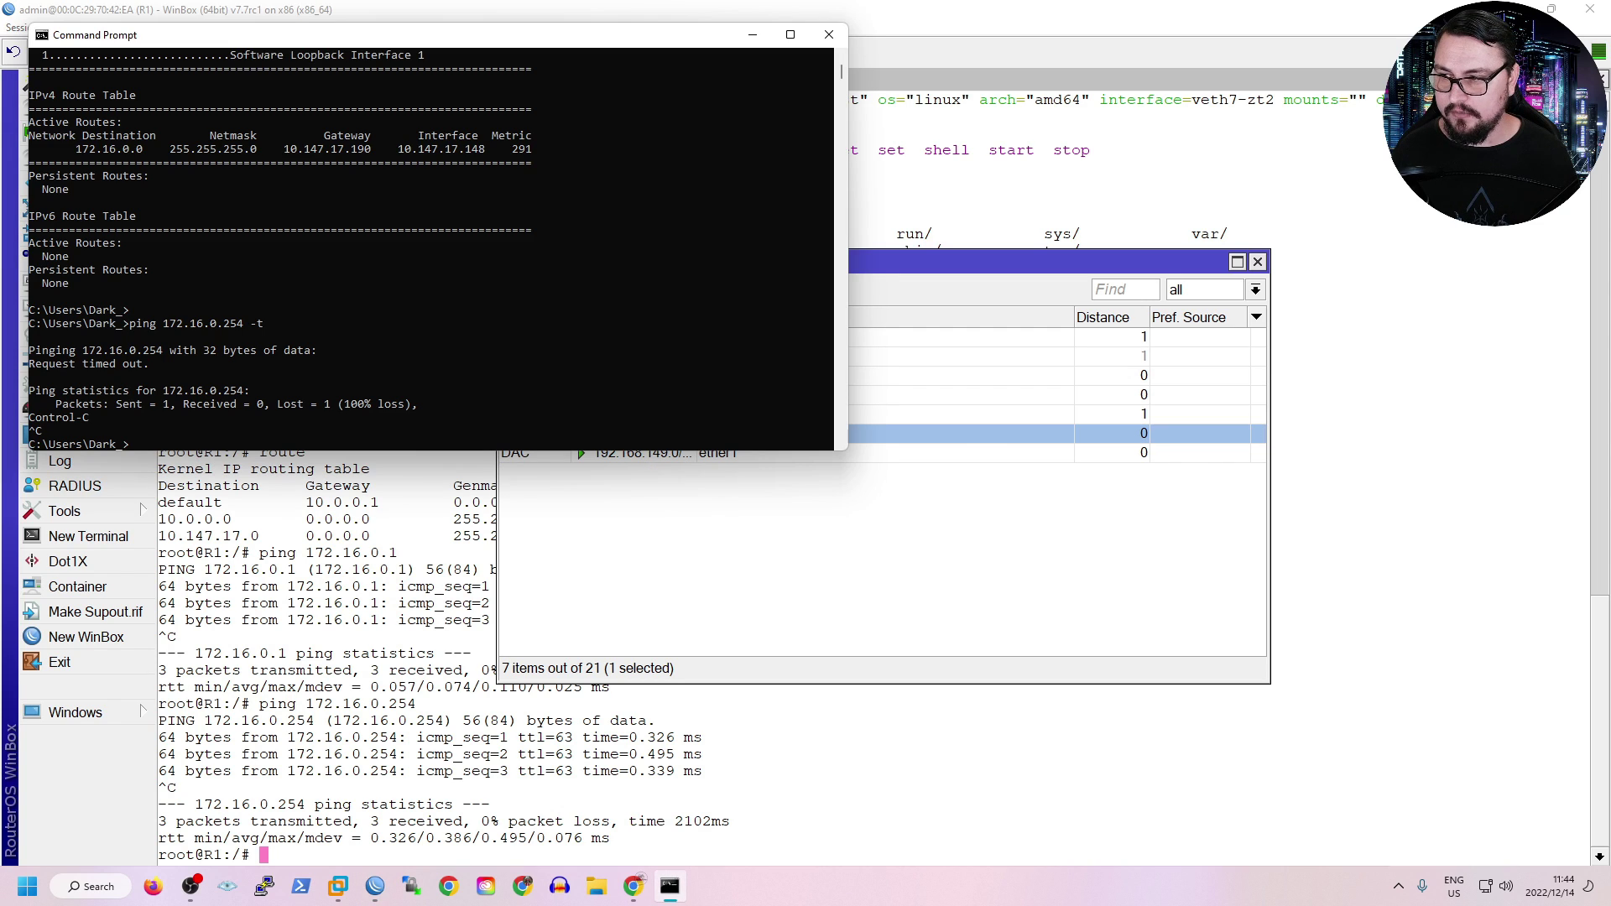
key("Return")
key("Up")
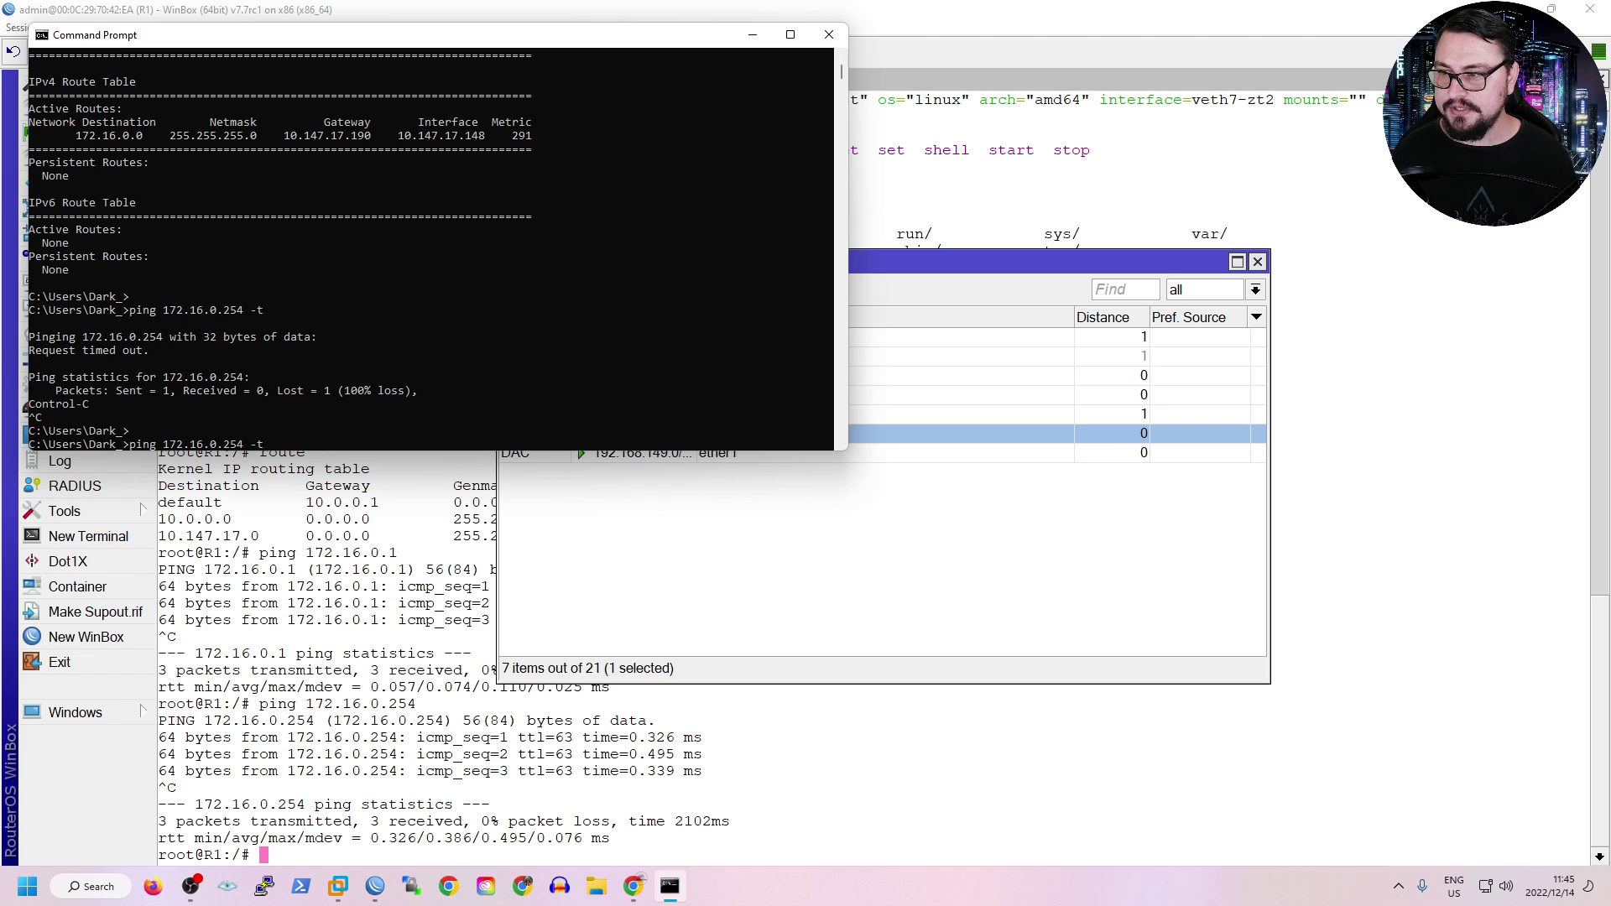
key("Return")
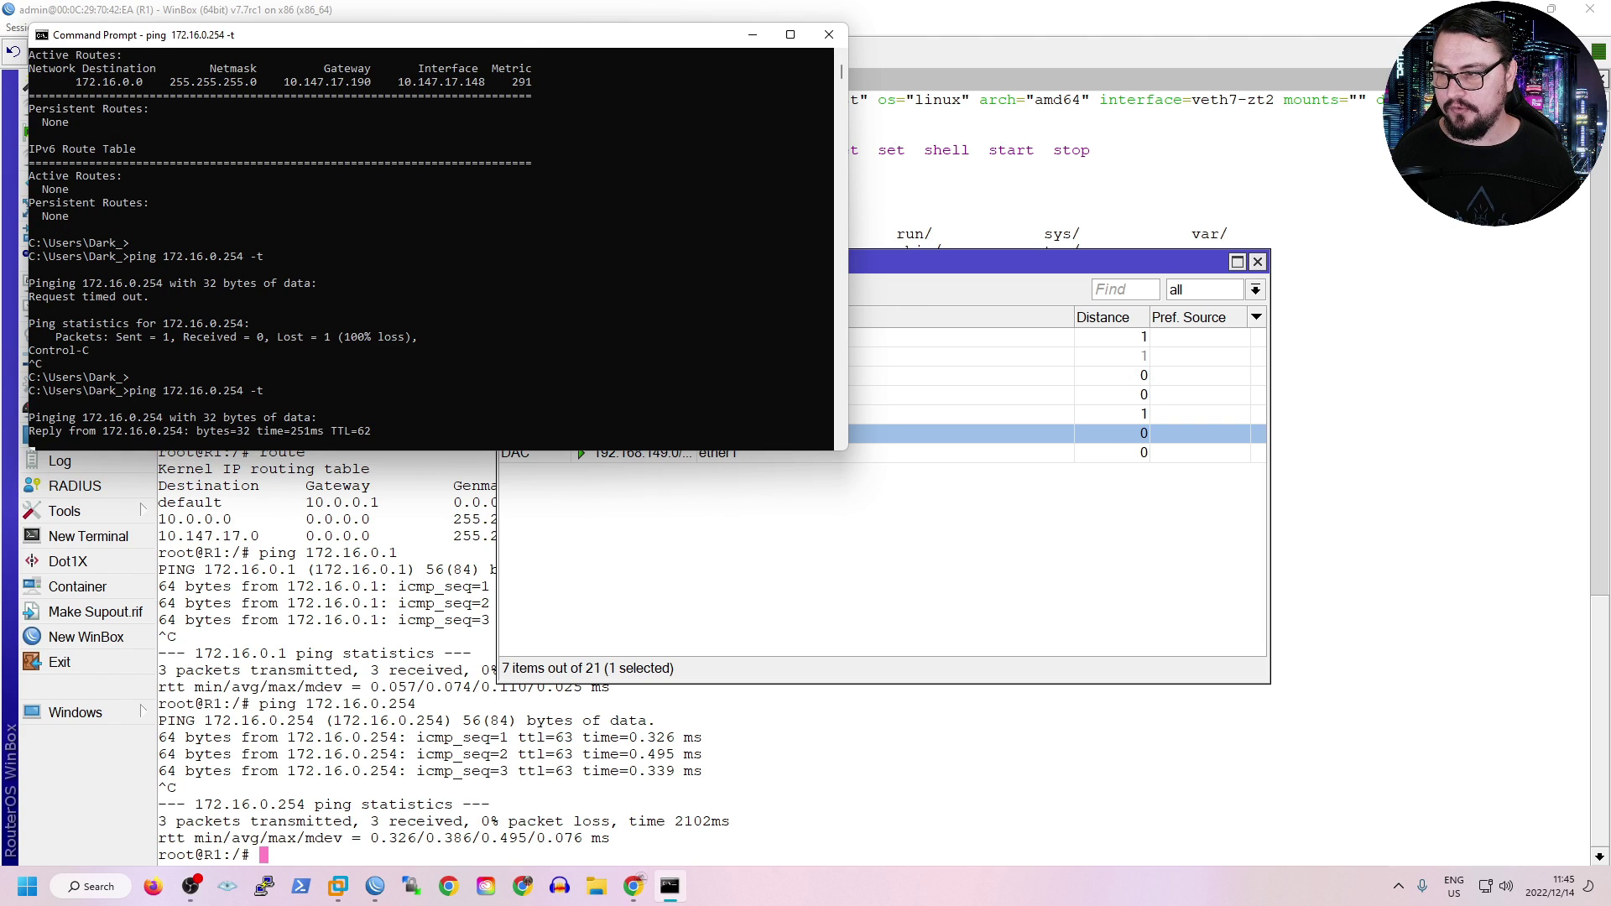